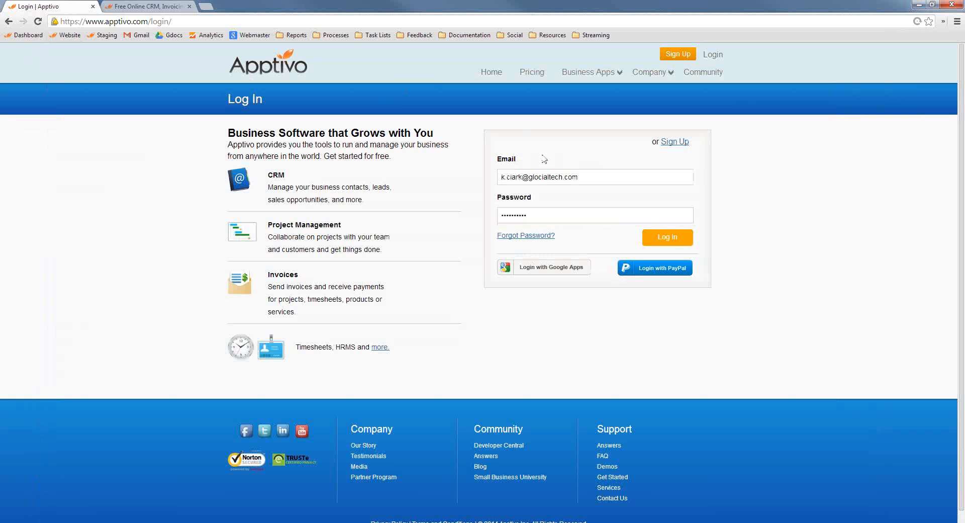
Log in with the credentials already filled in and open the Items app under Product Management.
{"action": "left_click", "coordinate": [661, 237]}
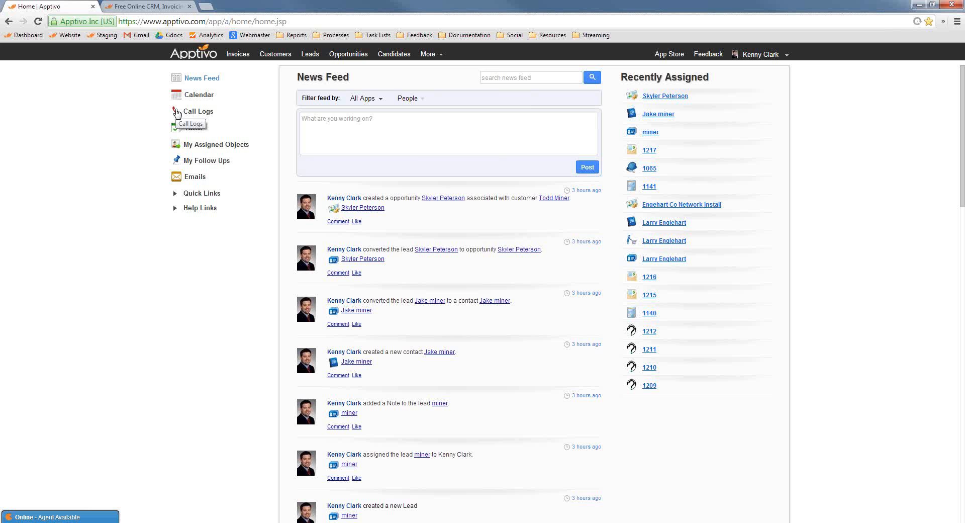
{"action": "left_click", "coordinate": [433, 55]}
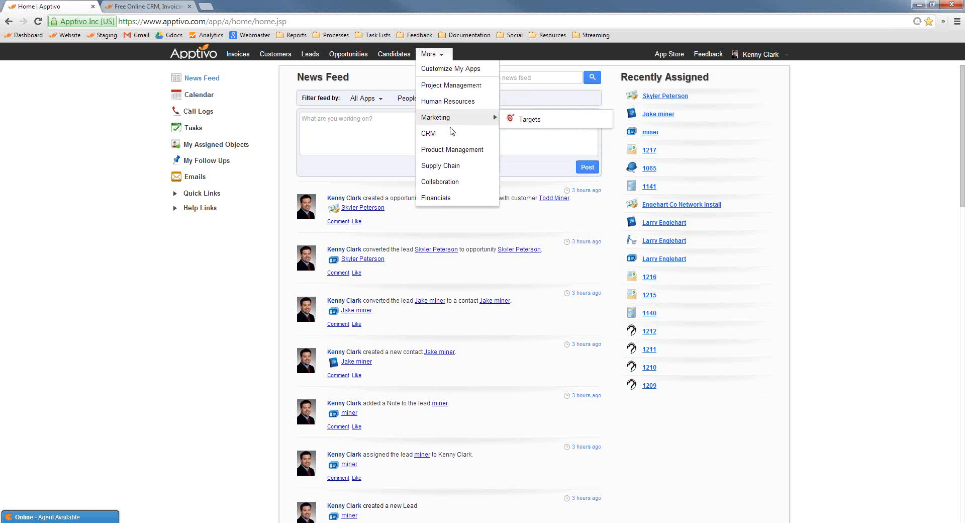
{"action": "mouse_move", "coordinate": [463, 151]}
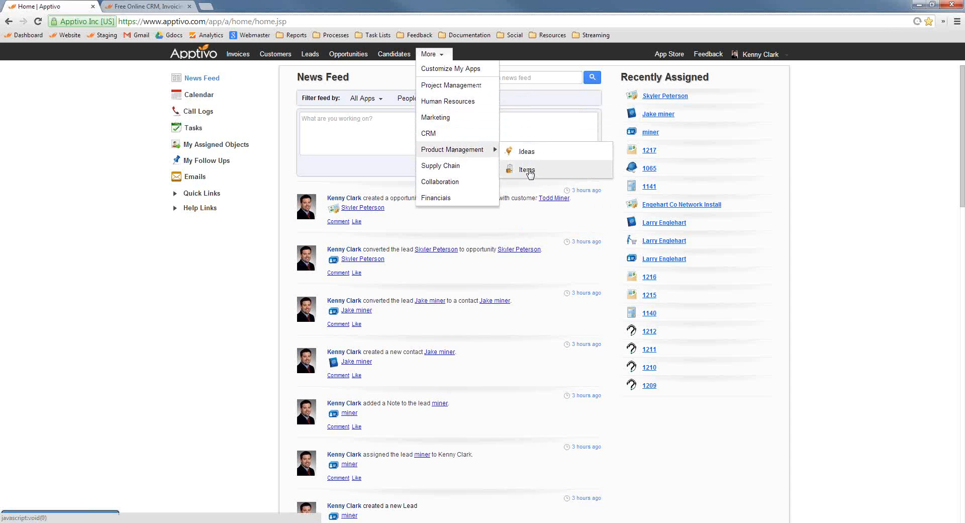
{"action": "left_click", "coordinate": [527, 171]}
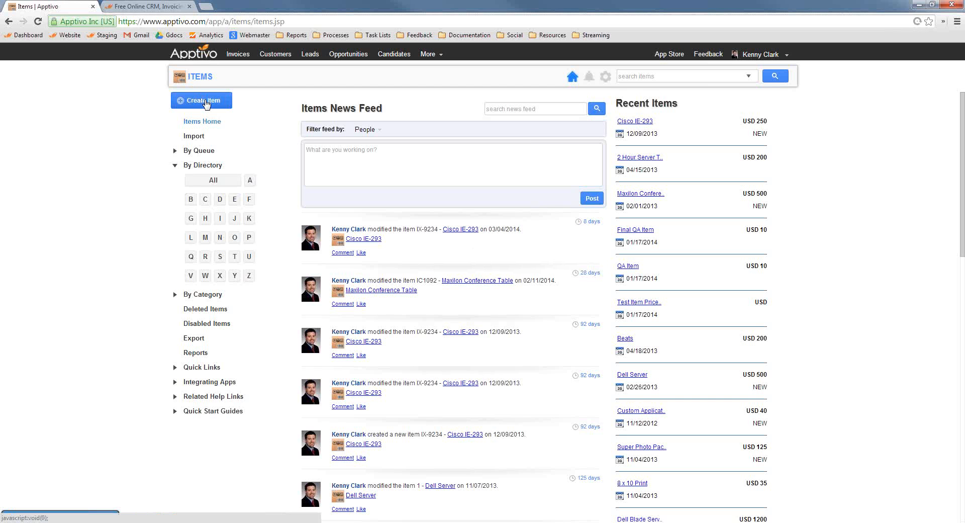
Start a new item with "Black Office Chair" as its item number and a price of 350 USD.
{"action": "left_click", "coordinate": [206, 102]}
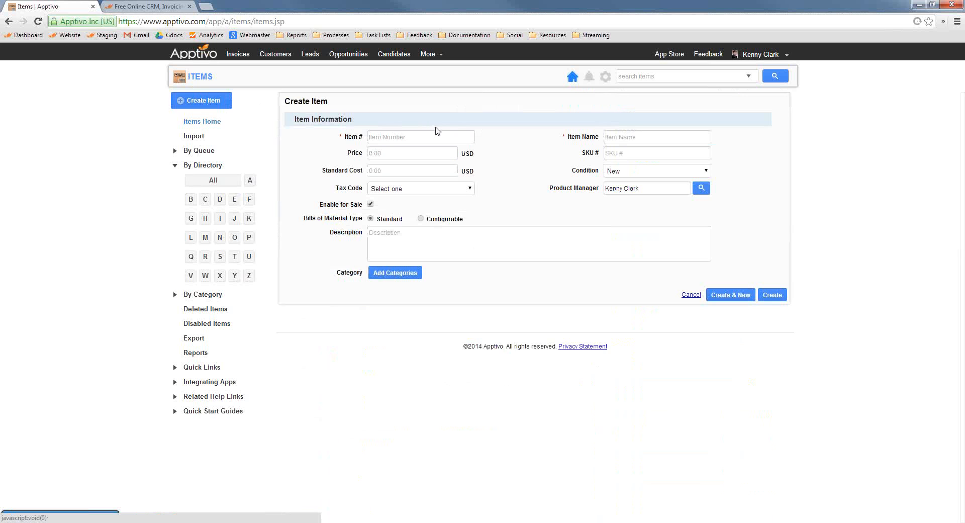
{"action": "left_click", "coordinate": [422, 139]}
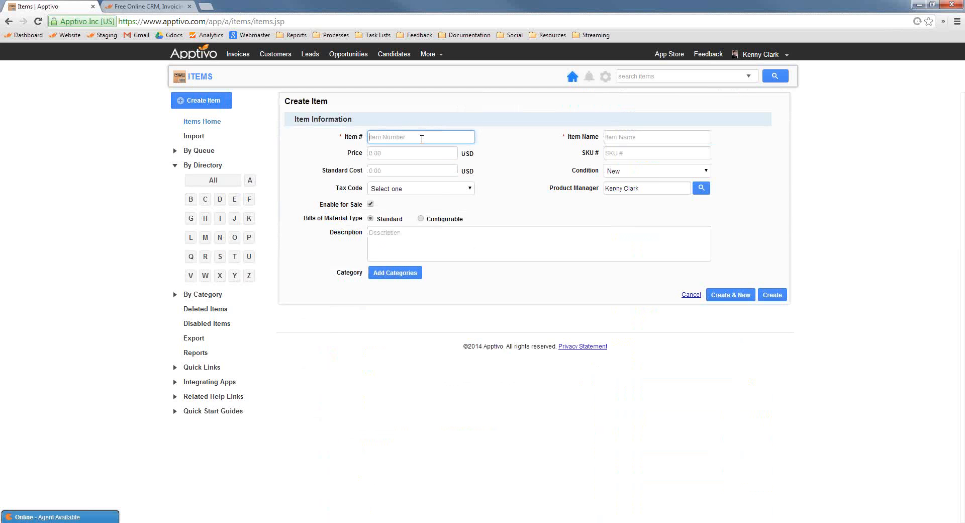
{"action": "type", "text": "Black C"}
{"action": "type", "text": "ffice Chair"}
{"action": "left_click", "coordinate": [456, 154]}
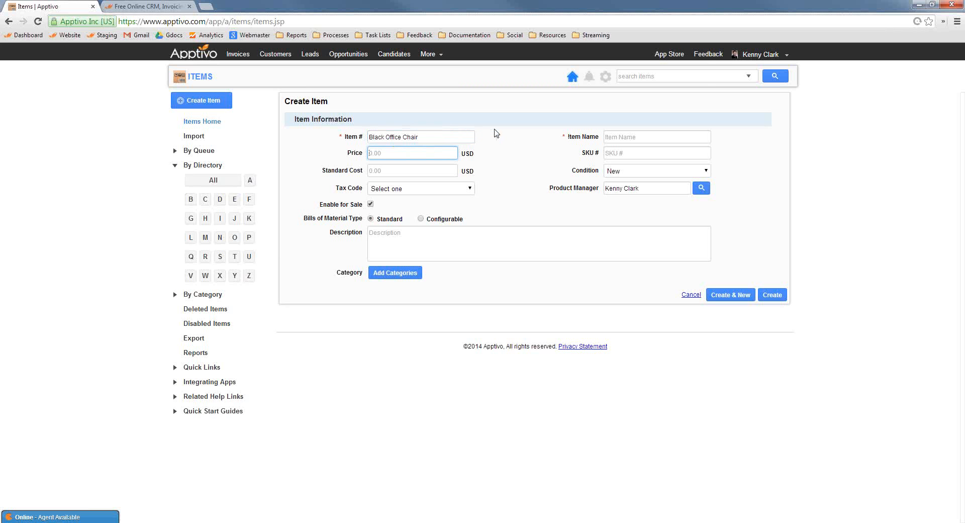
{"action": "type", "text": "350"}
{"action": "left_click", "coordinate": [517, 169]}
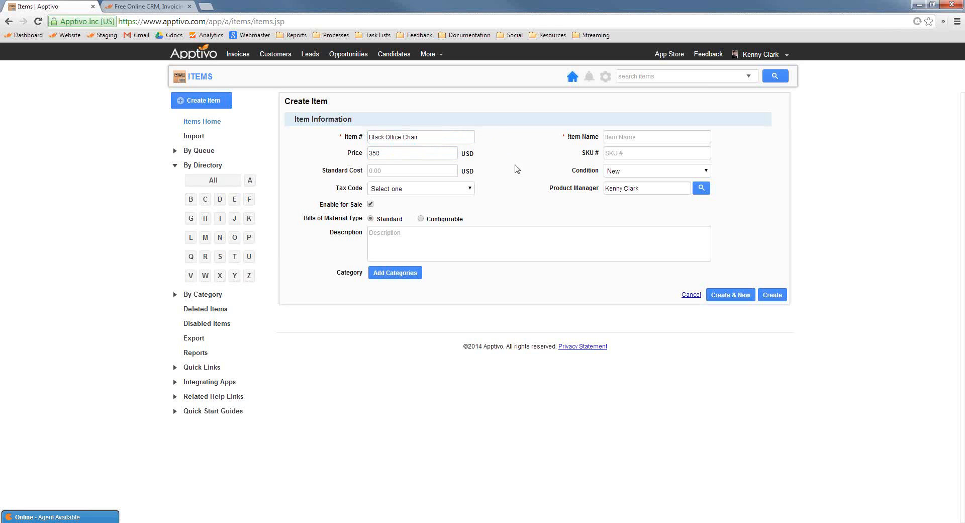
Copy the item number "Black Office Chair" into the item name and set the SKU number to 8276374.
{"action": "left_click", "coordinate": [629, 138]}
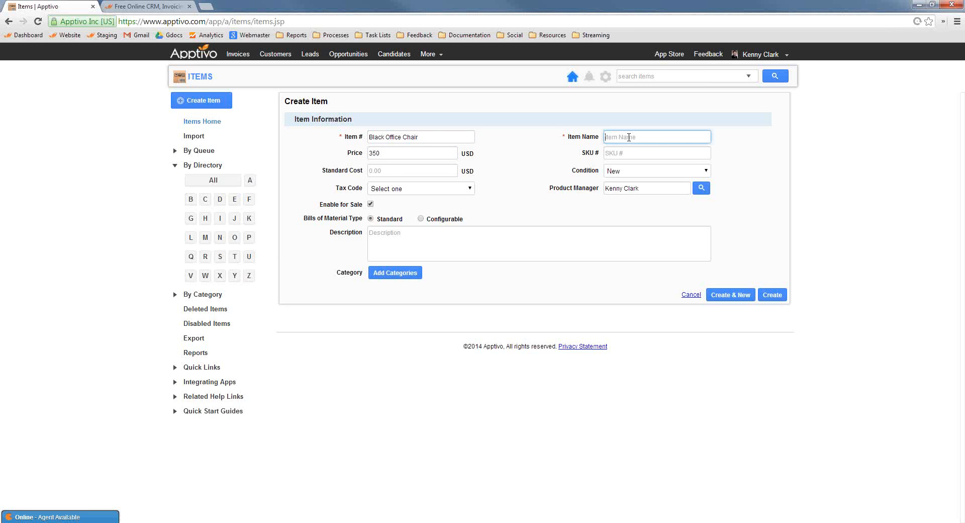
{"action": "triple_click", "coordinate": [424, 136]}
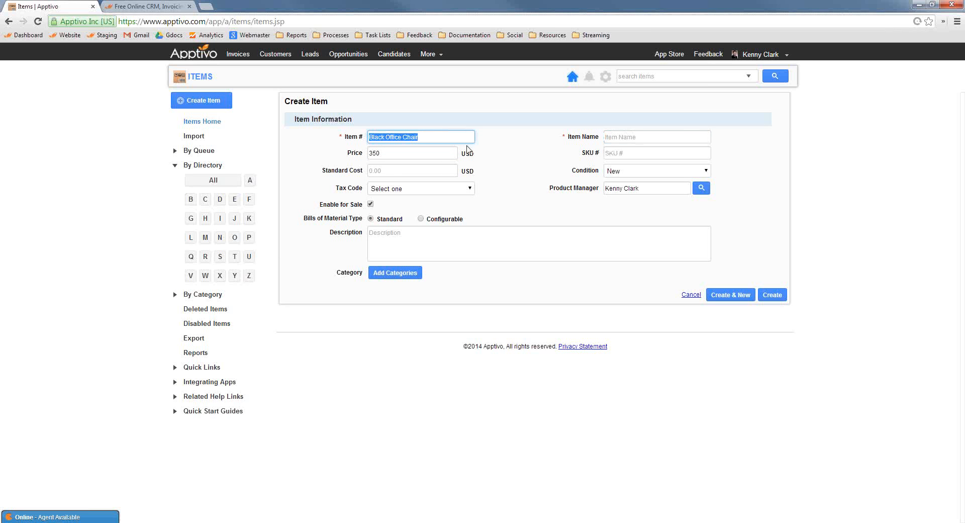
{"action": "key", "text": "ctrl+c"}
{"action": "left_click", "coordinate": [636, 134]}
{"action": "key", "text": "ctrl+v"}
{"action": "left_click", "coordinate": [637, 151]}
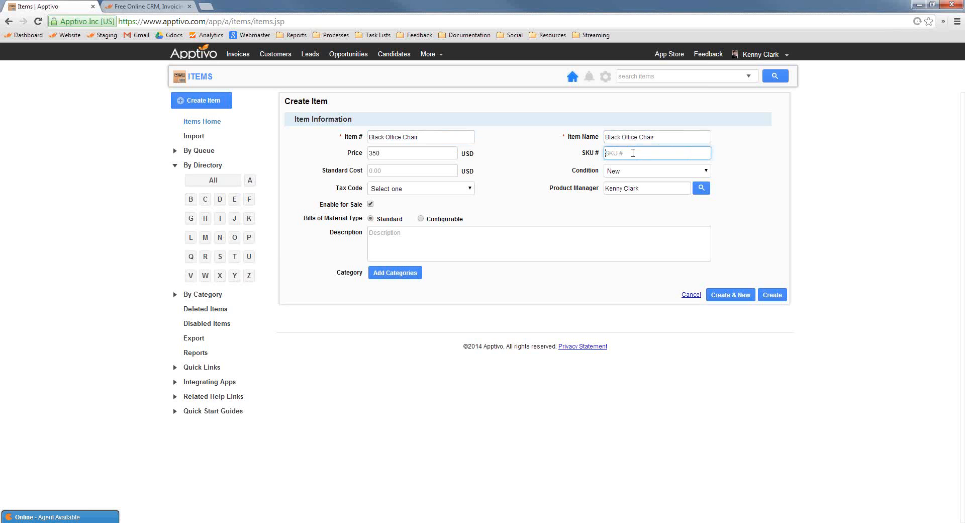
{"action": "type", "text": "8276374"}
{"action": "left_click_drag", "start_coordinate": [425, 137], "coordinate": [315, 135]}
{"action": "left_click", "coordinate": [319, 154]}
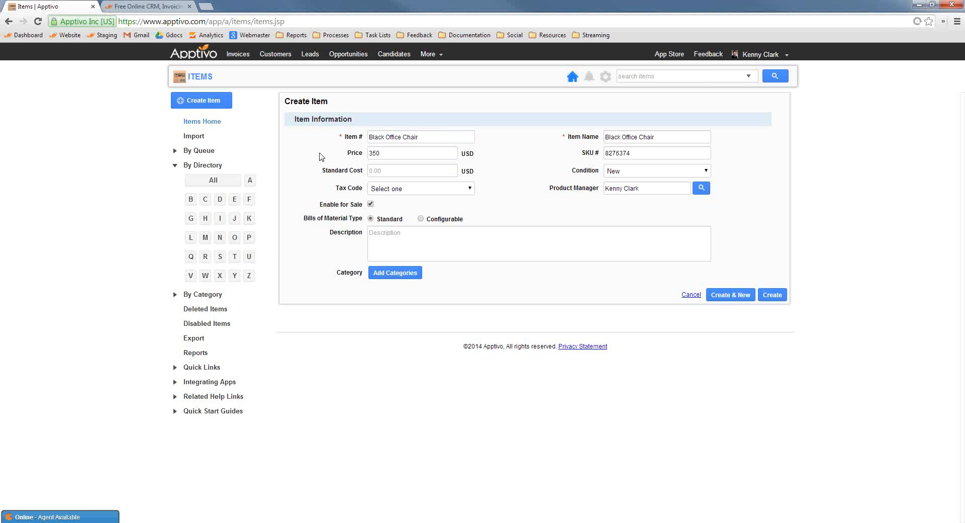
Enter the description "Typical high back office char" and create the item.
{"action": "left_click", "coordinate": [402, 237]}
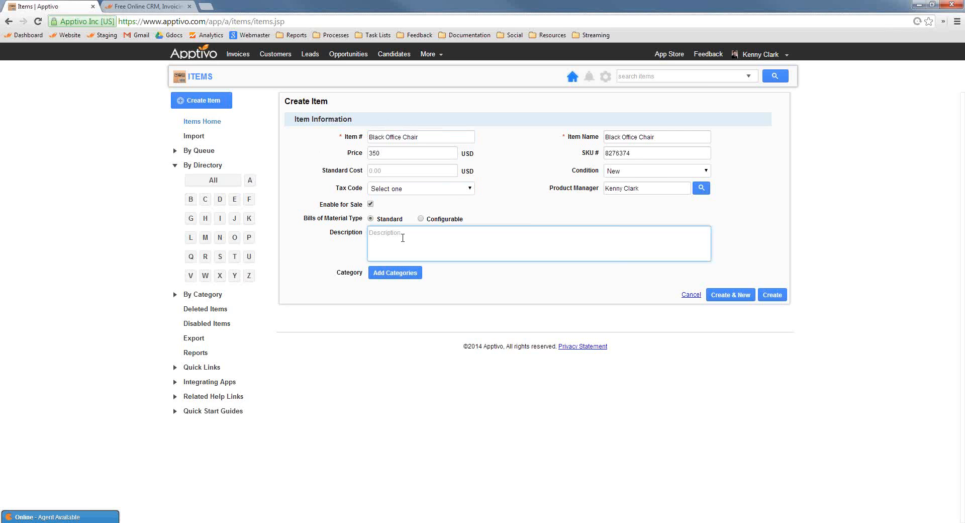
{"action": "type", "text": "Typical high back office chair"}
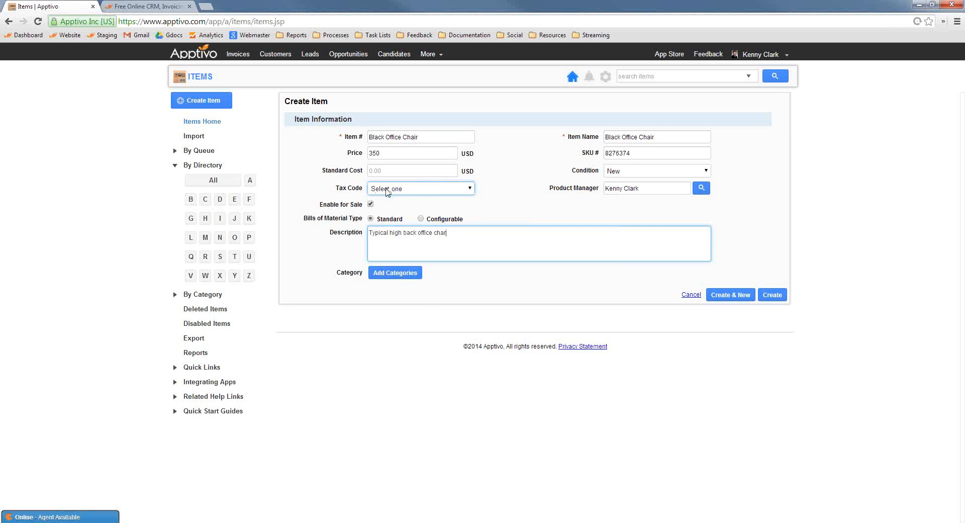
{"action": "left_click", "coordinate": [776, 297]}
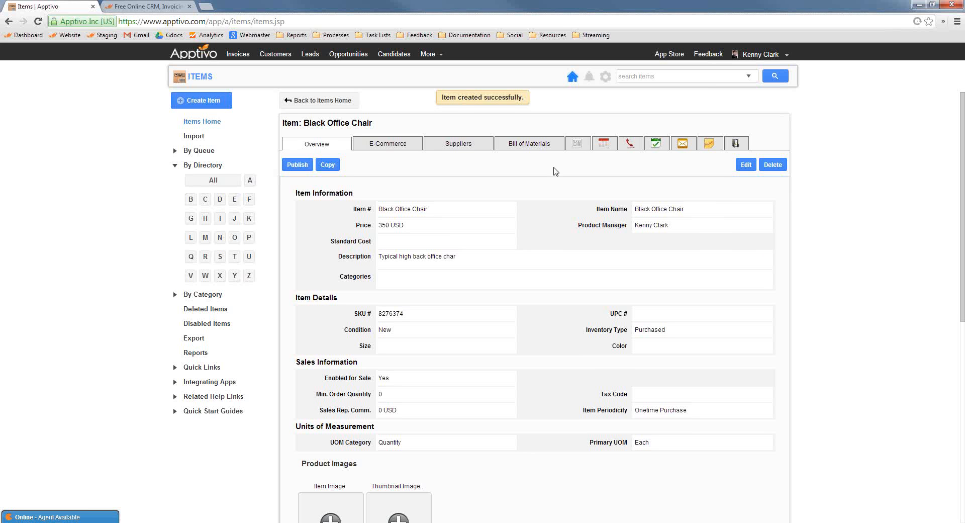
Enable Track Inventory in the general e-commerce settings of the Black Office Chair item and update it.
{"action": "left_click", "coordinate": [389, 145]}
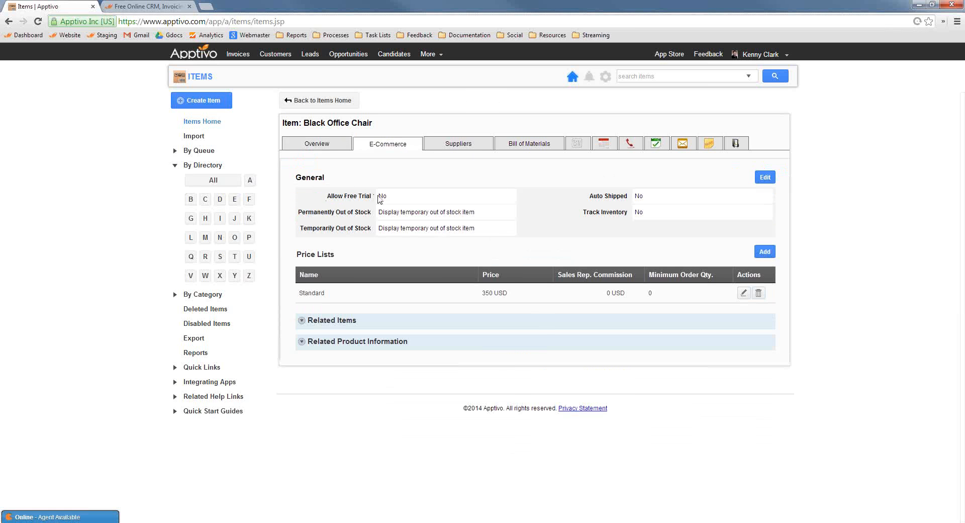
{"action": "double_click", "coordinate": [640, 212]}
{"action": "left_click", "coordinate": [664, 215]}
{"action": "left_click", "coordinate": [765, 178]}
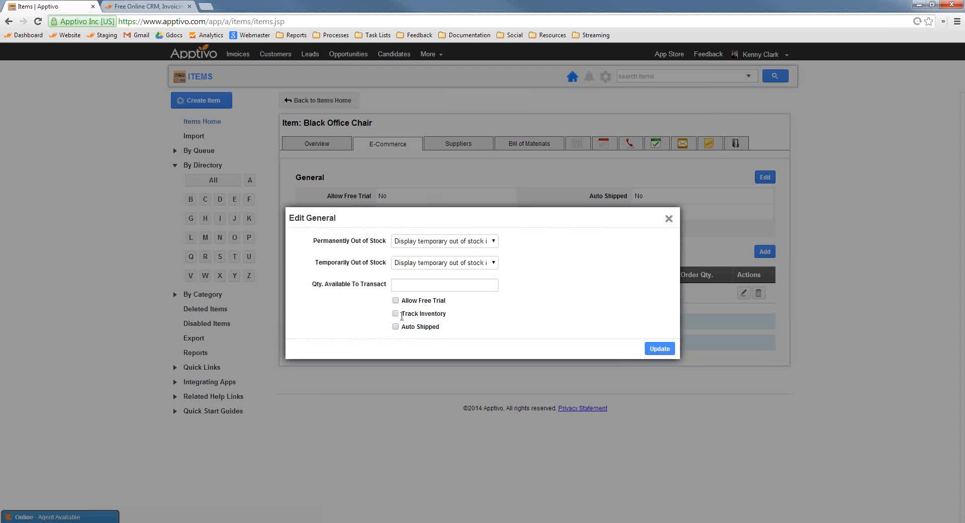
{"action": "left_click", "coordinate": [396, 313]}
{"action": "left_click_drag", "start_coordinate": [407, 314], "coordinate": [438, 314]}
{"action": "left_click", "coordinate": [659, 349]}
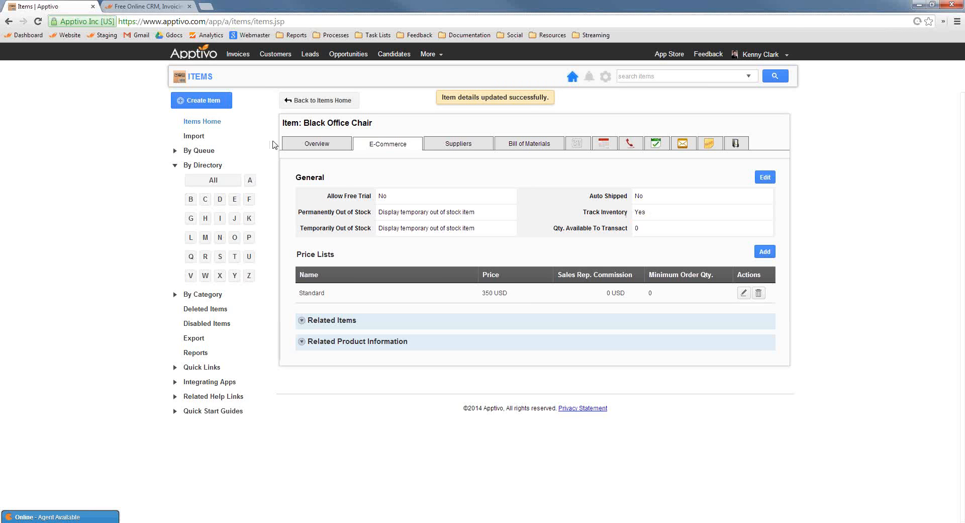
Review the overview details and price of the Black Office Chair item.
{"action": "left_click", "coordinate": [317, 144]}
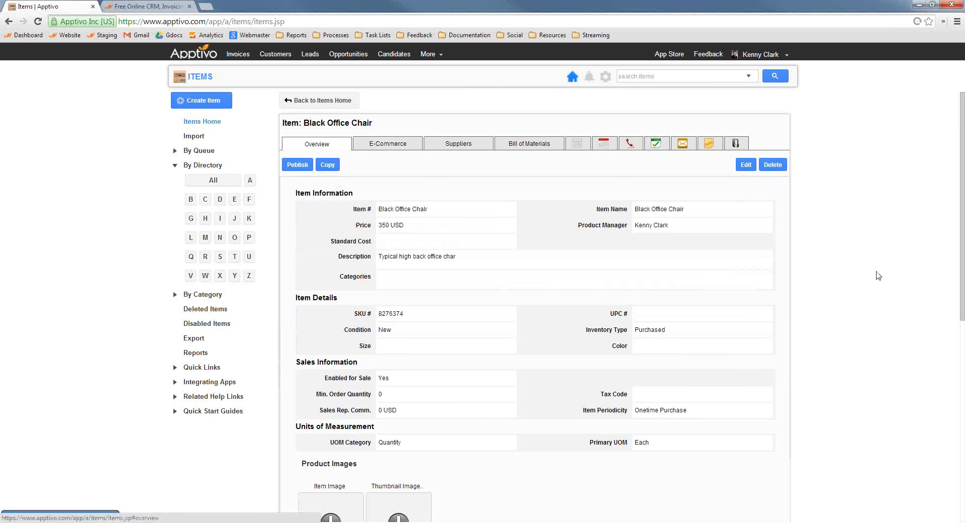
{"action": "scroll", "coordinate": [374, 227], "scroll_direction": "down", "scroll_amount": 1}
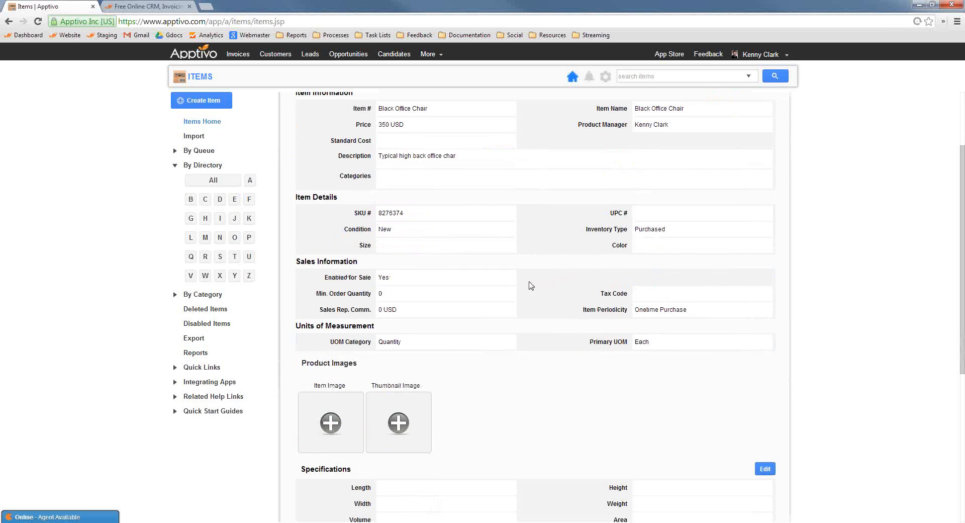
{"action": "scroll", "coordinate": [531, 286], "scroll_direction": "up", "scroll_amount": 1}
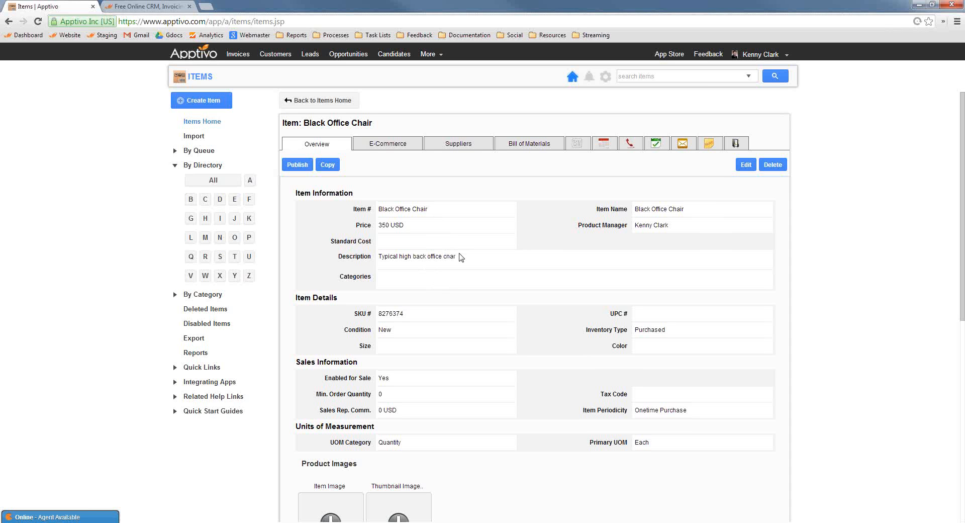
{"action": "left_click_drag", "start_coordinate": [404, 224], "coordinate": [382, 225]}
{"action": "left_click", "coordinate": [406, 229]}
Add the Shipping, Inventory Management and Receiving apps from the App Store's Supply Chain category.
{"action": "left_click", "coordinate": [432, 55]}
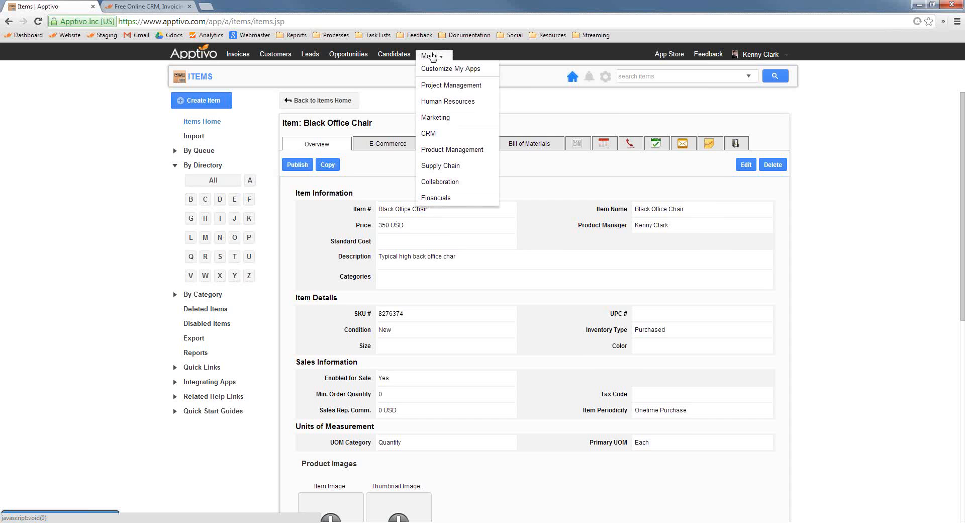
{"action": "mouse_move", "coordinate": [448, 146]}
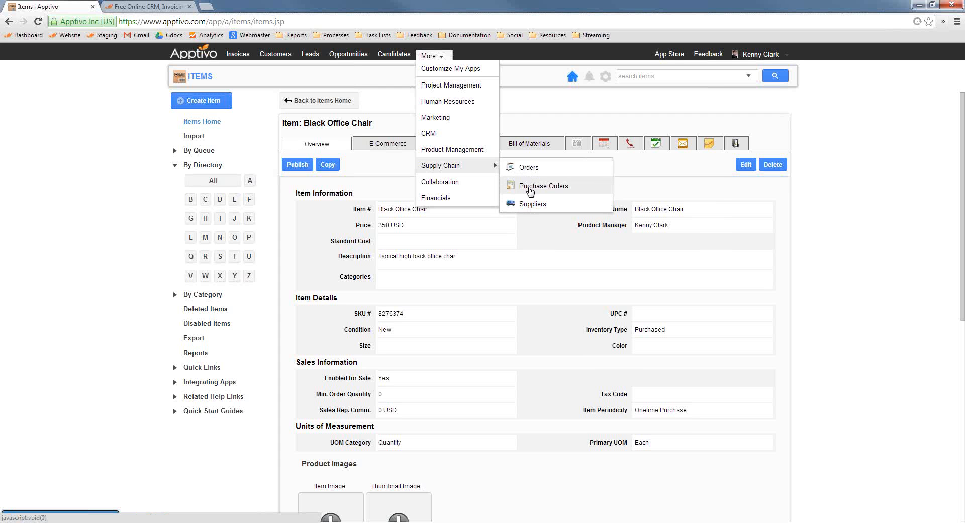
{"action": "left_click", "coordinate": [671, 55]}
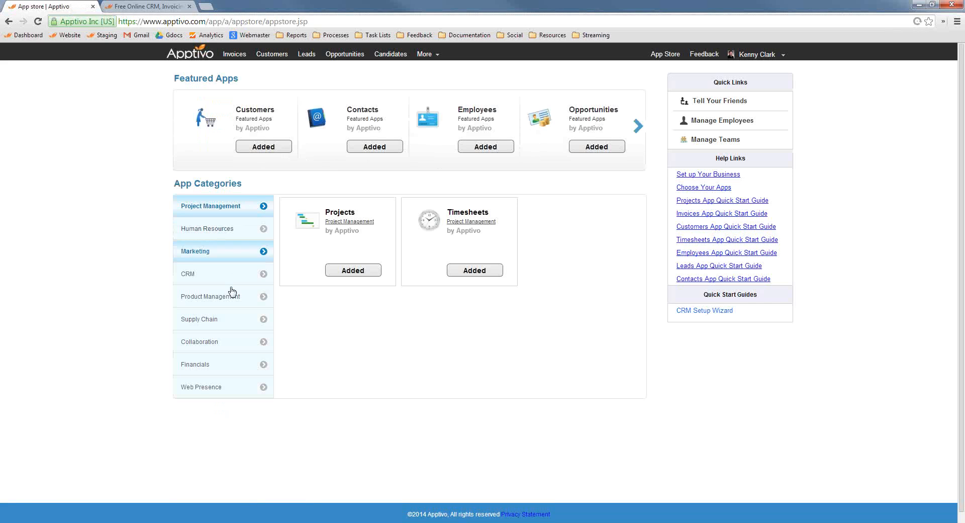
{"action": "left_click", "coordinate": [234, 325]}
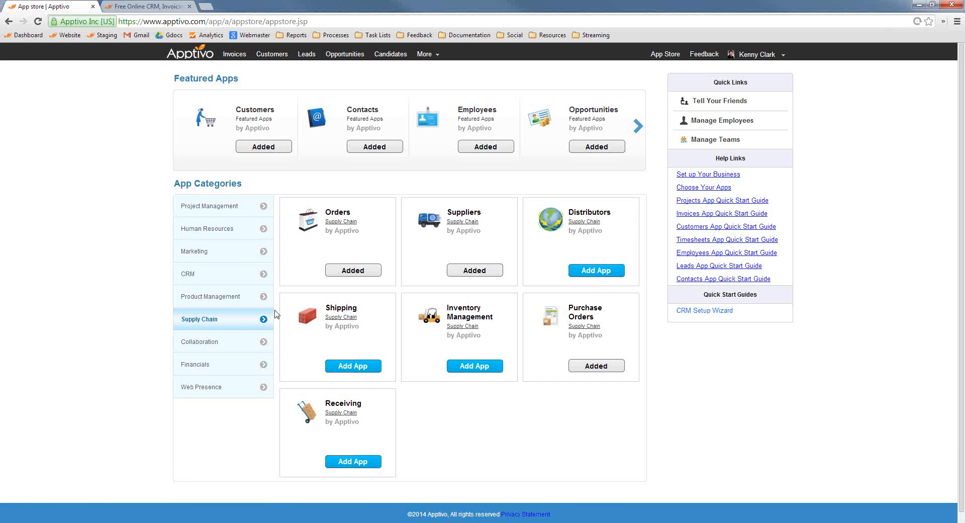
{"action": "left_click", "coordinate": [471, 361]}
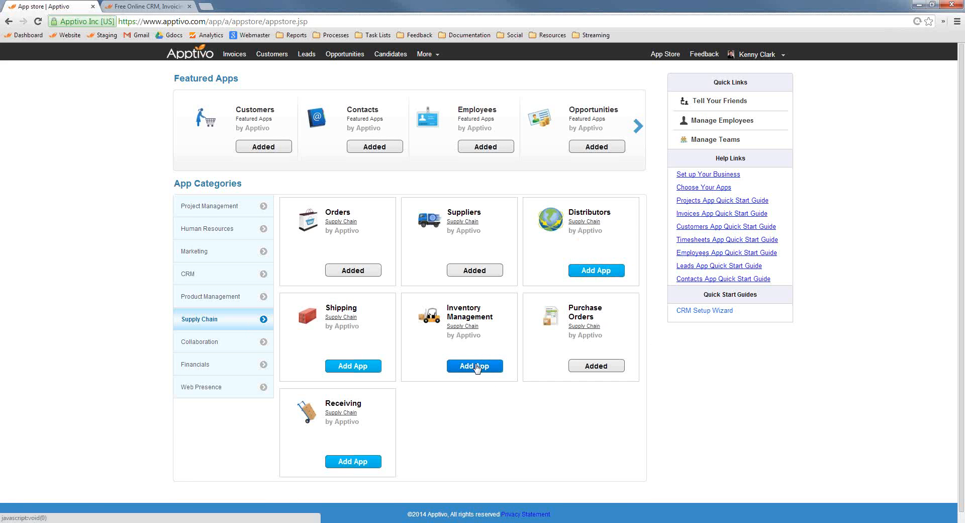
{"action": "left_click", "coordinate": [364, 461]}
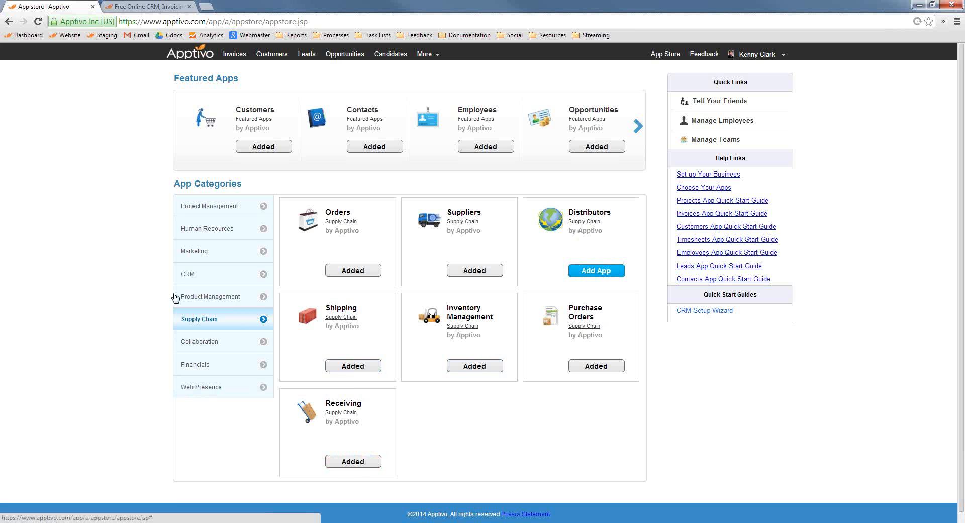
Look through the Financials category of the App Store to check which apps are added.
{"action": "left_click", "coordinate": [224, 365]}
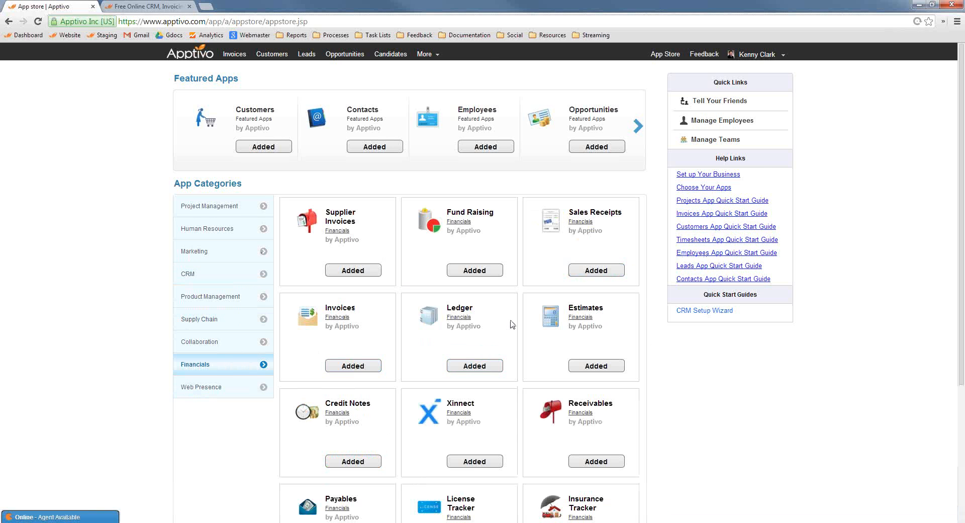
{"action": "scroll", "coordinate": [375, 261], "scroll_direction": "down", "scroll_amount": 4}
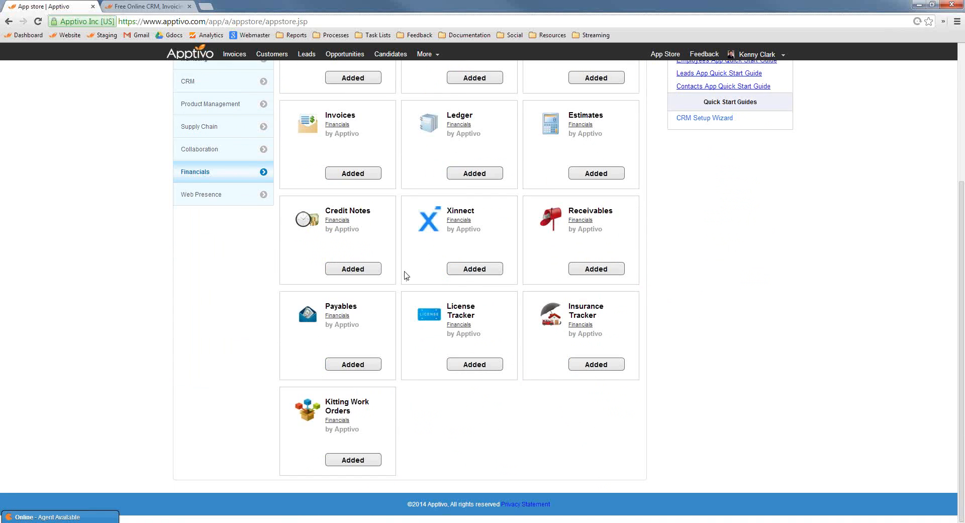
{"action": "scroll", "coordinate": [420, 371], "scroll_direction": "up", "scroll_amount": 4}
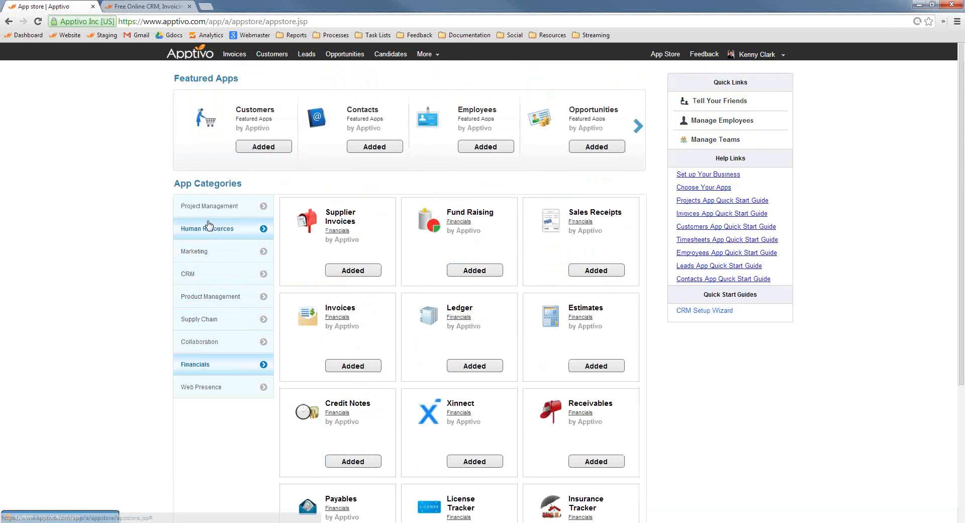
Return to the home page and open the Inventory Management app under Supply Chain.
{"action": "left_click", "coordinate": [189, 55]}
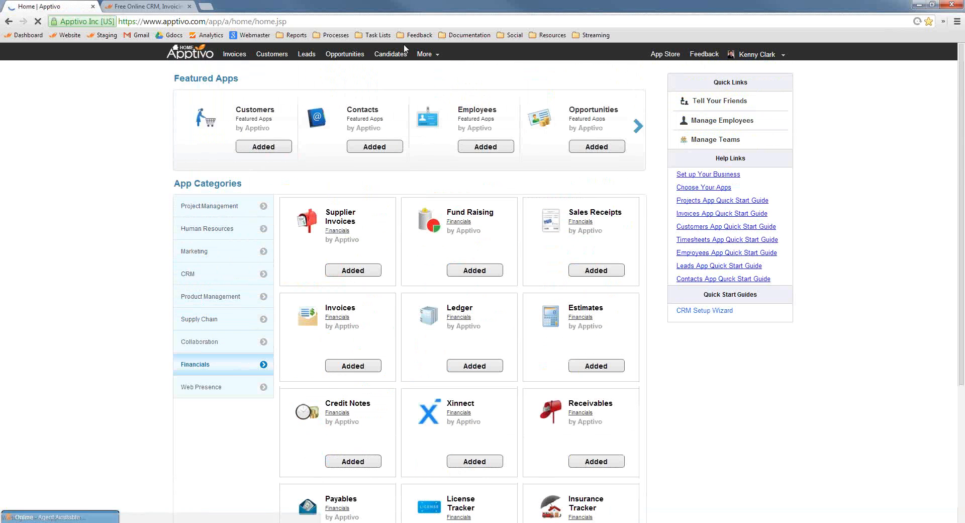
{"action": "left_click", "coordinate": [435, 55]}
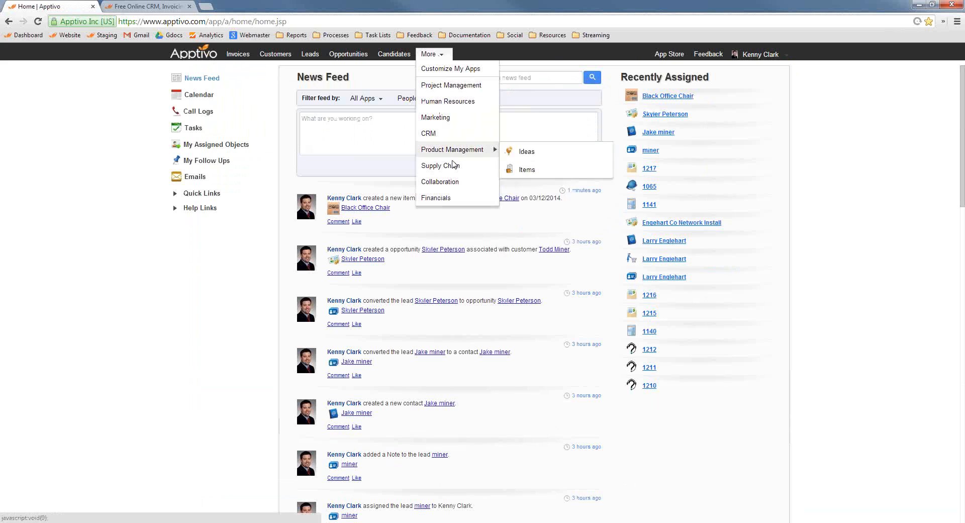
{"action": "mouse_move", "coordinate": [470, 167]}
{"action": "left_click", "coordinate": [548, 169]}
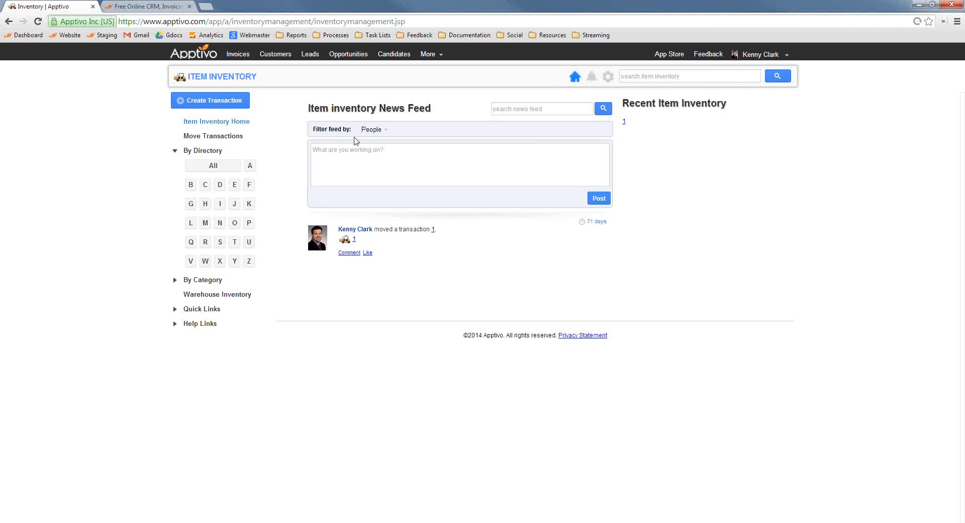
List all items in the inventory directory and search the page for "chair".
{"action": "left_click", "coordinate": [223, 168]}
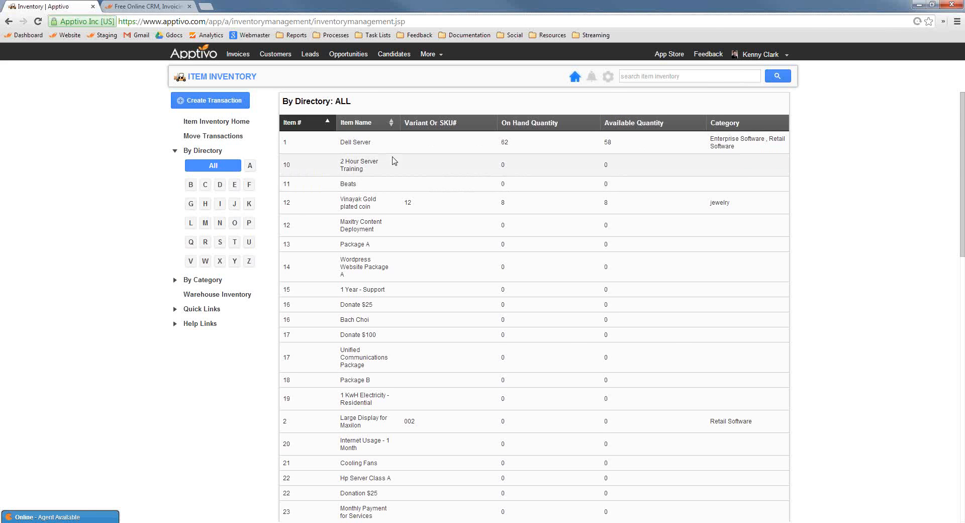
{"action": "scroll", "coordinate": [397, 166], "scroll_direction": "down", "scroll_amount": 4}
{"action": "key", "text": "ctrl+f"}
{"action": "type", "text": "chair"}
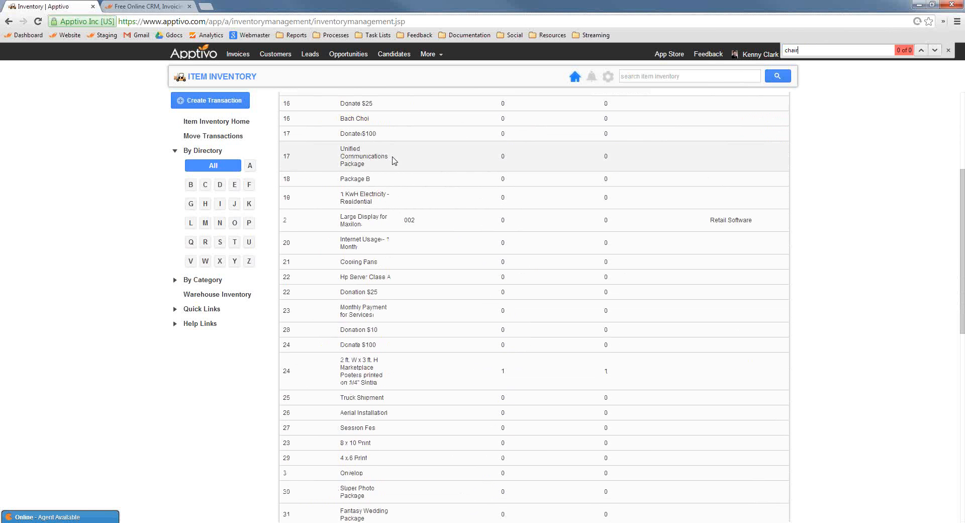
Look for the chair item on both pages of the full inventory directory and in the H and C listings.
{"action": "scroll", "coordinate": [431, 216], "scroll_direction": "down", "scroll_amount": 10}
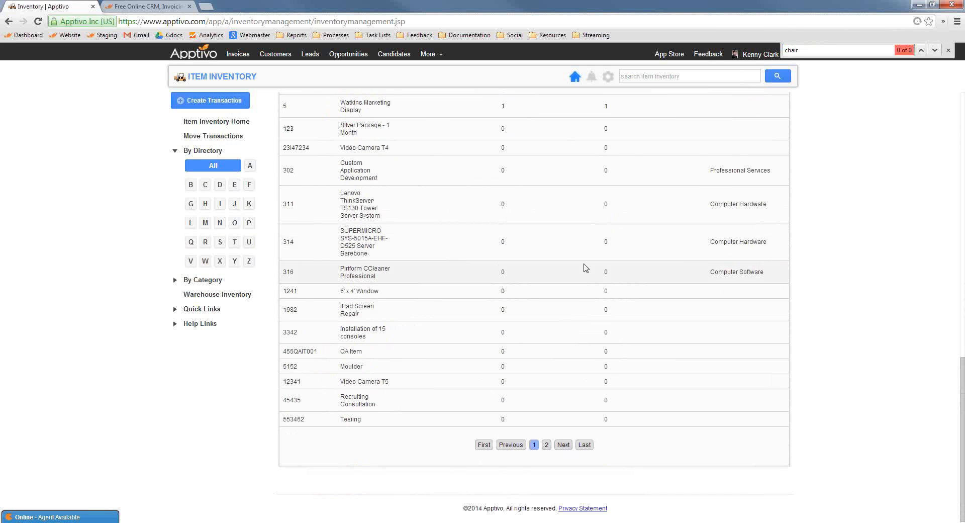
{"action": "scroll", "coordinate": [586, 267], "scroll_direction": "up", "scroll_amount": 5}
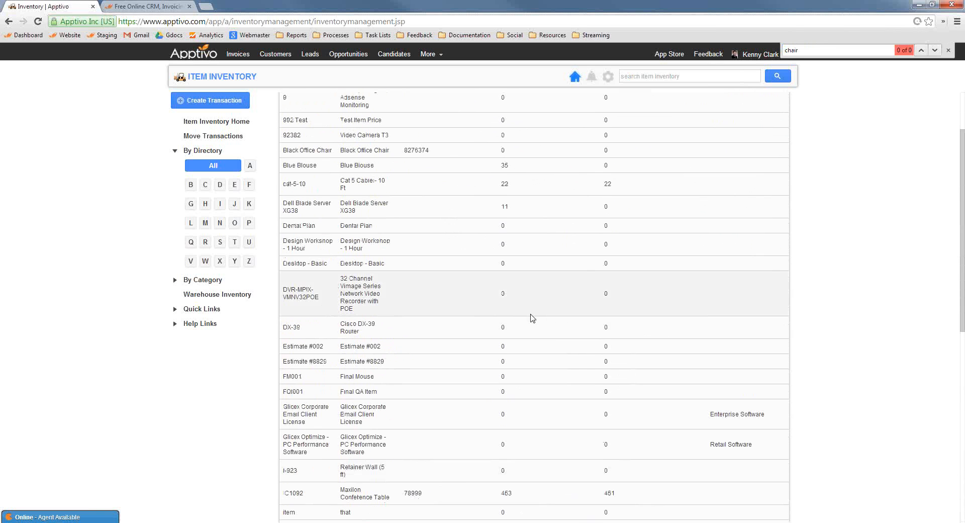
{"action": "key", "text": "ctrl+f"}
{"action": "scroll", "coordinate": [512, 309], "scroll_direction": "up", "scroll_amount": 3}
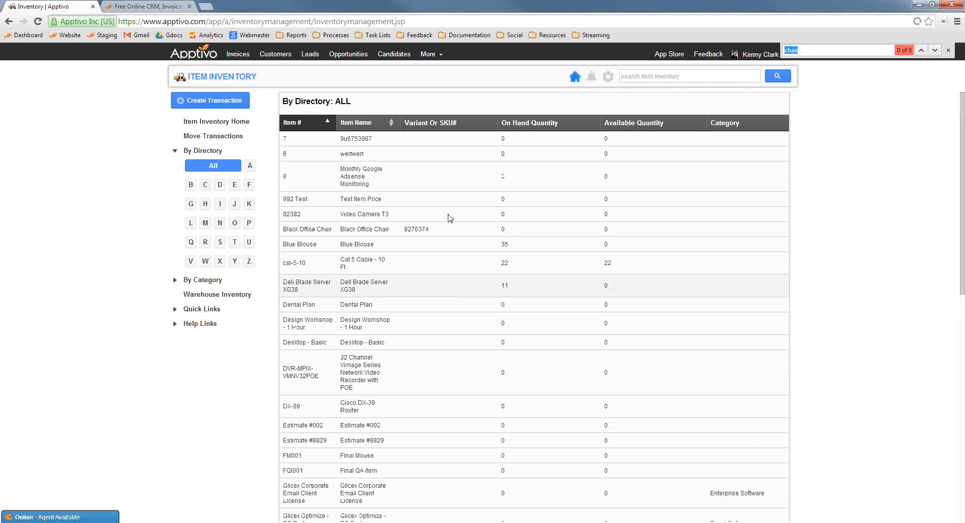
{"action": "scroll", "coordinate": [427, 205], "scroll_direction": "down", "scroll_amount": 8}
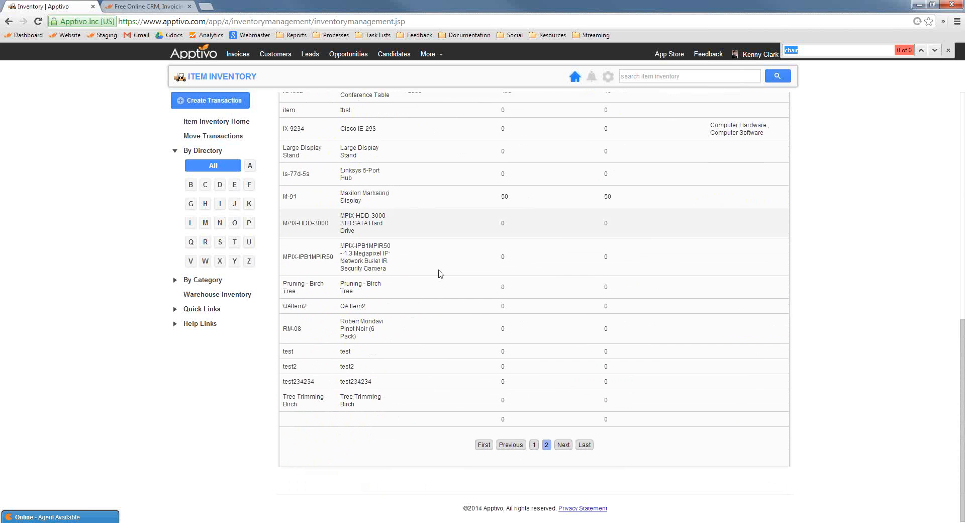
{"action": "scroll", "coordinate": [431, 304], "scroll_direction": "up", "scroll_amount": 10}
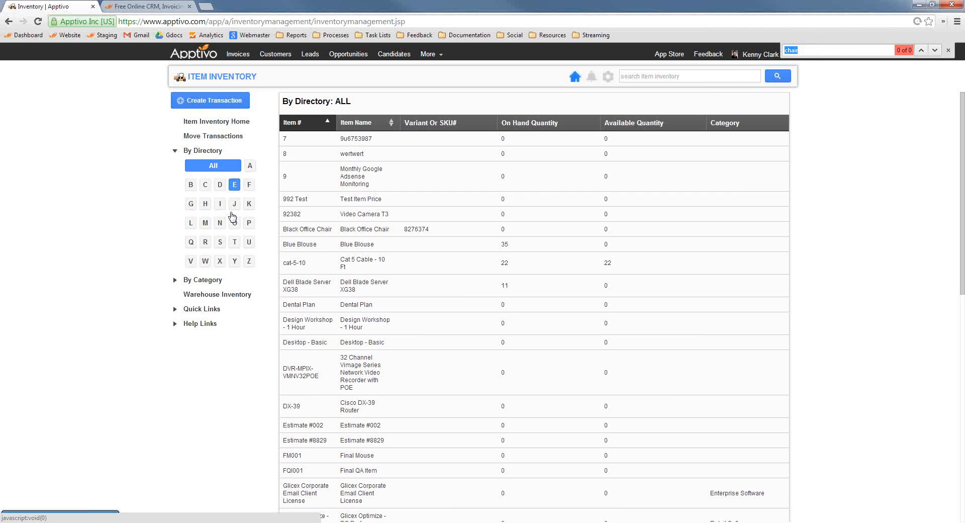
{"action": "left_click", "coordinate": [205, 204]}
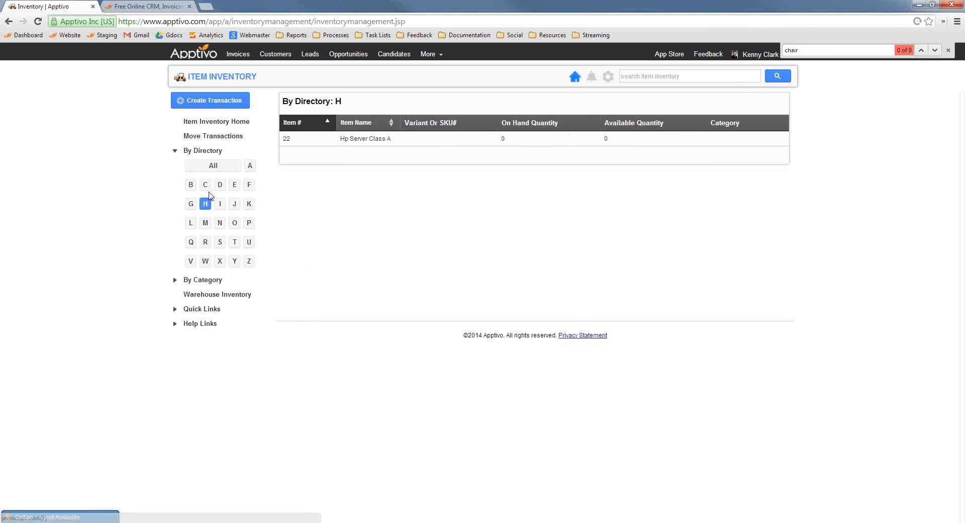
{"action": "left_click", "coordinate": [207, 189]}
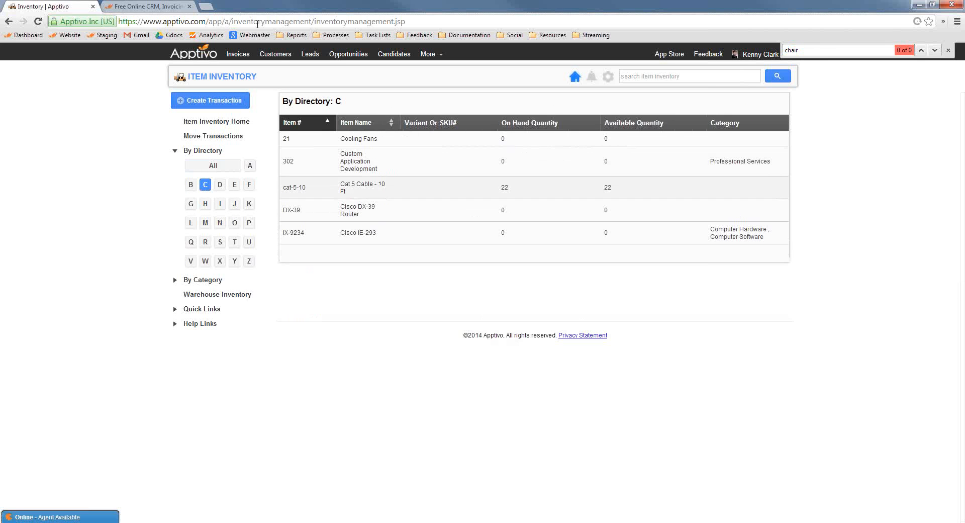
Open the Black Office Chair record in the Items app under Product Management and view its E-Commerce details.
{"action": "left_click", "coordinate": [431, 55]}
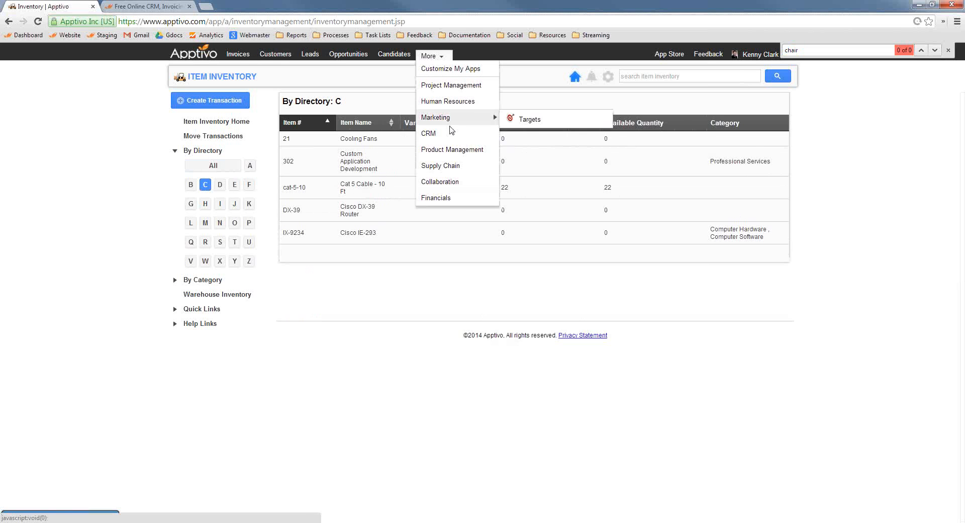
{"action": "mouse_move", "coordinate": [482, 150]}
{"action": "left_click", "coordinate": [528, 170]}
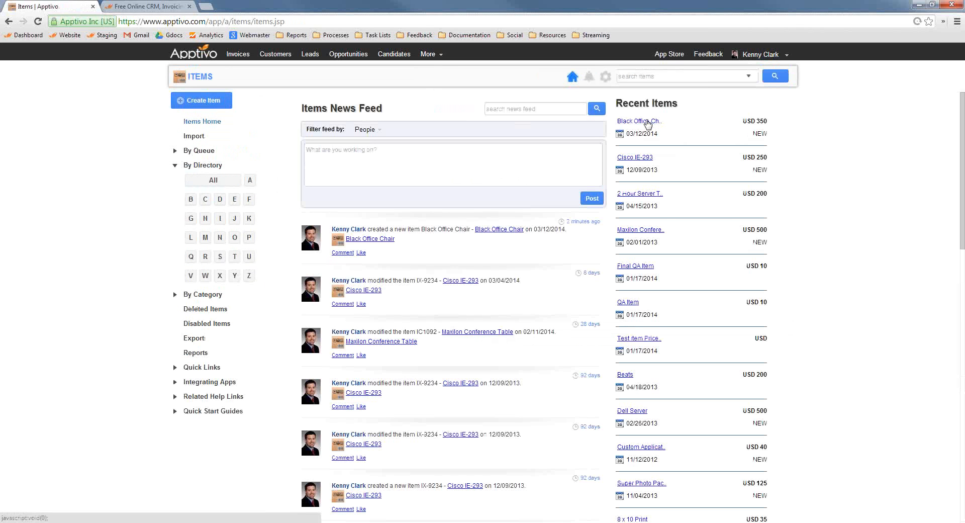
{"action": "left_click", "coordinate": [643, 122]}
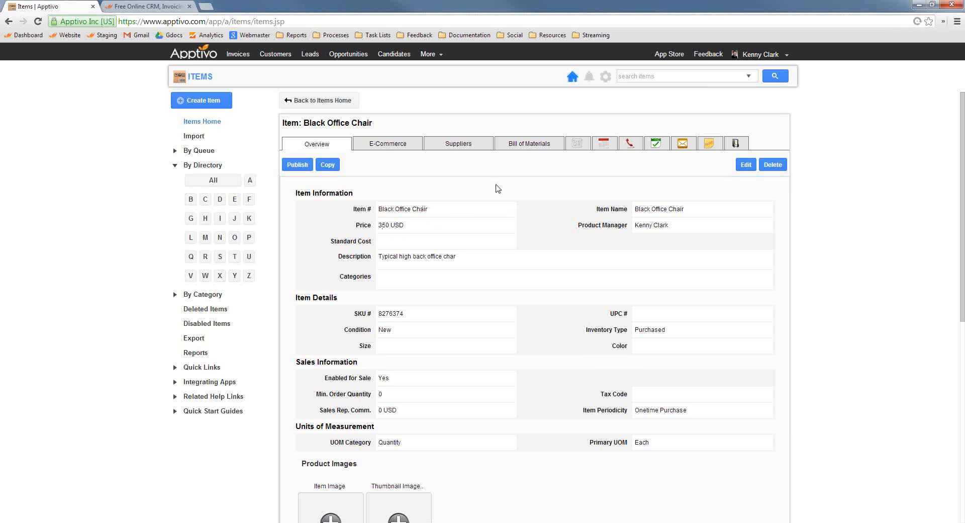
{"action": "left_click", "coordinate": [397, 147]}
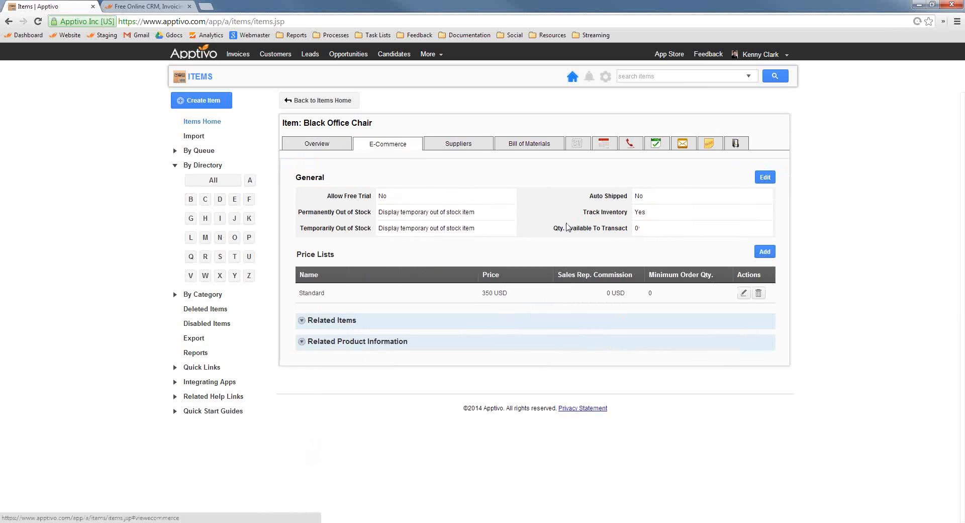
Go back to the Inventory Management app under Supply Chain and list the items beginning with B.
{"action": "left_click", "coordinate": [428, 55]}
{"action": "mouse_move", "coordinate": [451, 165]}
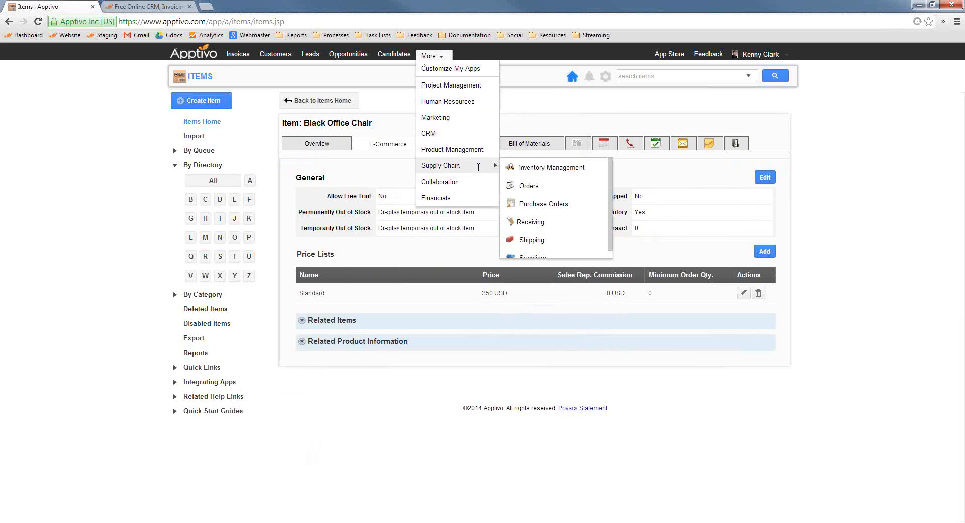
{"action": "left_click", "coordinate": [548, 170]}
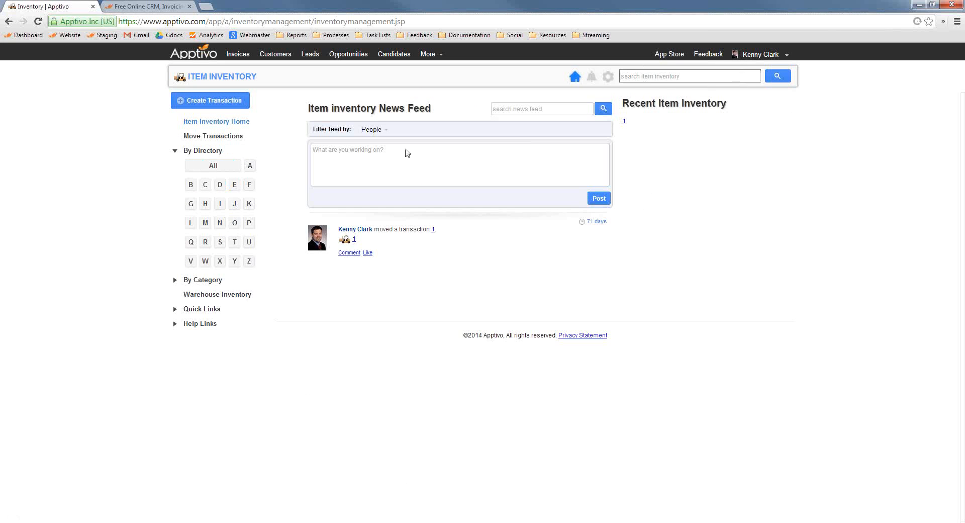
{"action": "left_click", "coordinate": [191, 184]}
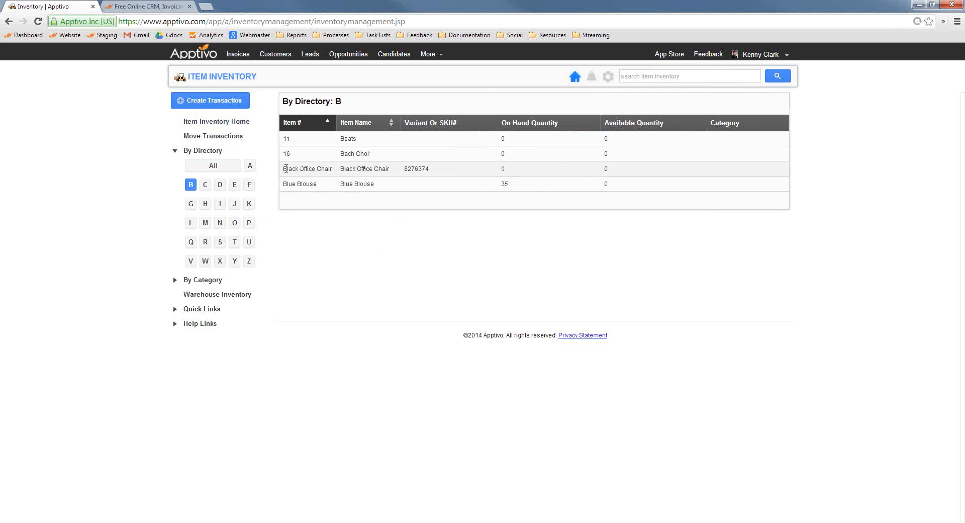
Check the on-hand and available quantities of the Black Office Chair in the inventory list.
{"action": "left_click_drag", "start_coordinate": [285, 169], "coordinate": [402, 167]}
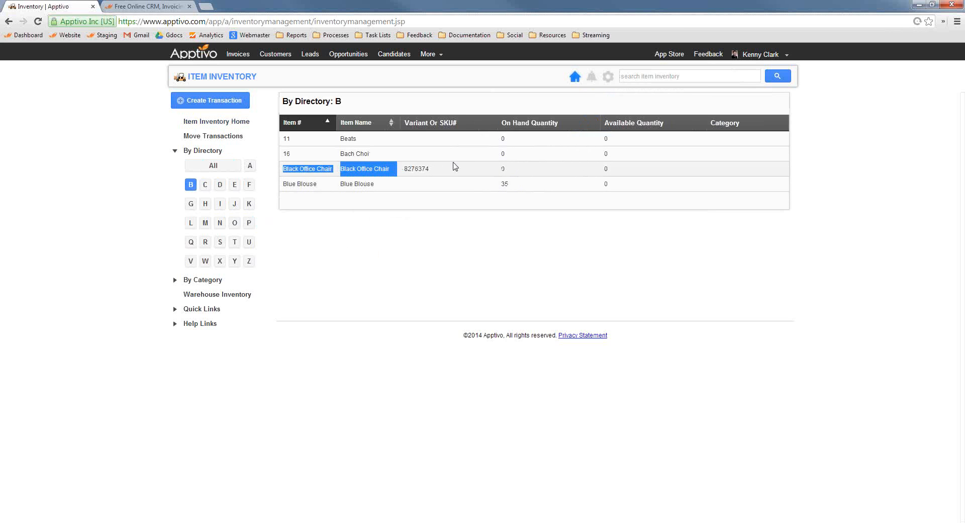
{"action": "left_click", "coordinate": [494, 166]}
{"action": "left_click_drag", "start_coordinate": [508, 169], "coordinate": [494, 169]}
{"action": "left_click", "coordinate": [529, 174]}
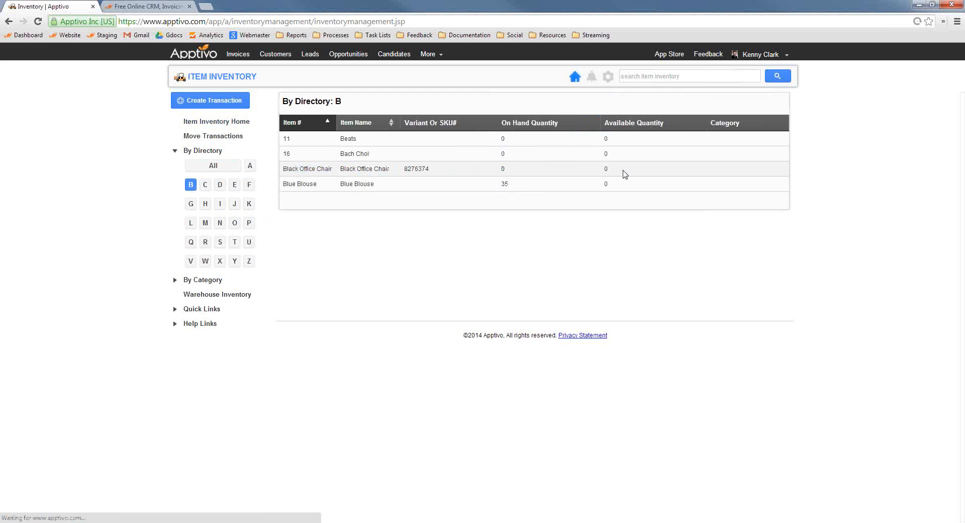
{"action": "left_click_drag", "start_coordinate": [610, 167], "coordinate": [594, 168]}
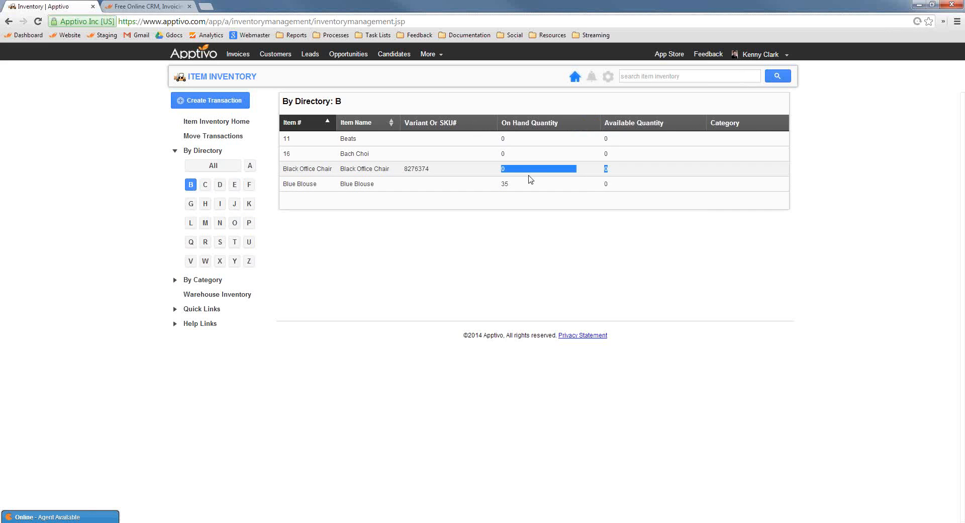
{"action": "left_click", "coordinate": [599, 173]}
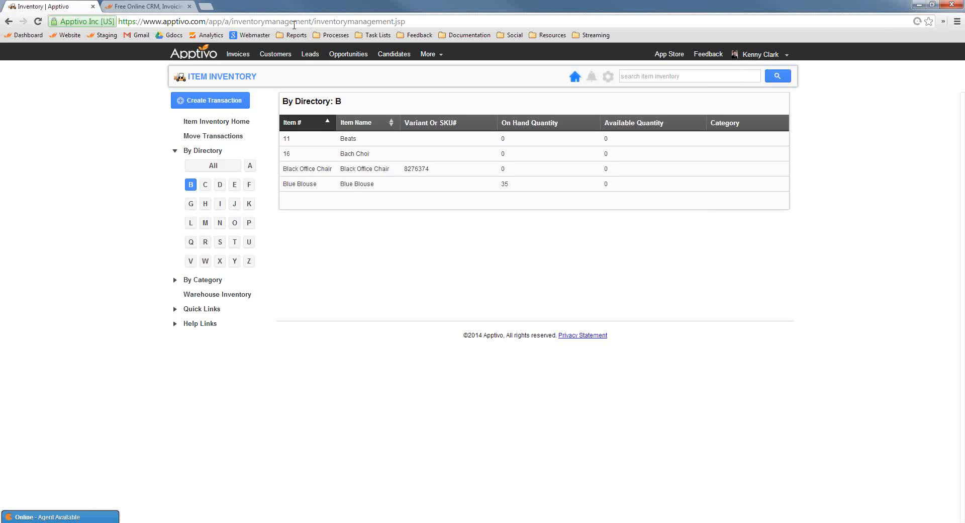
Open the Suppliers app under Supply Chain and open the Server Co Extreme supplier from the S directory.
{"action": "left_click", "coordinate": [434, 56]}
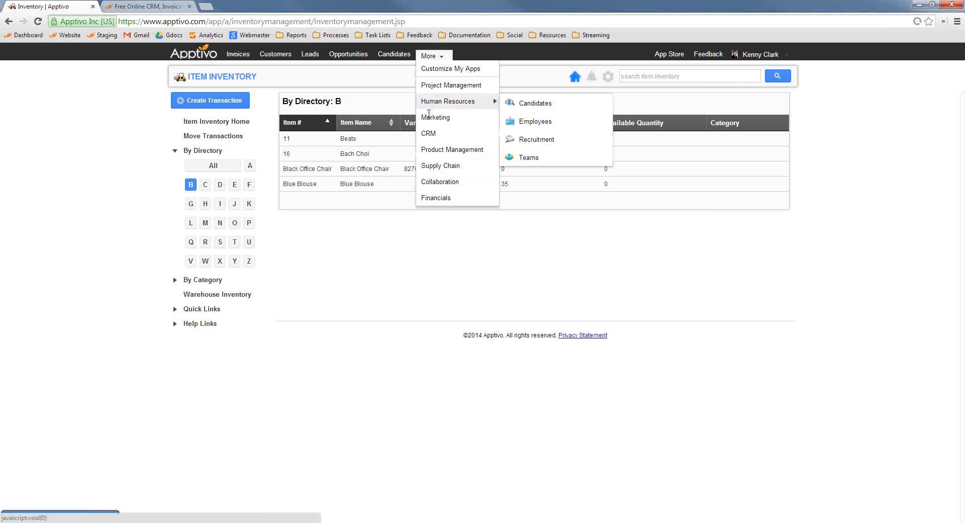
{"action": "mouse_move", "coordinate": [432, 133]}
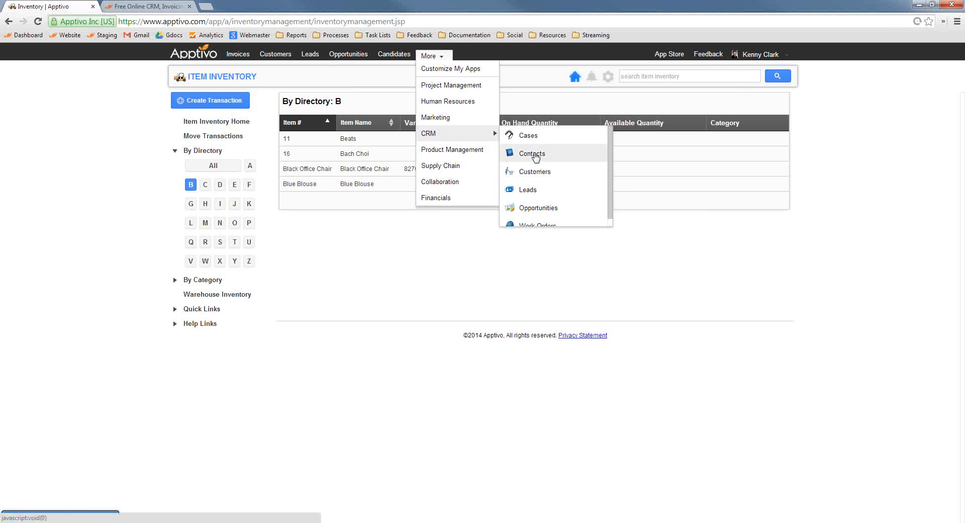
{"action": "mouse_move", "coordinate": [460, 167]}
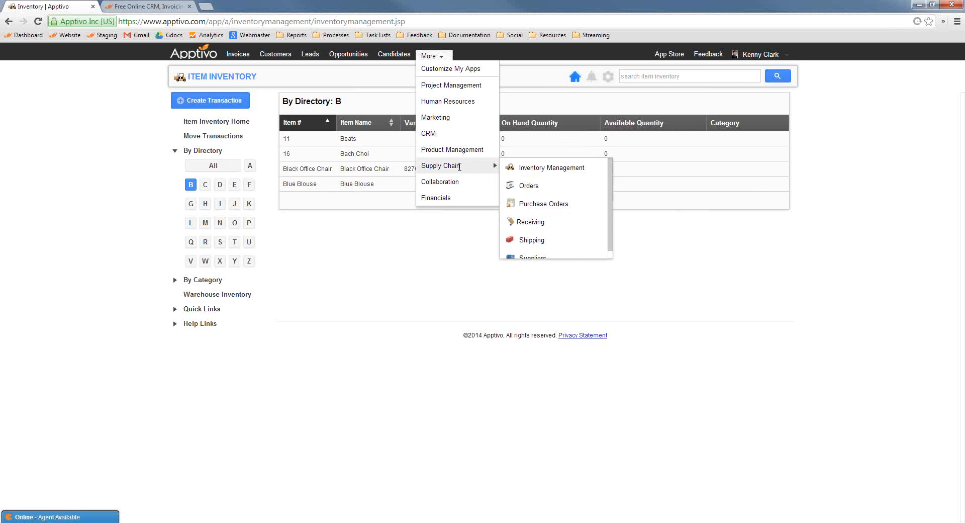
{"action": "scroll", "coordinate": [560, 207], "scroll_direction": "down", "scroll_amount": 1}
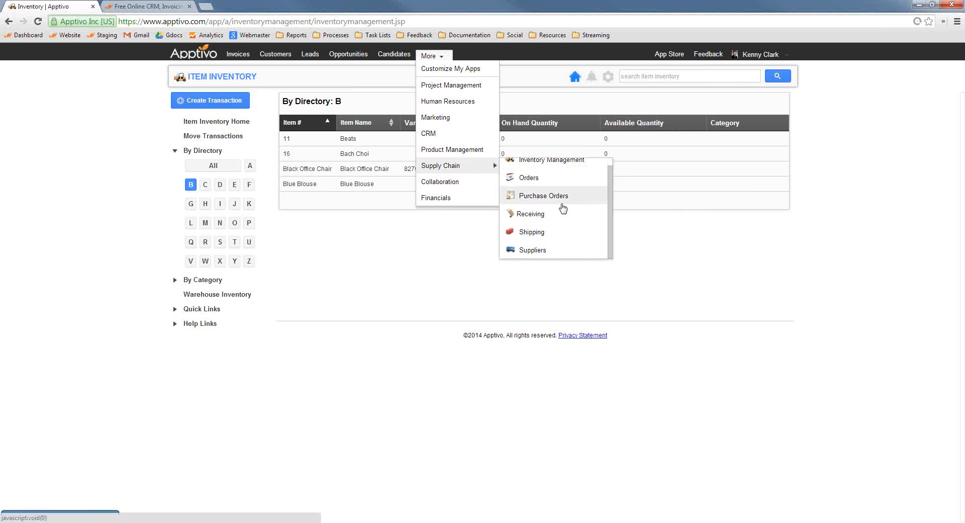
{"action": "left_click", "coordinate": [526, 251]}
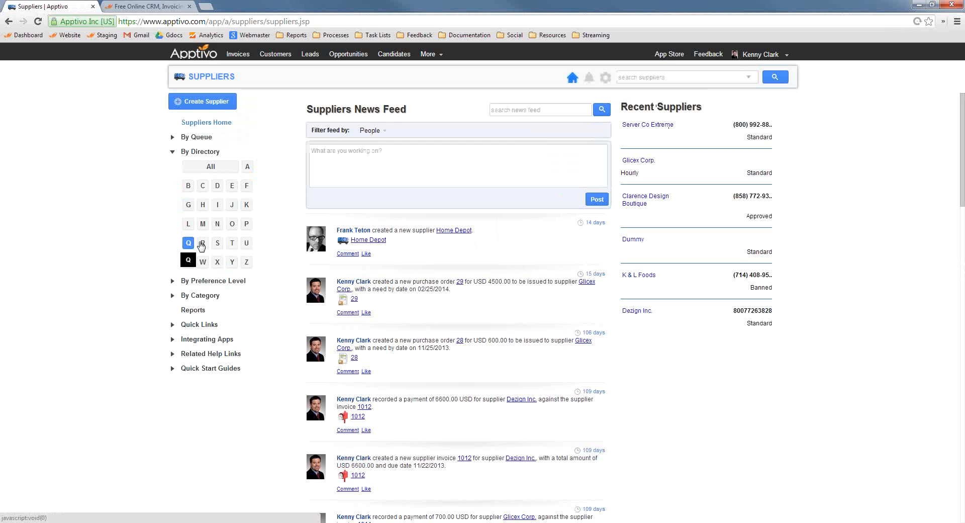
{"action": "left_click", "coordinate": [217, 244]}
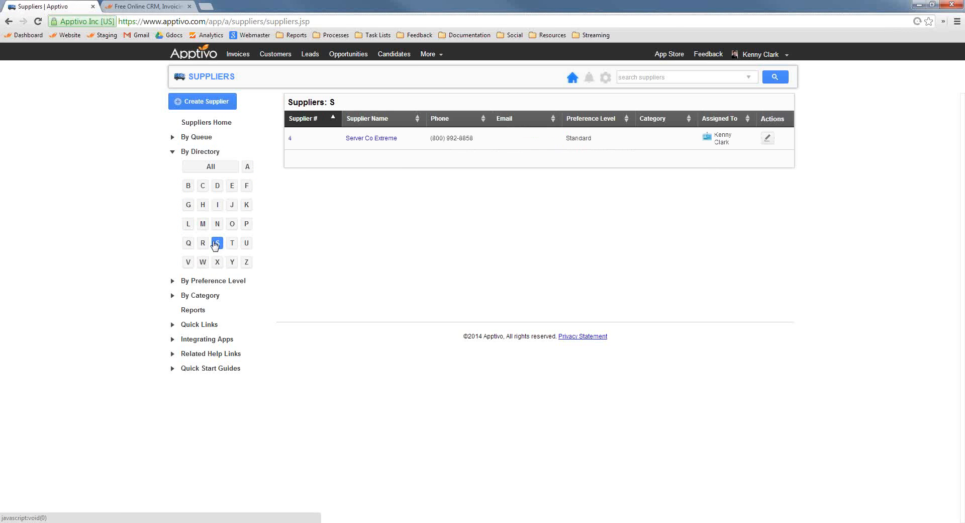
{"action": "left_click", "coordinate": [371, 140]}
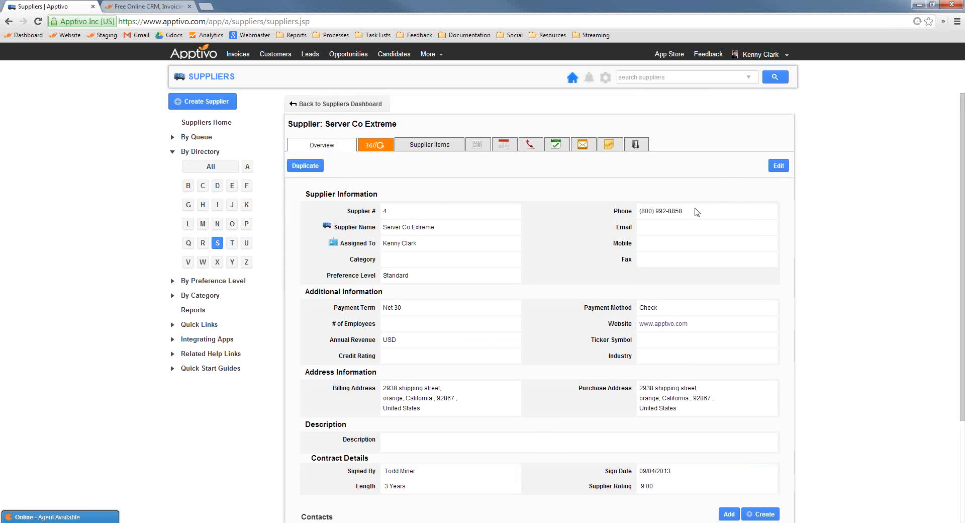
Review the Server Co Extreme overview, including its contract details and associated contacts.
{"action": "scroll", "coordinate": [549, 242], "scroll_direction": "down", "scroll_amount": 1}
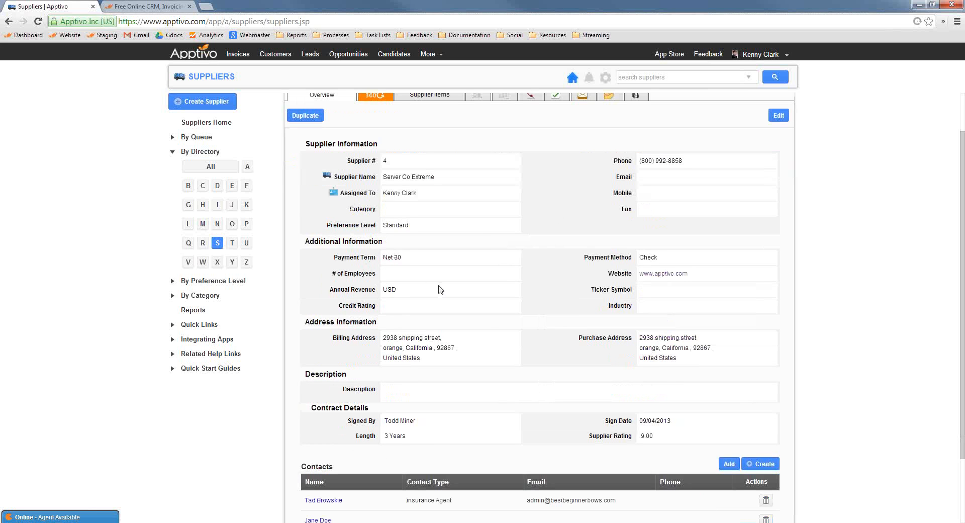
{"action": "scroll", "coordinate": [480, 312], "scroll_direction": "down", "scroll_amount": 1}
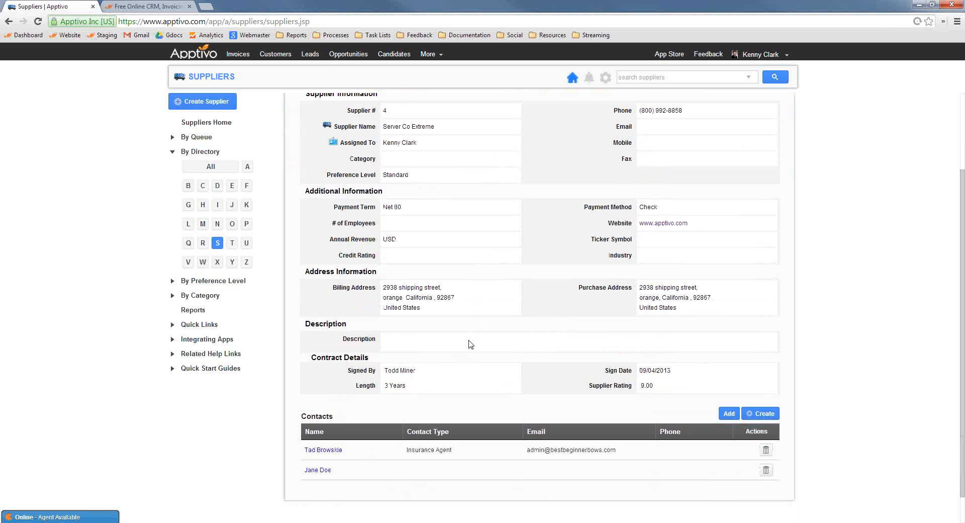
{"action": "left_click_drag", "start_coordinate": [311, 357], "coordinate": [374, 358]}
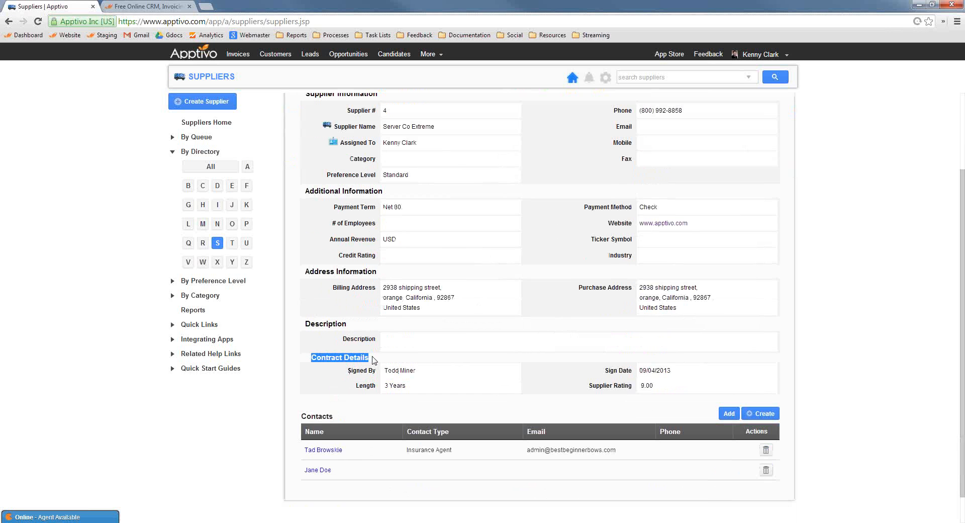
{"action": "left_click", "coordinate": [373, 379]}
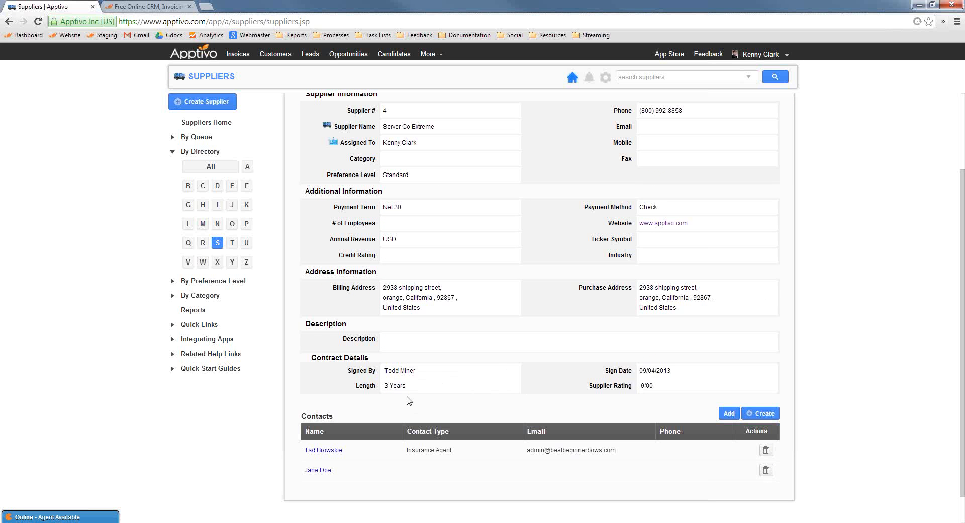
{"action": "scroll", "coordinate": [374, 373], "scroll_direction": "down", "scroll_amount": 1}
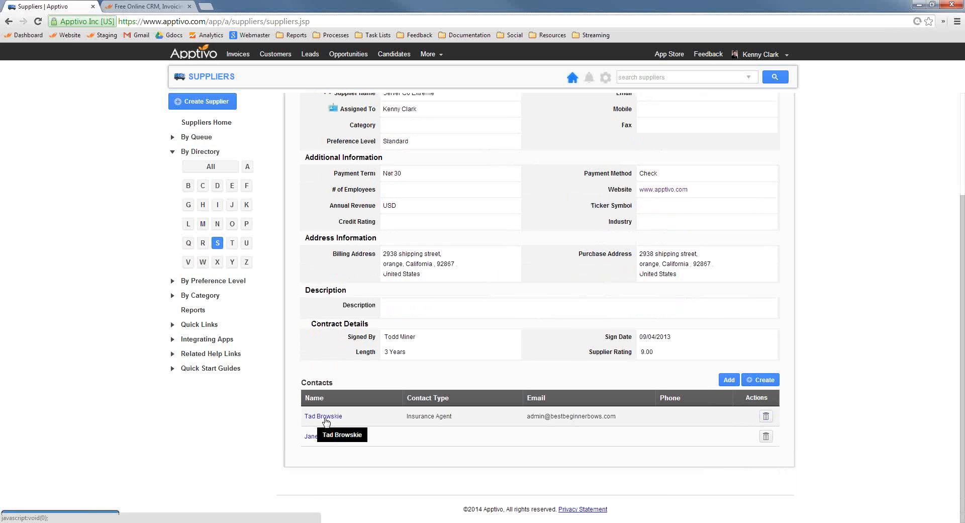
{"action": "scroll", "coordinate": [467, 355], "scroll_direction": "up", "scroll_amount": 3}
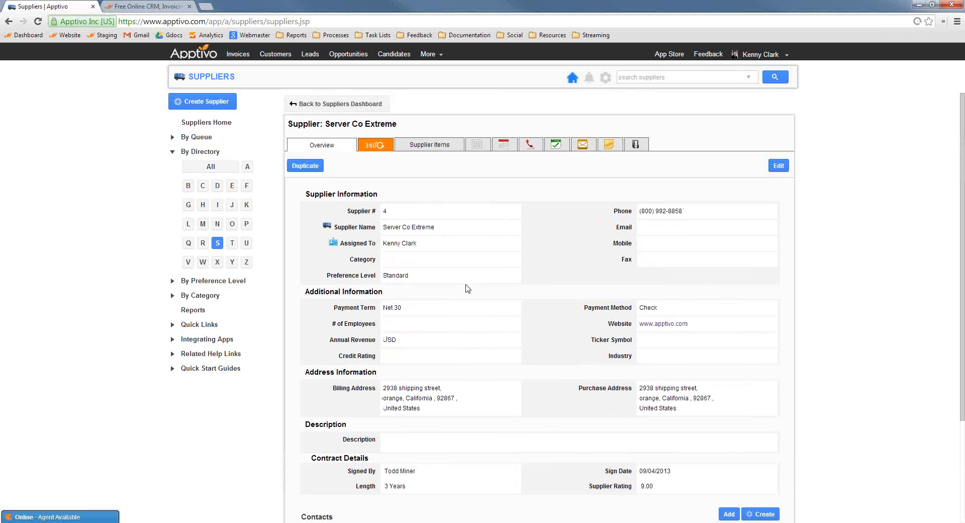
Add the last existing contact on the first page of the contact list to the supplier's contacts.
{"action": "scroll", "coordinate": [483, 301], "scroll_direction": "down", "scroll_amount": 3}
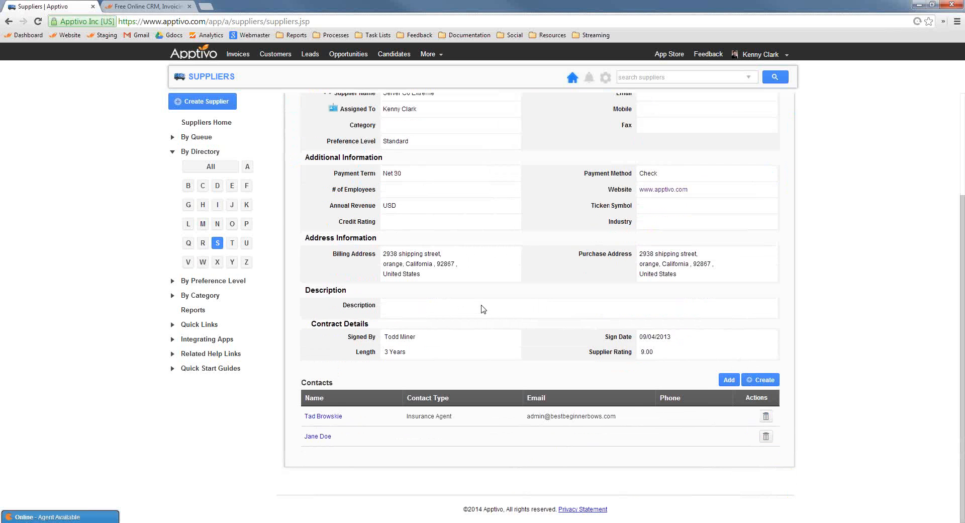
{"action": "left_click", "coordinate": [733, 382]}
{"action": "left_click", "coordinate": [528, 280]}
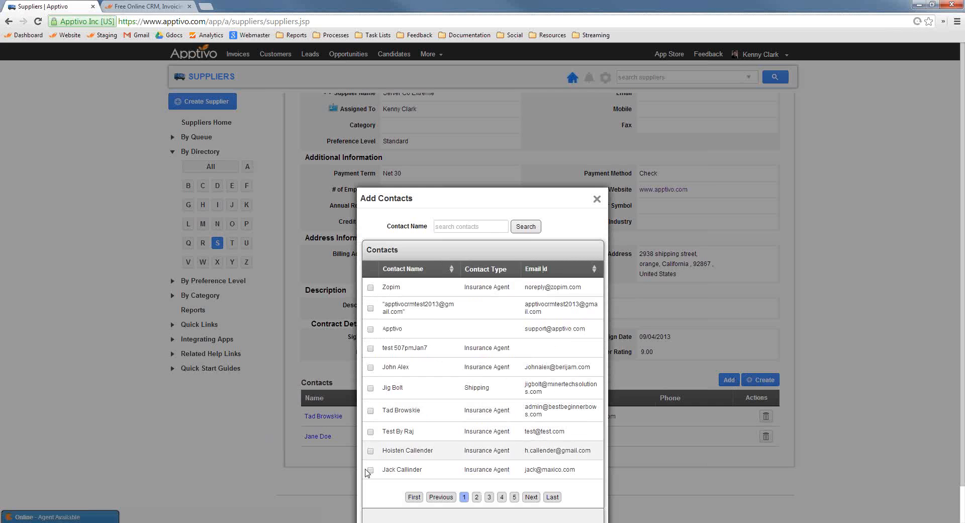
{"action": "left_click", "coordinate": [371, 471]}
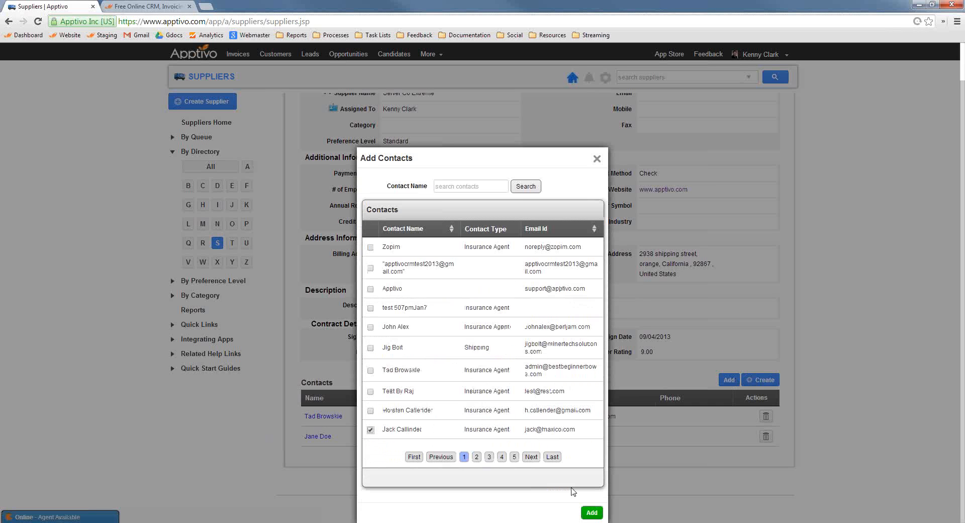
{"action": "left_click", "coordinate": [592, 512]}
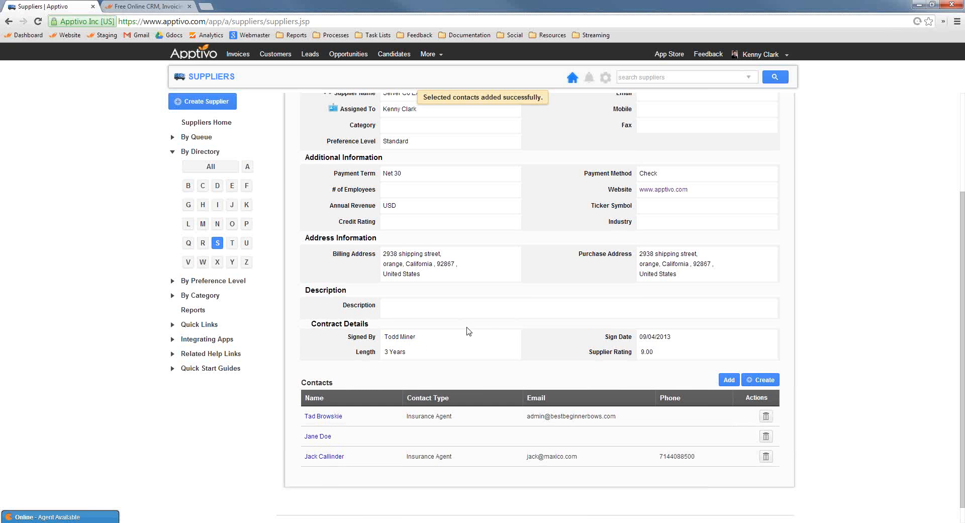
Start a new supplier item for Server Co Extreme and select Black Office Chair as its item.
{"action": "scroll", "coordinate": [489, 332], "scroll_direction": "up", "scroll_amount": 3}
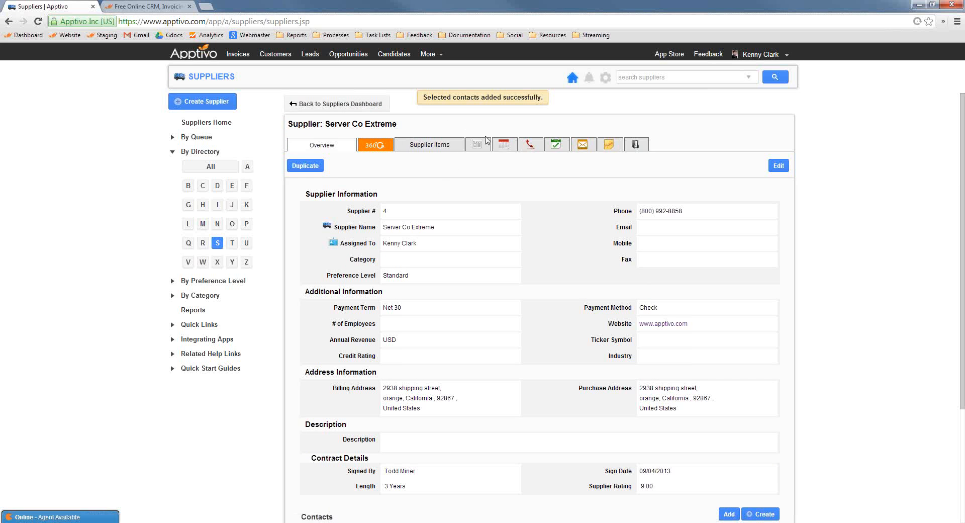
{"action": "left_click", "coordinate": [421, 146]}
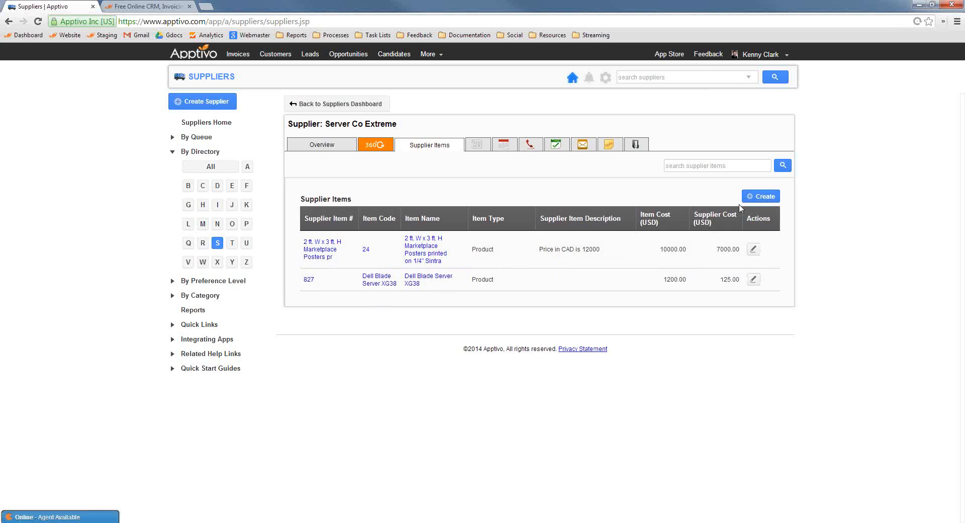
{"action": "left_click", "coordinate": [760, 196]}
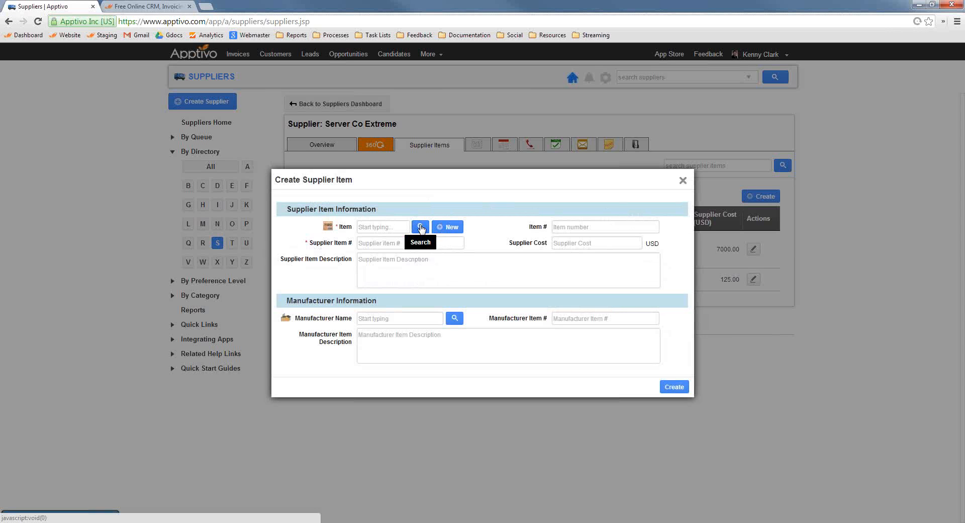
{"action": "left_click", "coordinate": [380, 226]}
{"action": "type", "text": "black"}
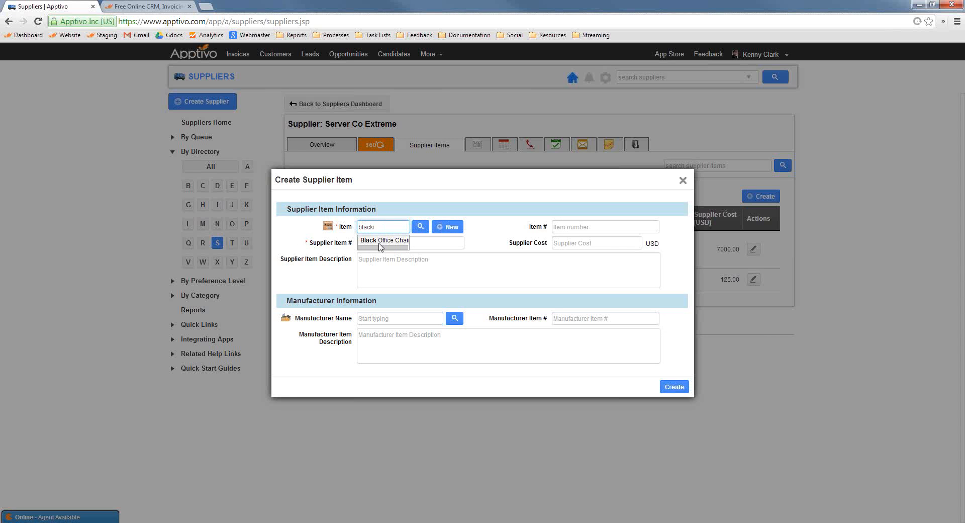
{"action": "left_click", "coordinate": [383, 240]}
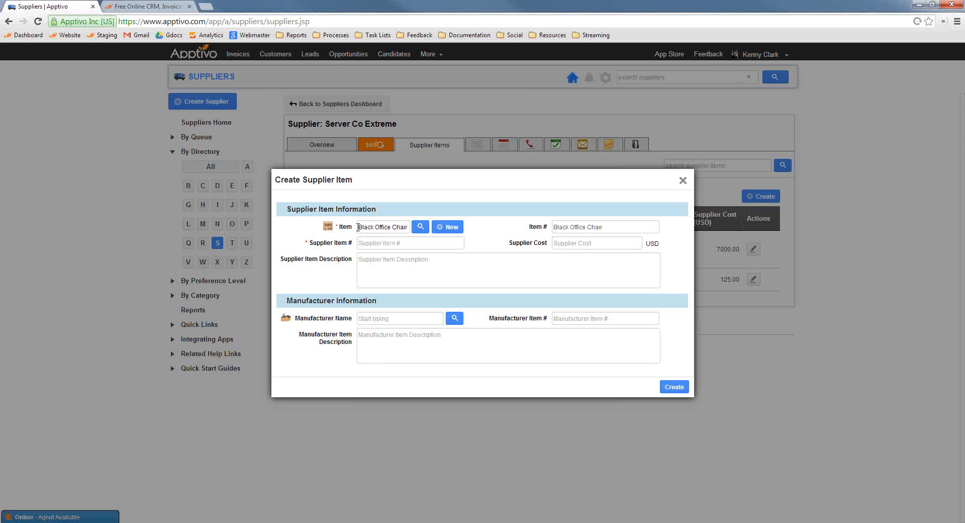
{"action": "left_click_drag", "start_coordinate": [360, 226], "coordinate": [413, 228]}
{"action": "left_click", "coordinate": [485, 209]}
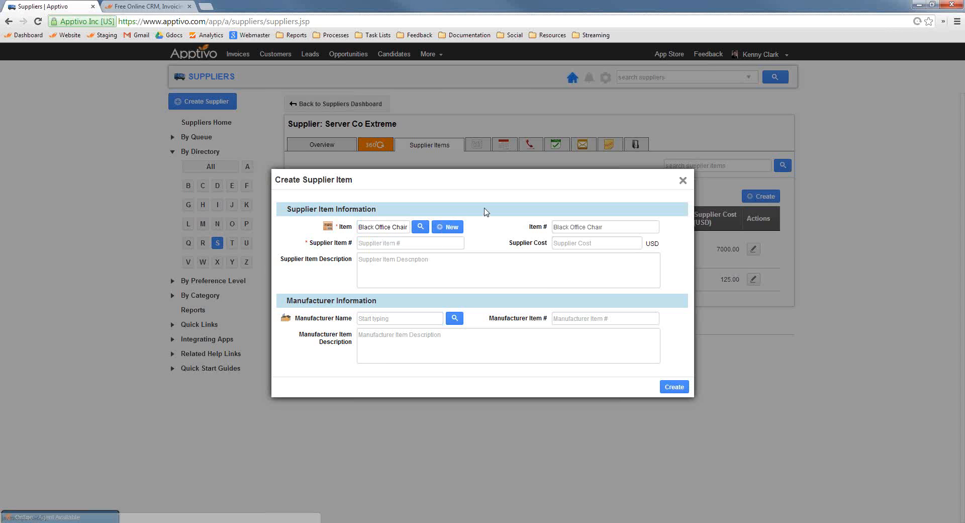
Set the supplier item number to 82938 and the supplier cost to 175 USD, and create the supplier item.
{"action": "left_click", "coordinate": [382, 244]}
{"action": "type", "text": "82938"}
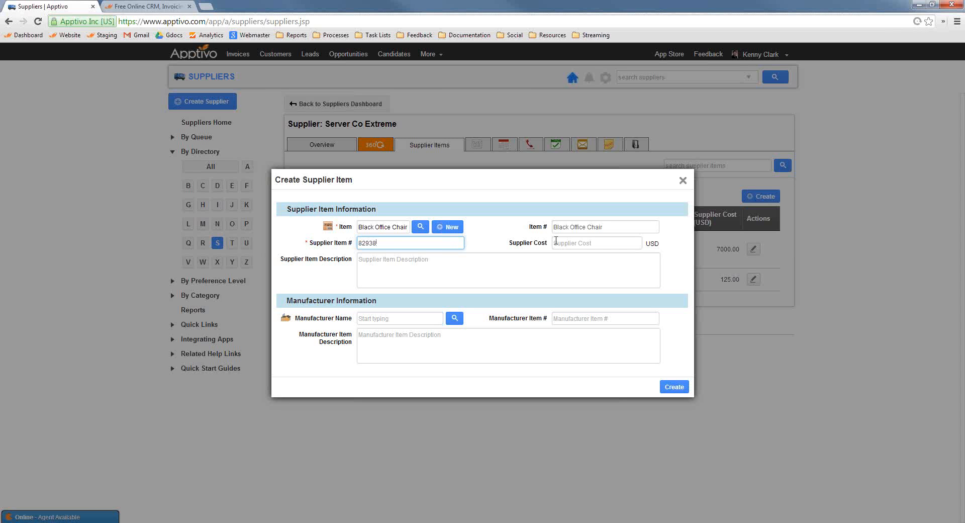
{"action": "left_click", "coordinate": [587, 246]}
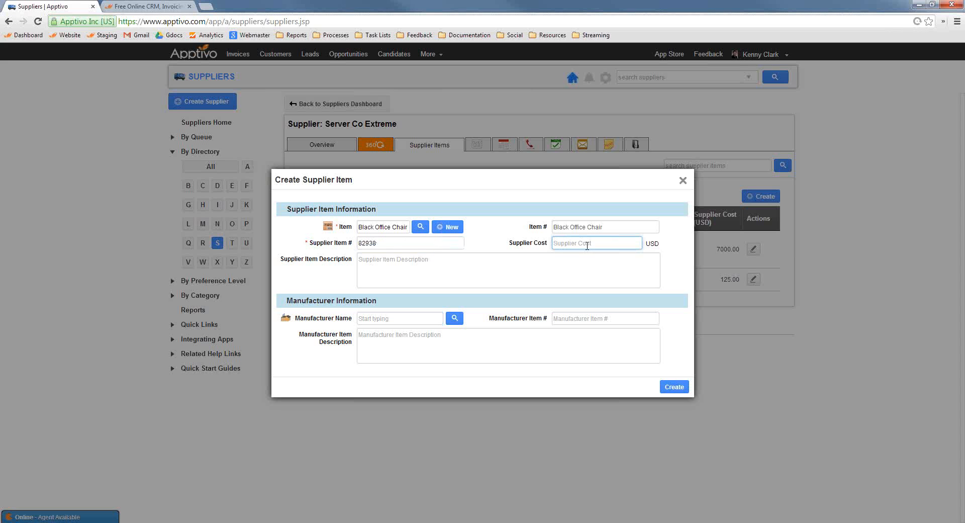
{"action": "type", "text": "175"}
{"action": "left_click", "coordinate": [397, 270]}
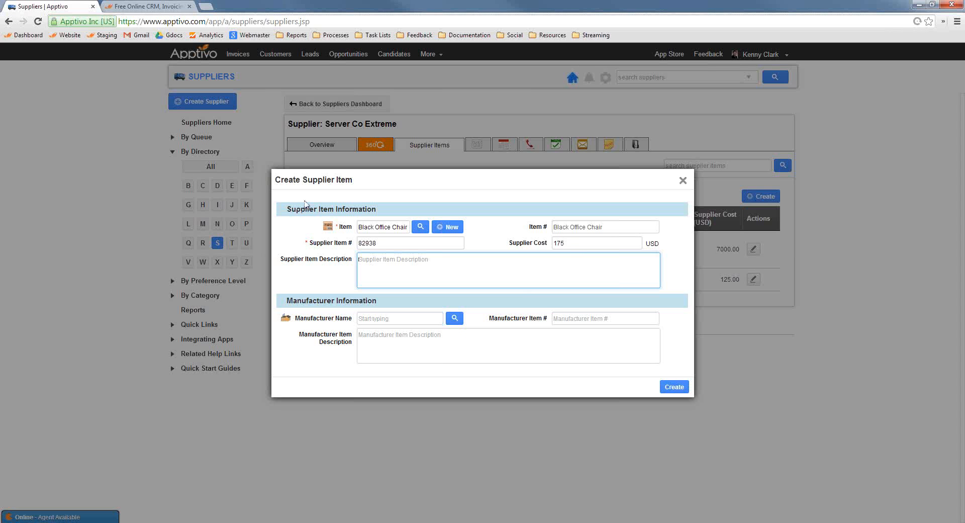
{"action": "left_click", "coordinate": [674, 386]}
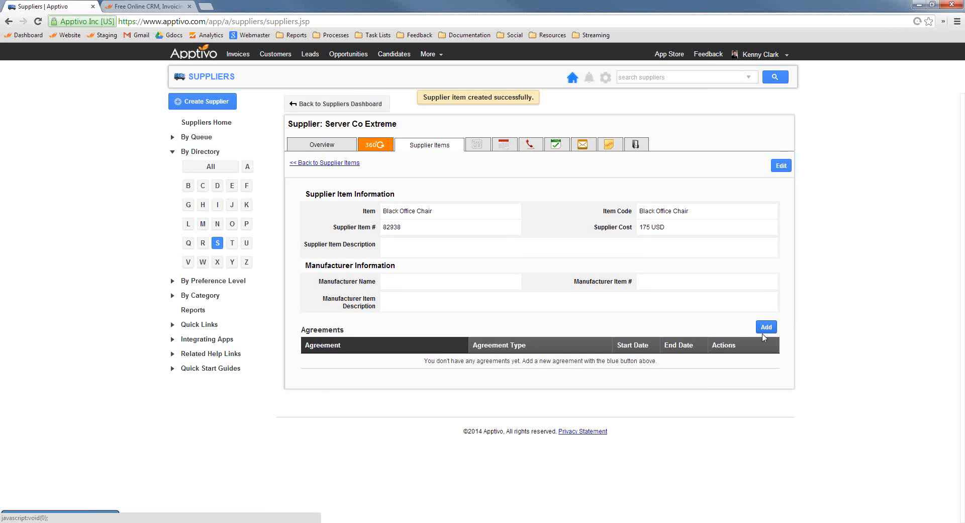
Return to the supplier items list and compare the Black Office Chair's item cost with its supplier cost.
{"action": "left_click", "coordinate": [323, 163]}
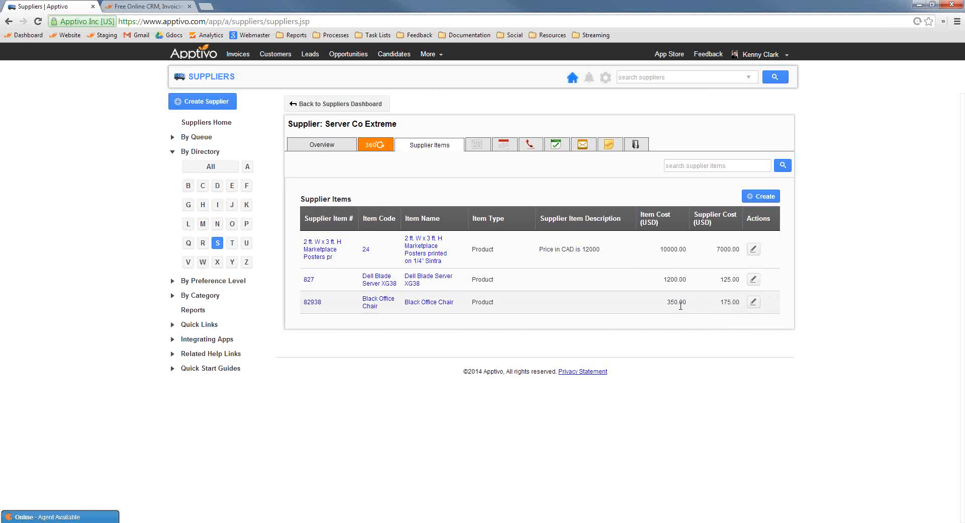
{"action": "left_click_drag", "start_coordinate": [672, 305], "coordinate": [734, 303]}
{"action": "left_click", "coordinate": [735, 302]}
{"action": "left_click_drag", "start_coordinate": [679, 301], "coordinate": [667, 302]}
{"action": "left_click_drag", "start_coordinate": [734, 302], "coordinate": [720, 302]}
{"action": "left_click", "coordinate": [711, 340]}
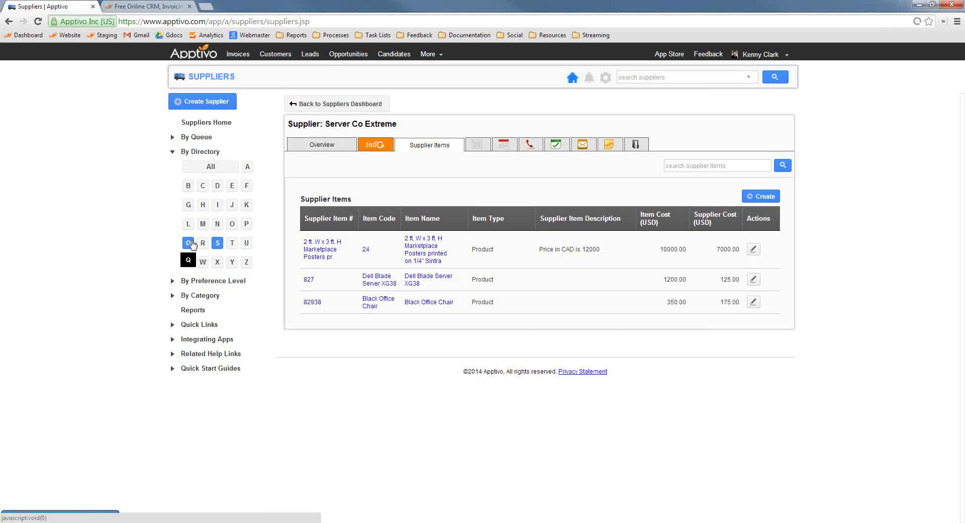
Open Glicex Corp. from the full supplier directory and display its supplier items.
{"action": "left_click", "coordinate": [208, 169]}
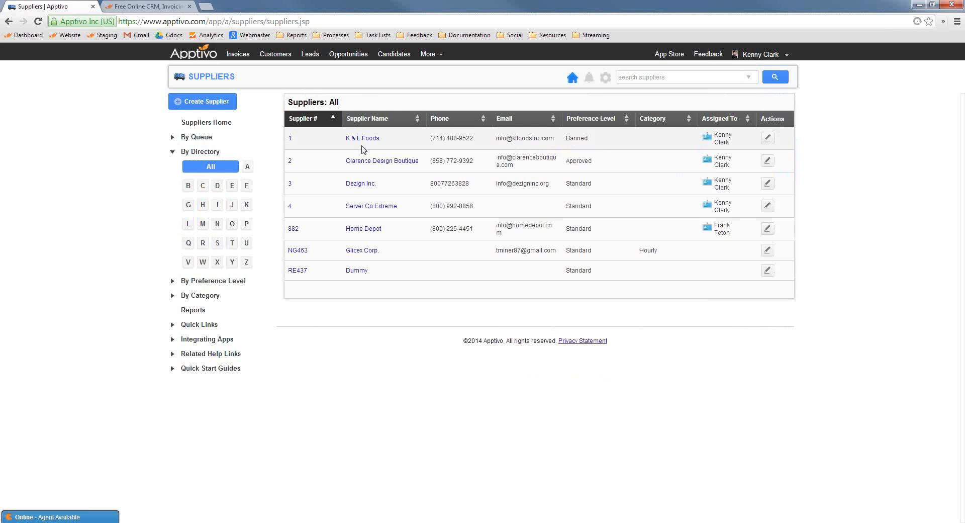
{"action": "left_click", "coordinate": [358, 251]}
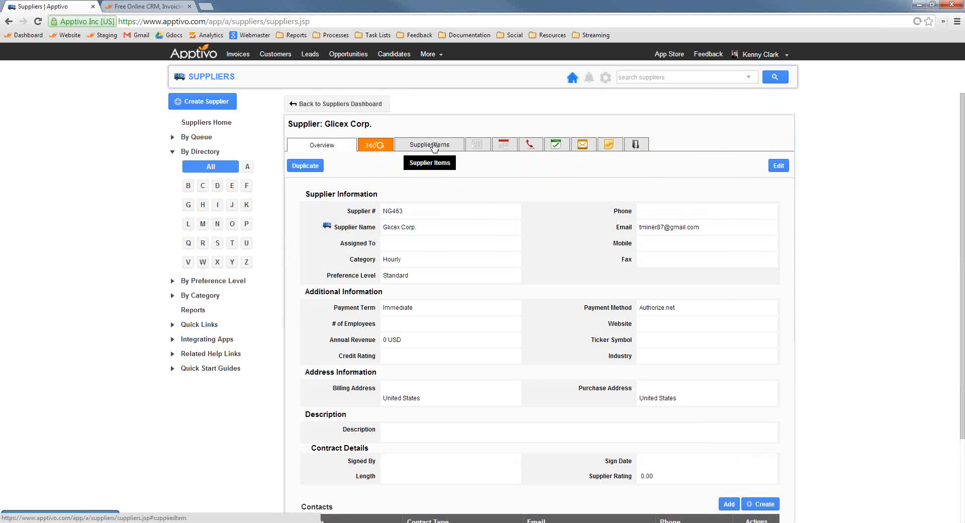
{"action": "left_click", "coordinate": [434, 147]}
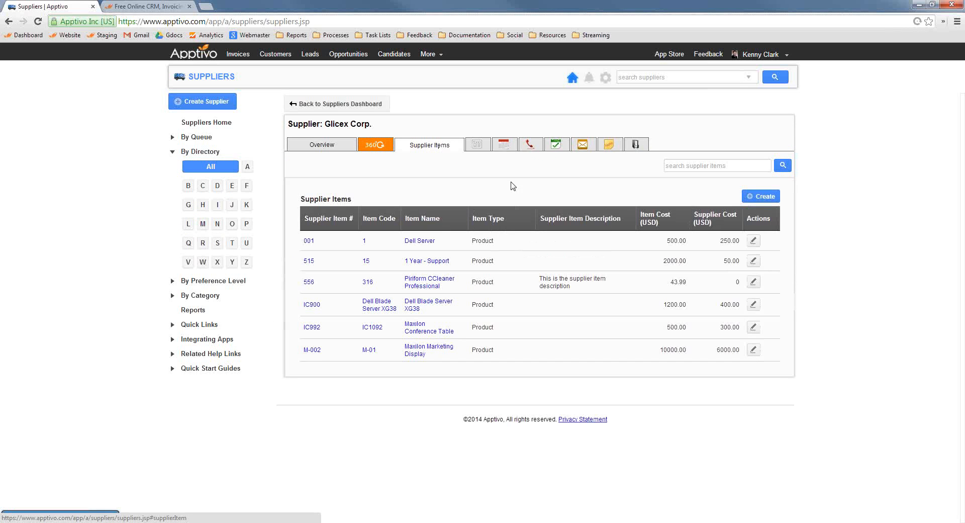
Create a Black Office Chair supplier item with supplier item number 234234 and cost 160 USD, and return to the supplier items list.
{"action": "left_click", "coordinate": [751, 197]}
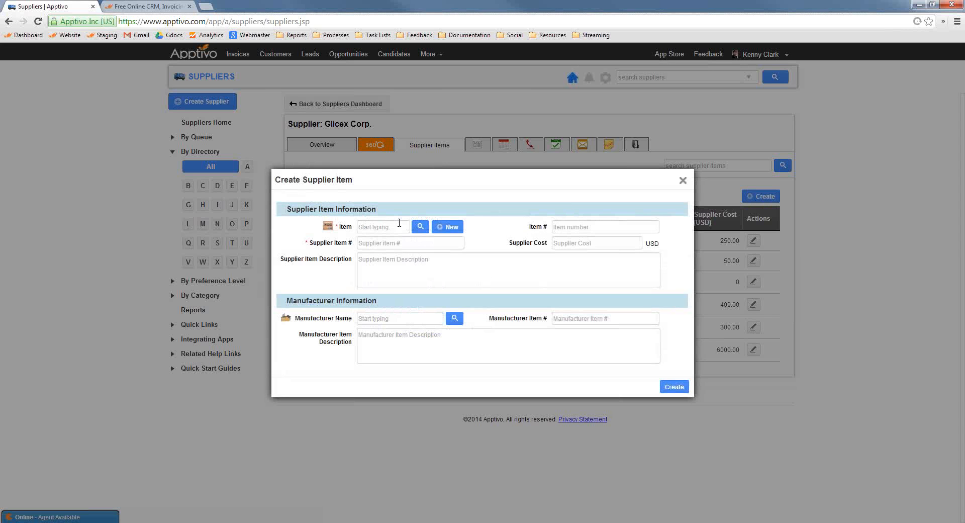
{"action": "type", "text": "black"}
{"action": "left_click", "coordinate": [397, 240]}
{"action": "left_click", "coordinate": [397, 243]}
{"action": "type", "text": "234234"}
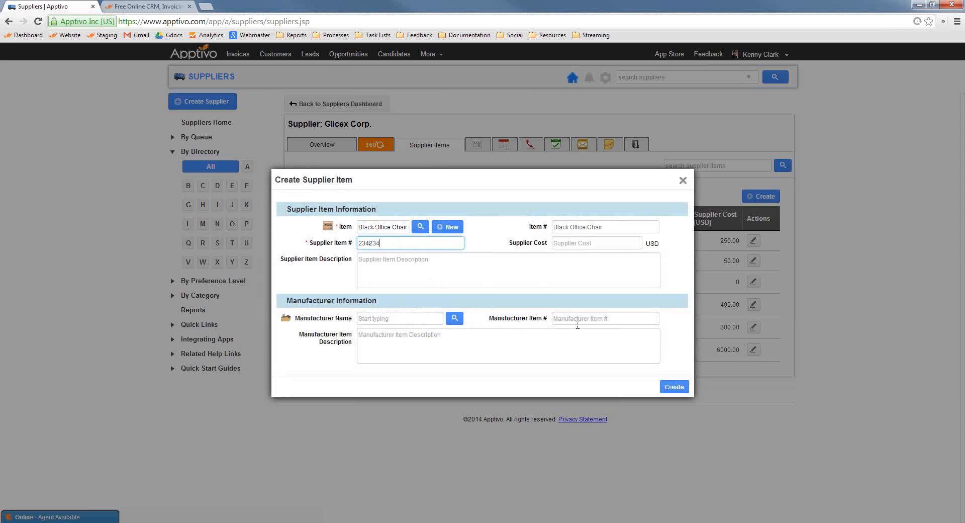
{"action": "left_click", "coordinate": [581, 242]}
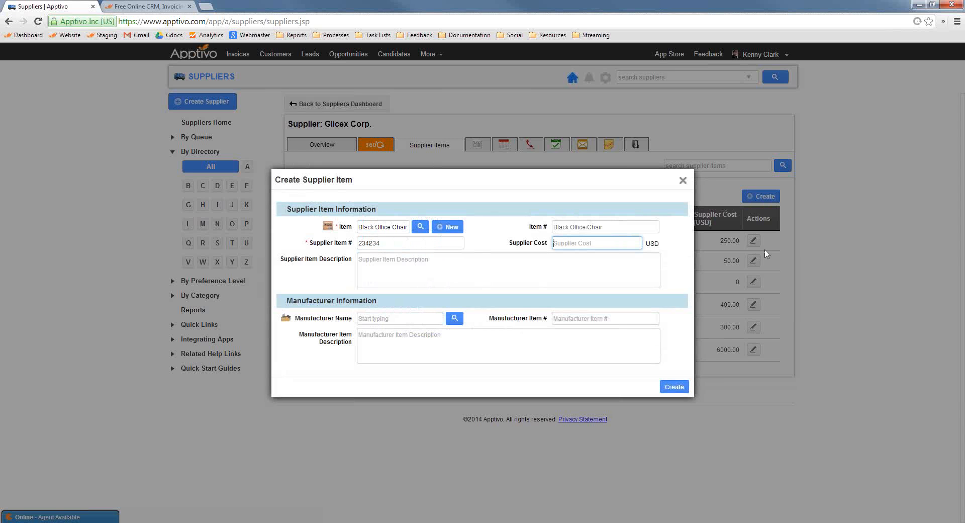
{"action": "type", "text": "160"}
{"action": "left_click", "coordinate": [674, 387]}
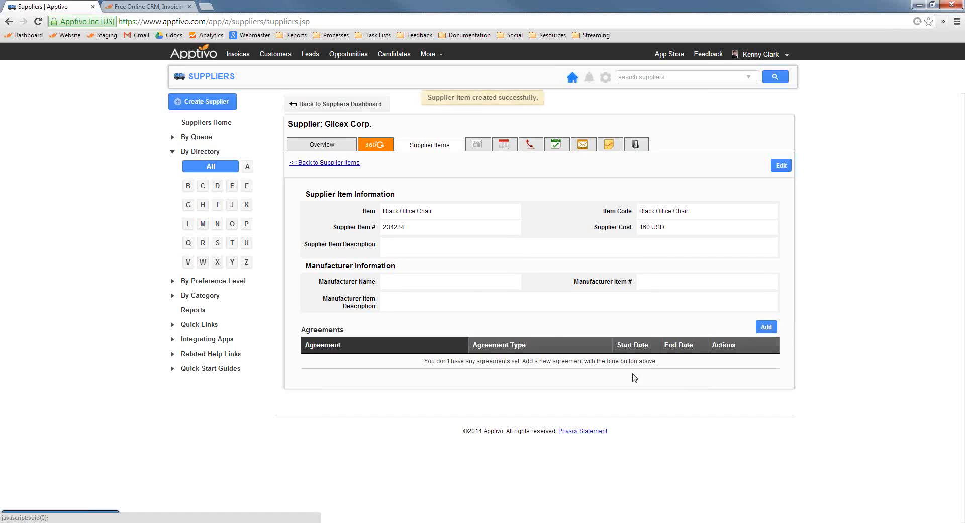
{"action": "left_click", "coordinate": [346, 163]}
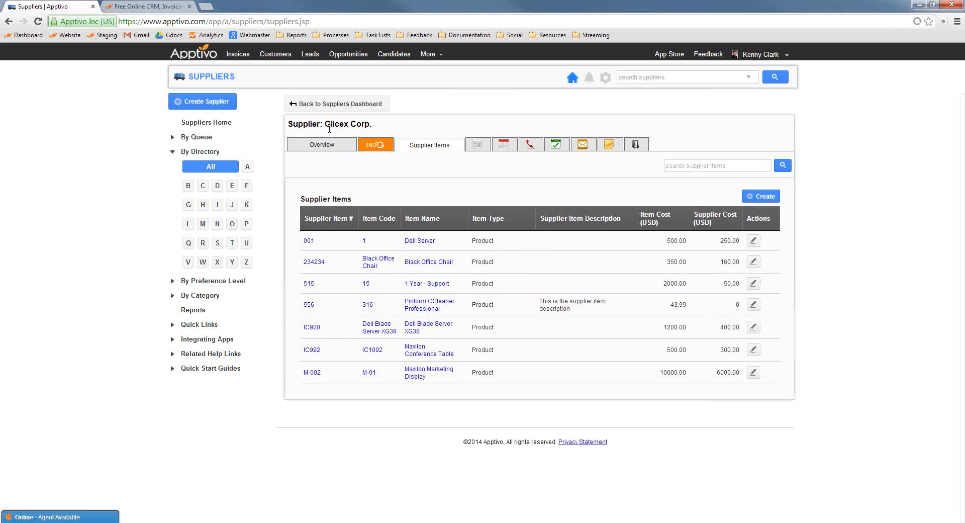
Run an advanced supplier search for the Hourly category and return to the list of all suppliers.
{"action": "left_click", "coordinate": [749, 78]}
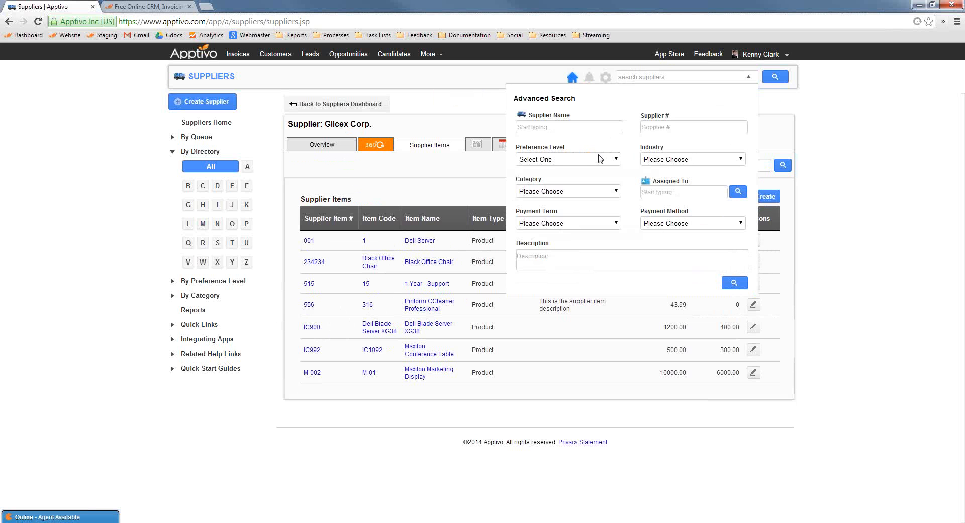
{"action": "left_click", "coordinate": [578, 160]}
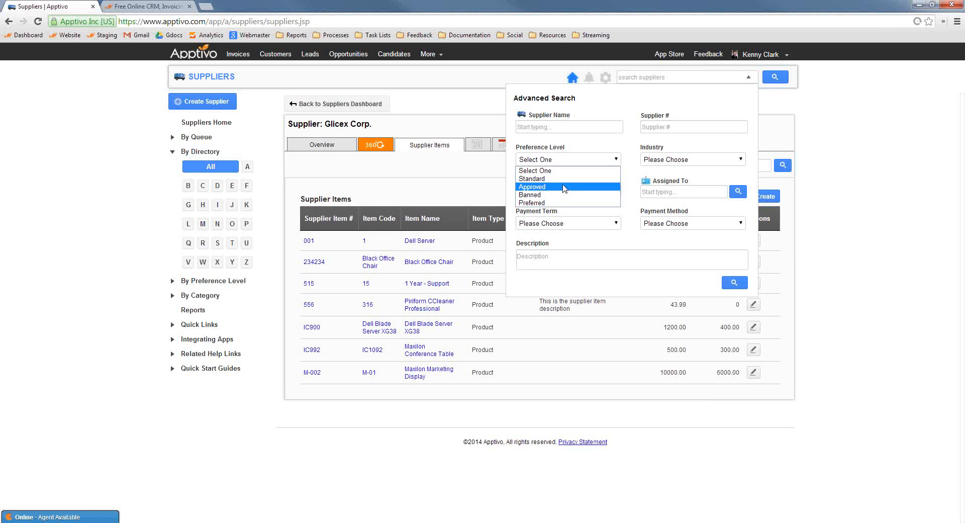
{"action": "left_click", "coordinate": [655, 161]}
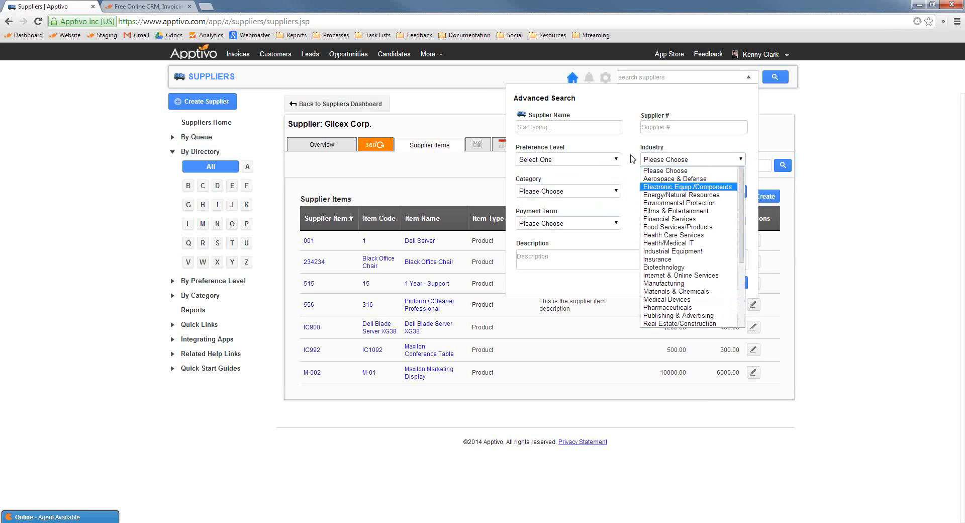
{"action": "left_click", "coordinate": [583, 194]}
{"action": "left_click", "coordinate": [583, 194]}
{"action": "left_click", "coordinate": [559, 213]}
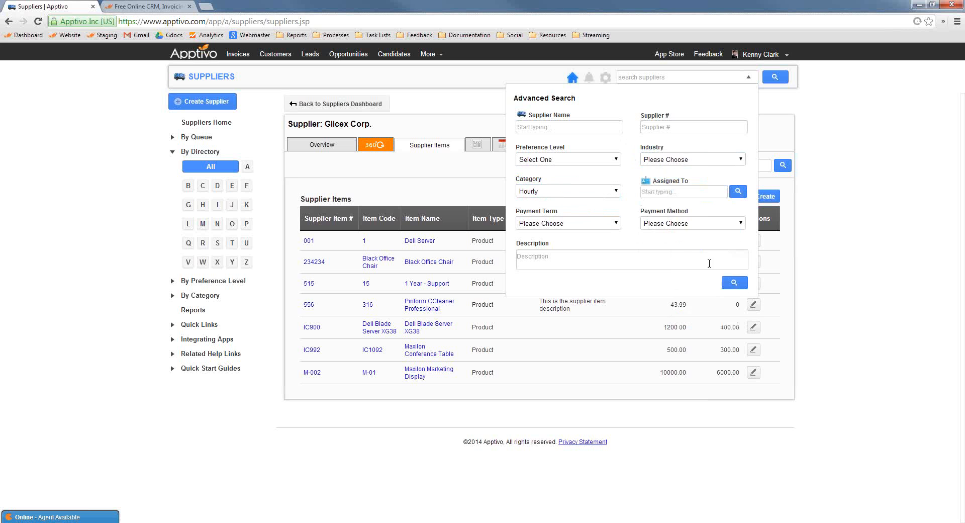
{"action": "left_click", "coordinate": [735, 283]}
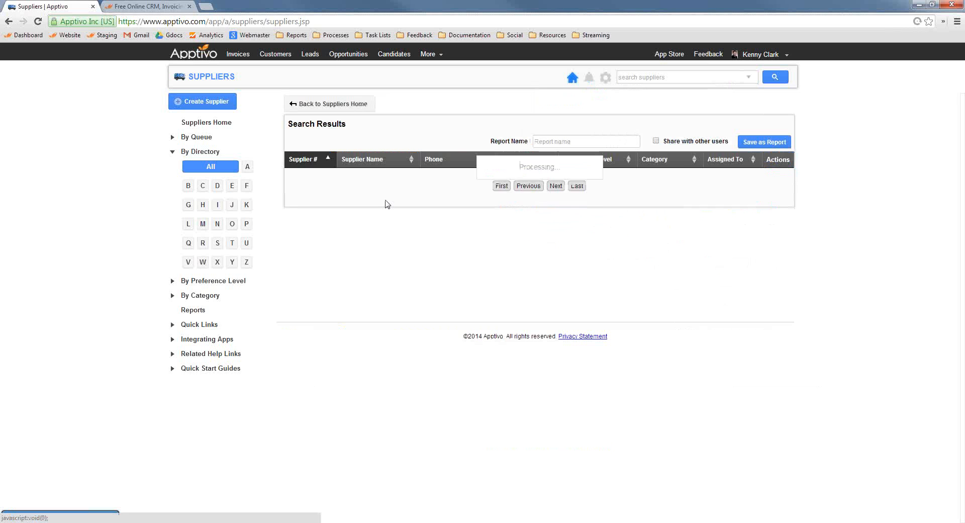
{"action": "left_click", "coordinate": [211, 169]}
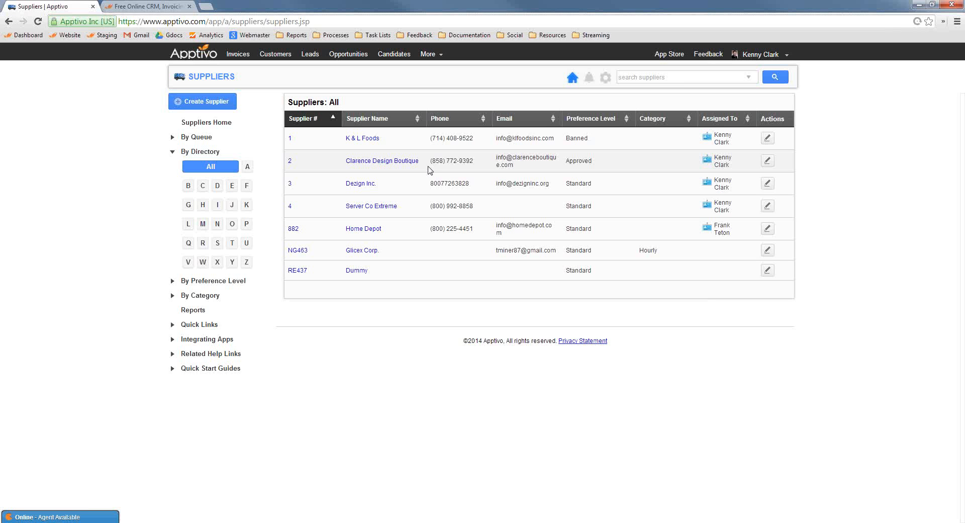
Switch to the Purchase Orders app under Supply Chain and view the purchase orders with Sent and Created status.
{"action": "left_click", "coordinate": [435, 55]}
{"action": "mouse_move", "coordinate": [482, 166]}
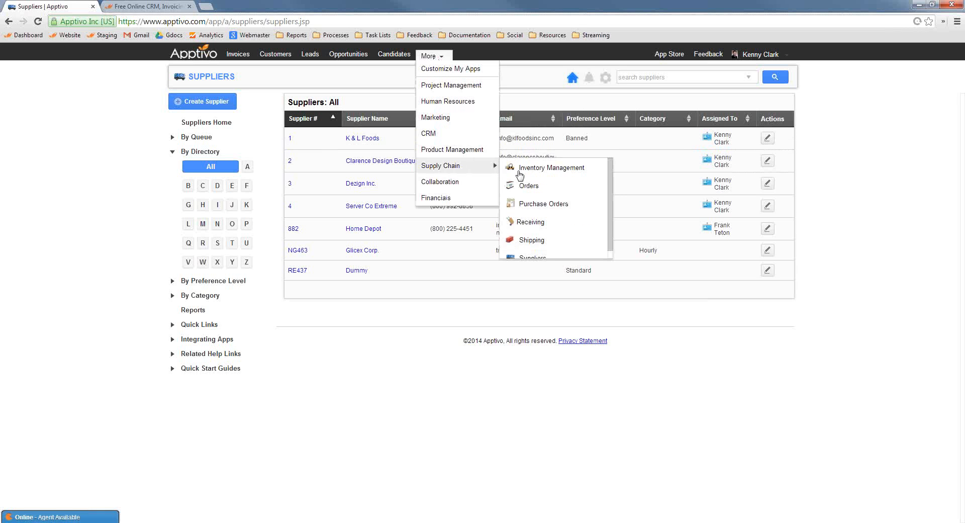
{"action": "left_click", "coordinate": [534, 205]}
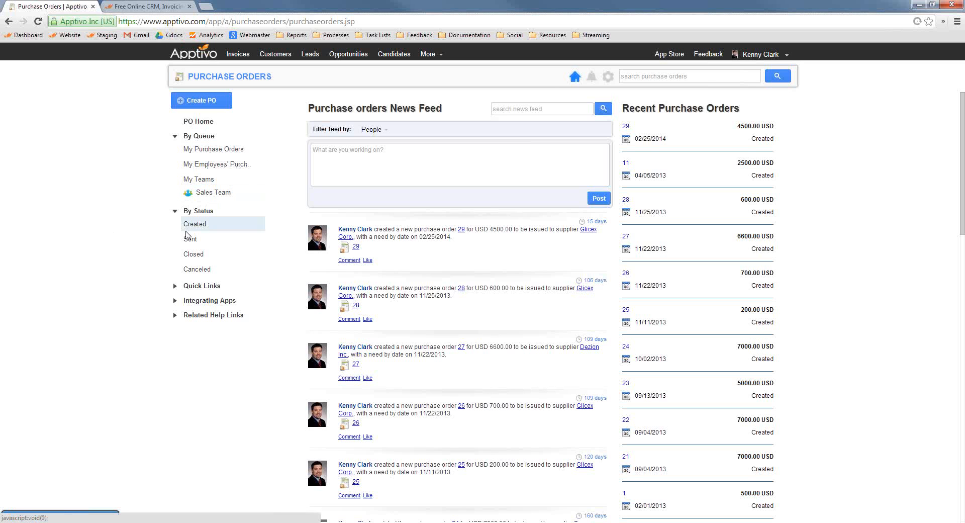
{"action": "left_click", "coordinate": [191, 241]}
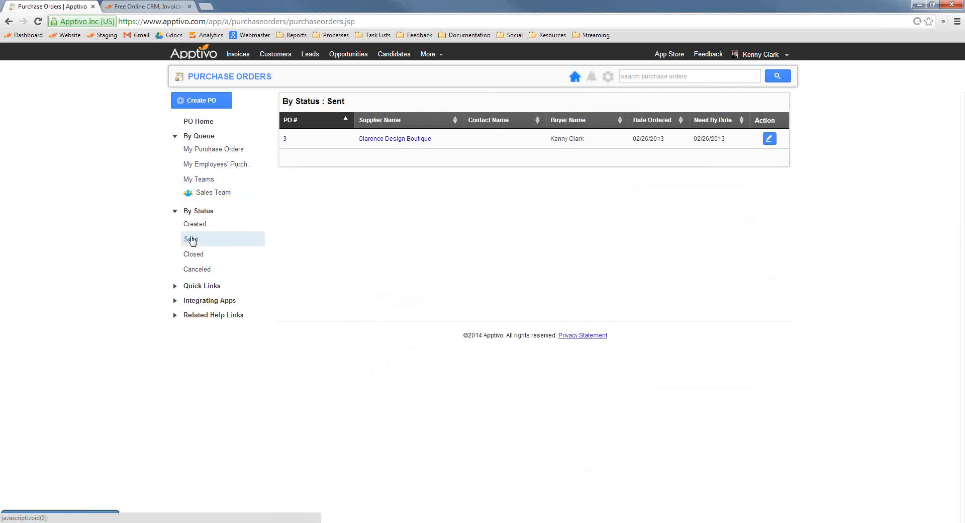
{"action": "left_click", "coordinate": [199, 225]}
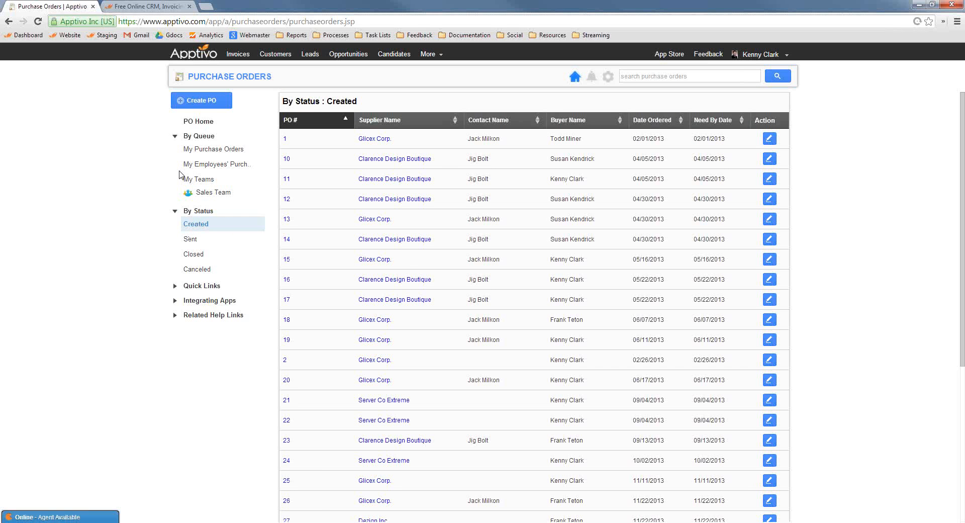
Start a new purchase order with Glicex Corp. as the supplier.
{"action": "left_click", "coordinate": [203, 102]}
{"action": "scroll", "coordinate": [533, 246], "scroll_direction": "down", "scroll_amount": 1}
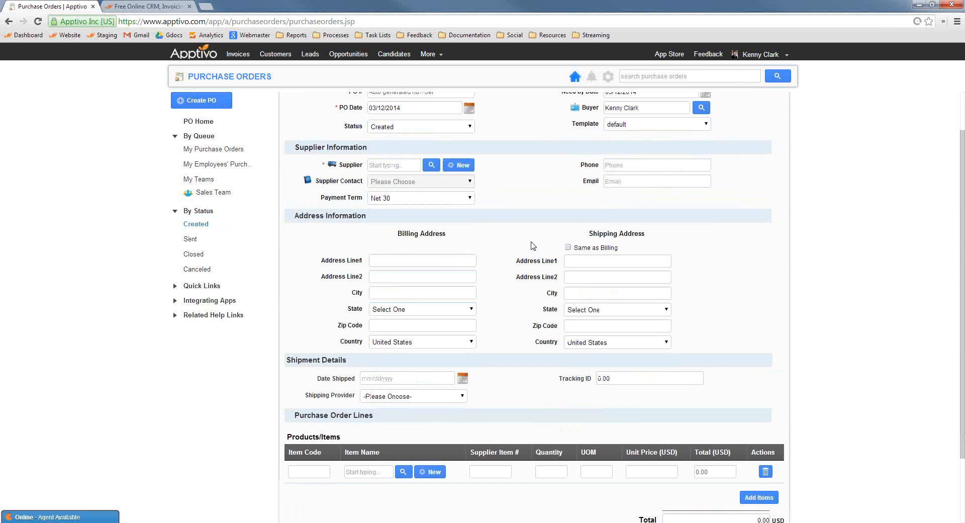
{"action": "left_click", "coordinate": [383, 167]}
{"action": "type", "text": "gli"}
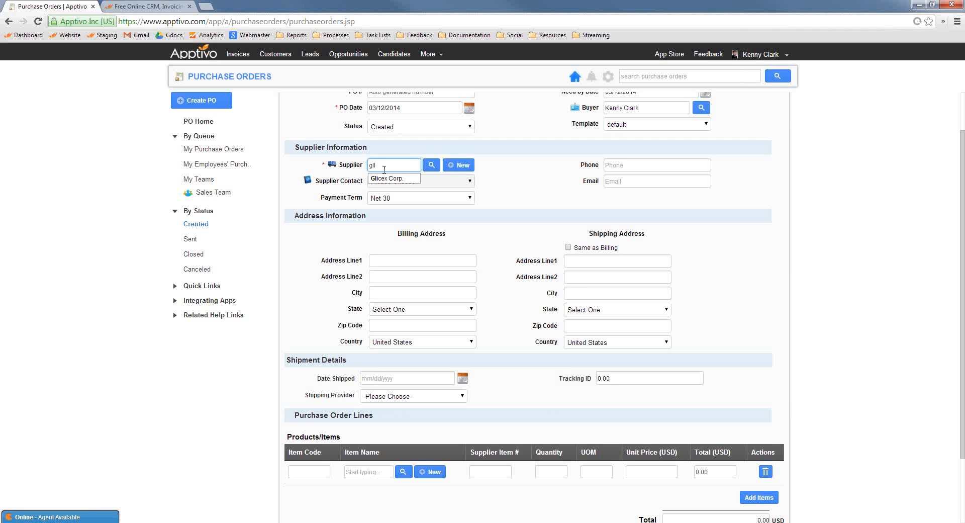
{"action": "left_click", "coordinate": [387, 179]}
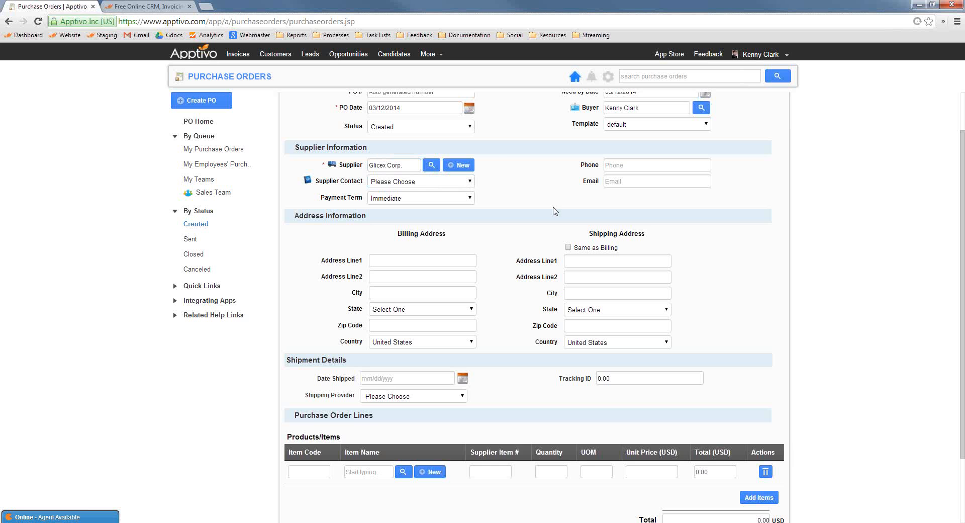
{"action": "scroll", "coordinate": [520, 202], "scroll_direction": "up", "scroll_amount": 1}
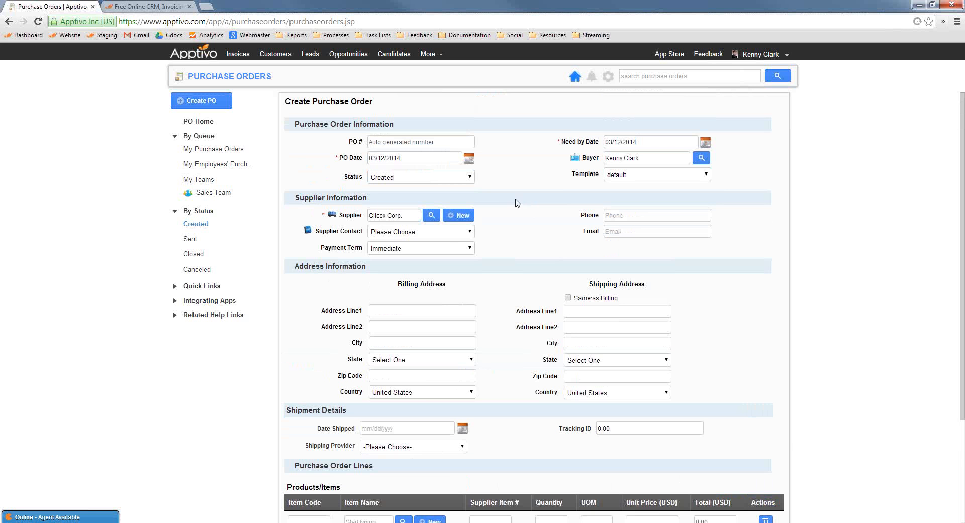
Choose the existing Glicex Corp. contact as the supplier contact and check the filled-in e-mail address.
{"action": "left_click", "coordinate": [458, 231]}
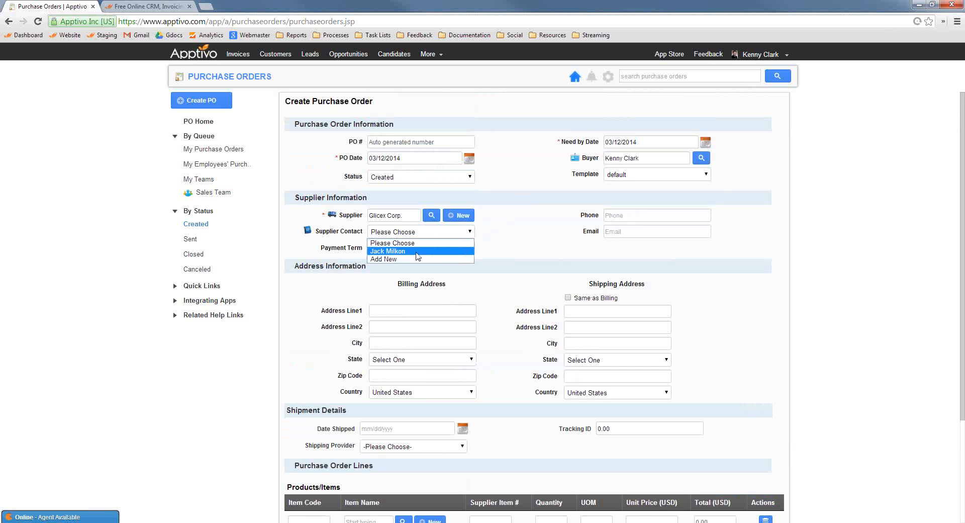
{"action": "left_click", "coordinate": [379, 253]}
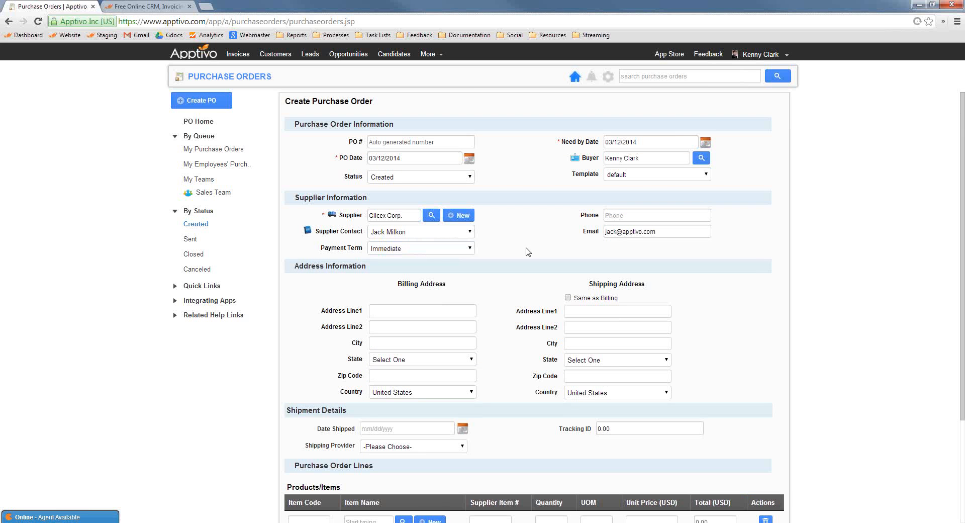
{"action": "left_click_drag", "start_coordinate": [667, 227], "coordinate": [598, 231]}
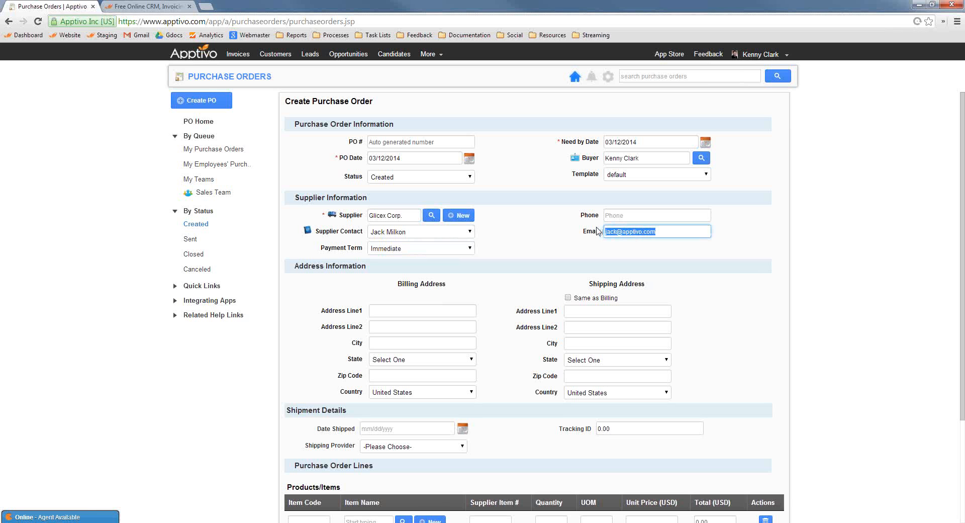
{"action": "left_click", "coordinate": [639, 231]}
{"action": "left_click", "coordinate": [533, 250]}
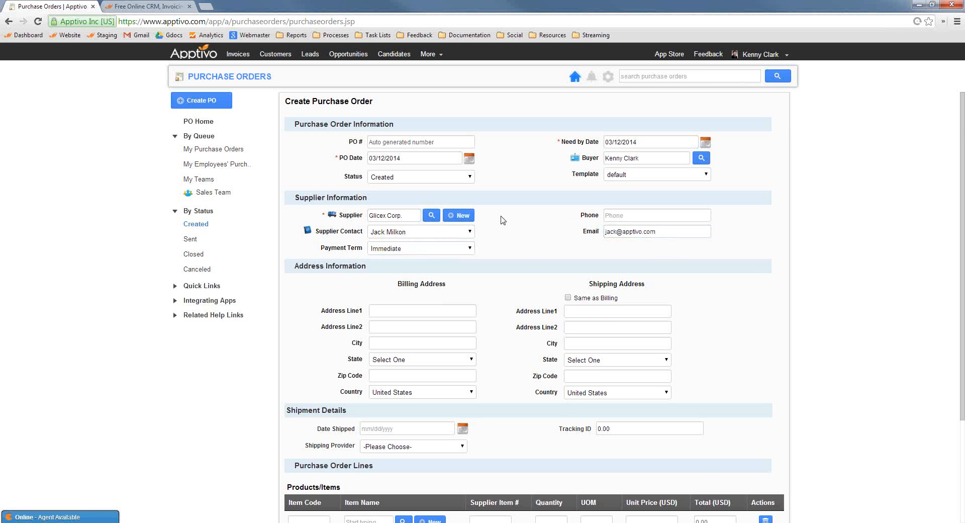
{"action": "scroll", "coordinate": [503, 229], "scroll_direction": "down", "scroll_amount": 3}
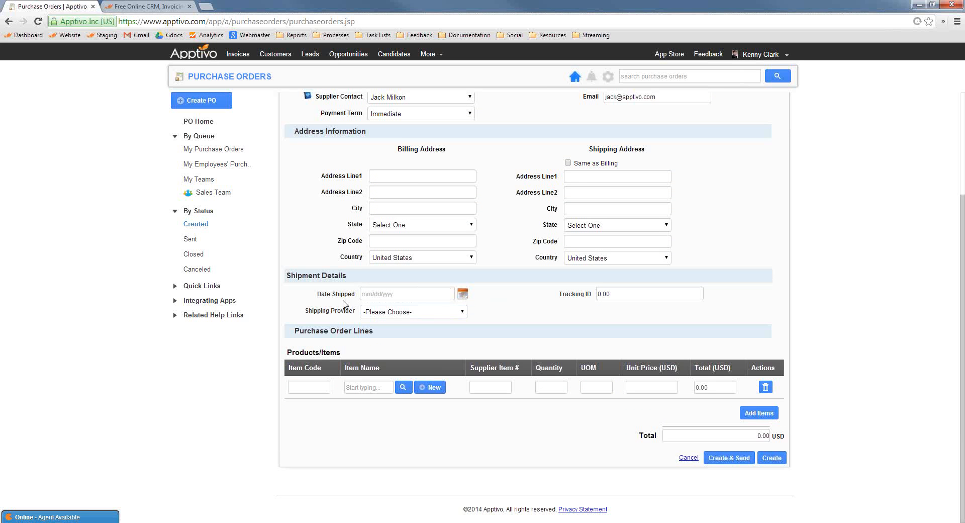
{"action": "left_click", "coordinate": [409, 177]}
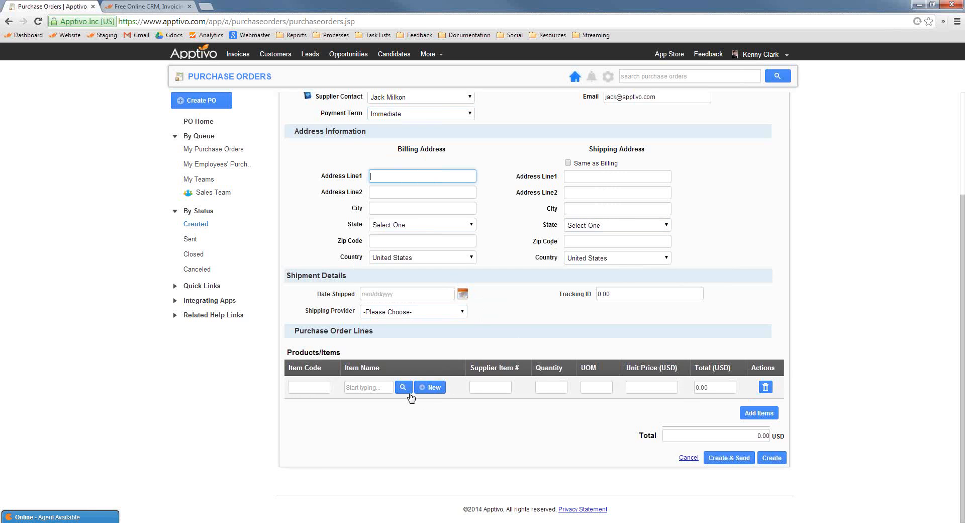
{"action": "left_click", "coordinate": [370, 427]}
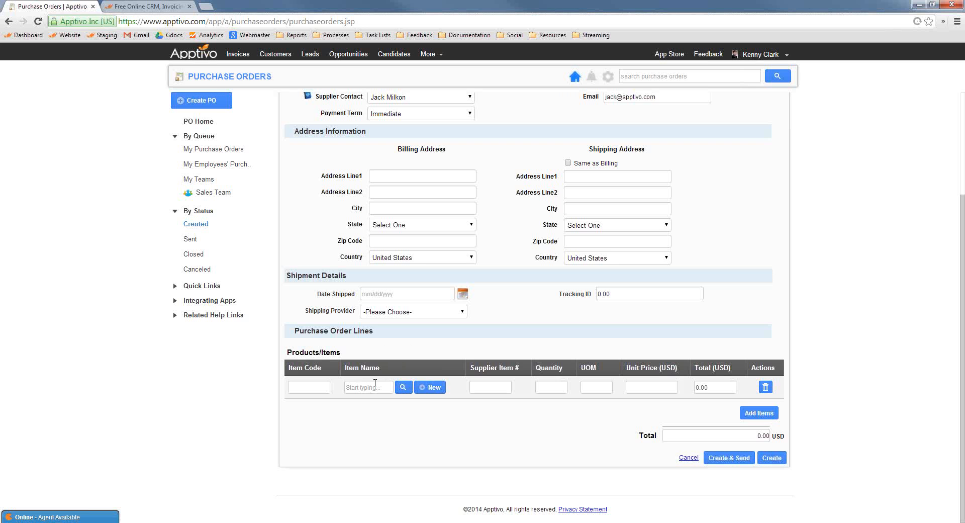
{"action": "left_click", "coordinate": [403, 388]}
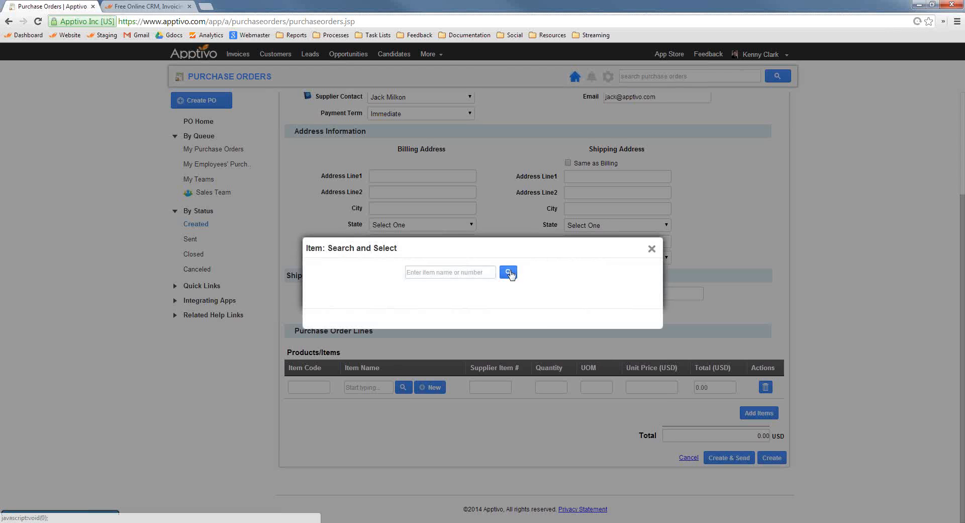
{"action": "left_click", "coordinate": [509, 272]}
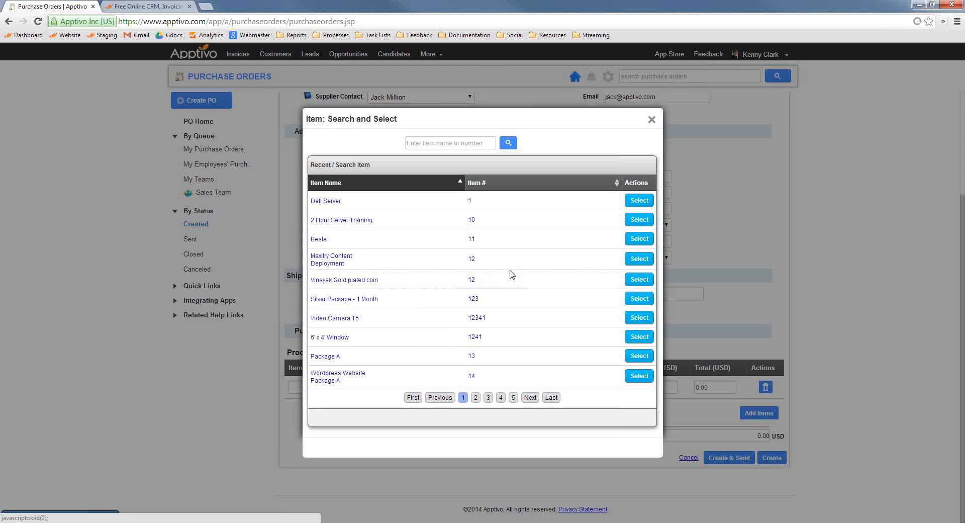
{"action": "left_click", "coordinate": [651, 119]}
Add Black Office Chair and Maxilon Conference Table as two item lines on the purchase order.
{"action": "left_click", "coordinate": [373, 387]}
{"action": "type", "text": "black"}
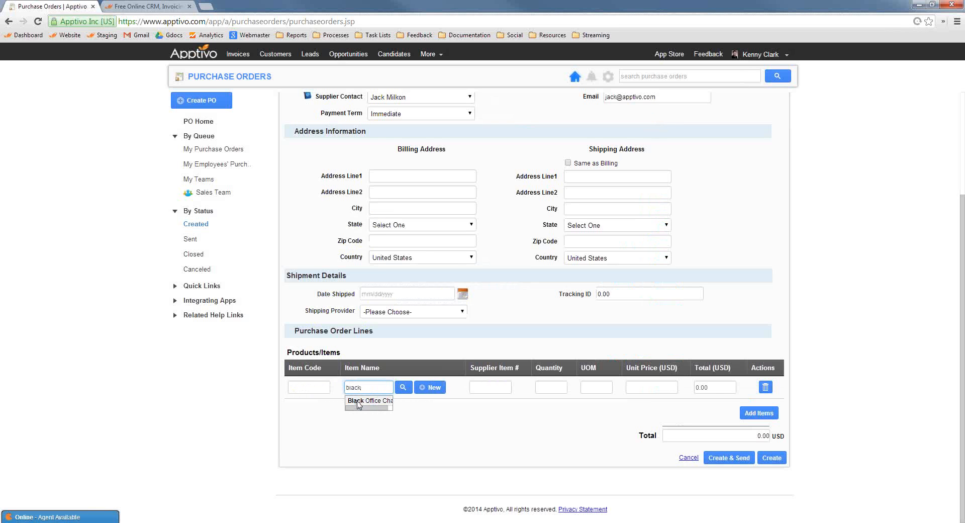
{"action": "left_click", "coordinate": [361, 400]}
{"action": "left_click", "coordinate": [749, 413]}
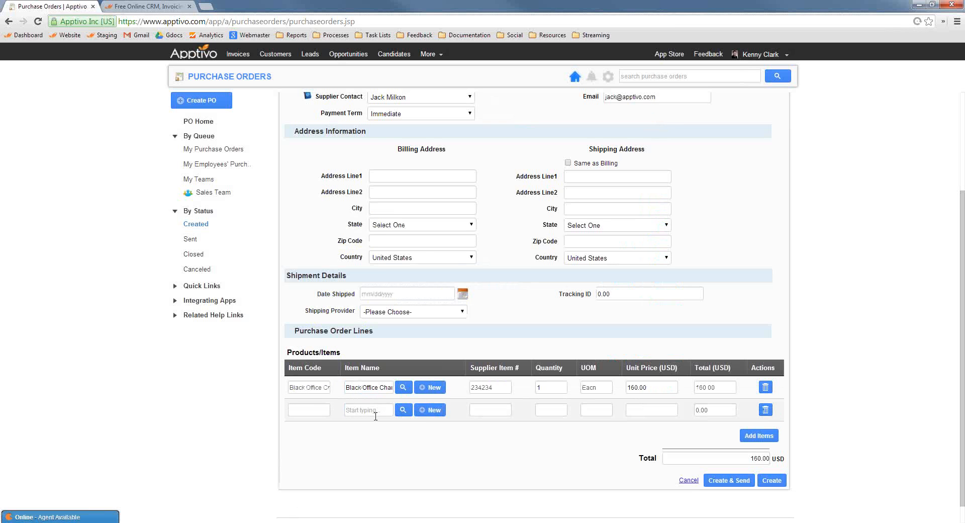
{"action": "left_click", "coordinate": [378, 410]}
{"action": "type", "text": "max"}
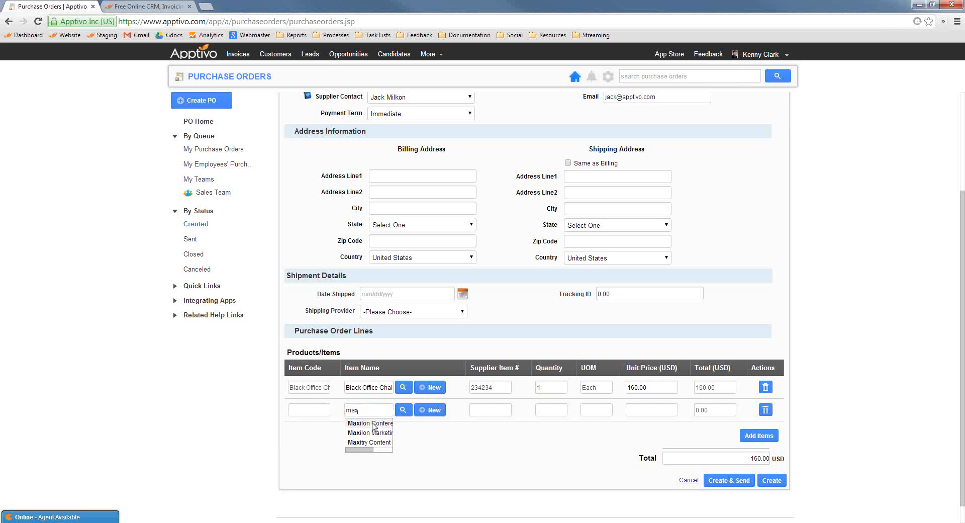
{"action": "left_click", "coordinate": [375, 422]}
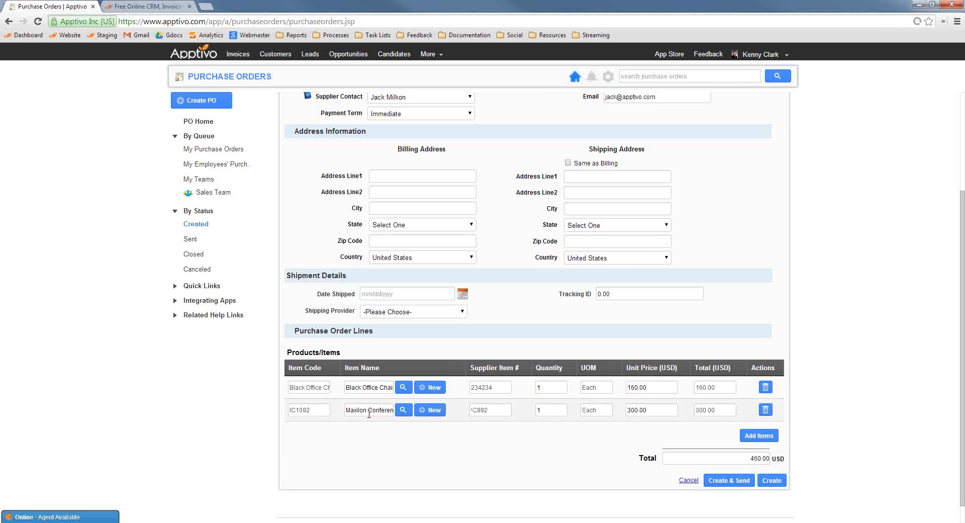
Set the Black Office Chair line's quantity to 50.
{"action": "double_click", "coordinate": [563, 388]}
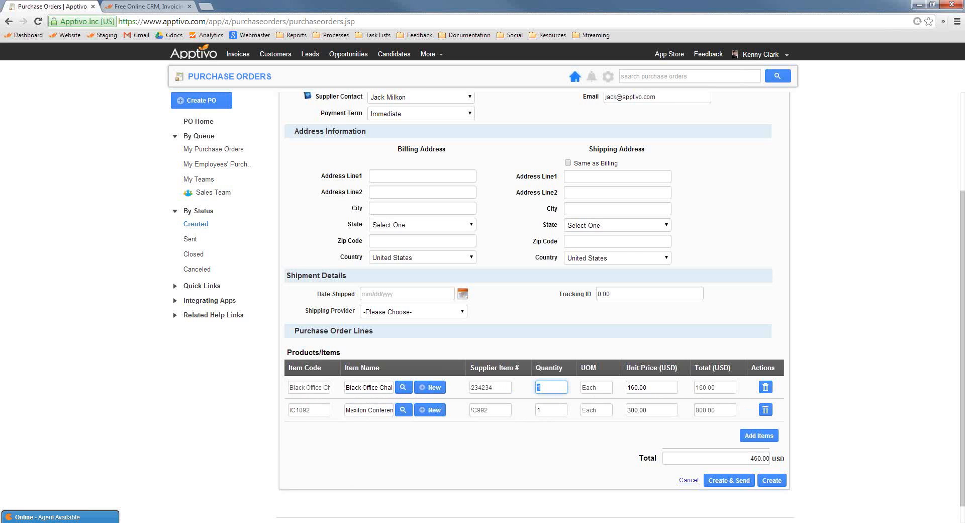
{"action": "type", "text": "50"}
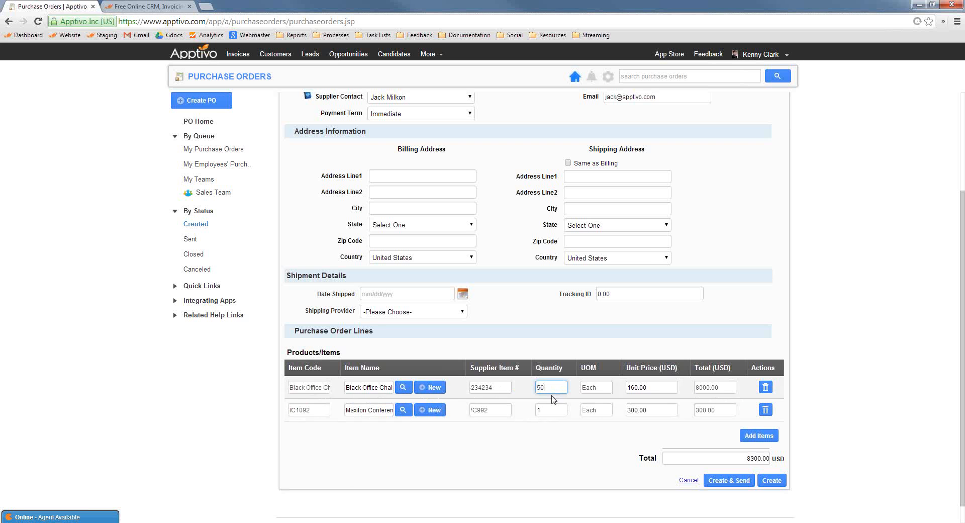
{"action": "left_click", "coordinate": [557, 477]}
{"action": "key", "text": "Tab"}
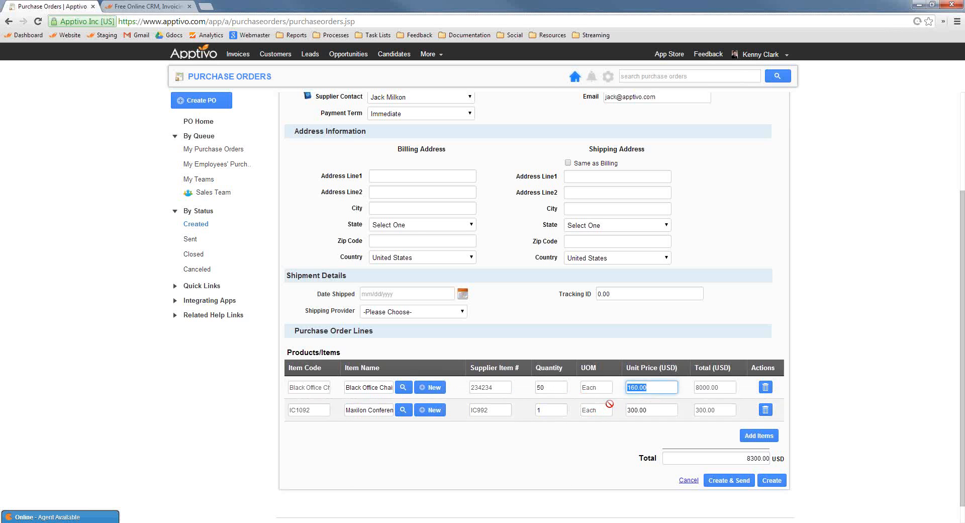
{"action": "left_click", "coordinate": [631, 387]}
{"action": "left_click_drag", "start_coordinate": [632, 387], "coordinate": [637, 387]}
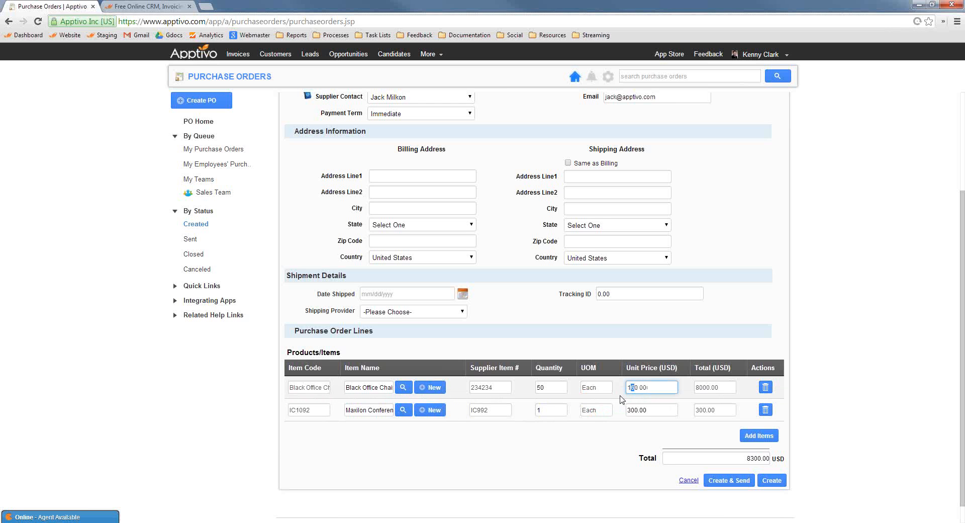
{"action": "type", "text": "5"}
{"action": "left_click_drag", "start_coordinate": [635, 390], "coordinate": [633, 391]}
{"action": "type", "text": "6"}
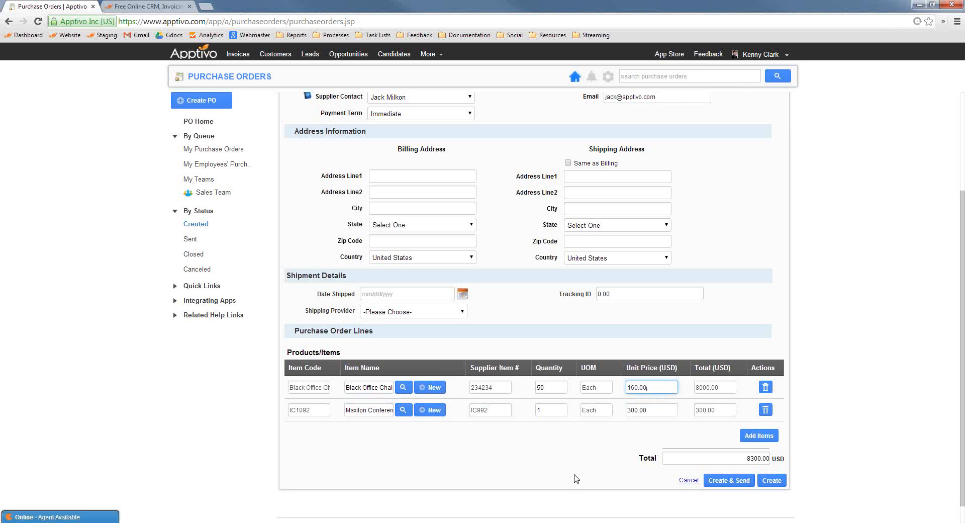
Create the purchase order for sending and review the recipient, template and message of its e-mail.
{"action": "left_click", "coordinate": [732, 481]}
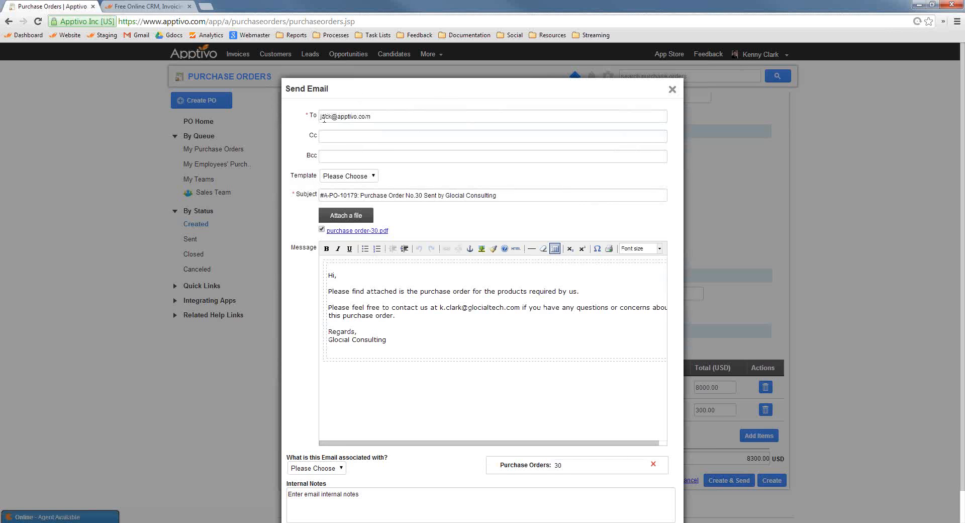
{"action": "left_click_drag", "start_coordinate": [328, 117], "coordinate": [385, 116]}
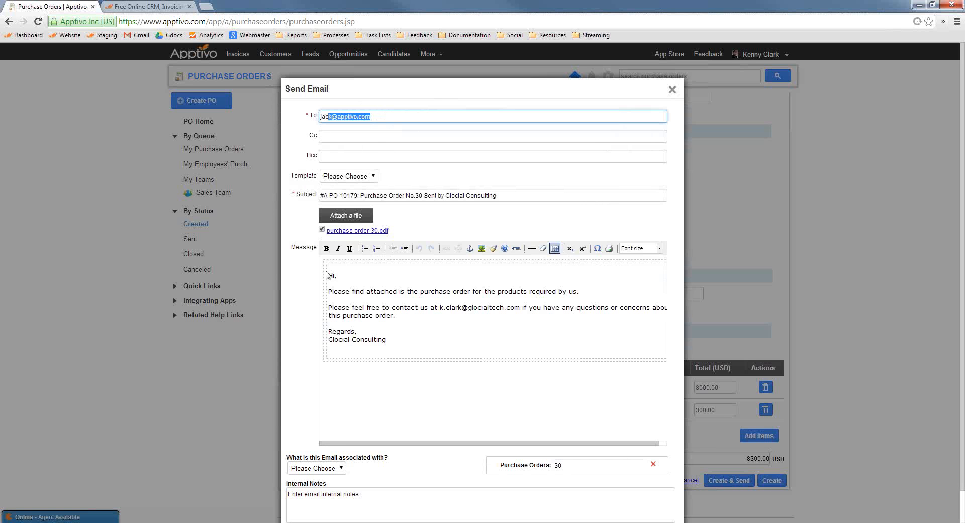
{"action": "left_click", "coordinate": [328, 275]}
{"action": "left_click", "coordinate": [355, 177]}
{"action": "left_click", "coordinate": [308, 184]}
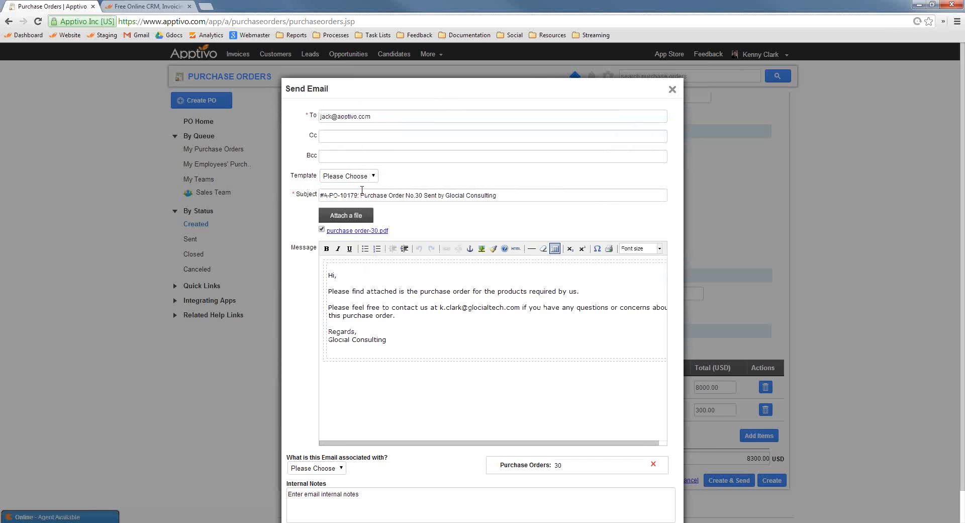
{"action": "left_click_drag", "start_coordinate": [465, 343], "coordinate": [315, 274]}
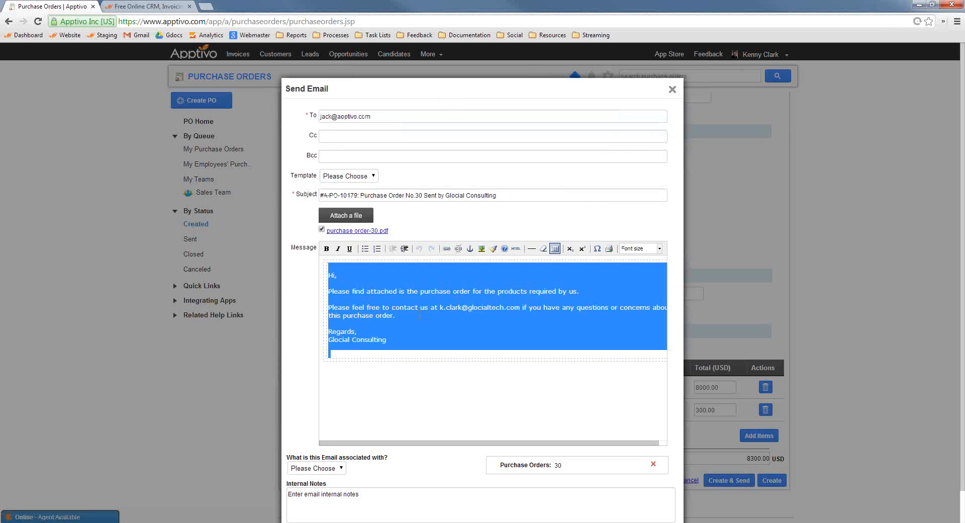
{"action": "left_click", "coordinate": [420, 314]}
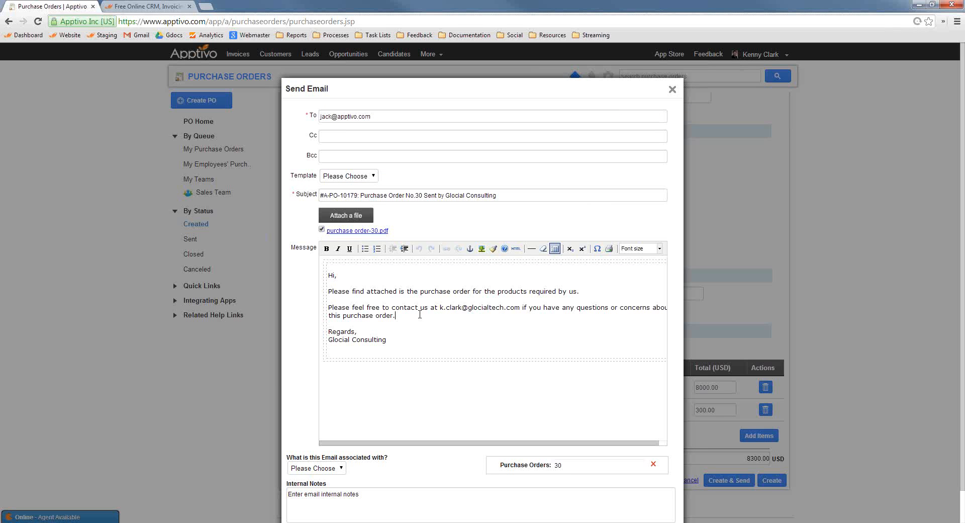
Download and view the attached purchase order PDF, leave the e-mail unsent, and create the purchase order.
{"action": "left_click", "coordinate": [381, 234]}
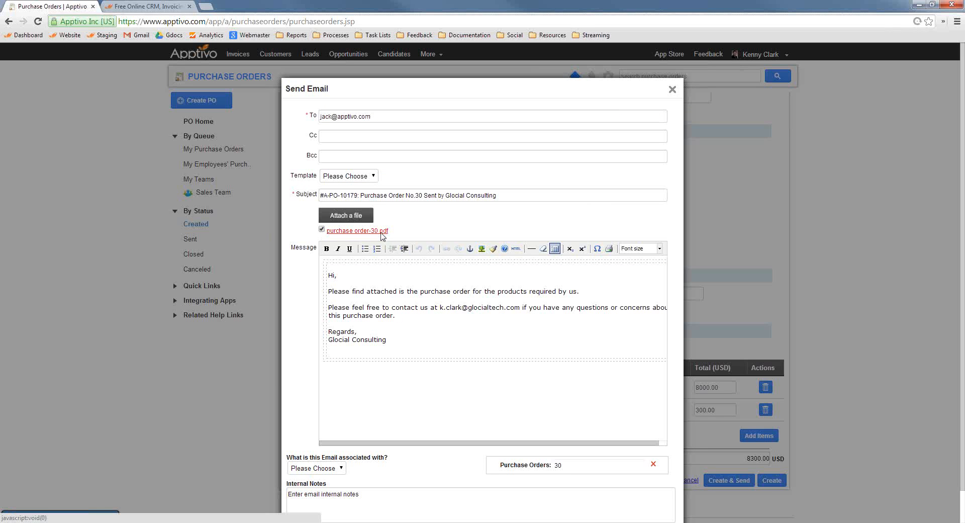
{"action": "left_click", "coordinate": [672, 90]}
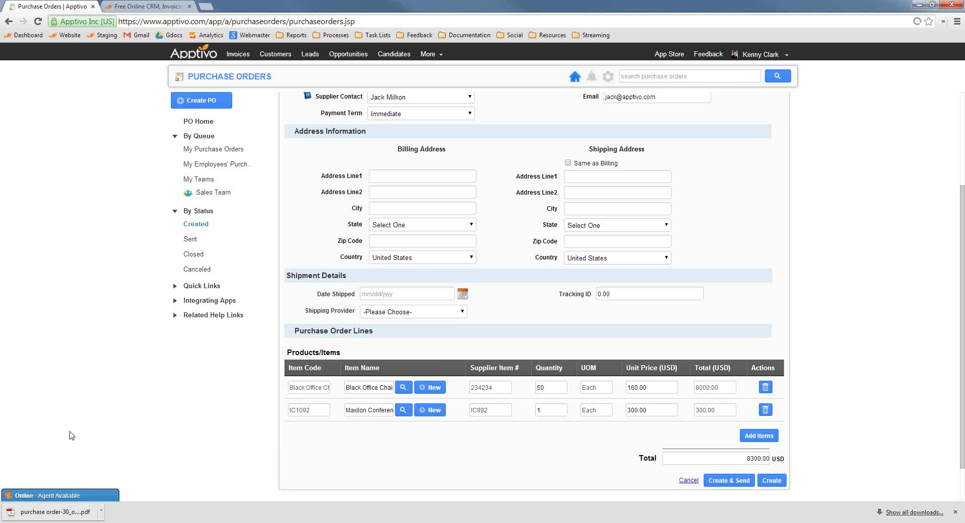
{"action": "left_click", "coordinate": [55, 511]}
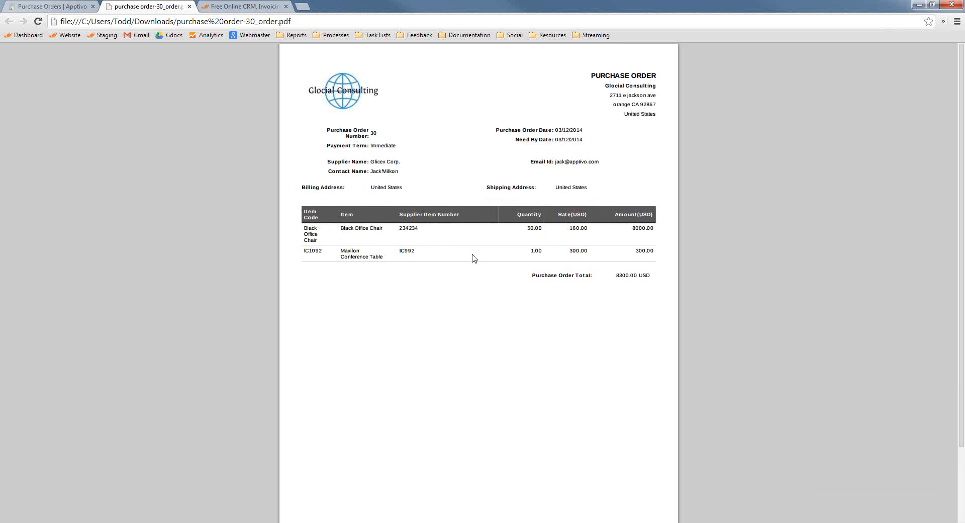
{"action": "left_click", "coordinate": [190, 6]}
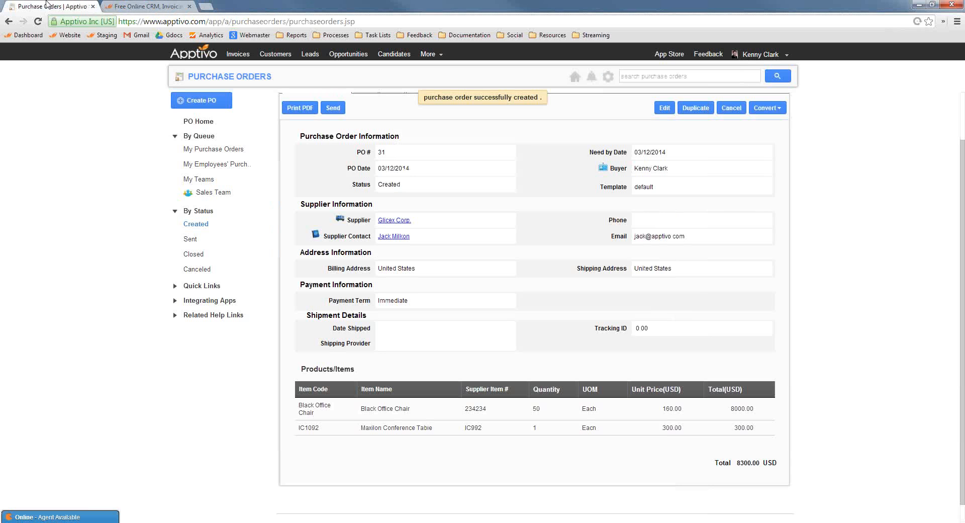
View the purchase orders with Sent status and look through those with Created status for the new Glicex Corp. order.
{"action": "left_click", "coordinate": [196, 241]}
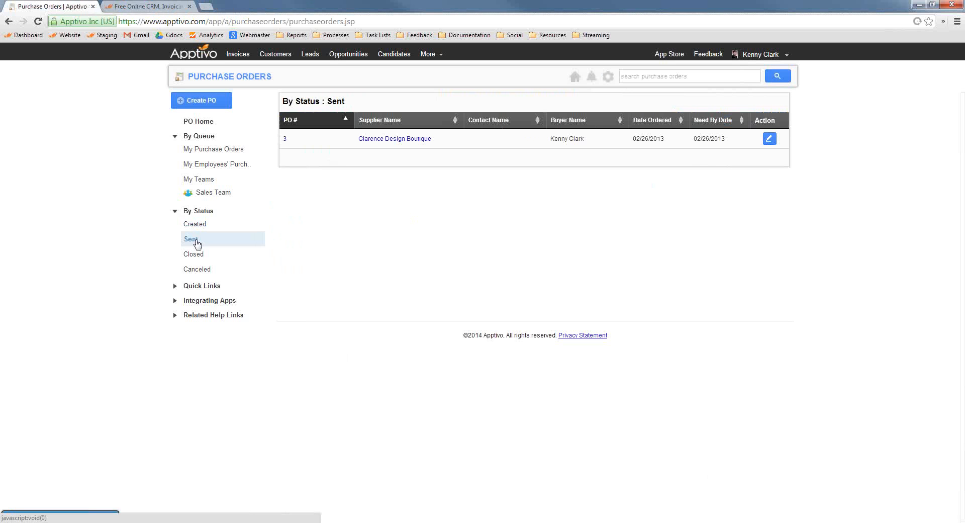
{"action": "left_click", "coordinate": [192, 225]}
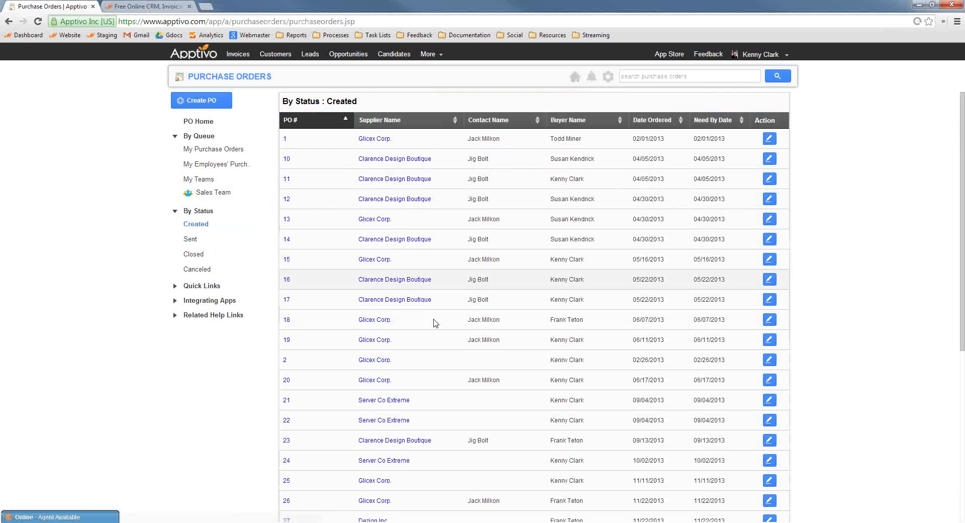
{"action": "scroll", "coordinate": [435, 323], "scroll_direction": "down", "scroll_amount": 6}
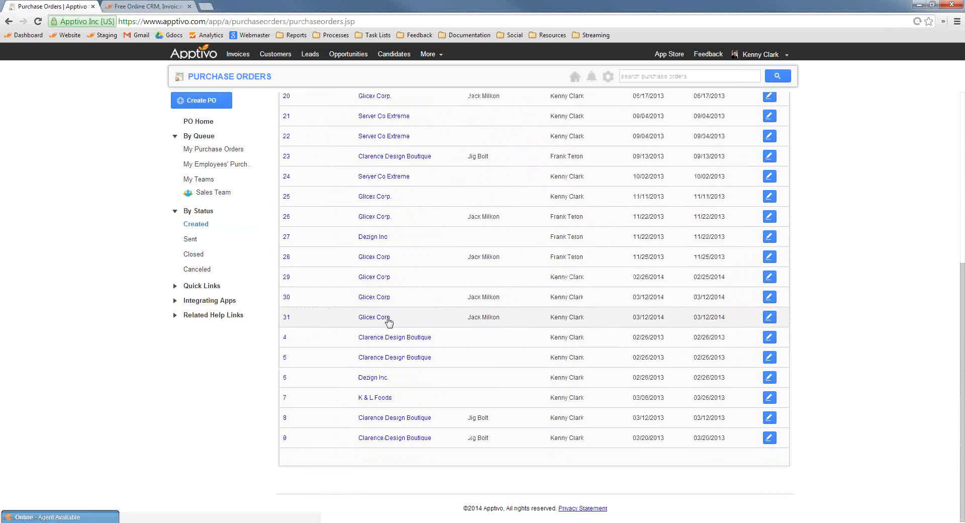
{"action": "scroll", "coordinate": [394, 358], "scroll_direction": "up", "scroll_amount": 1}
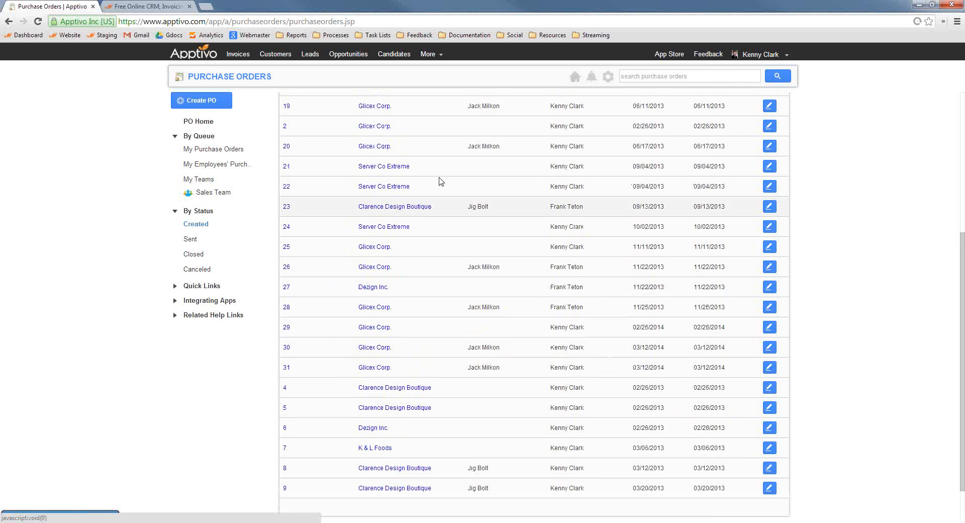
Set the status of the newest Glicex Corp. purchase order to Sent and update the order.
{"action": "left_click", "coordinate": [402, 172]}
{"action": "left_click", "coordinate": [394, 192]}
{"action": "scroll", "coordinate": [773, 326], "scroll_direction": "down", "scroll_amount": 3}
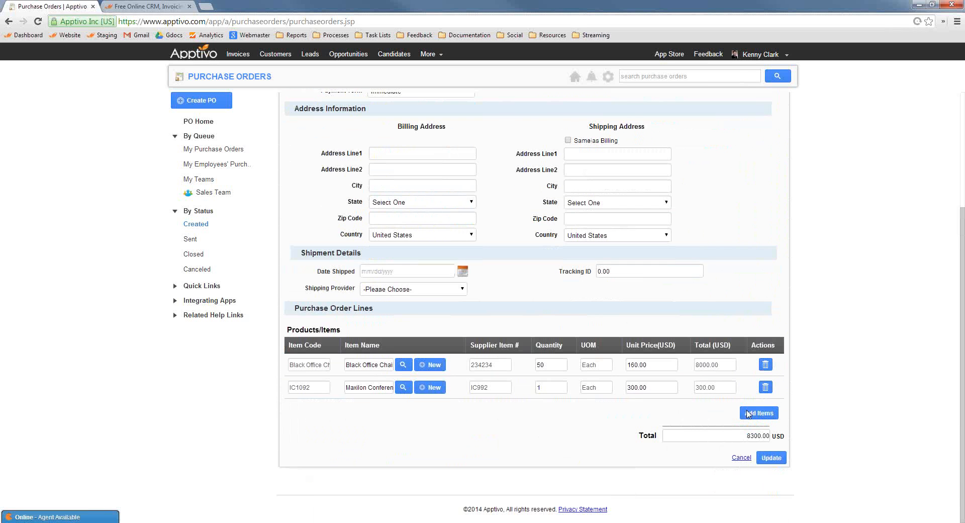
{"action": "left_click", "coordinate": [770, 458]}
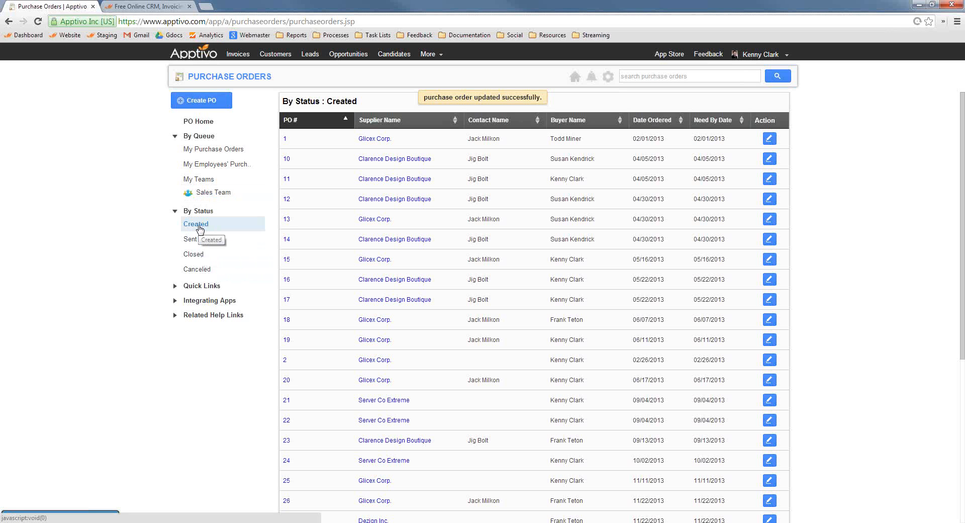
Open the Glicex Corp. order among the purchase orders with Sent status and convert it to a supplier invoice.
{"action": "left_click", "coordinate": [192, 239]}
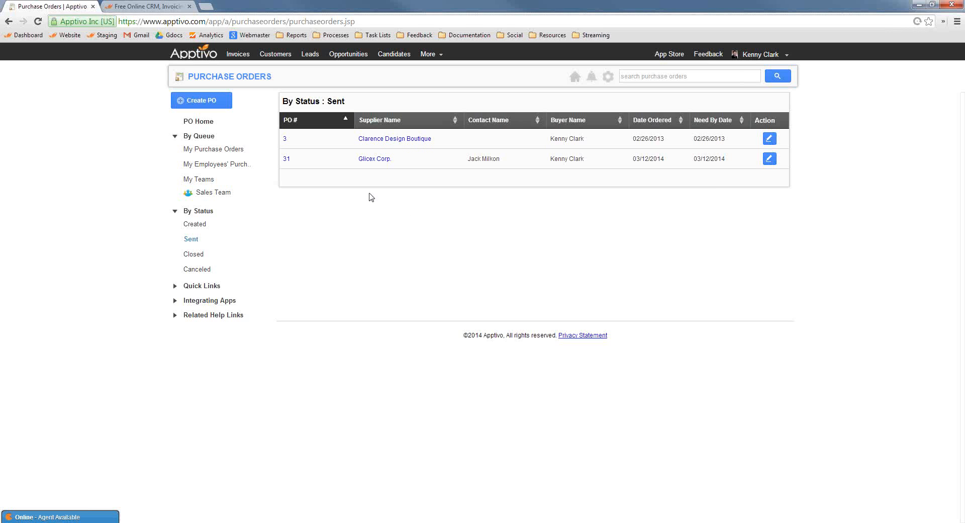
{"action": "left_click", "coordinate": [287, 159]}
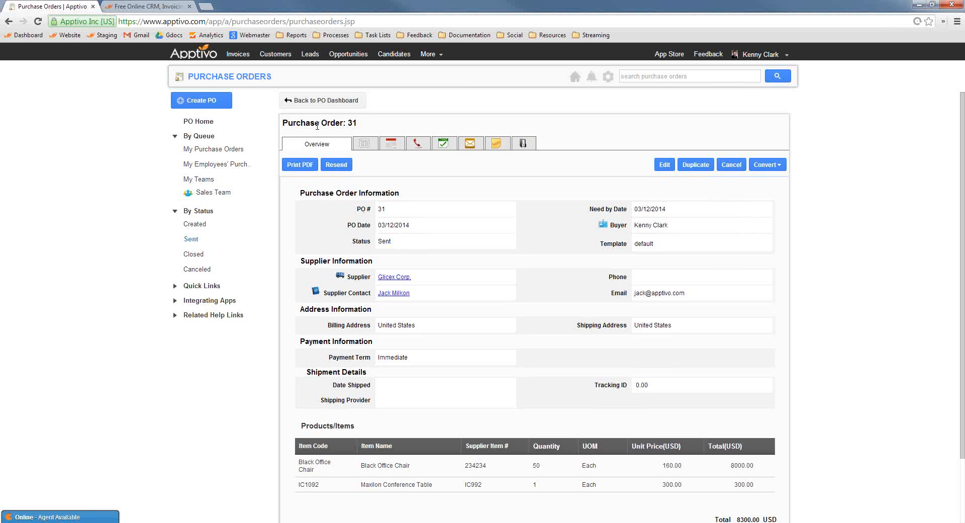
{"action": "left_click", "coordinate": [774, 166]}
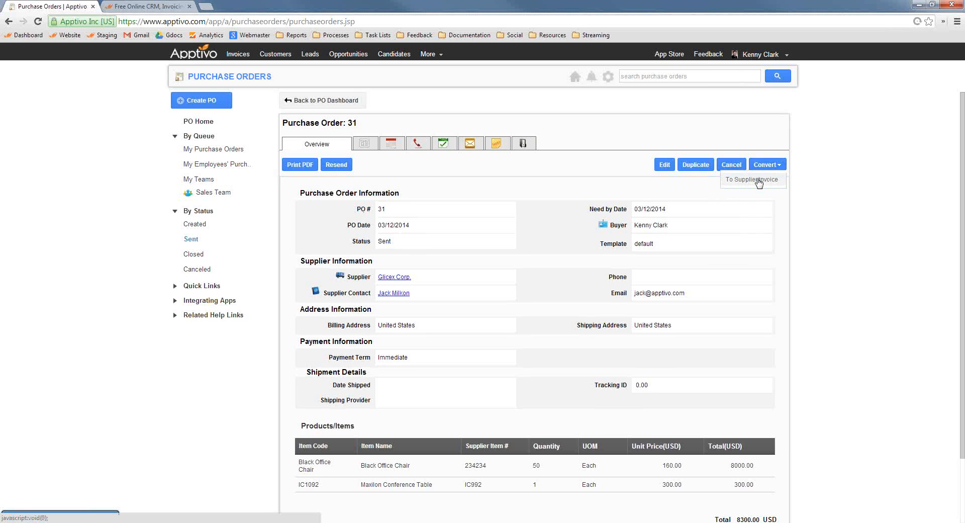
{"action": "left_click", "coordinate": [756, 179]}
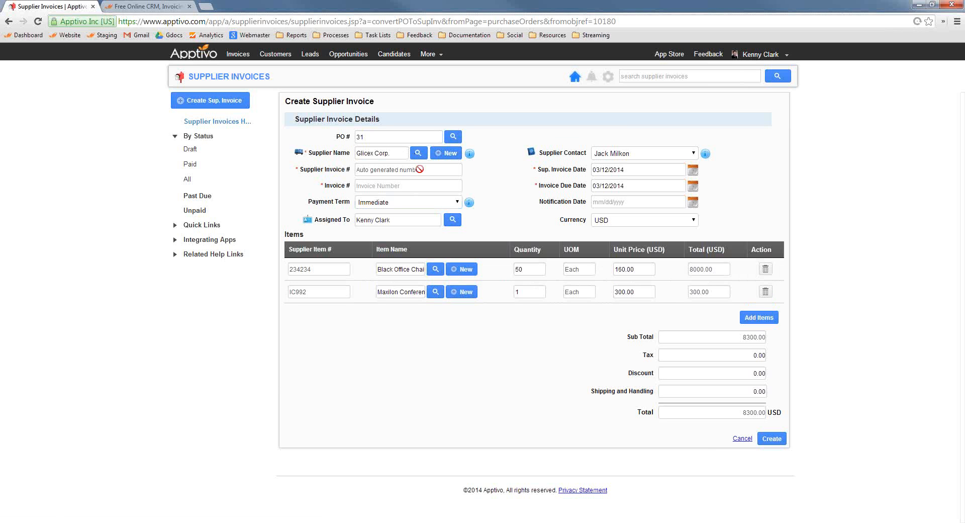
Enter invoice number 9089, set the Black Office Chair's unit price to 170.00 USD, and create the supplier invoice.
{"action": "left_click", "coordinate": [394, 188]}
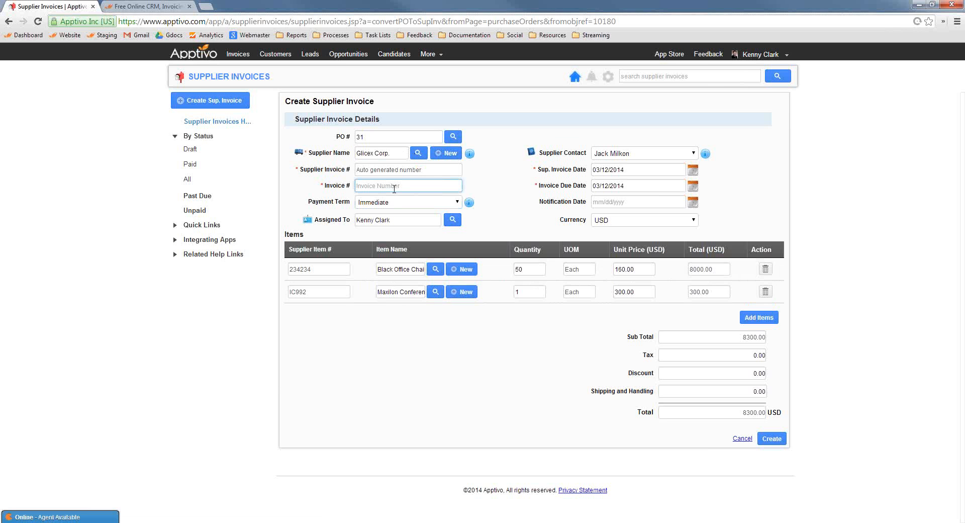
{"action": "type", "text": "9089"}
{"action": "left_click", "coordinate": [622, 269]}
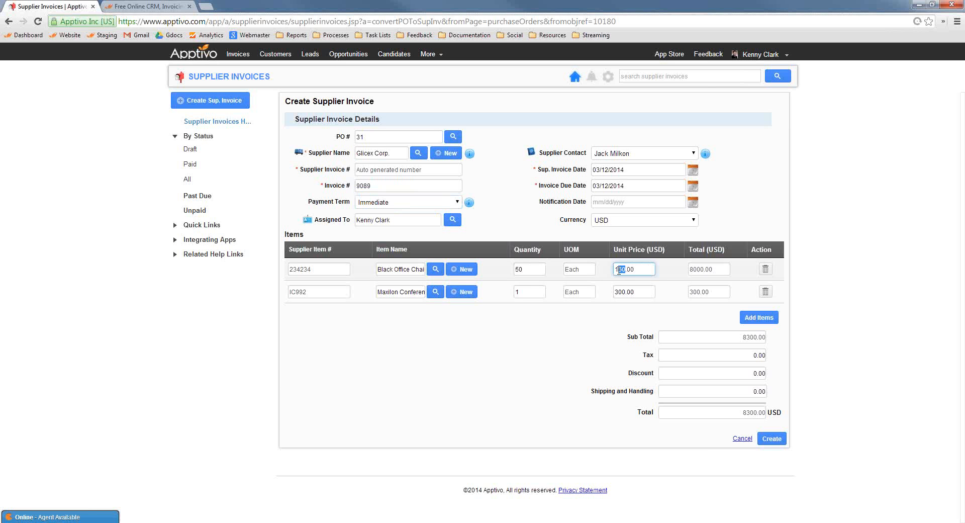
{"action": "type", "text": "70"}
{"action": "left_click", "coordinate": [629, 333]}
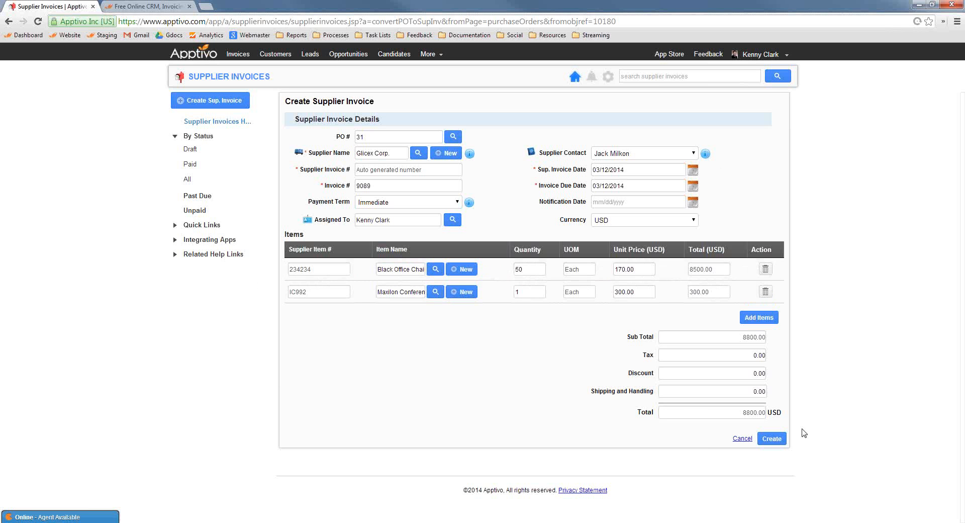
{"action": "left_click", "coordinate": [771, 439]}
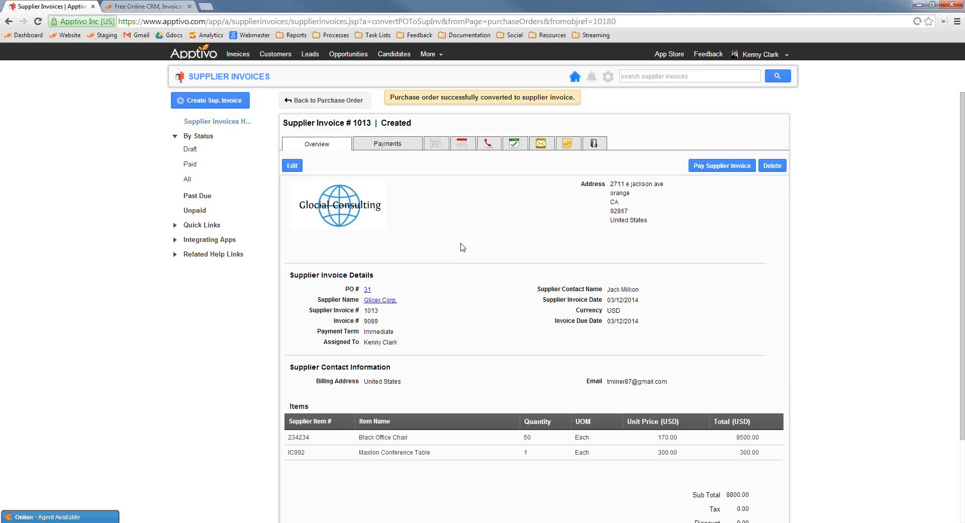
Review the created supplier invoice and reopen it from the unpaid supplier invoices.
{"action": "scroll", "coordinate": [470, 288], "scroll_direction": "down", "scroll_amount": 3}
{"action": "scroll", "coordinate": [491, 300], "scroll_direction": "up", "scroll_amount": 3}
{"action": "left_click", "coordinate": [195, 211]}
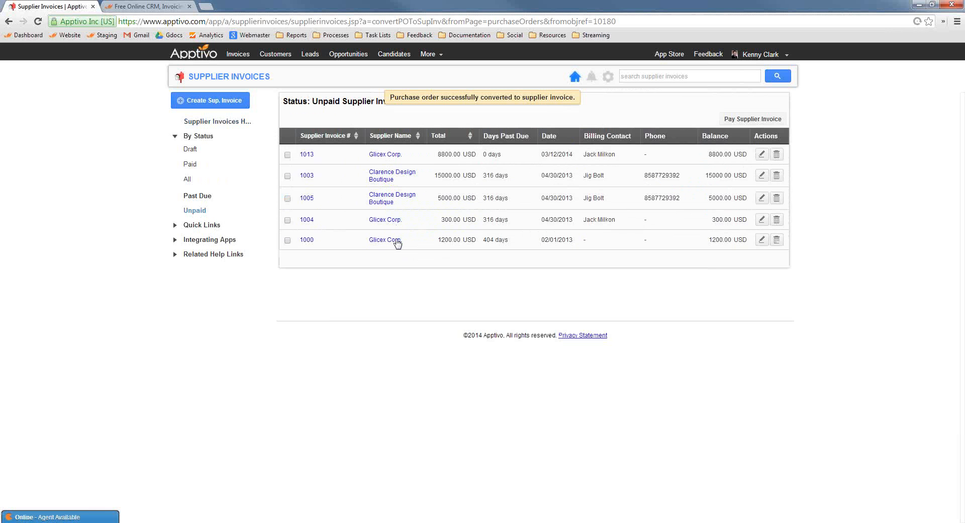
{"action": "left_click", "coordinate": [307, 155]}
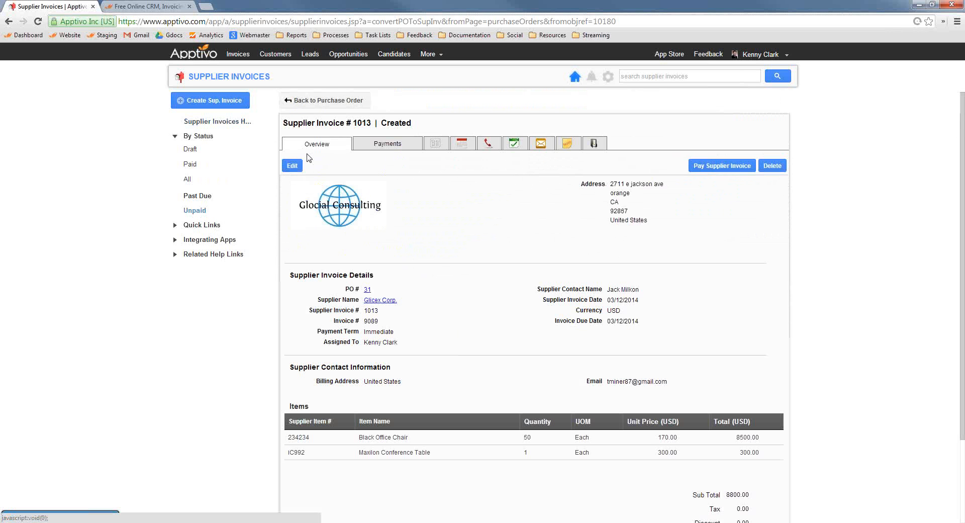
Record a Check payment with reference number 727 that marks the supplier invoice as paid, and view the paid supplier invoices.
{"action": "left_click", "coordinate": [721, 166]}
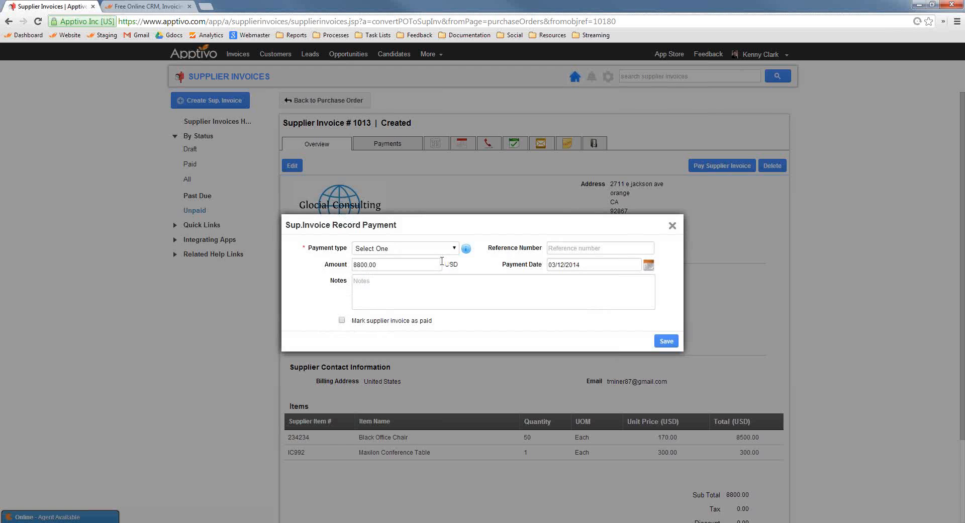
{"action": "left_click", "coordinate": [441, 252]}
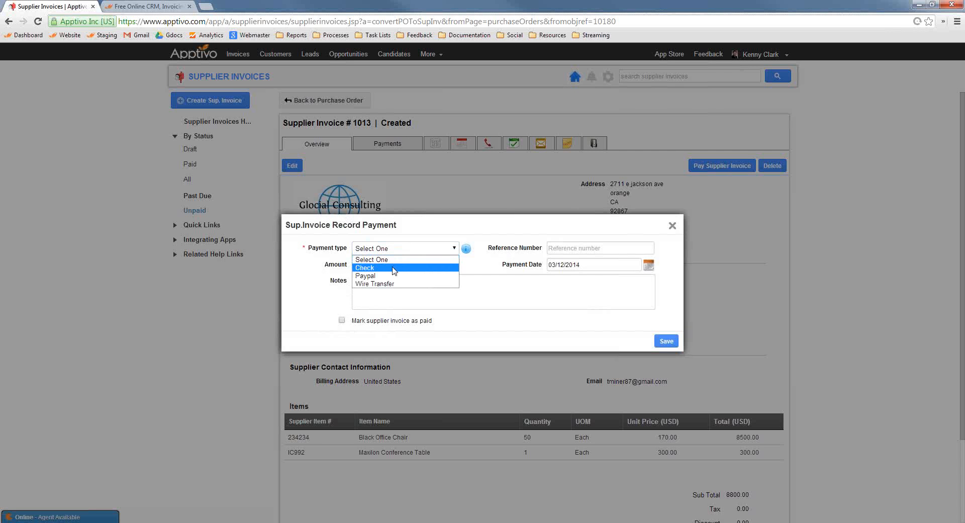
{"action": "left_click", "coordinate": [394, 269]}
{"action": "left_click", "coordinate": [584, 248]}
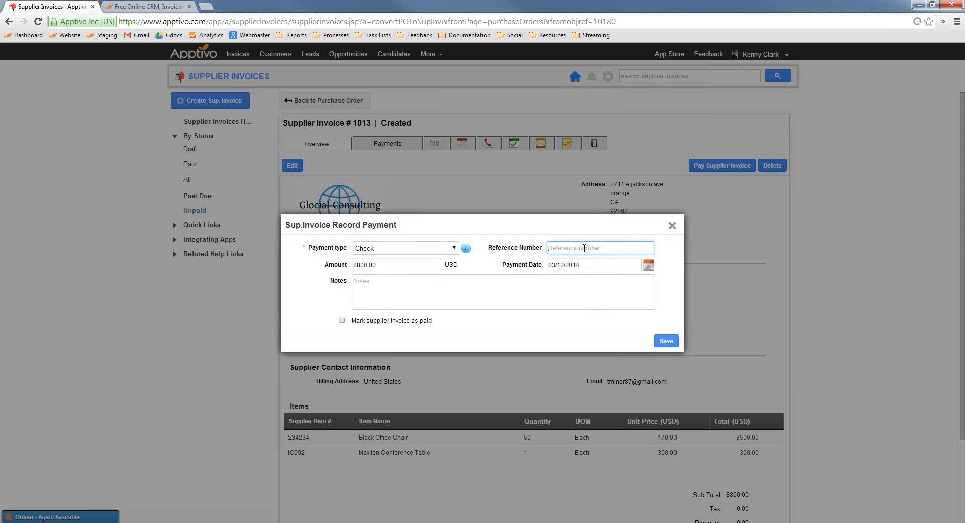
{"action": "type", "text": "727"}
{"action": "left_click", "coordinate": [341, 321]}
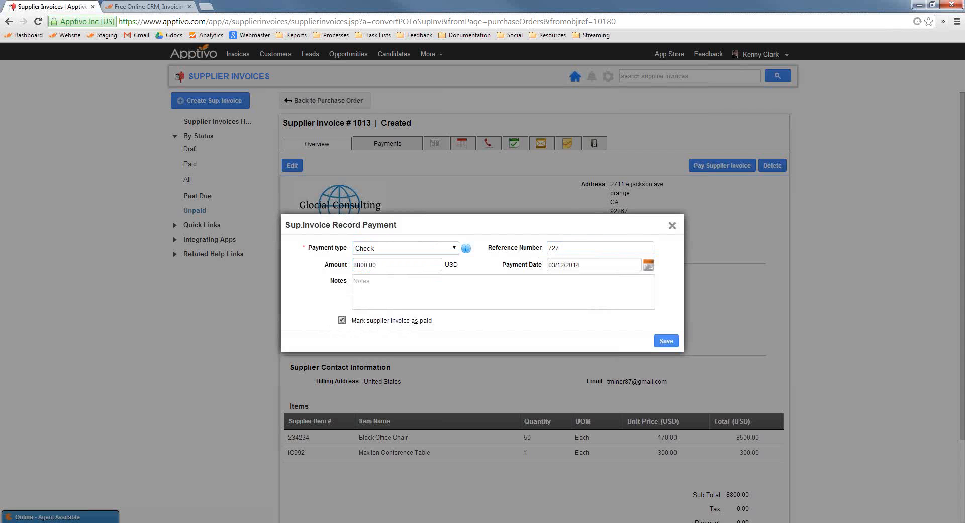
{"action": "left_click", "coordinate": [667, 342]}
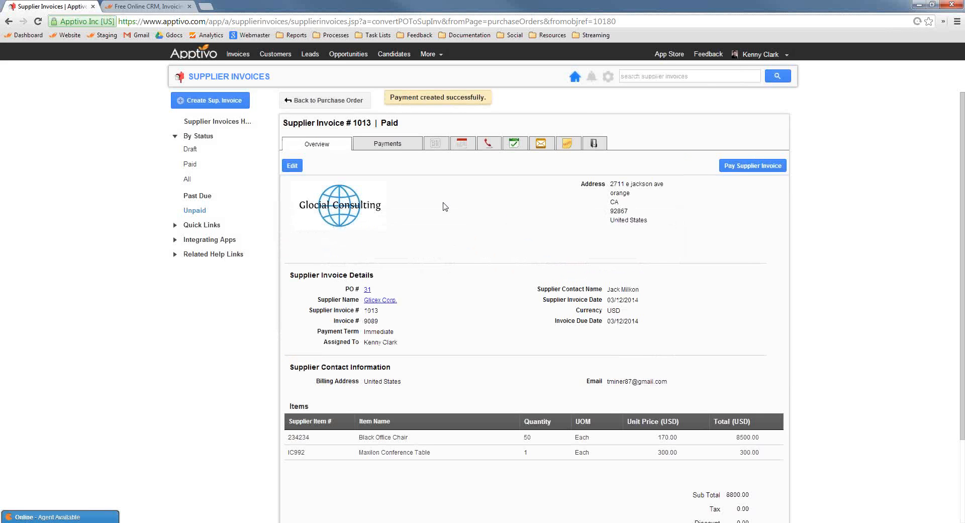
{"action": "left_click", "coordinate": [190, 166]}
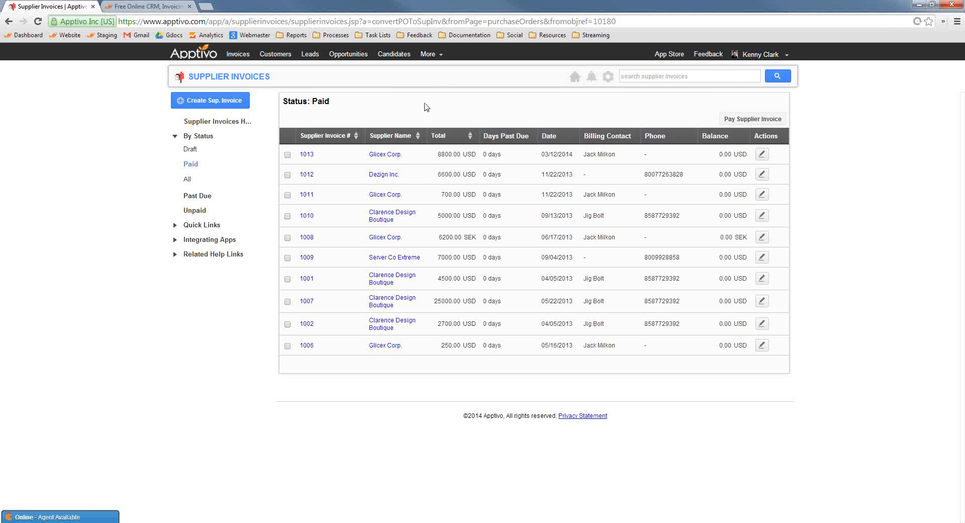
Switch to Inventory Management and start a new receipt transaction.
{"action": "left_click", "coordinate": [430, 55]}
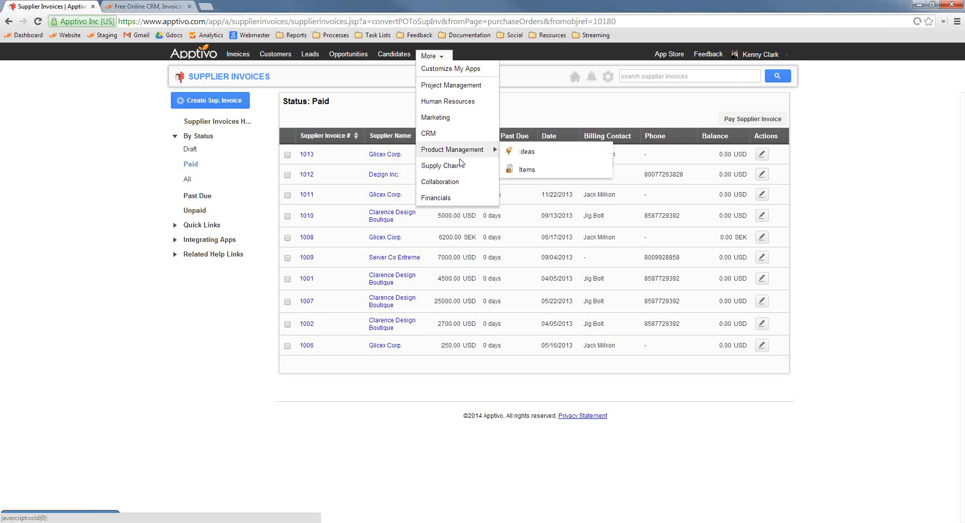
{"action": "mouse_move", "coordinate": [460, 169]}
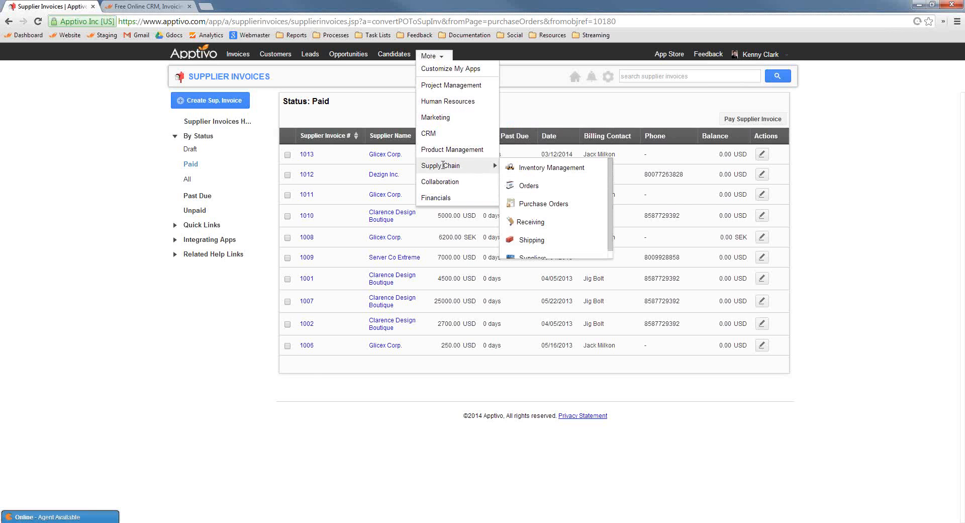
{"action": "left_click", "coordinate": [533, 170]}
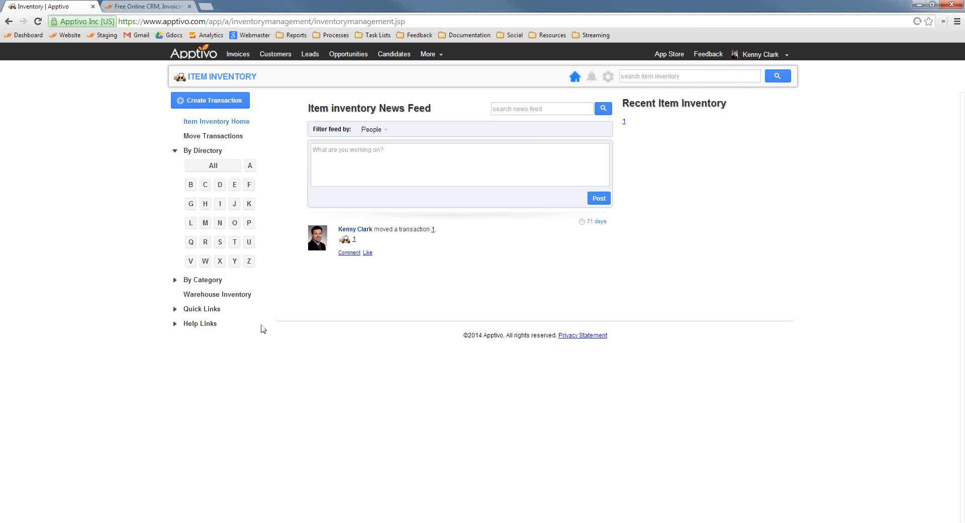
{"action": "left_click", "coordinate": [199, 104]}
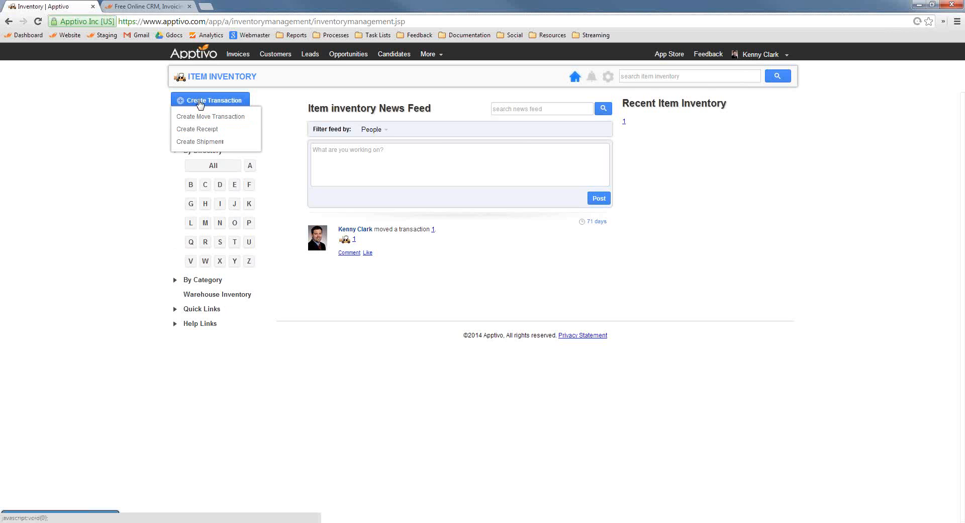
{"action": "left_click", "coordinate": [205, 129]}
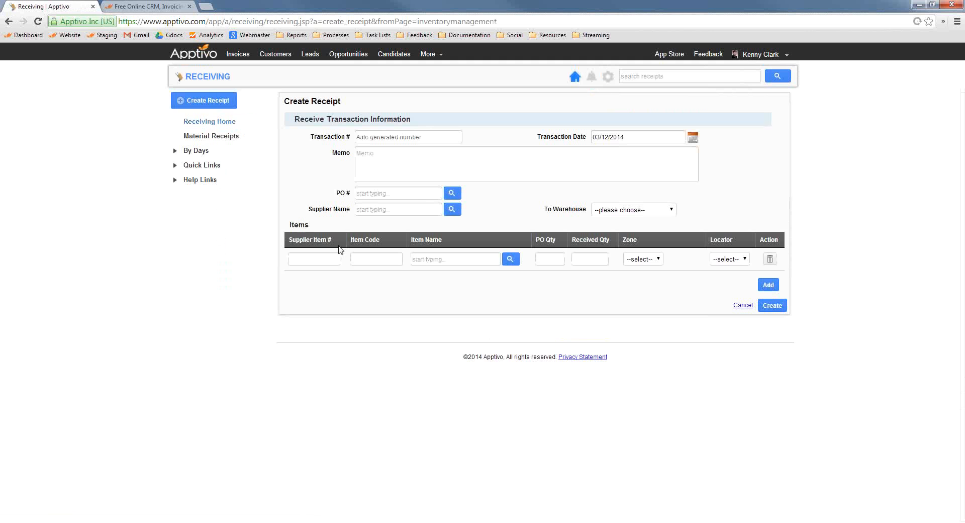
Add the Black Office Chair to the receipt manually with a received quantity of 20.
{"action": "left_click", "coordinate": [452, 261]}
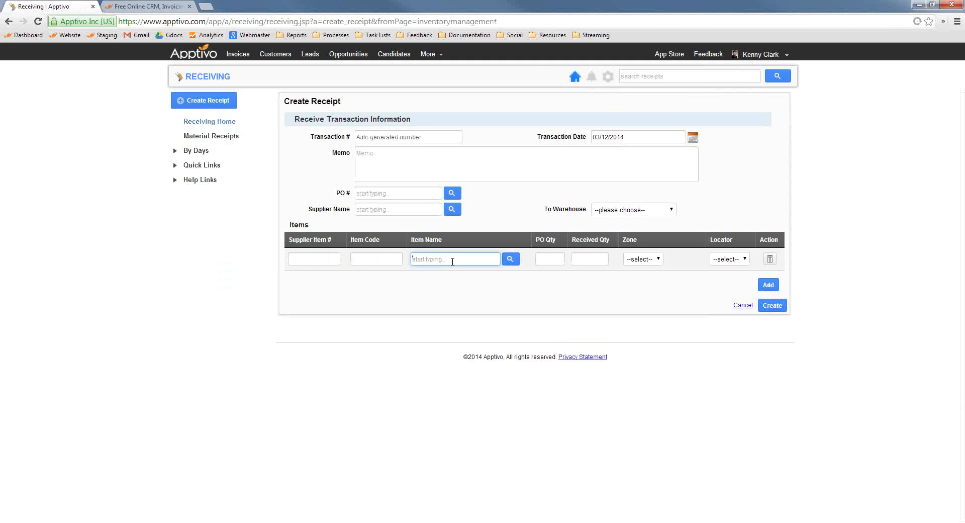
{"action": "type", "text": "black"}
{"action": "left_click", "coordinate": [437, 272]}
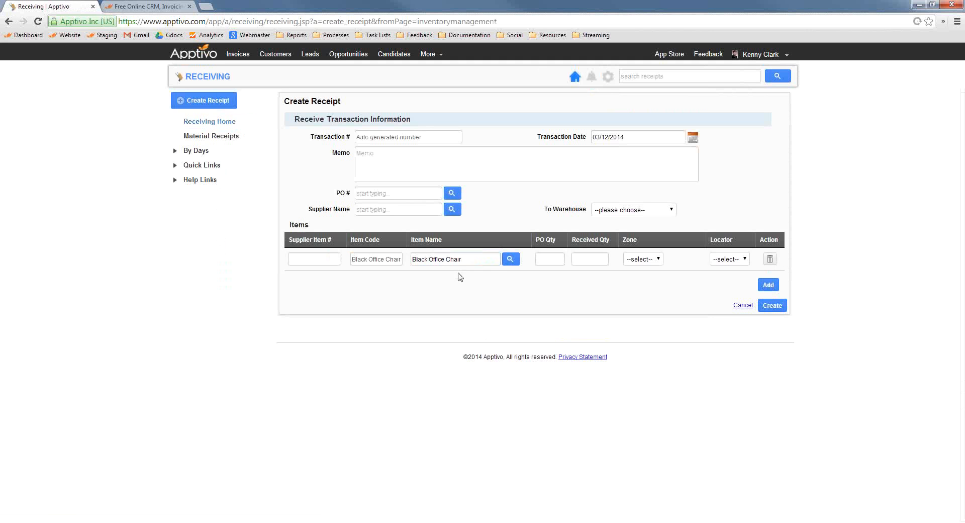
{"action": "left_click", "coordinate": [598, 260]}
{"action": "type", "text": "20"}
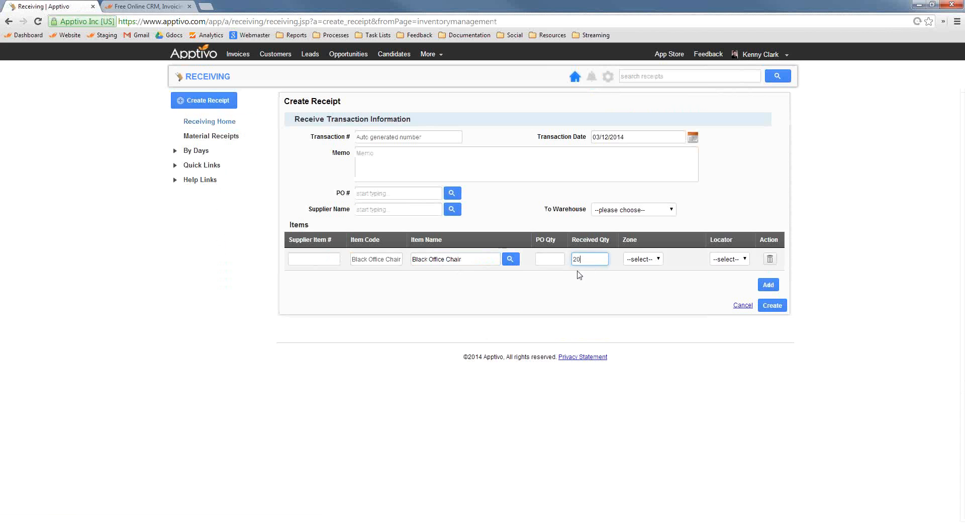
{"action": "left_click", "coordinate": [578, 281]}
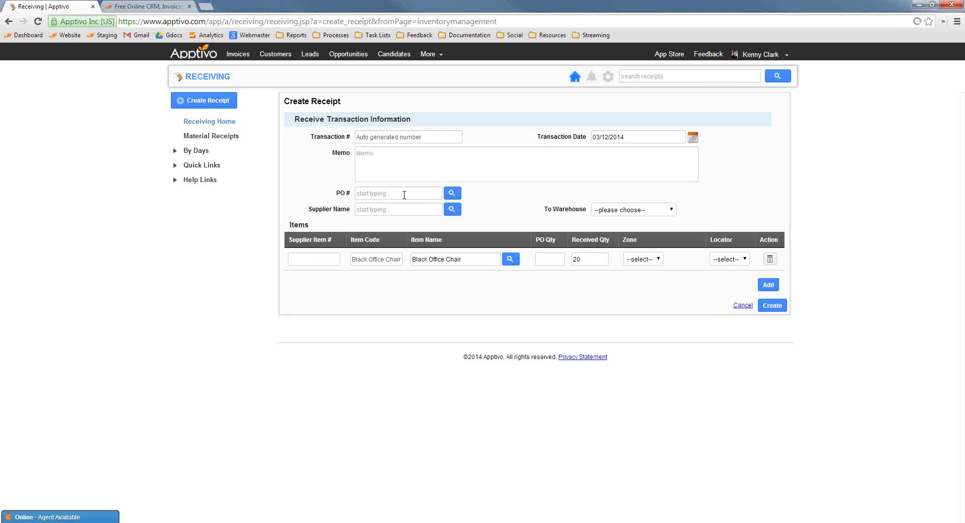
Fill the receipt from the newest Glicex Corp. purchase order and create it without choosing a warehouse.
{"action": "left_click", "coordinate": [452, 193]}
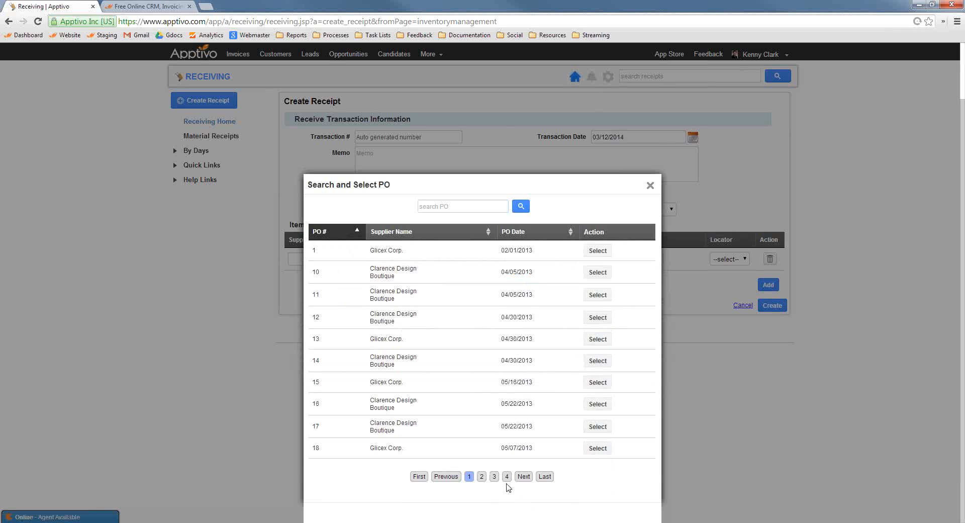
{"action": "left_click", "coordinate": [545, 476]}
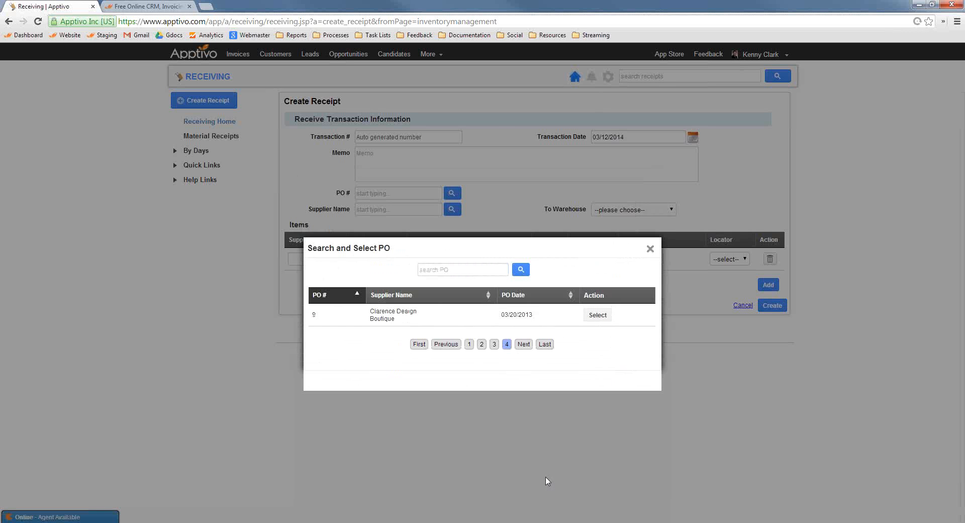
{"action": "left_click", "coordinate": [494, 344]}
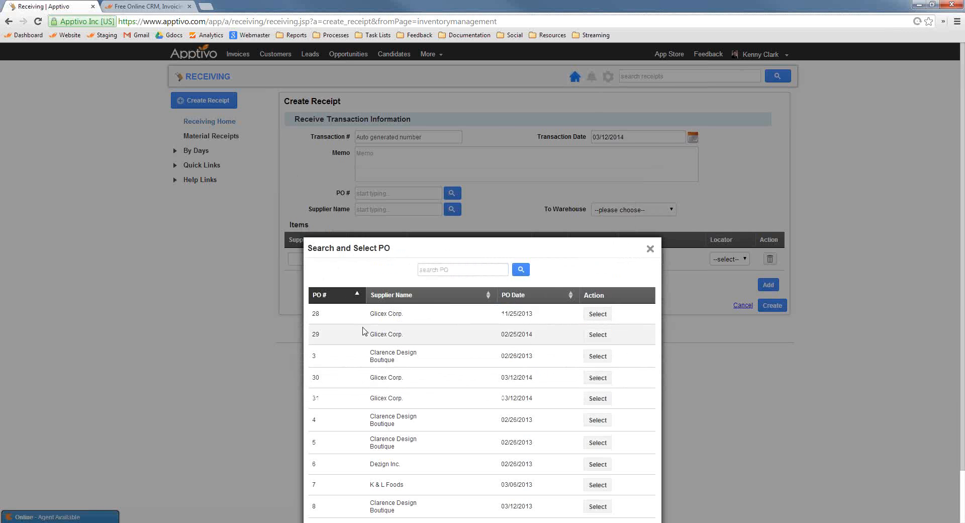
{"action": "left_click", "coordinate": [597, 398]}
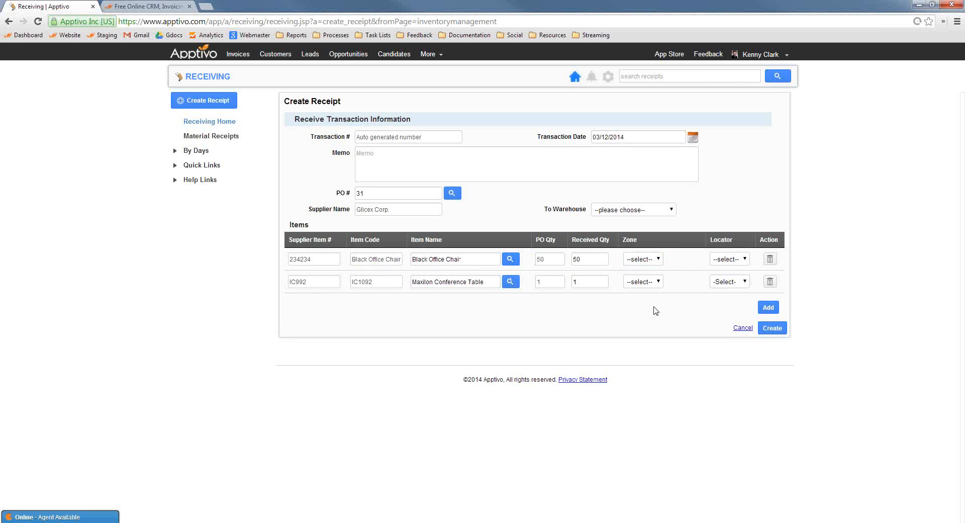
{"action": "left_click", "coordinate": [632, 210]}
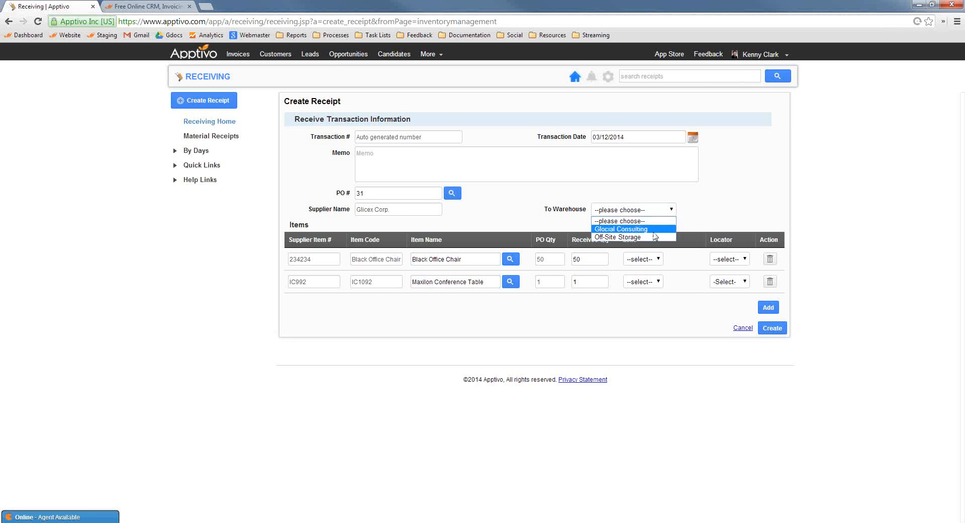
{"action": "left_click", "coordinate": [732, 215]}
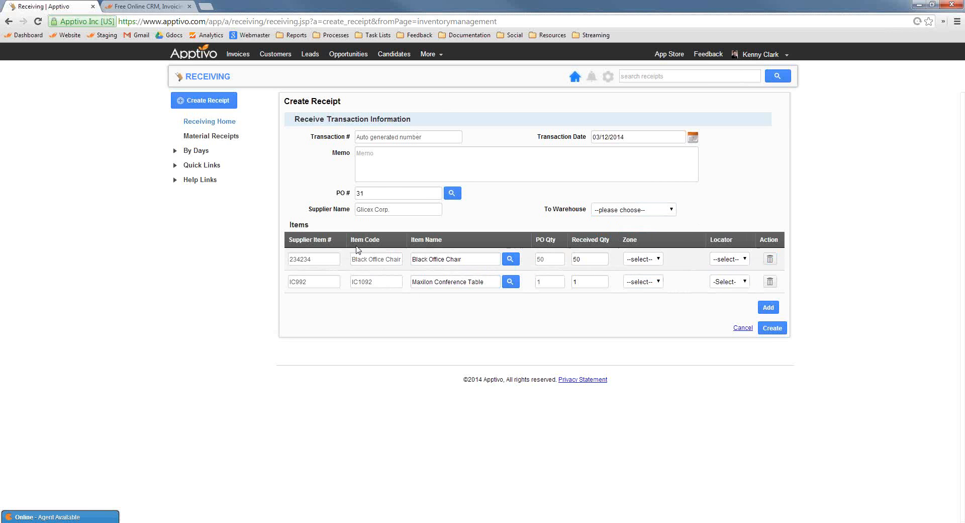
{"action": "left_click", "coordinate": [773, 329]}
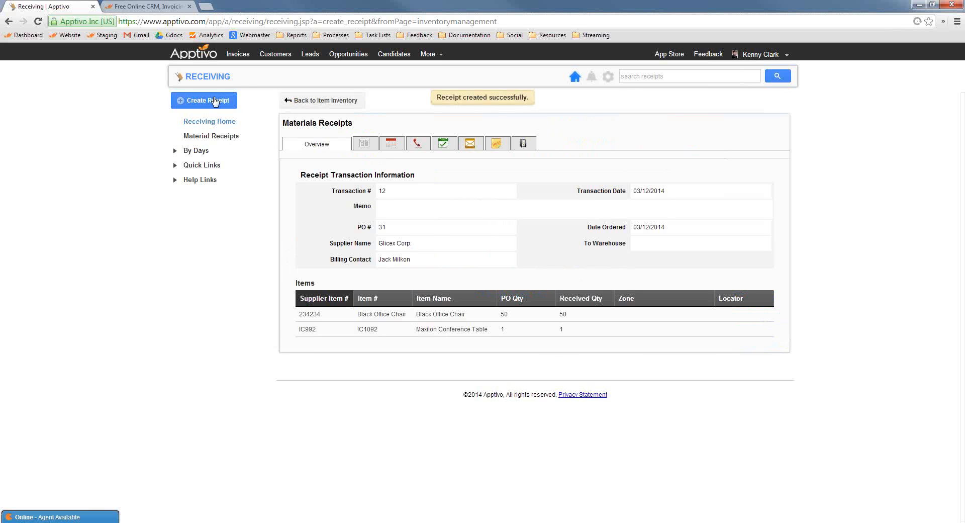
Return to the item inventory, list the items under B, and check the Black Office Chair's on-hand and available quantities.
{"action": "left_click", "coordinate": [432, 54]}
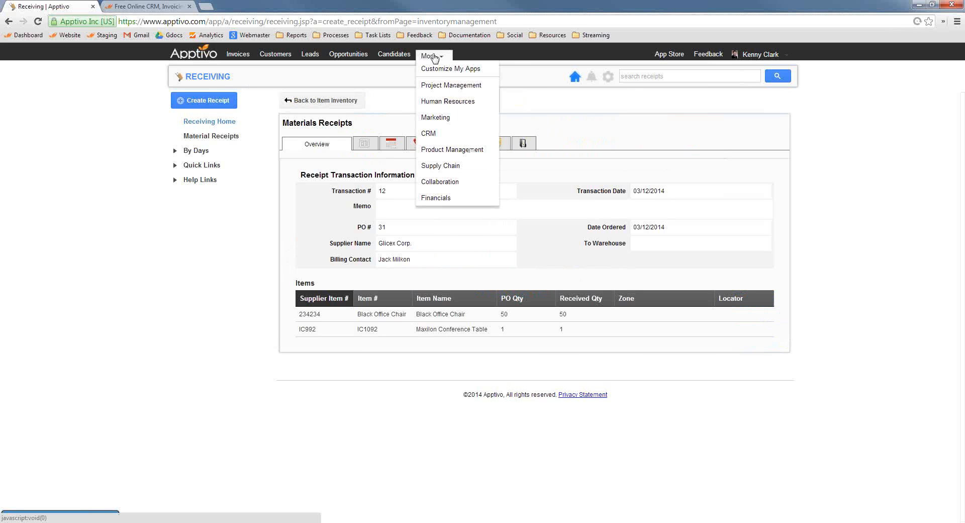
{"action": "left_click", "coordinate": [323, 104]}
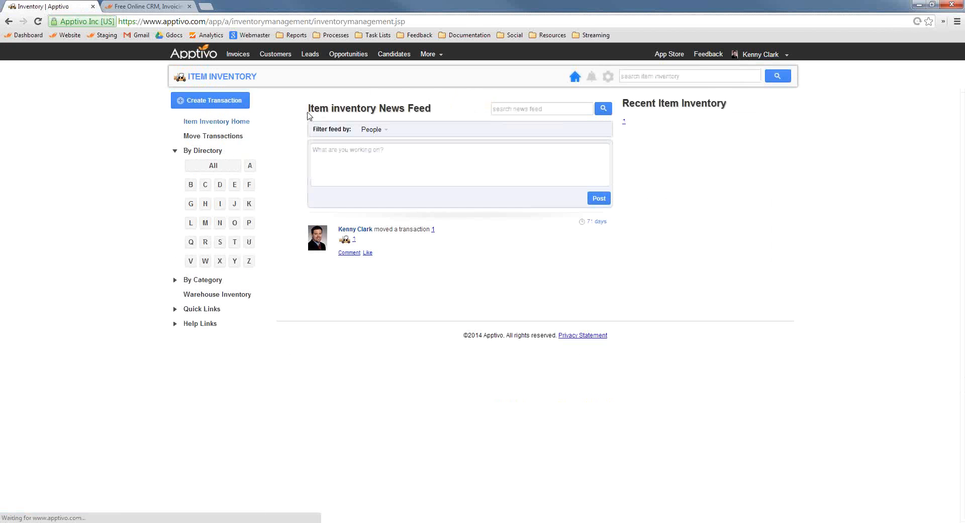
{"action": "left_click", "coordinate": [191, 185]}
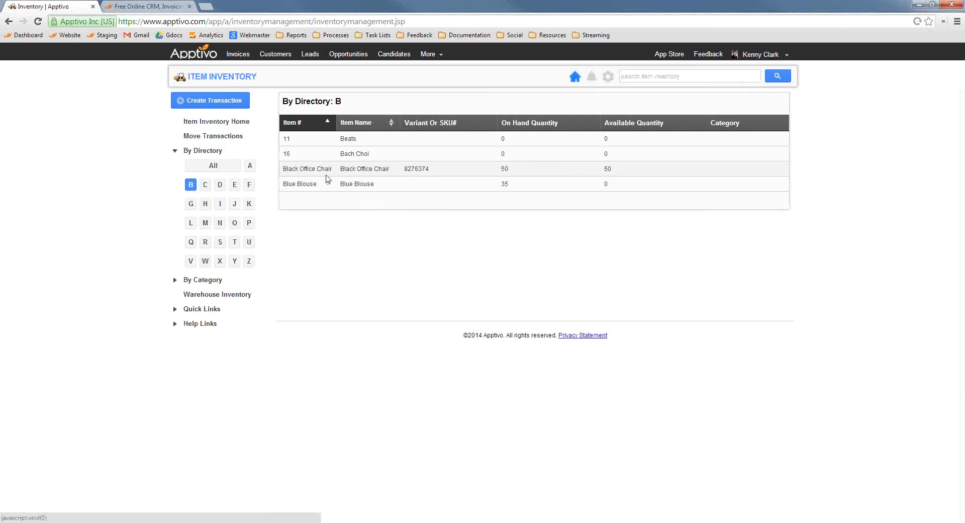
{"action": "left_click_drag", "start_coordinate": [304, 169], "coordinate": [627, 174]}
{"action": "left_click", "coordinate": [614, 175]}
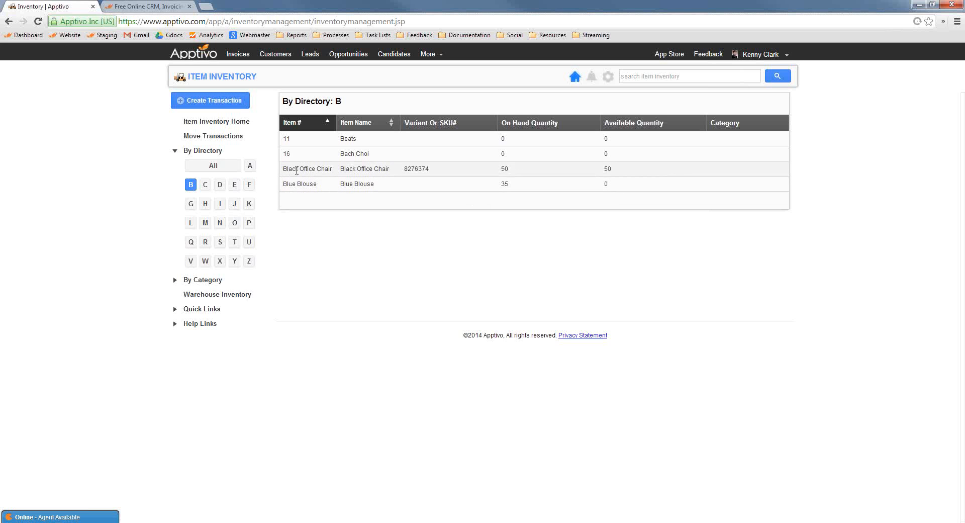
{"action": "left_click_drag", "start_coordinate": [298, 169], "coordinate": [338, 169]}
{"action": "double_click", "coordinate": [504, 169]}
{"action": "left_click", "coordinate": [619, 239]}
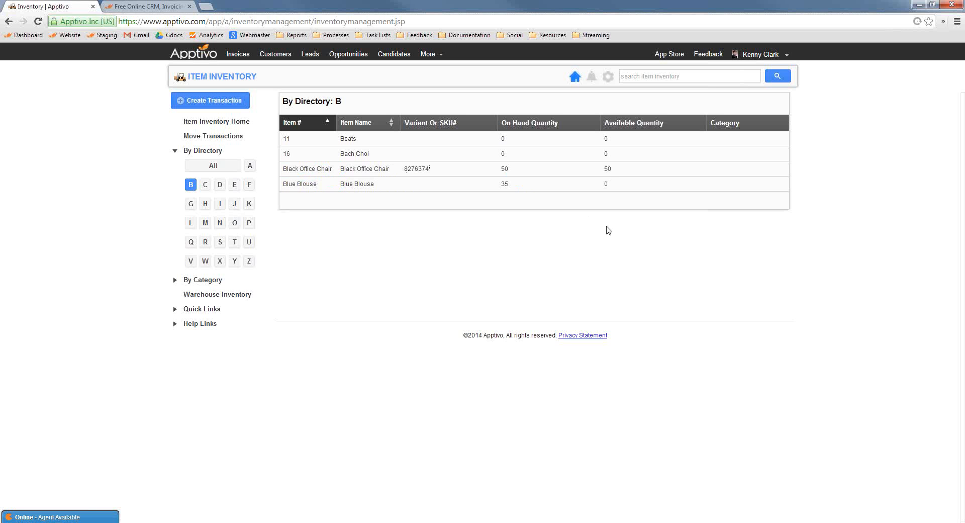
Start a new opportunity named Boing Office Setup with a close date of 03/19/2014.
{"action": "left_click", "coordinate": [193, 53]}
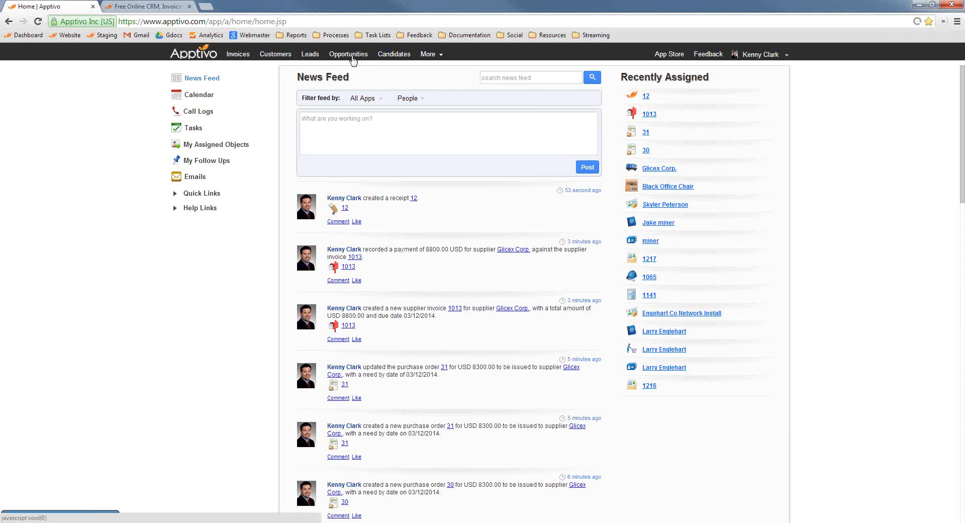
{"action": "left_click", "coordinate": [354, 57]}
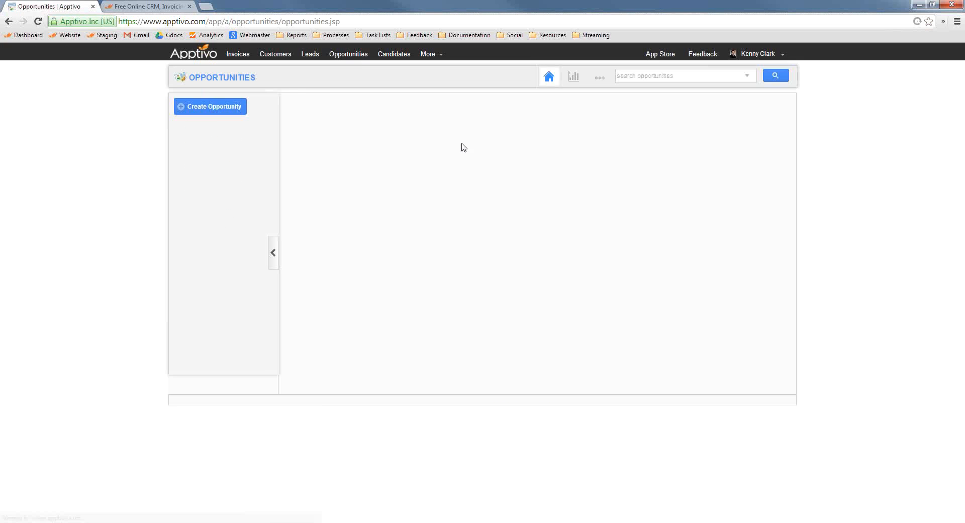
{"action": "left_click", "coordinate": [206, 106]}
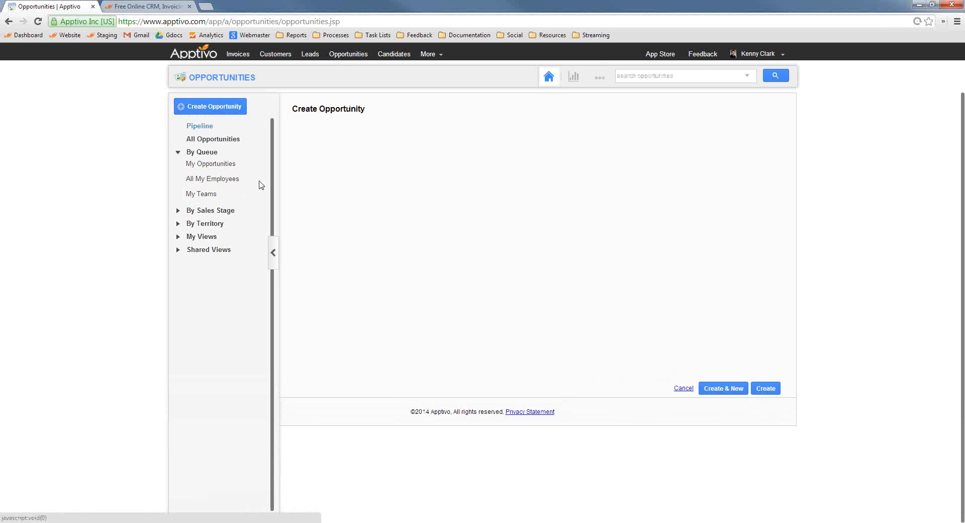
{"action": "left_click", "coordinate": [435, 149]}
{"action": "type", "text": "Be"}
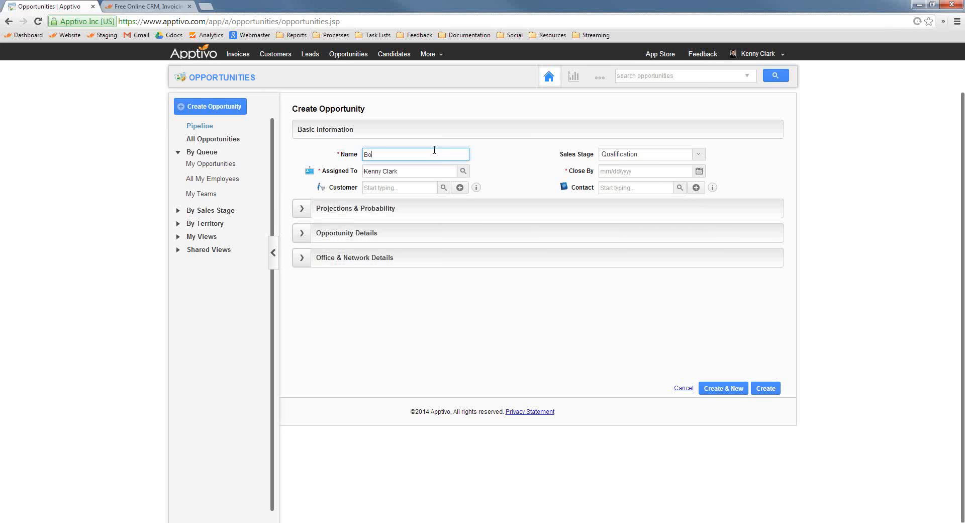
{"action": "type", "text": "ing Office Setup"}
{"action": "left_click", "coordinate": [699, 171]}
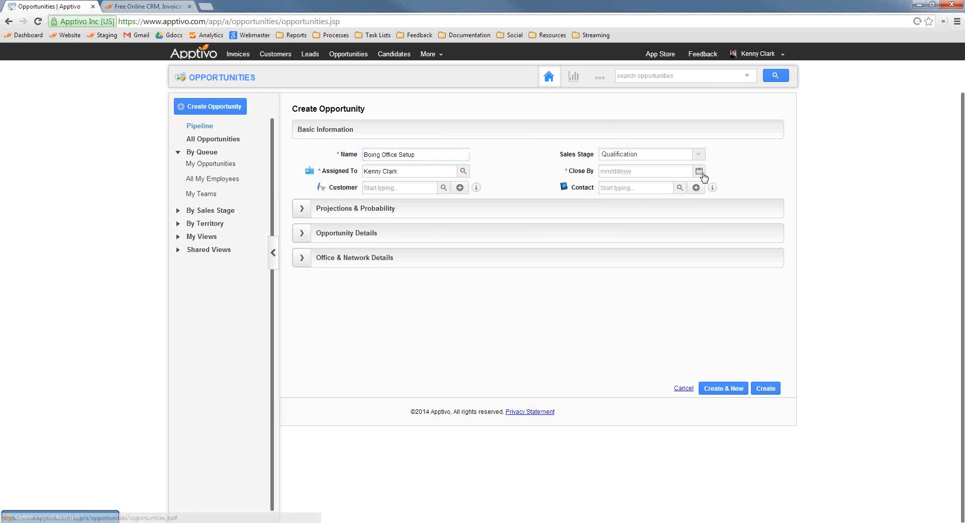
{"action": "left_click", "coordinate": [729, 230]}
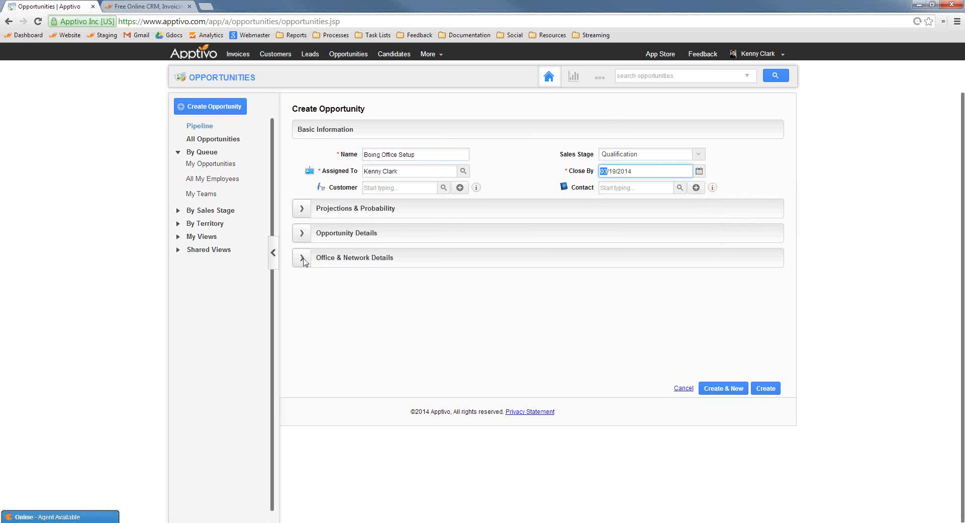
Assign Boeing as the customer with its suggested contact, and create the opportunity.
{"action": "left_click", "coordinate": [379, 187]}
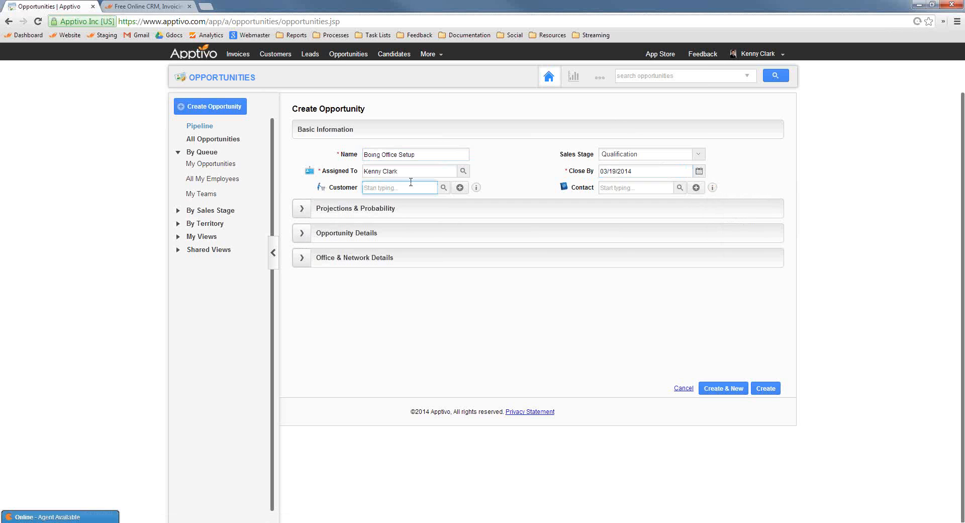
{"action": "type", "text": "bo"}
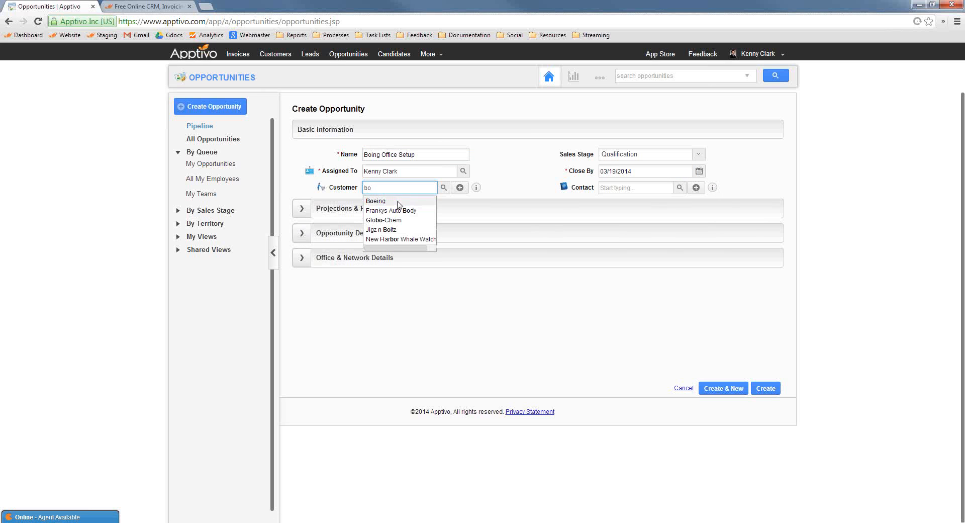
{"action": "left_click", "coordinate": [398, 201]}
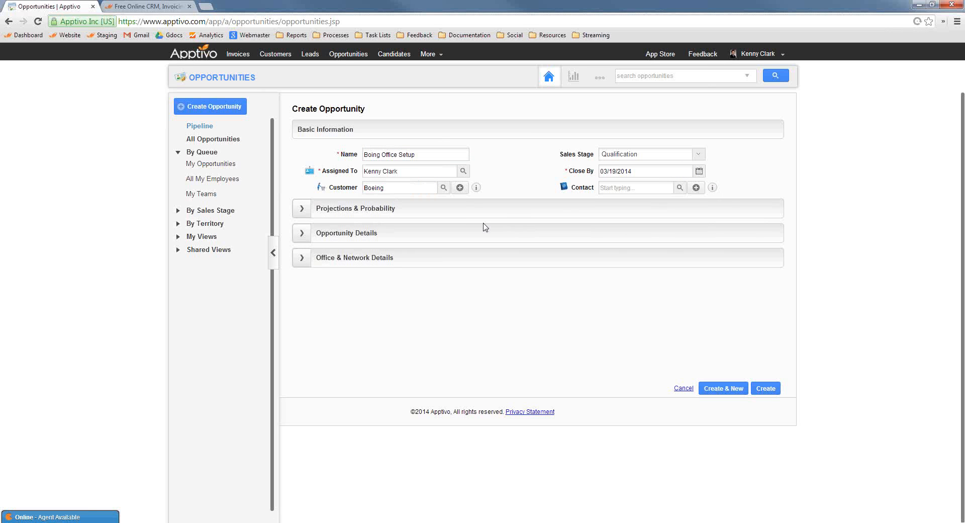
{"action": "left_click", "coordinate": [656, 188]}
{"action": "type", "text": "kel"}
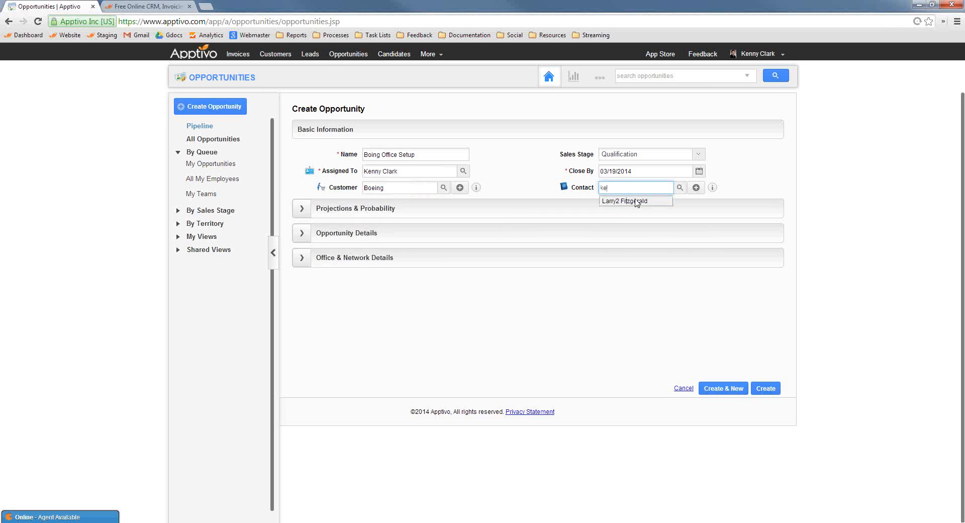
{"action": "left_click", "coordinate": [636, 201]}
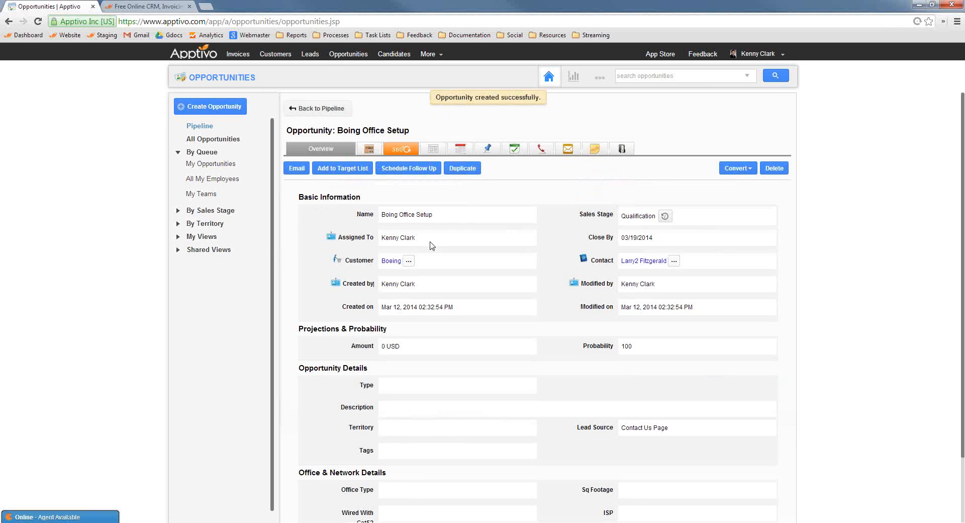
{"action": "triple_click", "coordinate": [558, 196]}
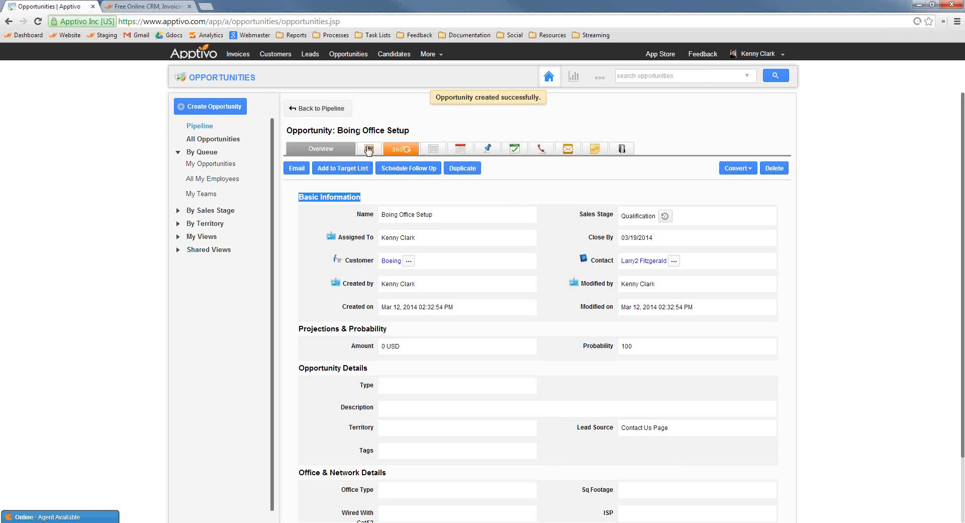
{"action": "left_click", "coordinate": [459, 200]}
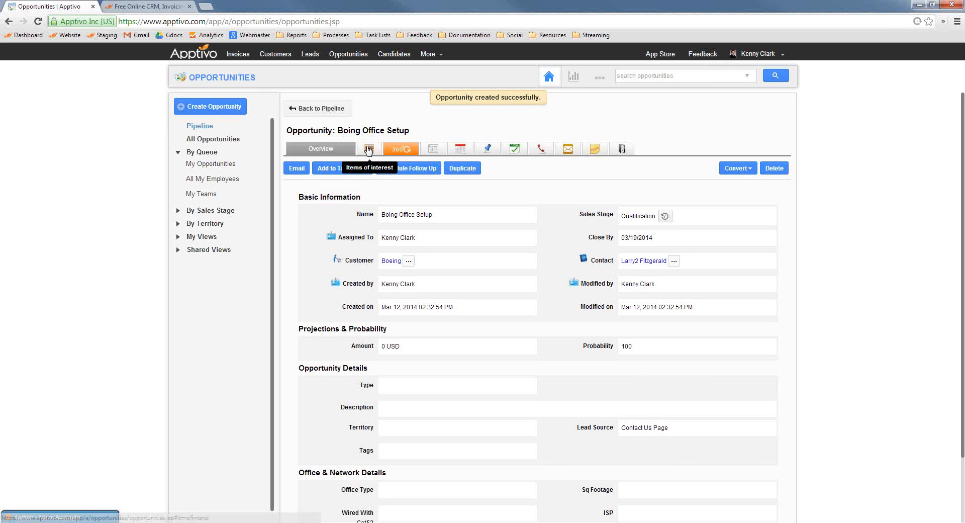
Add the Black Office Chair to the opportunity's items of interest with a quantity of 20.
{"action": "left_click", "coordinate": [368, 150]}
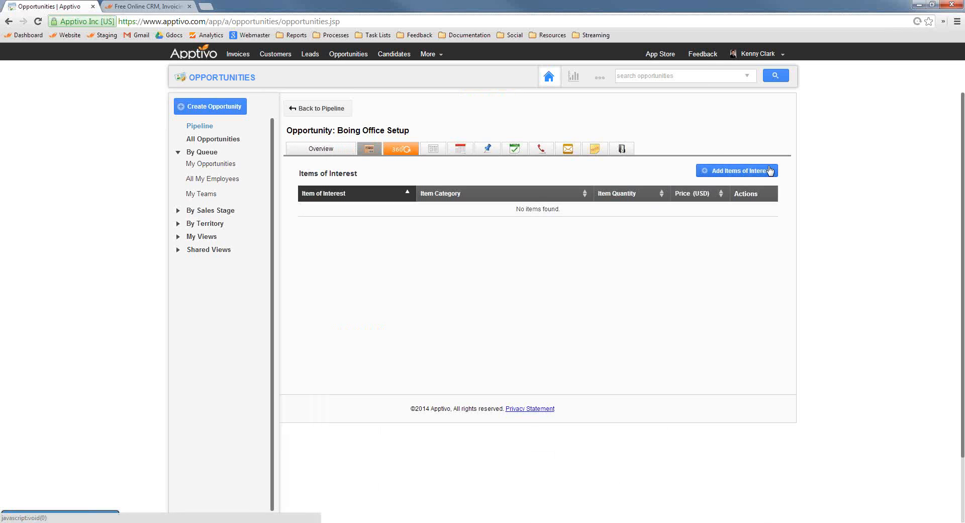
{"action": "left_click", "coordinate": [771, 170]}
{"action": "type", "text": "black"}
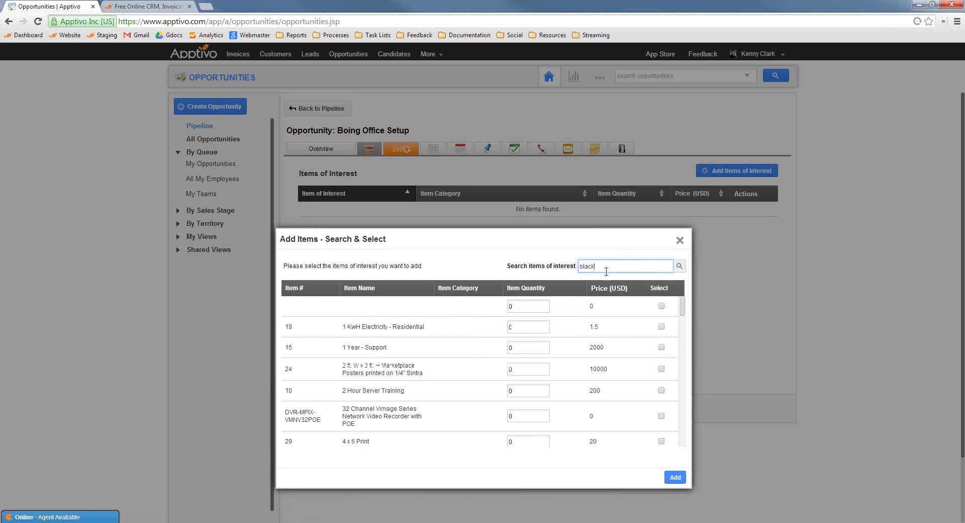
{"action": "left_click", "coordinate": [514, 308]}
{"action": "type", "text": "20"}
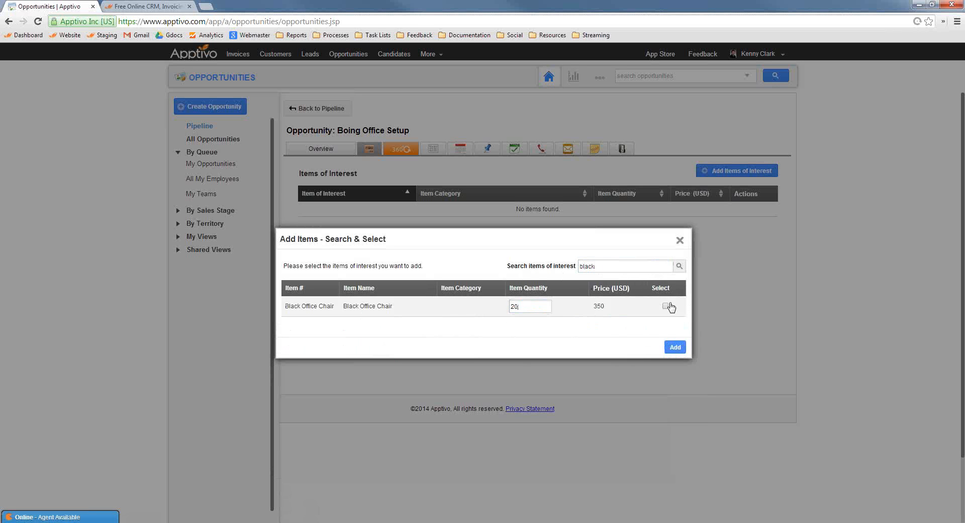
{"action": "left_click", "coordinate": [666, 305]}
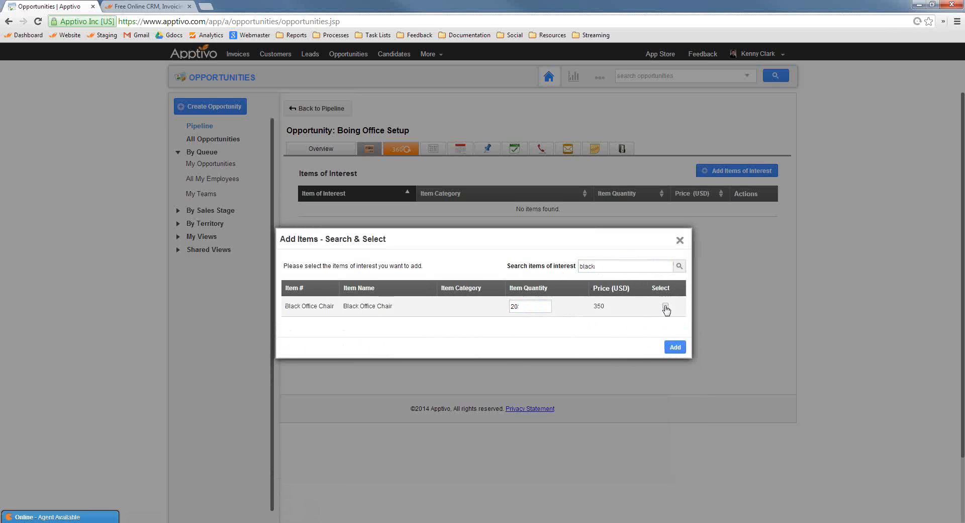
{"action": "left_click", "coordinate": [674, 348]}
Add the Maxilon Conference Table to the opportunity's items of interest with a quantity of 1.
{"action": "left_click", "coordinate": [727, 170]}
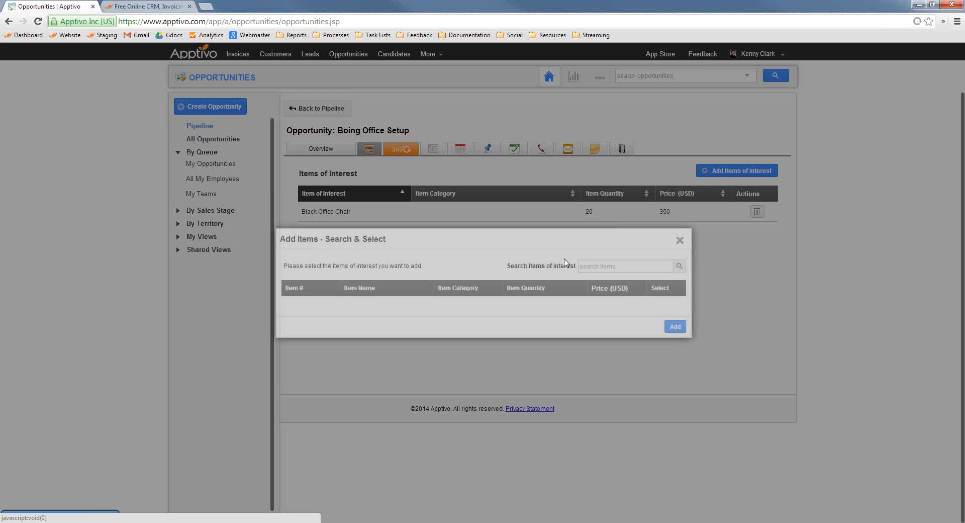
{"action": "left_click", "coordinate": [603, 265]}
{"action": "type", "text": "max"}
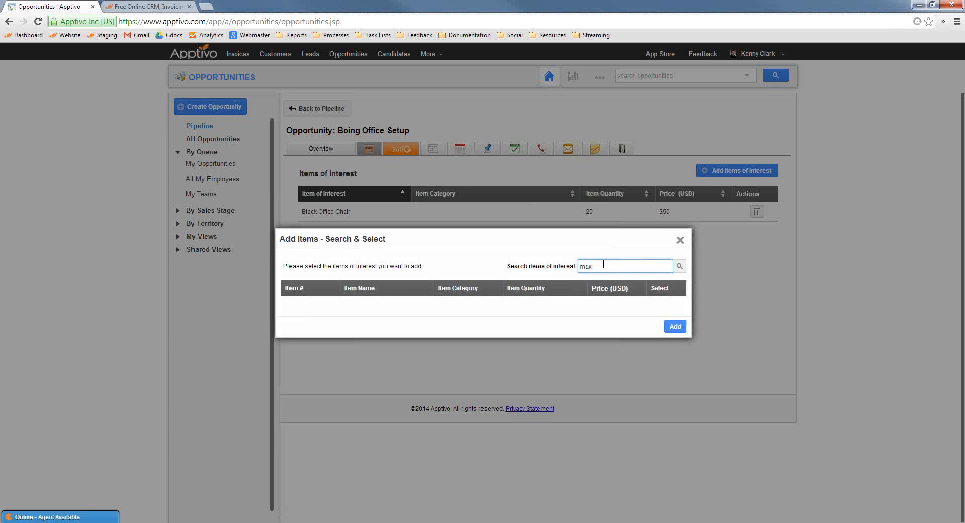
{"action": "type", "text": "i"}
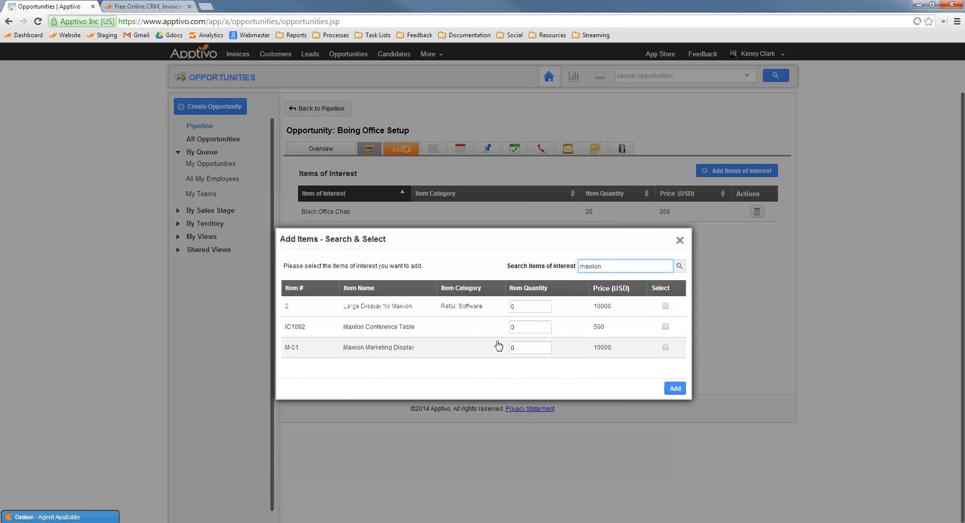
{"action": "left_click", "coordinate": [513, 326]}
{"action": "type", "text": "1"}
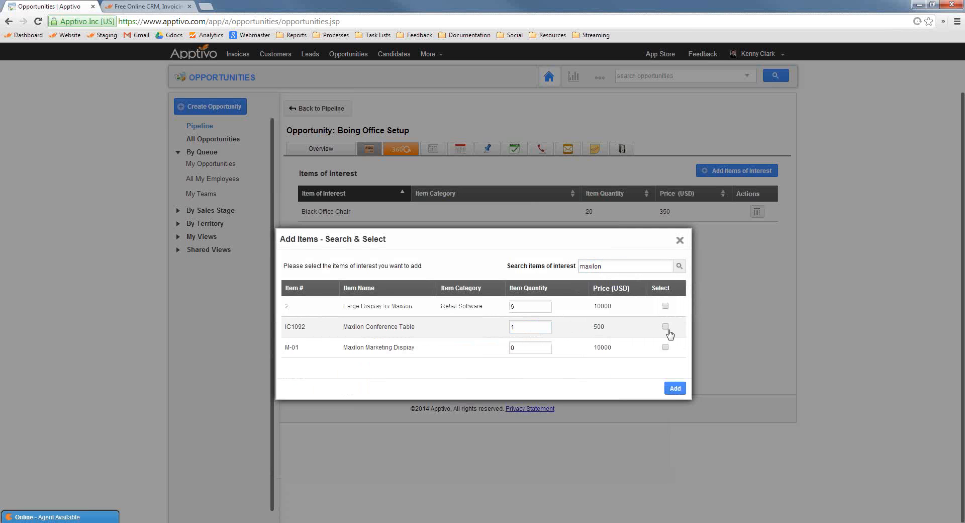
{"action": "left_click", "coordinate": [666, 327]}
{"action": "left_click", "coordinate": [675, 388]}
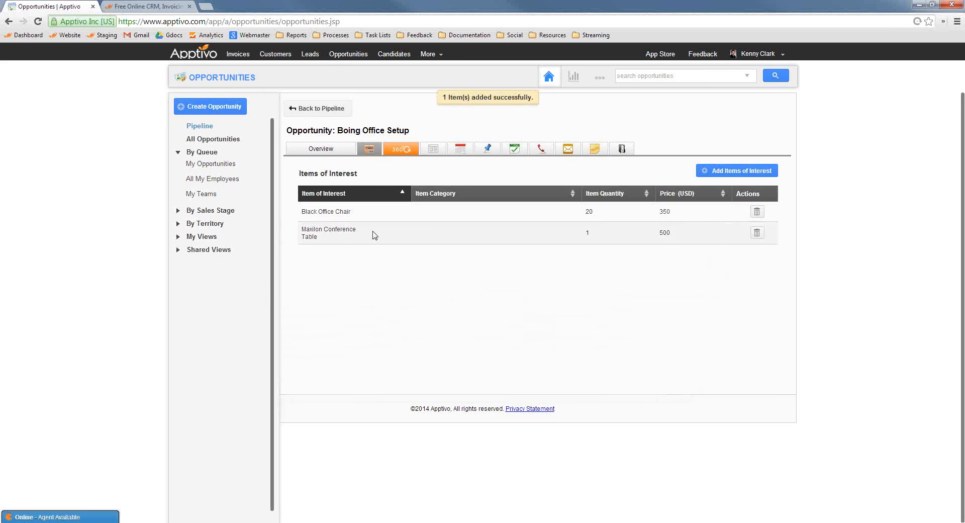
Convert the Boing Office Setup opportunity to an estimate from its overview.
{"action": "left_click", "coordinate": [322, 149]}
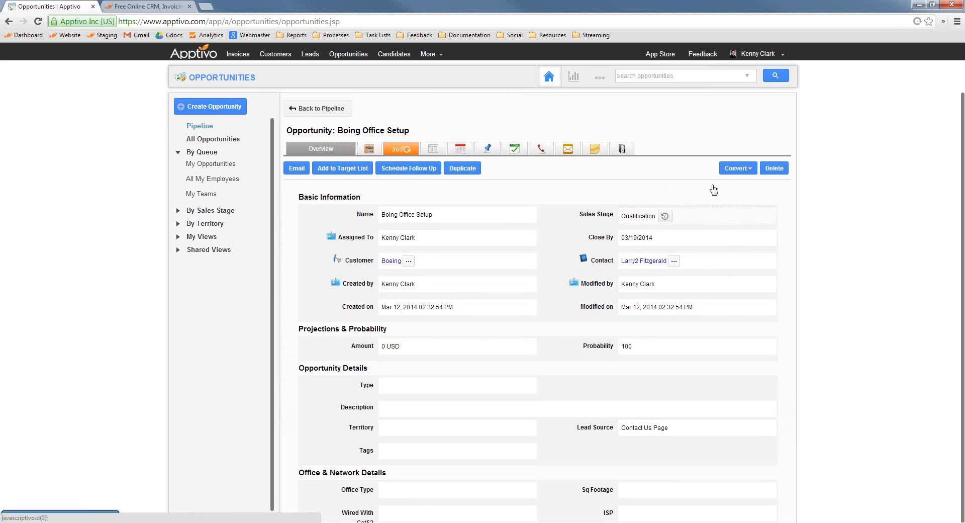
{"action": "left_click", "coordinate": [740, 170]}
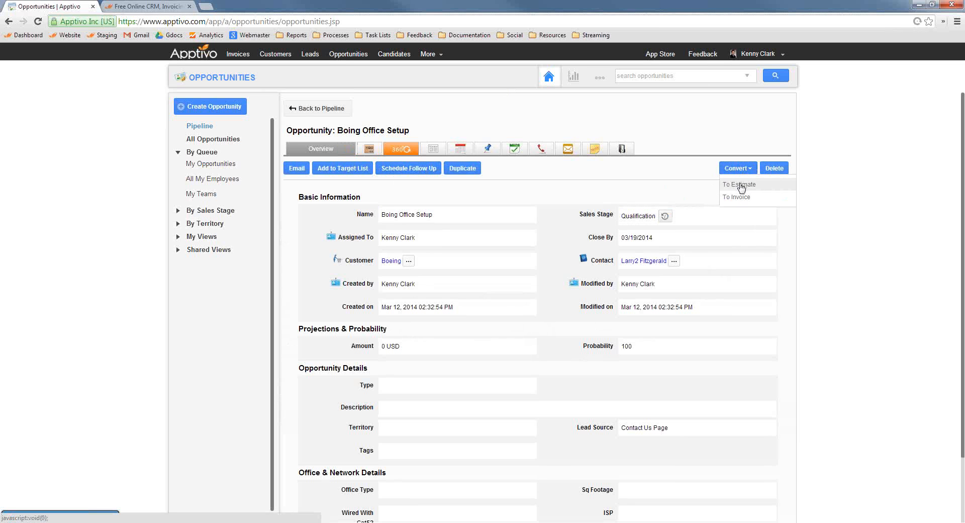
{"action": "left_click", "coordinate": [740, 185]}
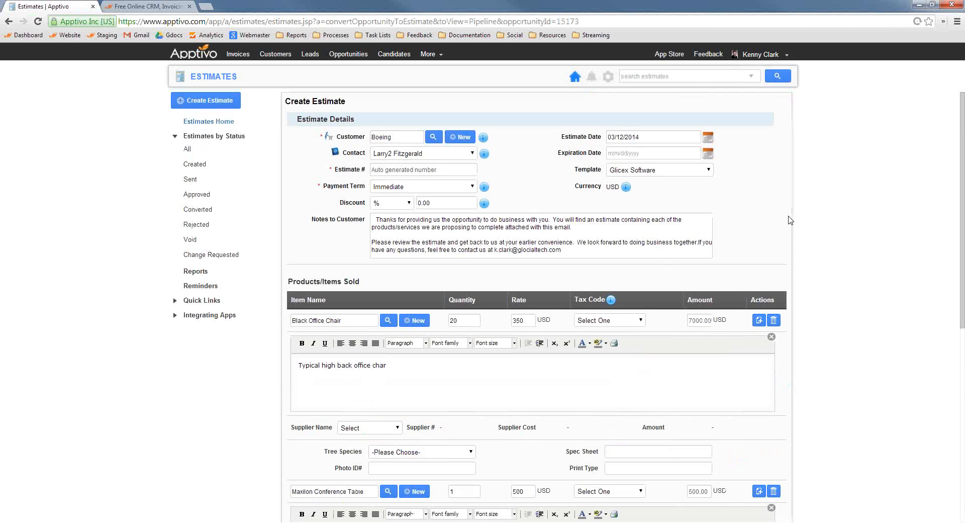
Review the description, rate and supplier details of the Black Office Chair line in the new estimate.
{"action": "scroll", "coordinate": [749, 221], "scroll_direction": "down", "scroll_amount": 3}
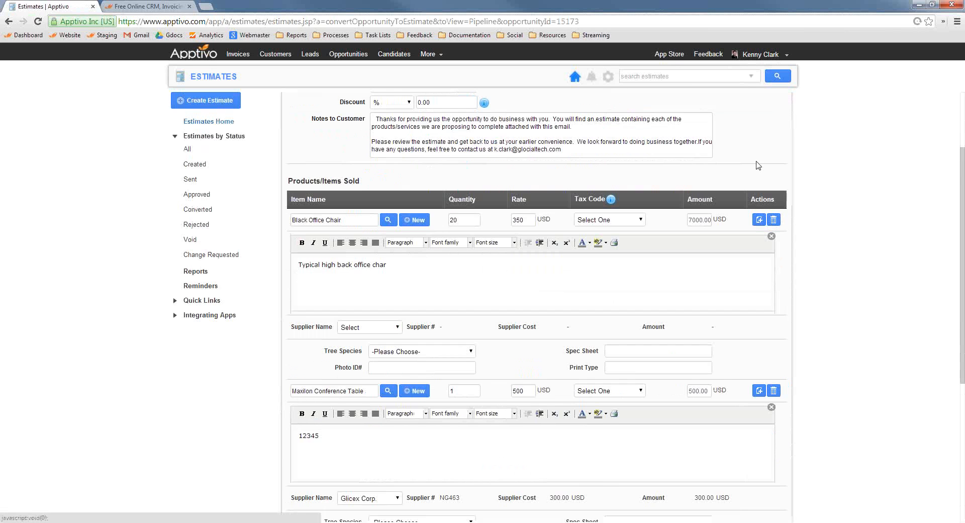
{"action": "left_click_drag", "start_coordinate": [386, 214], "coordinate": [302, 215]}
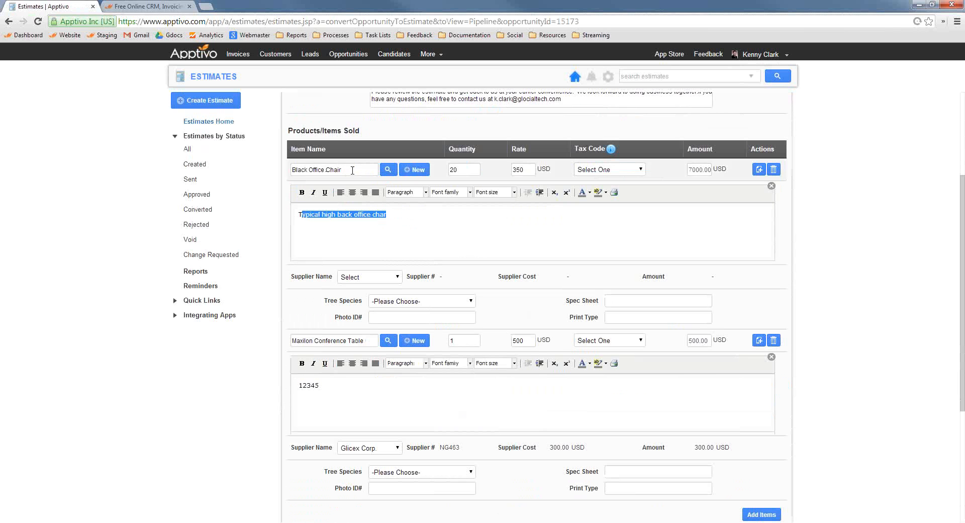
{"action": "left_click_drag", "start_coordinate": [301, 169], "coordinate": [342, 169]}
{"action": "left_click", "coordinate": [528, 170]}
{"action": "left_click", "coordinate": [527, 216]}
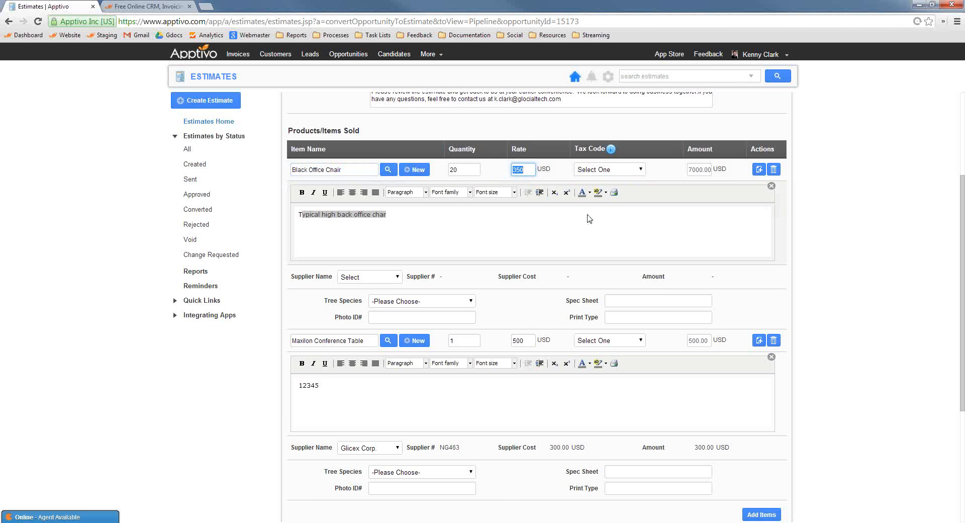
{"action": "scroll", "coordinate": [483, 232], "scroll_direction": "down", "scroll_amount": 1}
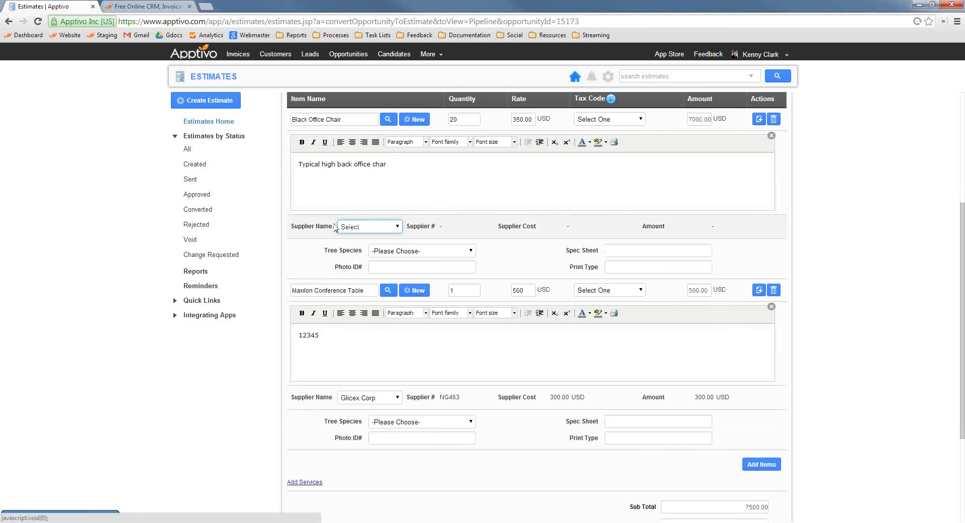
{"action": "left_click_drag", "start_coordinate": [323, 231], "coordinate": [332, 232]}
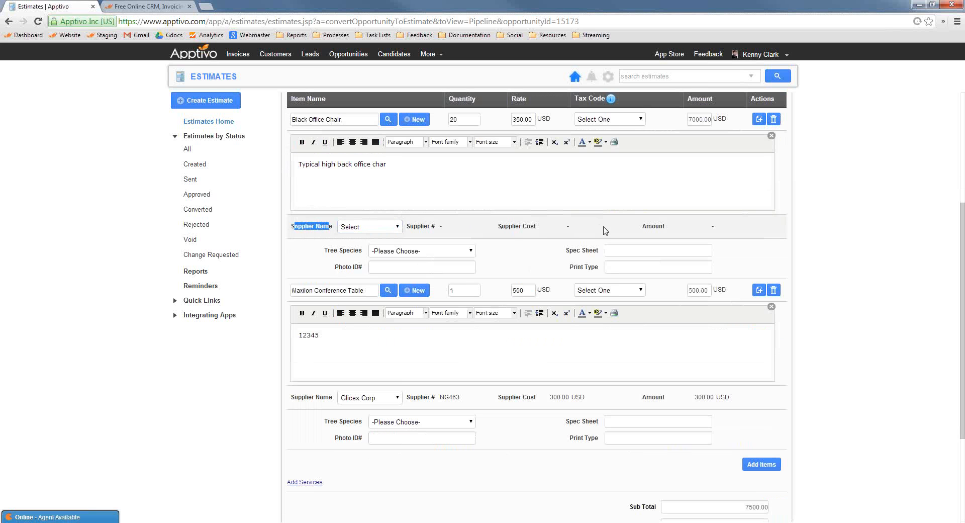
Compare the available suppliers for the Black Office Chair line and set its supplier to Glicex Corp.
{"action": "left_click", "coordinate": [380, 230]}
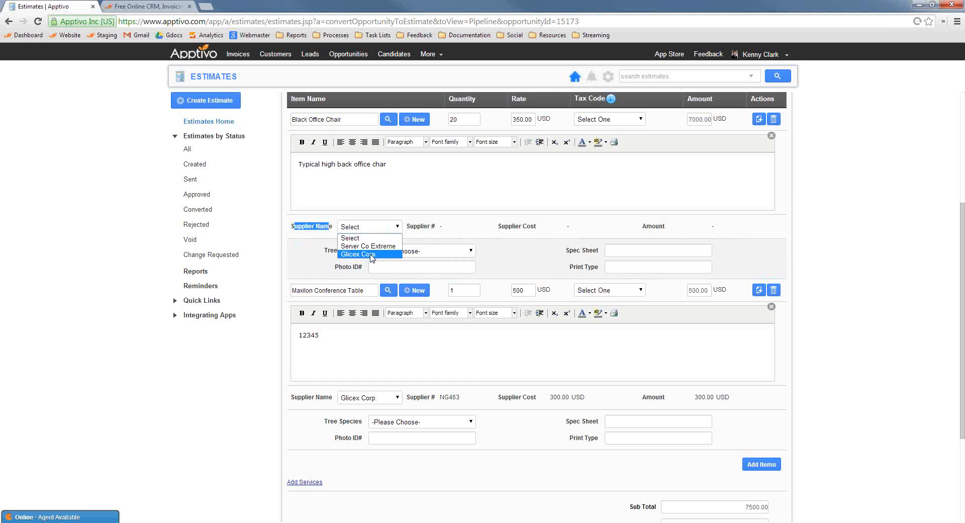
{"action": "left_click", "coordinate": [372, 255]}
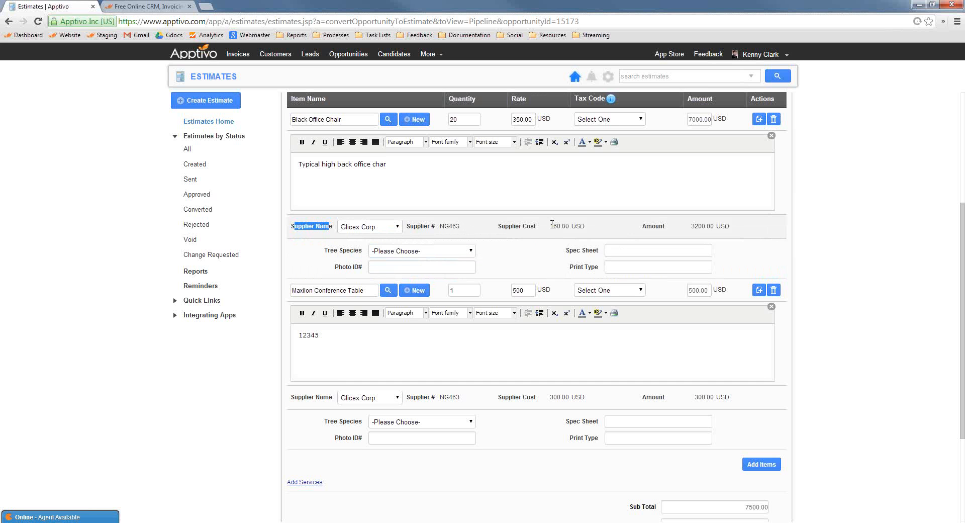
{"action": "left_click", "coordinate": [380, 228]}
{"action": "left_click", "coordinate": [368, 246]}
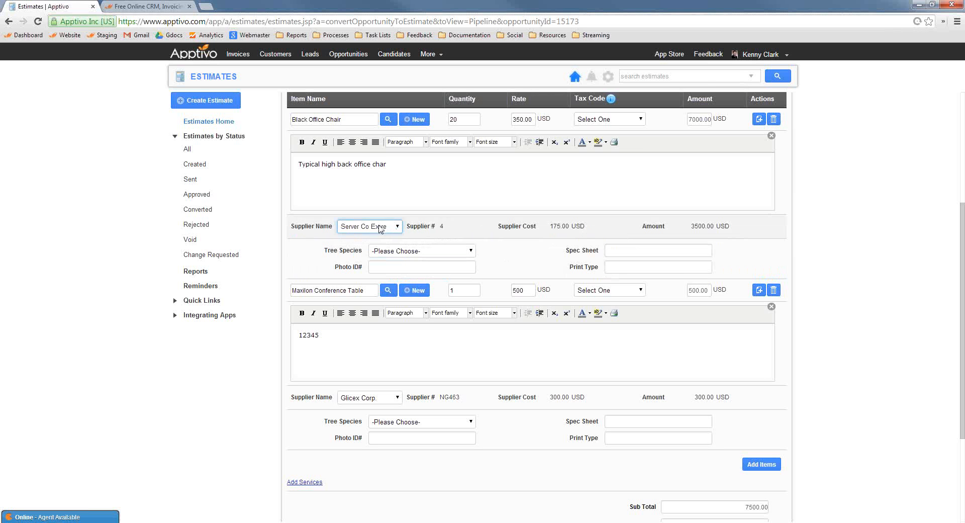
{"action": "left_click", "coordinate": [377, 230]}
{"action": "left_click", "coordinate": [369, 254]}
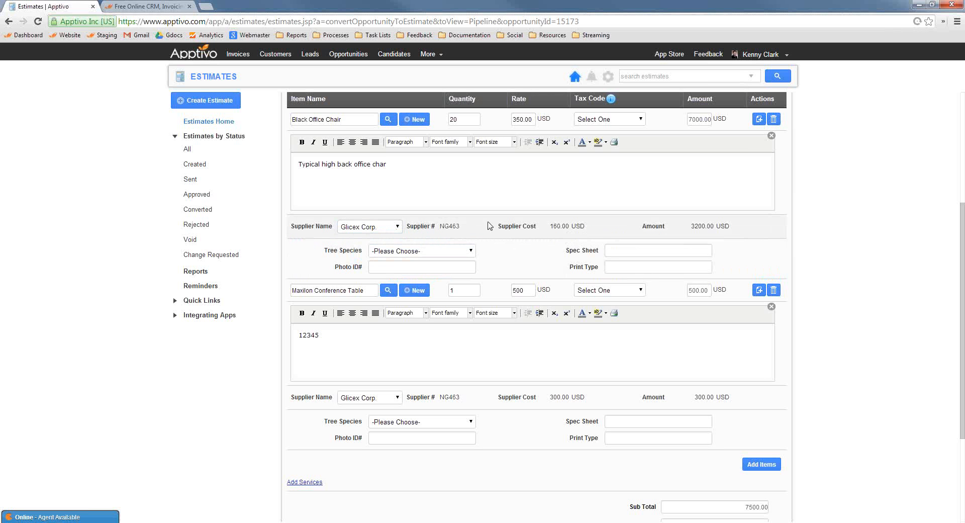
Review the sale amounts and supplier costs of both items along with the estimate's header details.
{"action": "scroll", "coordinate": [570, 234], "scroll_direction": "down", "scroll_amount": 1}
{"action": "left_click_drag", "start_coordinate": [713, 175], "coordinate": [692, 175]}
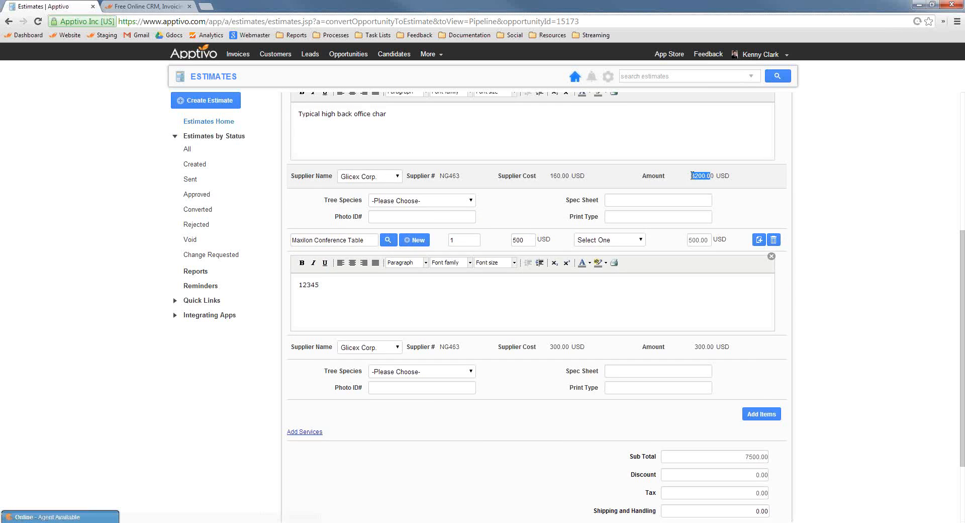
{"action": "scroll", "coordinate": [691, 176], "scroll_direction": "up", "scroll_amount": 2}
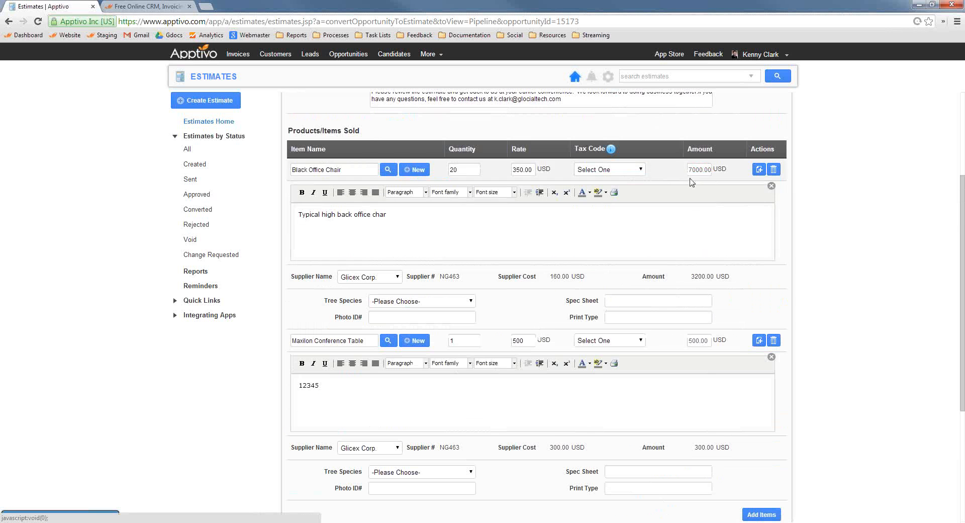
{"action": "scroll", "coordinate": [670, 198], "scroll_direction": "down", "scroll_amount": 2}
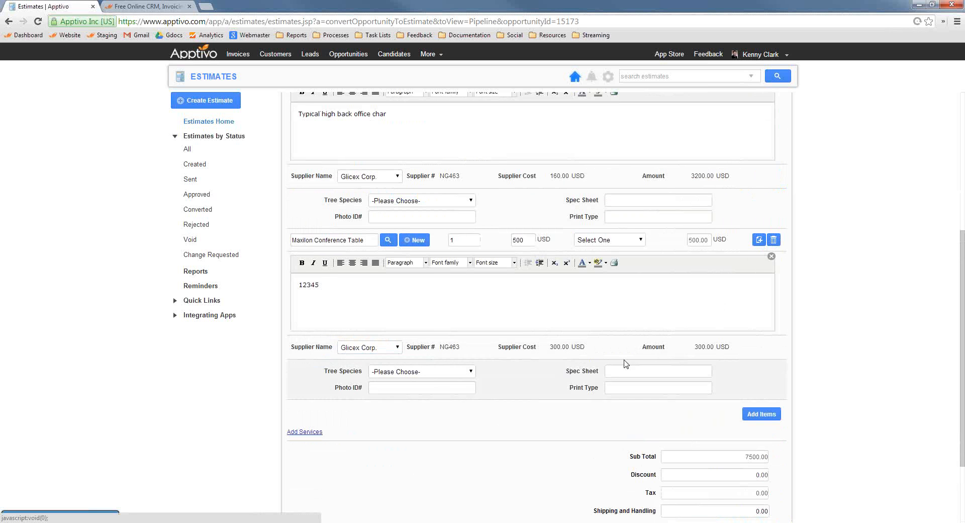
{"action": "scroll", "coordinate": [717, 386], "scroll_direction": "up", "scroll_amount": 1}
{"action": "scroll", "coordinate": [718, 386], "scroll_direction": "up", "scroll_amount": 4}
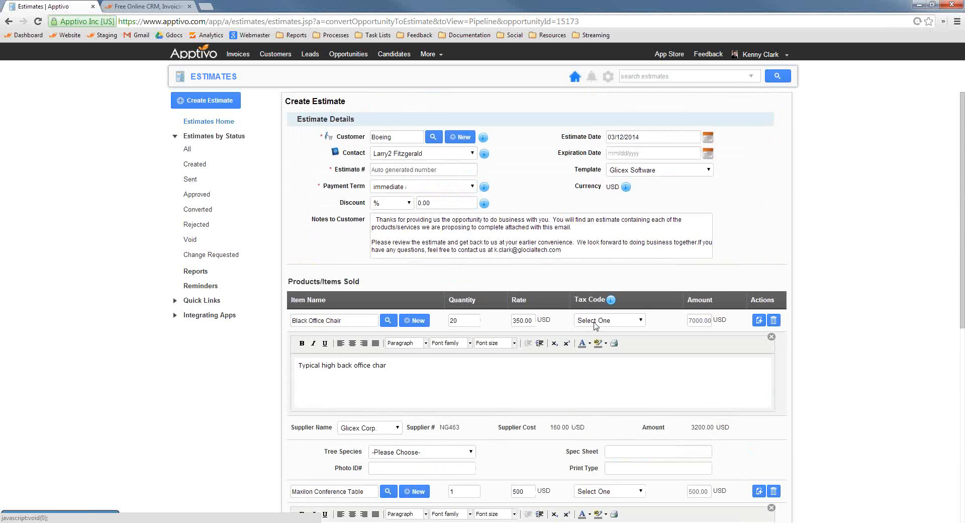
{"action": "scroll", "coordinate": [452, 309], "scroll_direction": "down", "scroll_amount": 5}
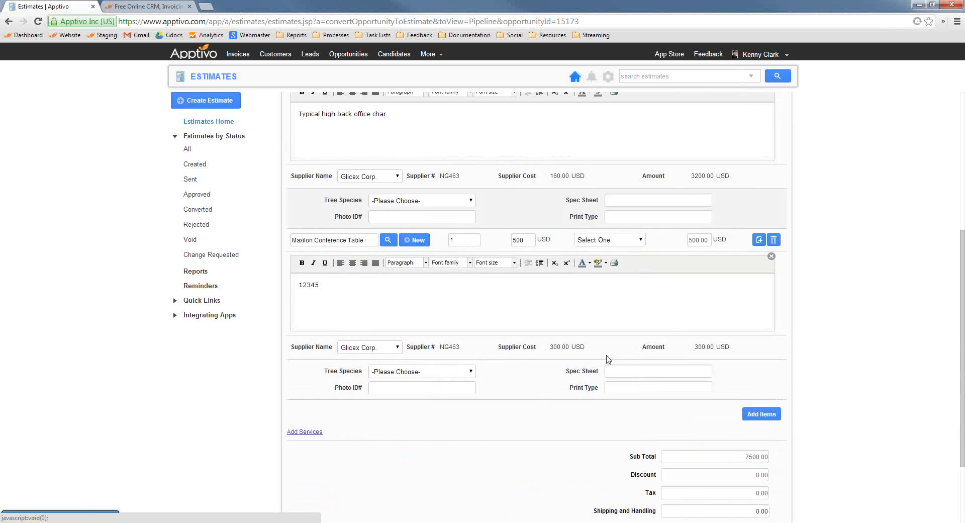
Create the estimate with the option to email it and open the attached estimate PDF.
{"action": "scroll", "coordinate": [607, 358], "scroll_direction": "down", "scroll_amount": 2}
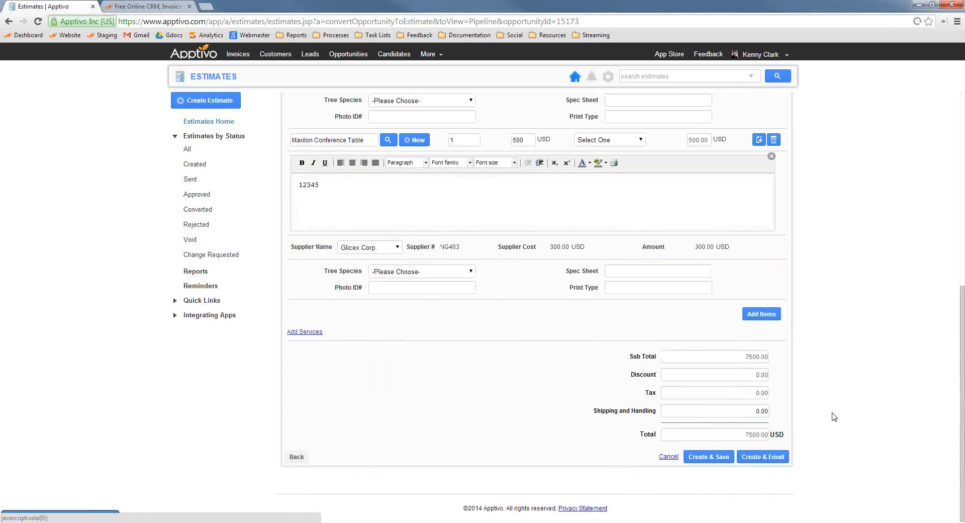
{"action": "scroll", "coordinate": [823, 365], "scroll_direction": "up", "scroll_amount": 1}
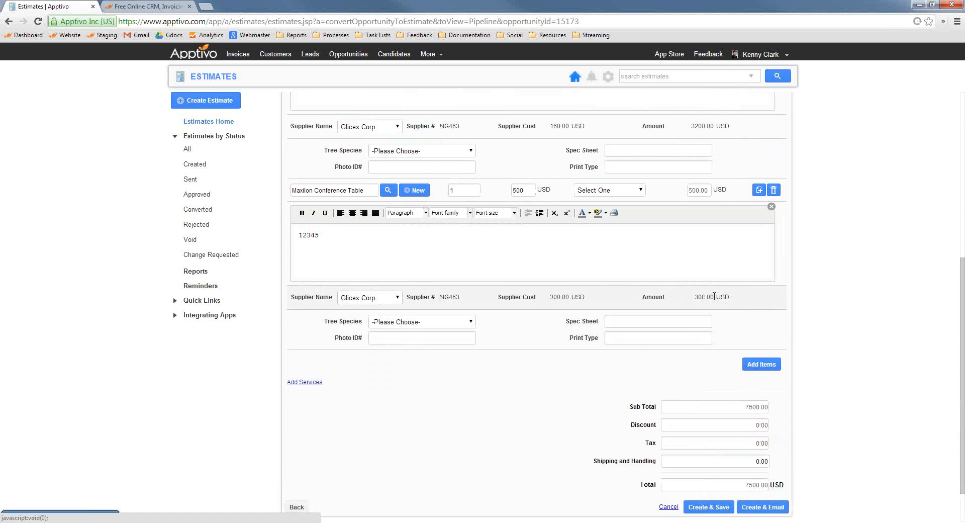
{"action": "scroll", "coordinate": [814, 458], "scroll_direction": "down", "scroll_amount": 1}
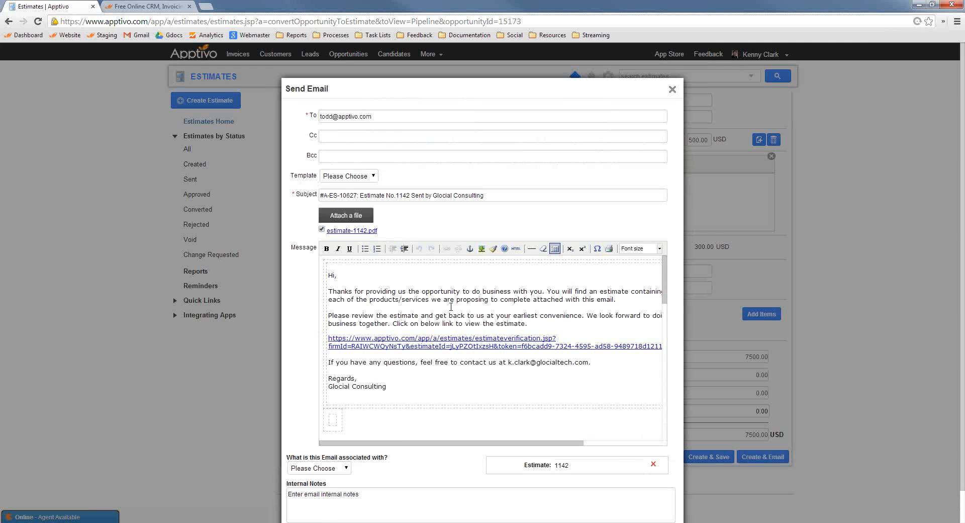
{"action": "left_click", "coordinate": [356, 234]}
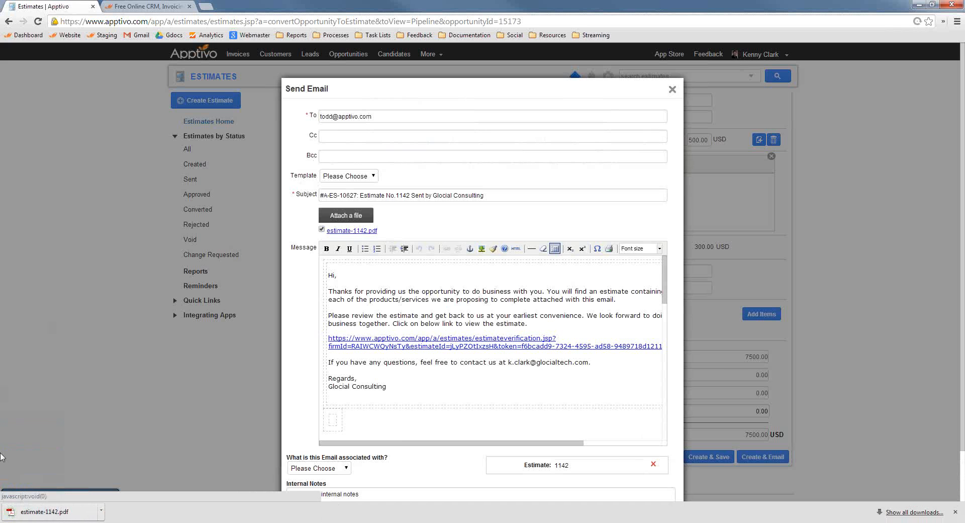
{"action": "left_click", "coordinate": [30, 512]}
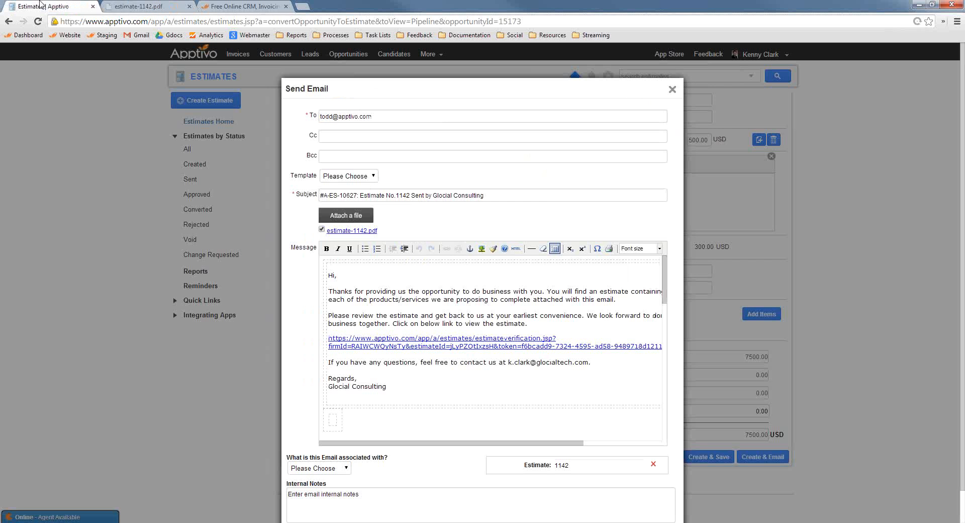
Return to the estimate email, close it without sending, and review the created estimate's items and totals.
{"action": "left_click", "coordinate": [43, 6]}
{"action": "left_click", "coordinate": [672, 90]}
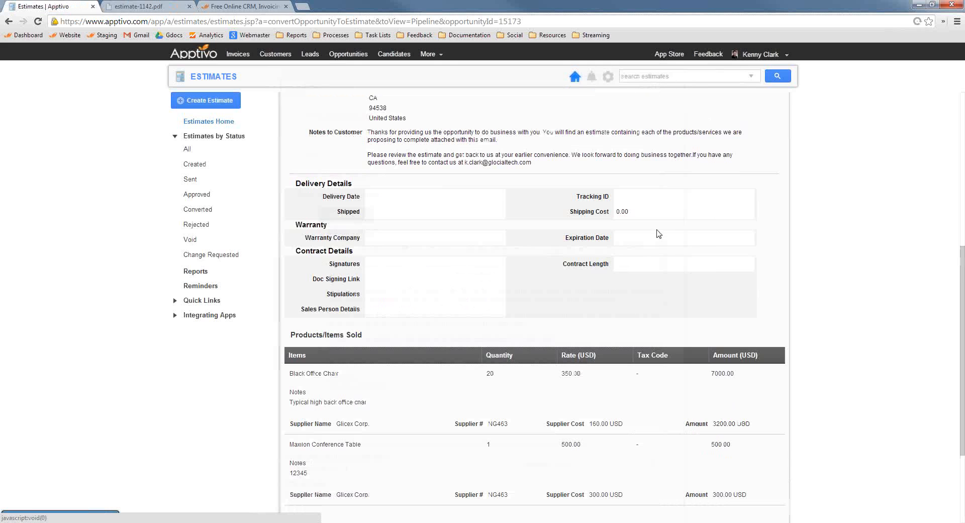
{"action": "scroll", "coordinate": [509, 369], "scroll_direction": "down", "scroll_amount": 3}
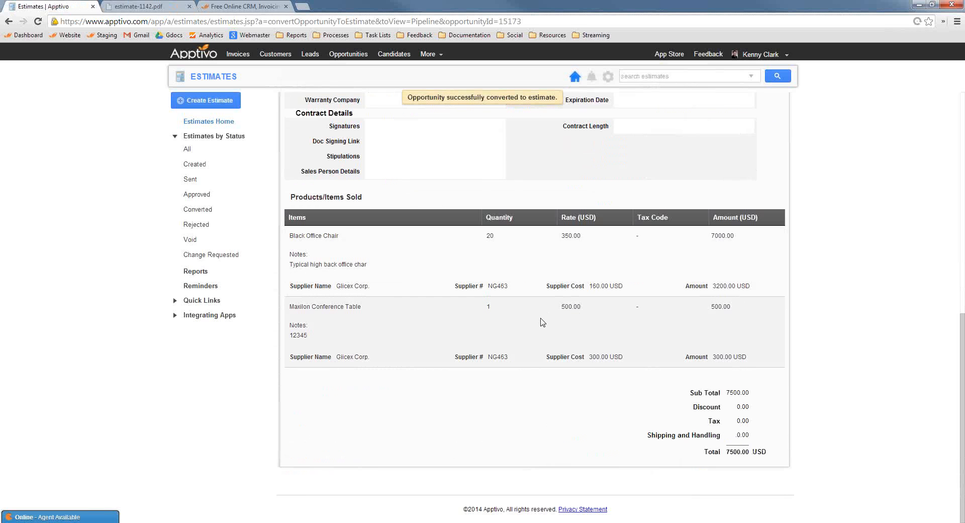
{"action": "scroll", "coordinate": [503, 366], "scroll_direction": "up", "scroll_amount": 10}
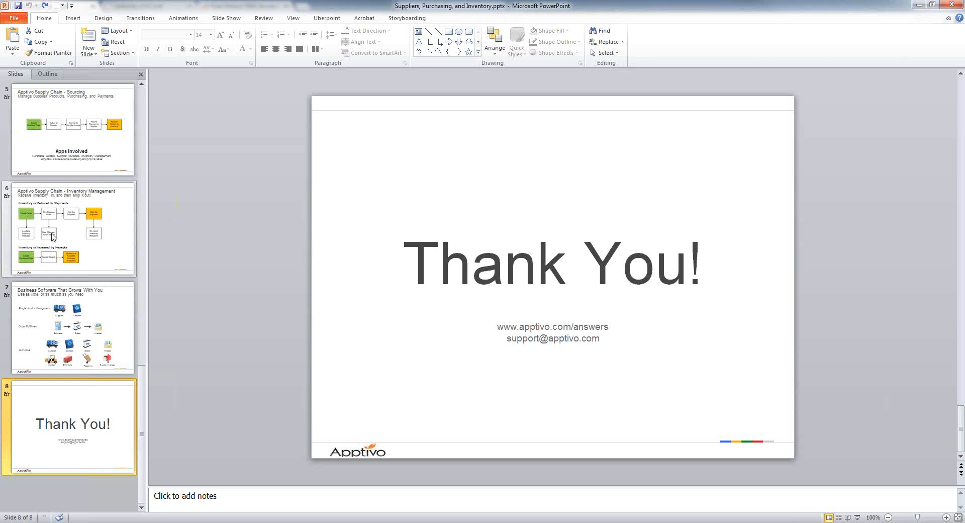
Switch to the PowerPoint presentation and examine the order-to-invoice flow on the Apptivo Supply Chain - Fulfillment slide.
{"action": "scroll", "coordinate": [53, 236], "scroll_direction": "up", "scroll_amount": 3}
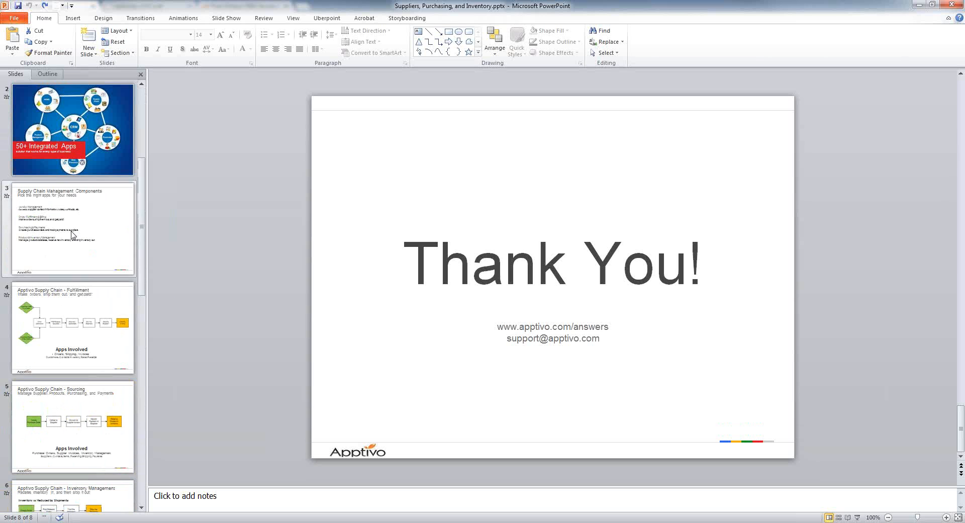
{"action": "left_click", "coordinate": [87, 332]}
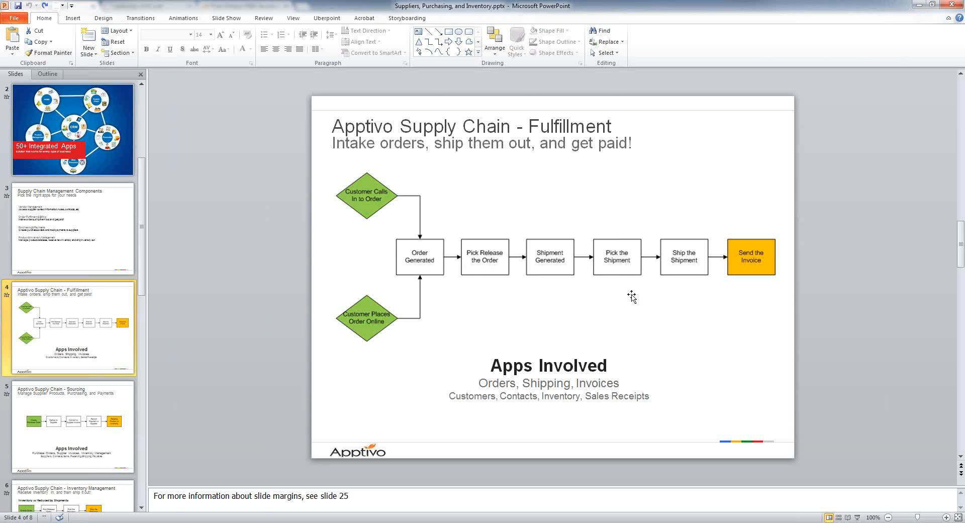
{"action": "left_click", "coordinate": [917, 4]}
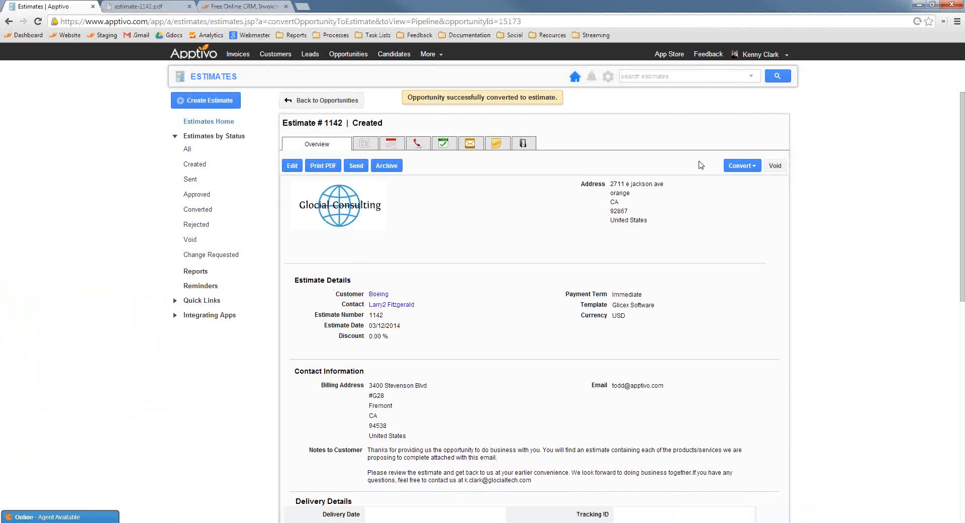
Convert the estimate to an order in Apptivo and make the shipping address the same as billing.
{"action": "left_click", "coordinate": [741, 165]}
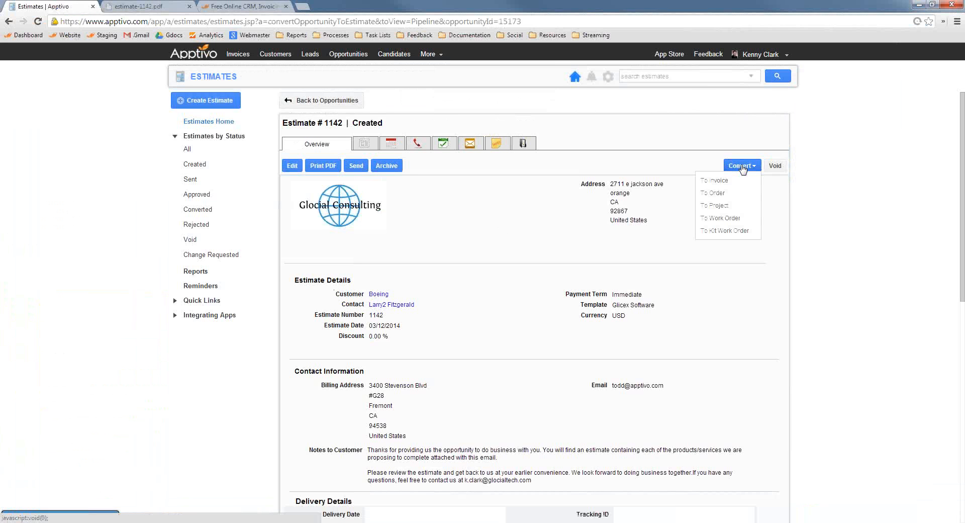
{"action": "left_click", "coordinate": [717, 194]}
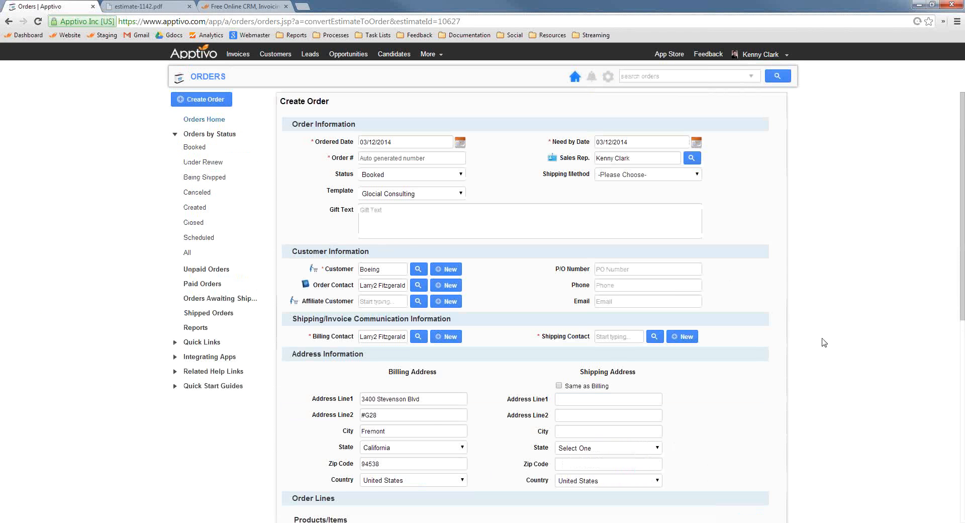
{"action": "scroll", "coordinate": [824, 342], "scroll_direction": "down", "scroll_amount": 2}
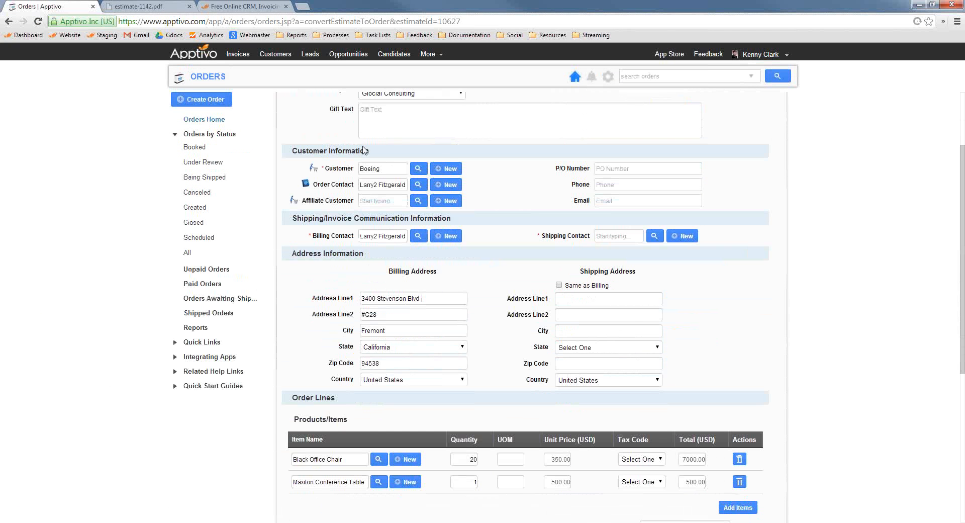
{"action": "left_click", "coordinate": [560, 286]}
Set the payment term of the new order to Net 30.
{"action": "scroll", "coordinate": [739, 330], "scroll_direction": "down", "scroll_amount": 5}
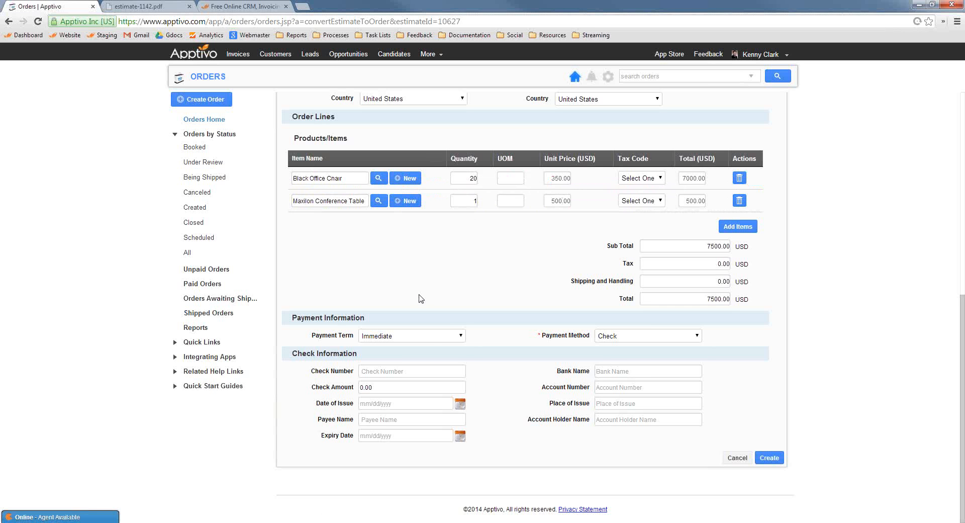
{"action": "left_click", "coordinate": [431, 337]}
{"action": "left_click", "coordinate": [441, 369]}
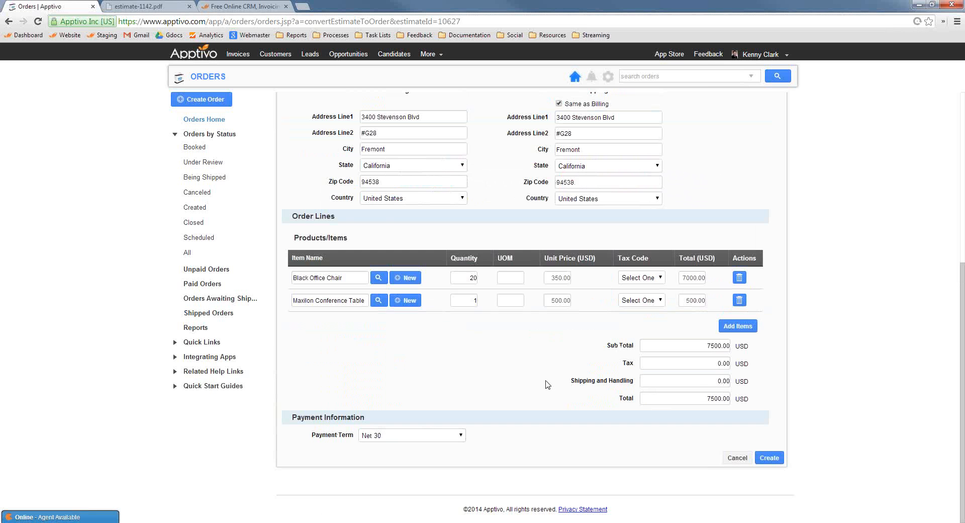
Check the order's addresses and the Black Office Chair line's name and quantity, and create the order.
{"action": "scroll", "coordinate": [547, 385], "scroll_direction": "up", "scroll_amount": 9}
{"action": "scroll", "coordinate": [522, 394], "scroll_direction": "down", "scroll_amount": 9}
{"action": "scroll", "coordinate": [513, 395], "scroll_direction": "up", "scroll_amount": 4}
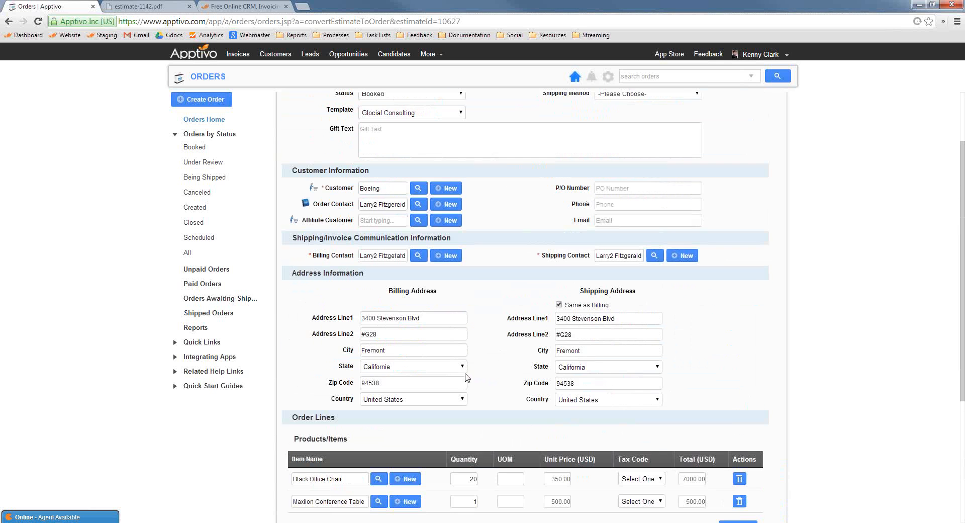
{"action": "scroll", "coordinate": [467, 377], "scroll_direction": "down", "scroll_amount": 4}
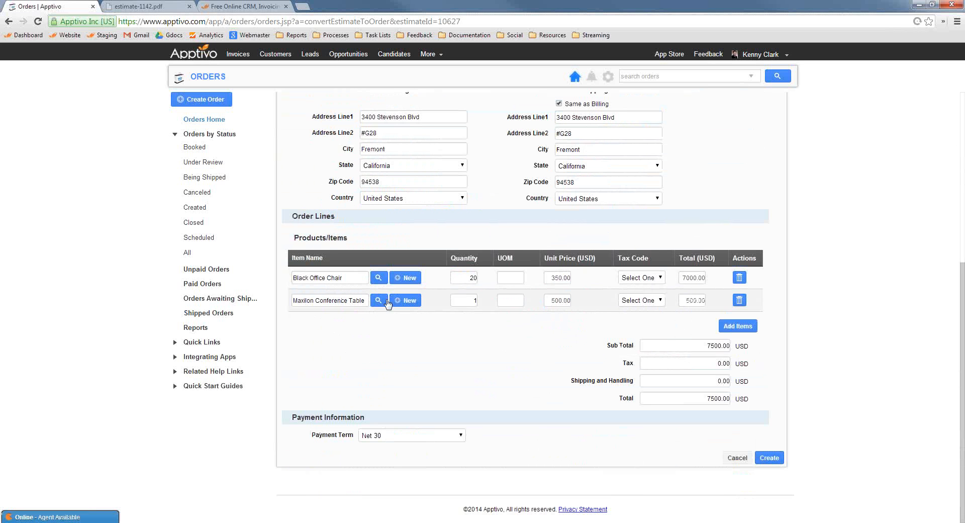
{"action": "left_click_drag", "start_coordinate": [467, 280], "coordinate": [489, 280]}
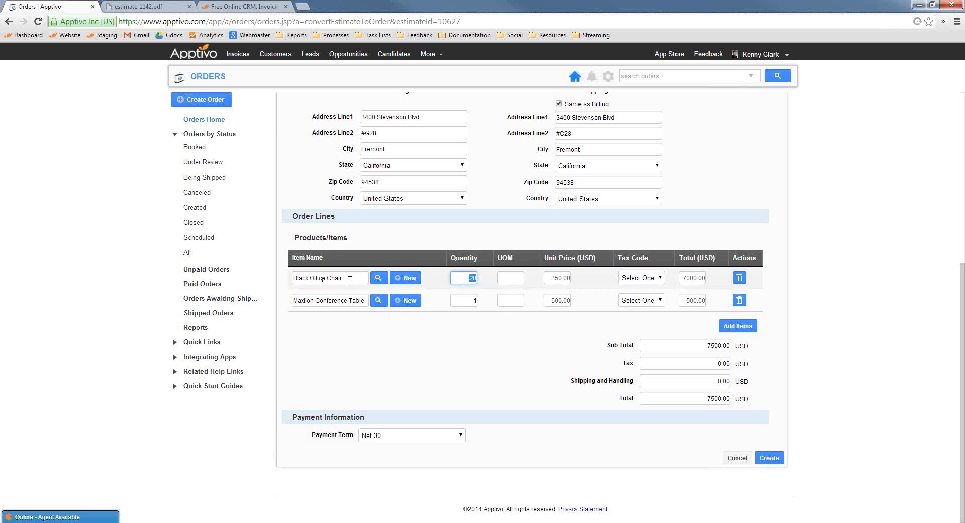
{"action": "left_click_drag", "start_coordinate": [349, 279], "coordinate": [292, 277]}
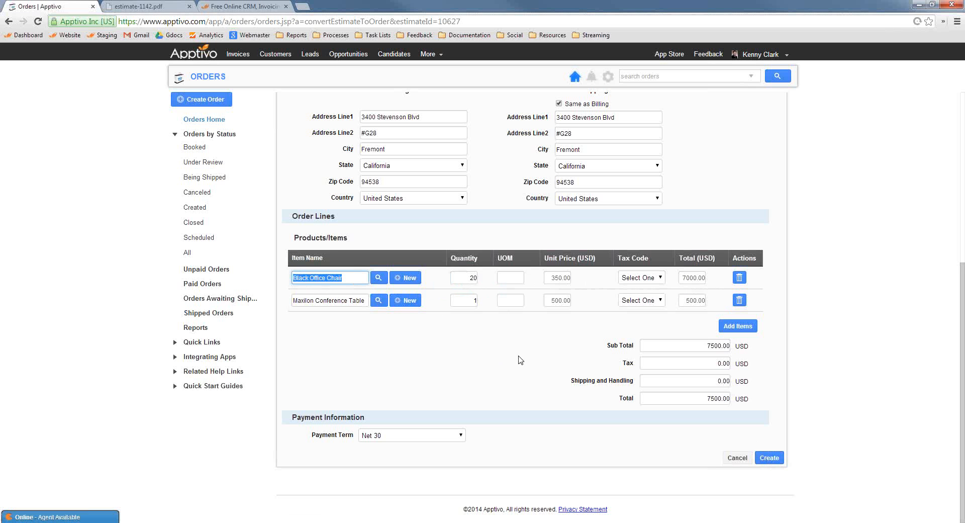
{"action": "left_click", "coordinate": [770, 459]}
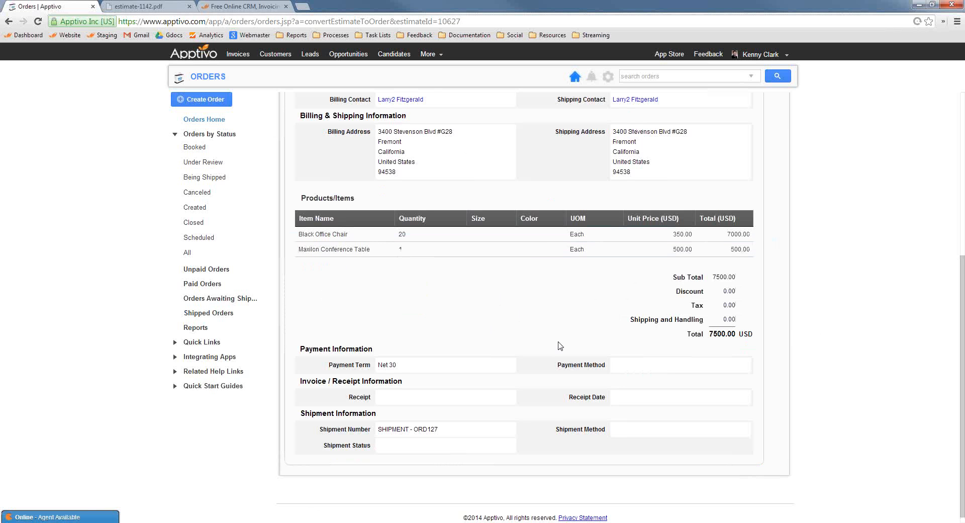
{"action": "scroll", "coordinate": [558, 345], "scroll_direction": "up", "scroll_amount": 5}
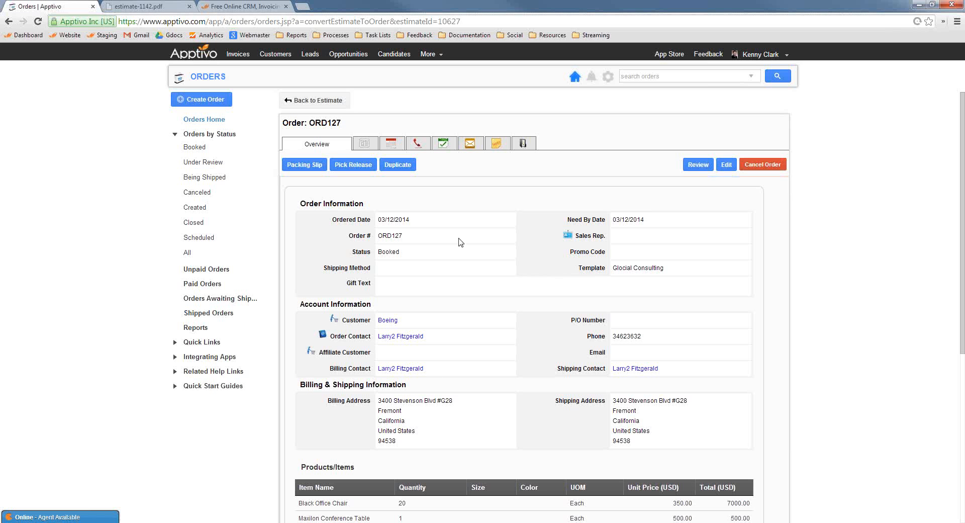
Open Item Inventory and look up the Black Office Chair's on-hand and available quantities under directory letter B.
{"action": "left_click", "coordinate": [430, 55]}
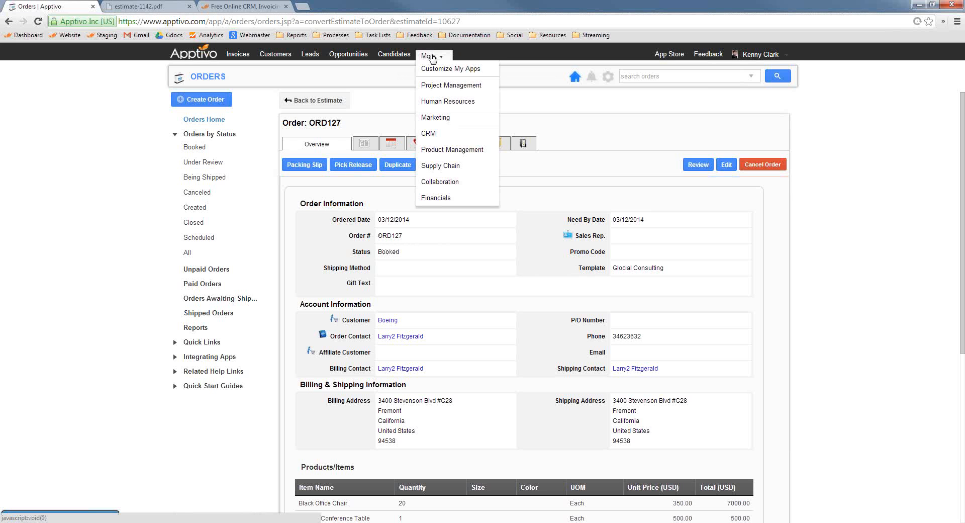
{"action": "mouse_move", "coordinate": [452, 165]}
{"action": "left_click", "coordinate": [531, 170]}
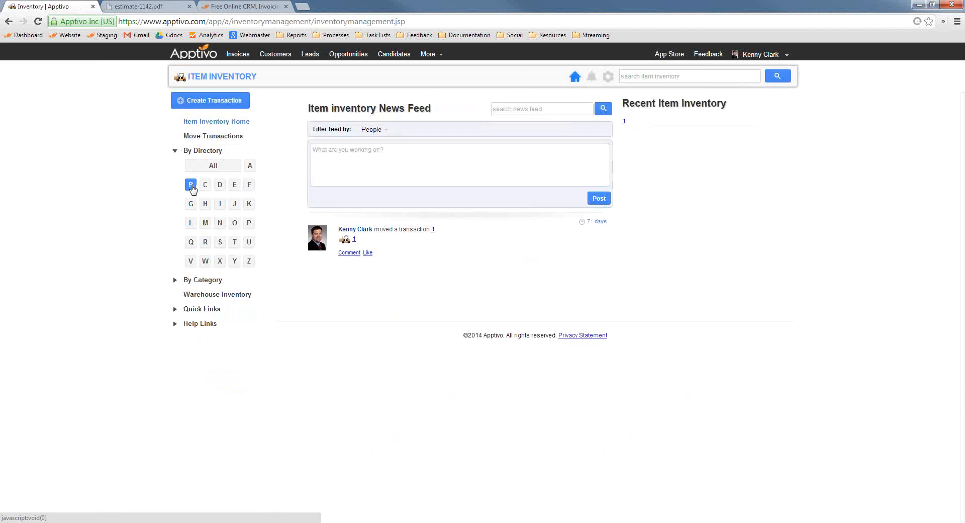
{"action": "left_click", "coordinate": [191, 185]}
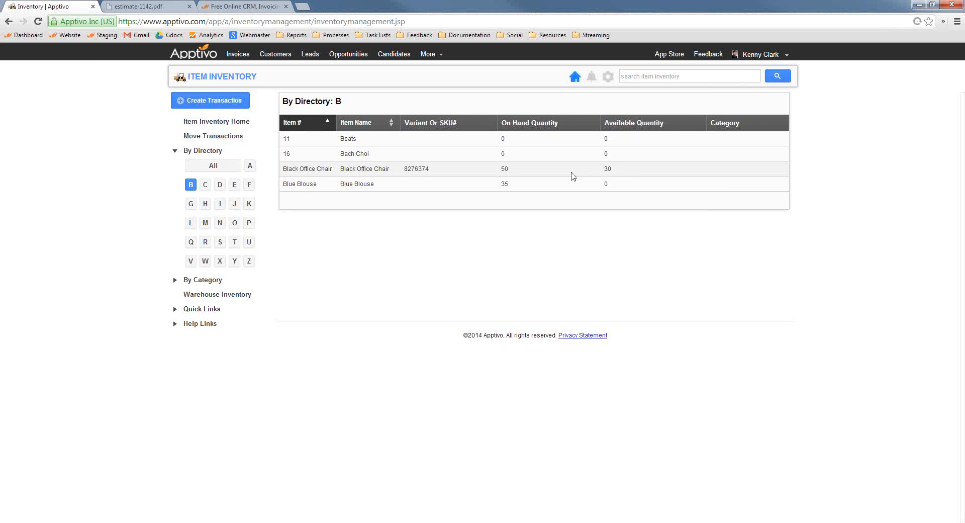
{"action": "double_click", "coordinate": [504, 170]}
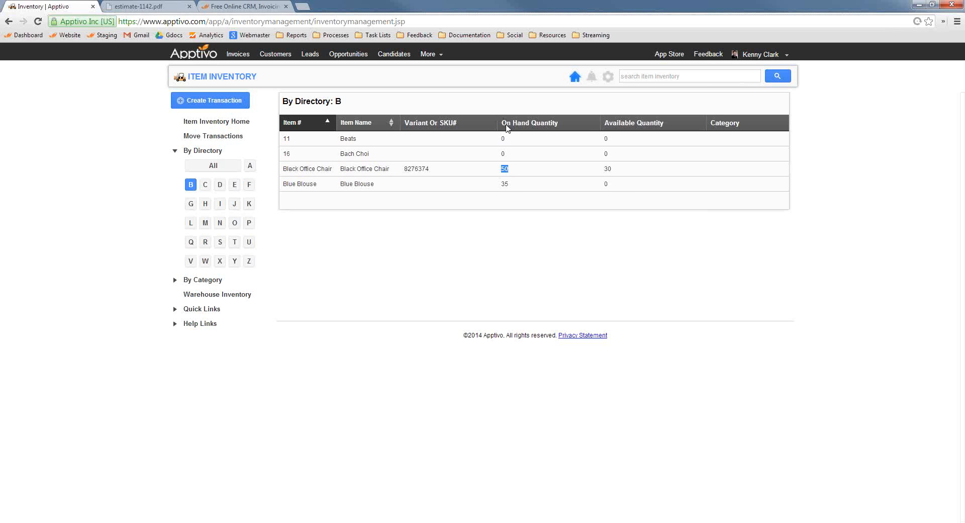
Compare the Black Office Chair's available quantity with its on-hand quantity in the item inventory list.
{"action": "double_click", "coordinate": [607, 169]}
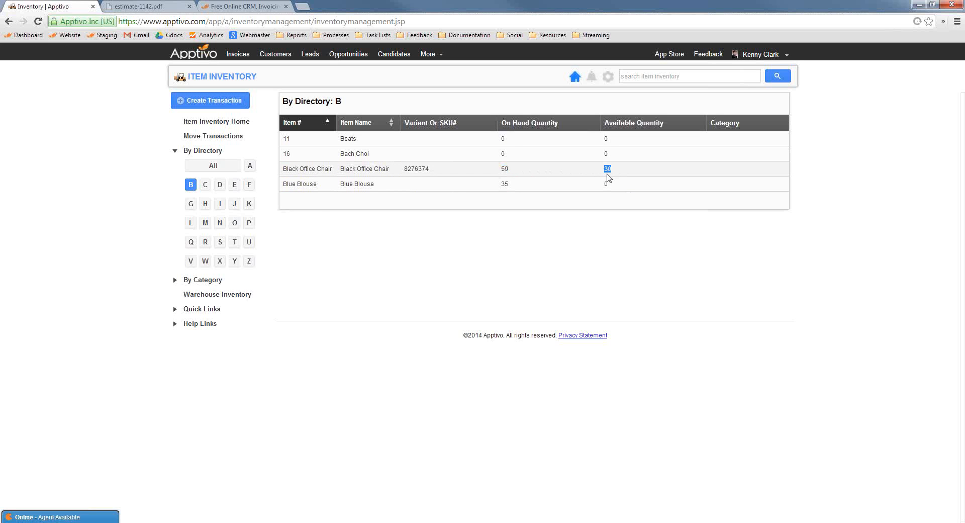
{"action": "left_click", "coordinate": [608, 168]}
{"action": "double_click", "coordinate": [607, 169]}
{"action": "triple_click", "coordinate": [505, 169]}
{"action": "left_click", "coordinate": [513, 169]}
{"action": "double_click", "coordinate": [505, 169]}
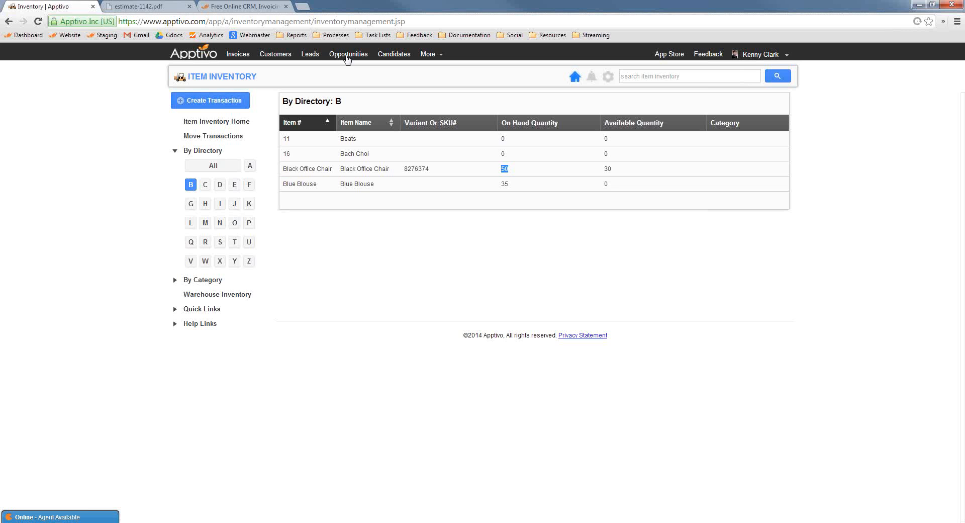
Start a new order in the Orders app for the customer Maxilon.
{"action": "mouse_move", "coordinate": [428, 55]}
{"action": "mouse_move", "coordinate": [450, 165]}
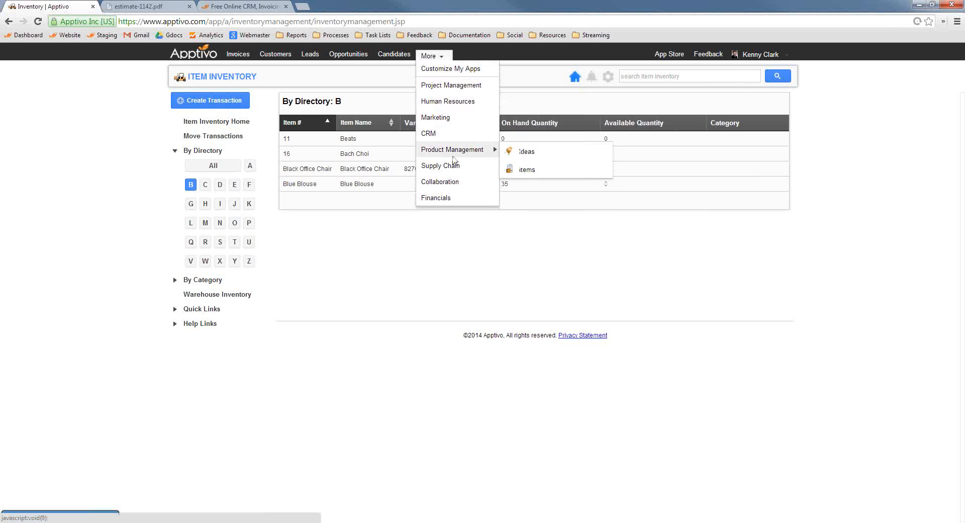
{"action": "left_click", "coordinate": [526, 185]}
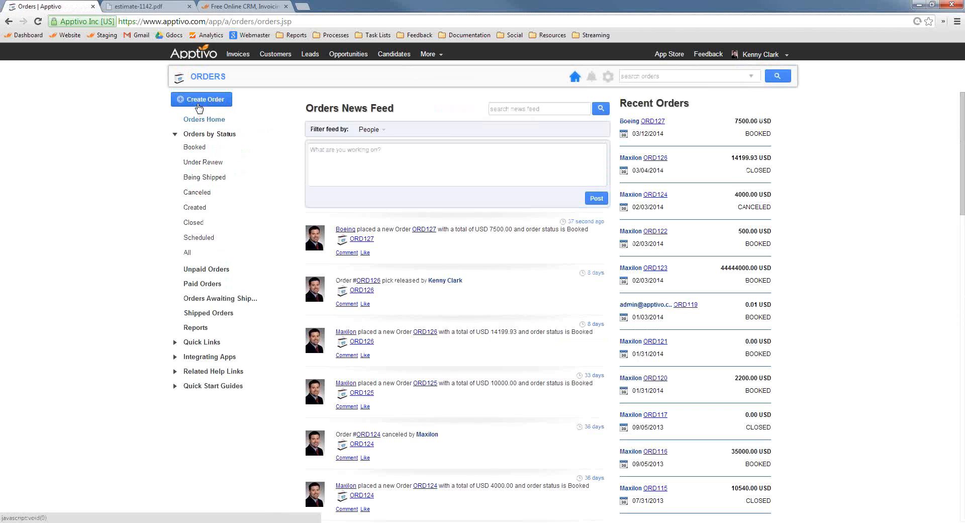
{"action": "left_click", "coordinate": [193, 100]}
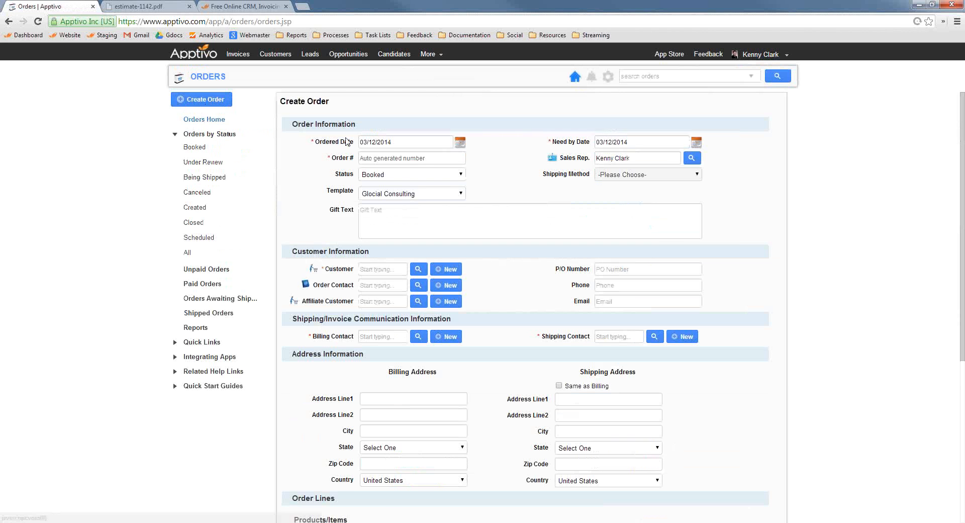
{"action": "left_click", "coordinate": [383, 267]}
{"action": "type", "text": "Max"}
{"action": "left_click", "coordinate": [384, 296]}
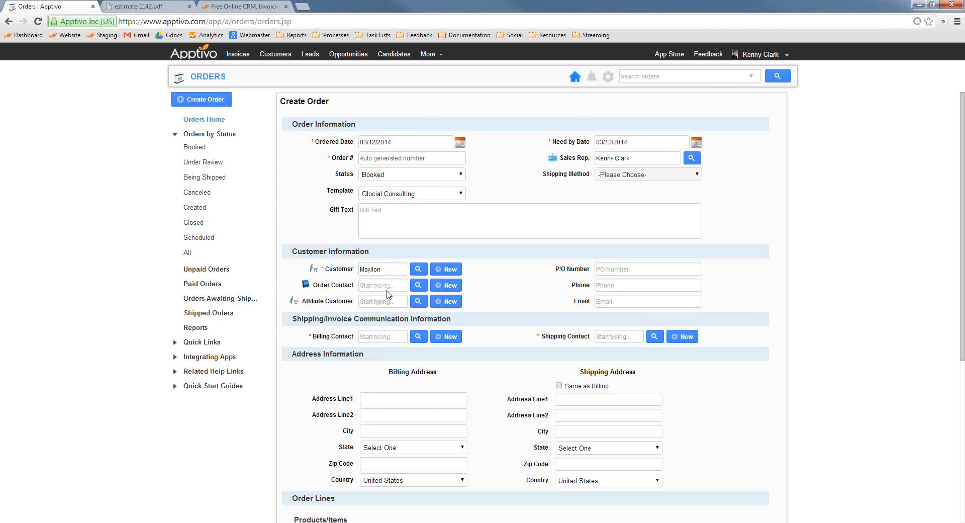
Add the Black Office Chair to the order lines with a quantity of 40.
{"action": "scroll", "coordinate": [534, 309], "scroll_direction": "down", "scroll_amount": 5}
{"action": "left_click", "coordinate": [345, 310]}
{"action": "type", "text": "black"}
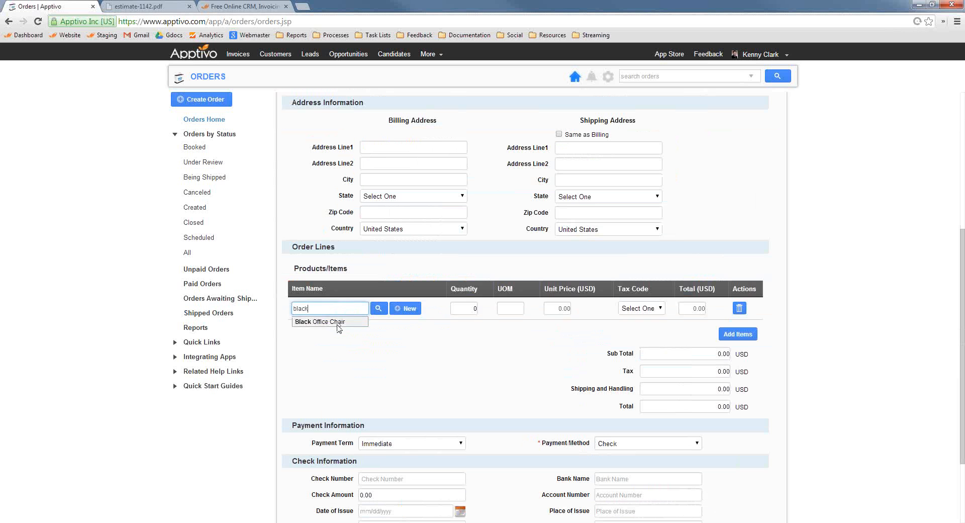
{"action": "left_click", "coordinate": [327, 323]}
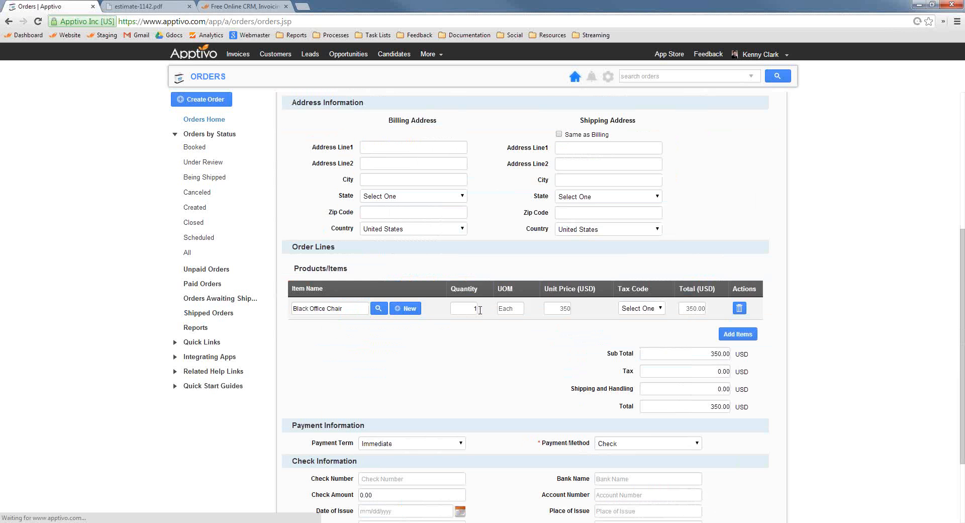
{"action": "type", "text": "40"}
Set the order's payment term to Net 30 and select the customer's billing contact.
{"action": "scroll", "coordinate": [493, 316], "scroll_direction": "down", "scroll_amount": 2}
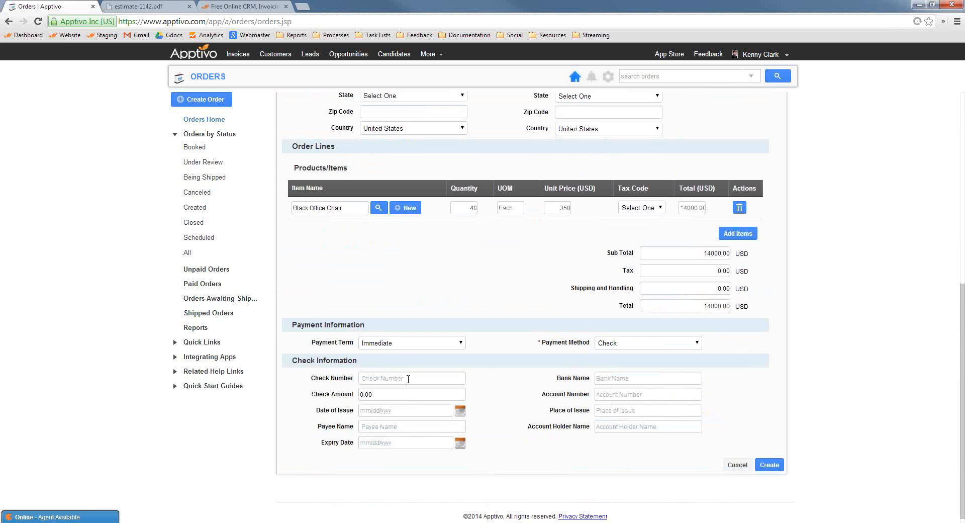
{"action": "left_click", "coordinate": [422, 342]}
{"action": "left_click", "coordinate": [374, 370]}
{"action": "scroll", "coordinate": [445, 221], "scroll_direction": "up", "scroll_amount": 5}
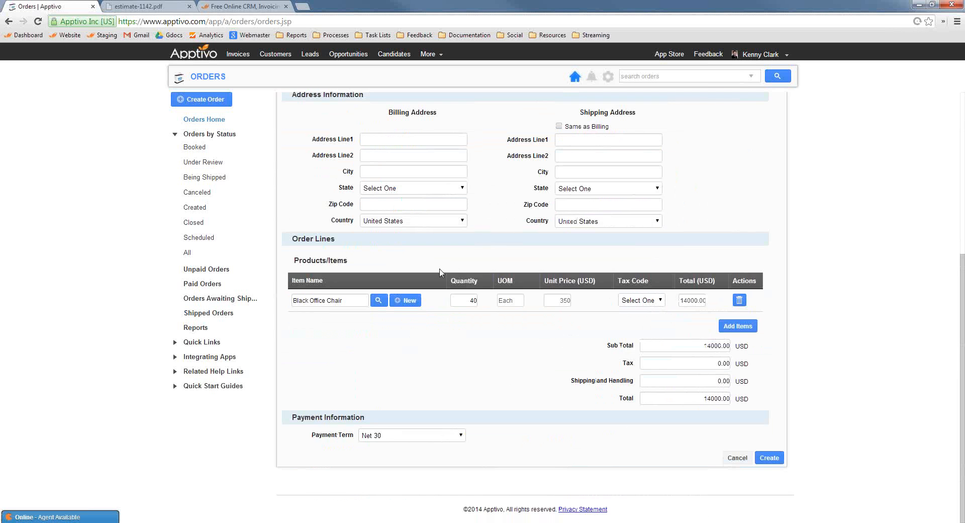
{"action": "left_click", "coordinate": [367, 279]}
{"action": "type", "text": "ja"}
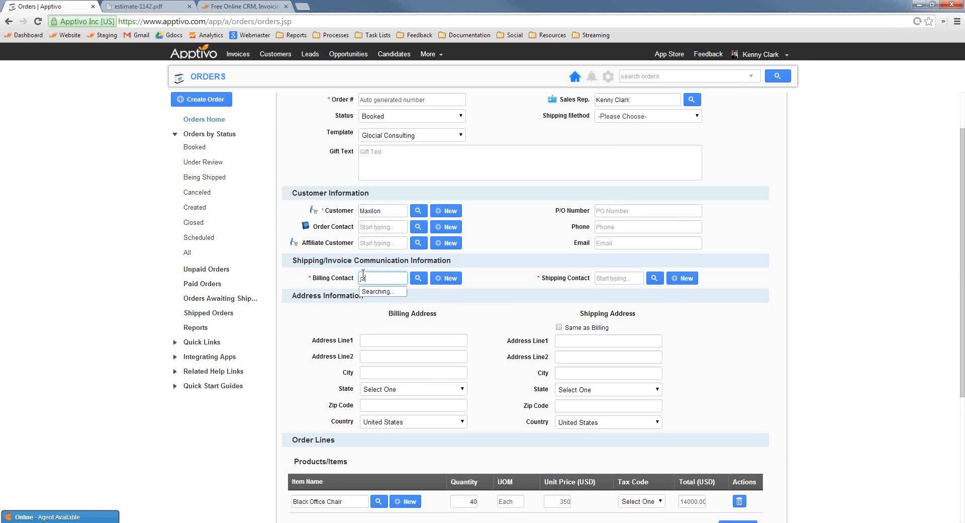
{"action": "left_click", "coordinate": [379, 300]}
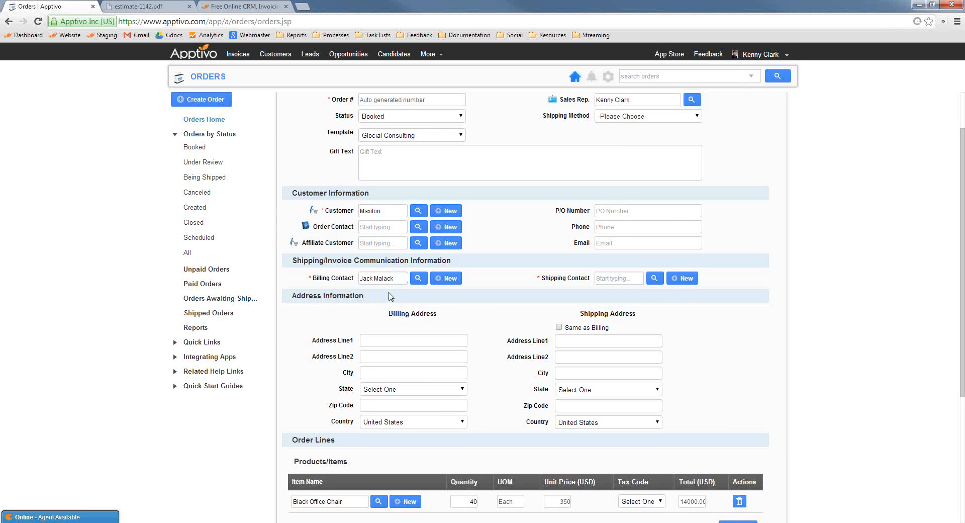
Make the shipping details same as billing and try to create the order for 40 chairs.
{"action": "left_click", "coordinate": [558, 327]}
{"action": "scroll", "coordinate": [747, 390], "scroll_direction": "down", "scroll_amount": 4}
{"action": "left_click", "coordinate": [769, 458]}
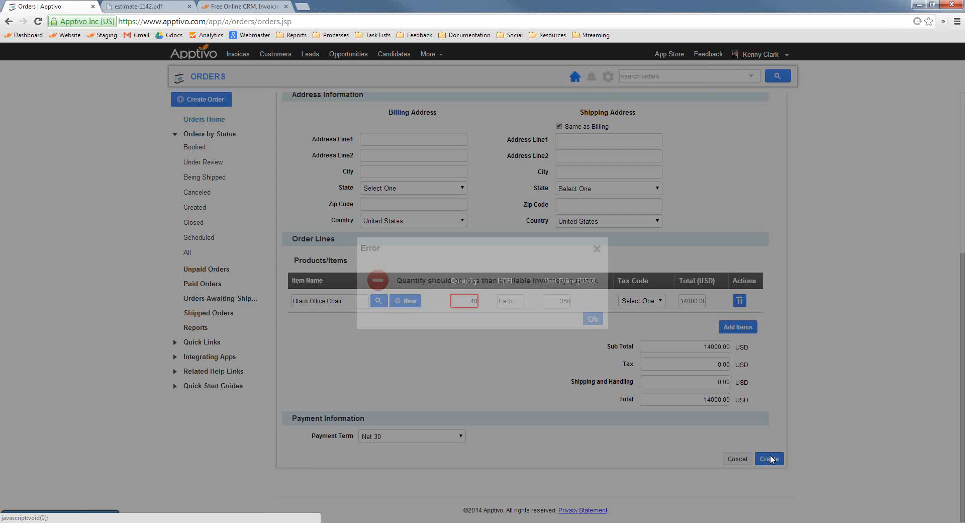
{"action": "mouse_move", "coordinate": [406, 280]}
{"action": "left_mouse_down"}
{"action": "mouse_move", "coordinate": [596, 280]}
{"action": "mouse_move", "coordinate": [398, 282]}
{"action": "left_mouse_up"}
{"action": "left_click", "coordinate": [573, 282]}
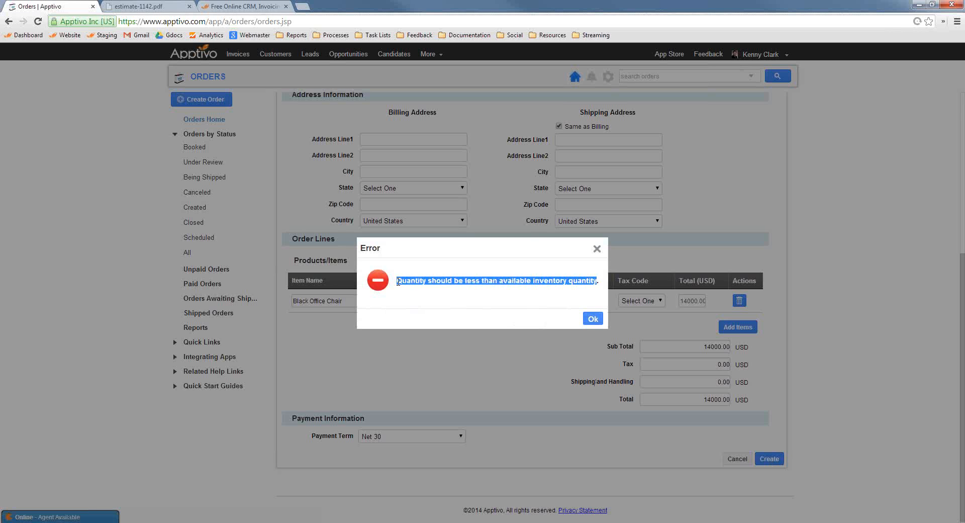
{"action": "left_click", "coordinate": [482, 301]}
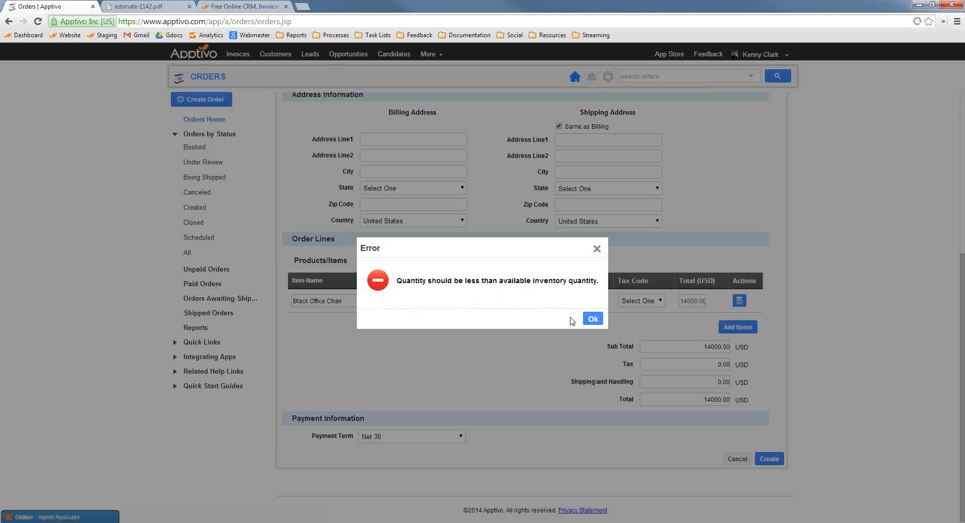
{"action": "left_click", "coordinate": [597, 248]}
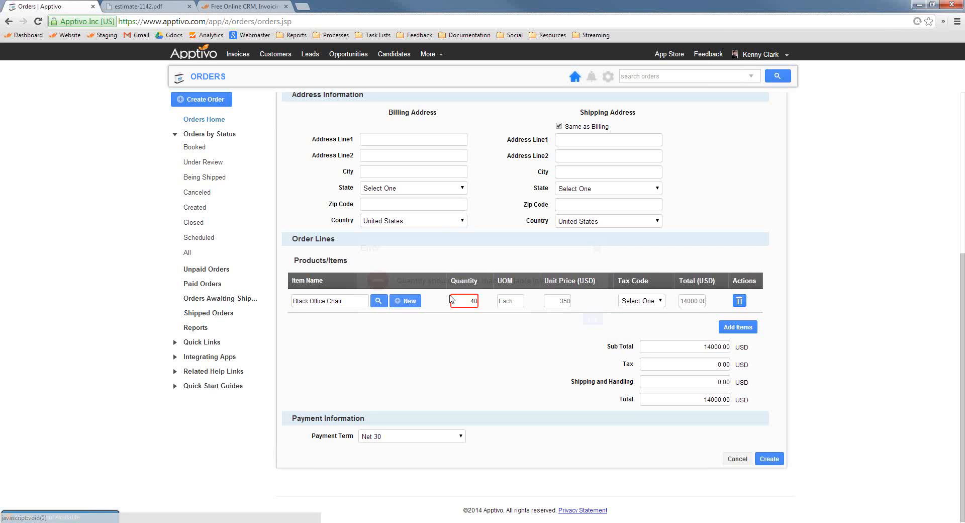
Set the Black Office Chair line's quantity to 25.
{"action": "key", "text": "BackSpace"}
{"action": "key", "text": "BackSpace"}
{"action": "type", "text": "2"}
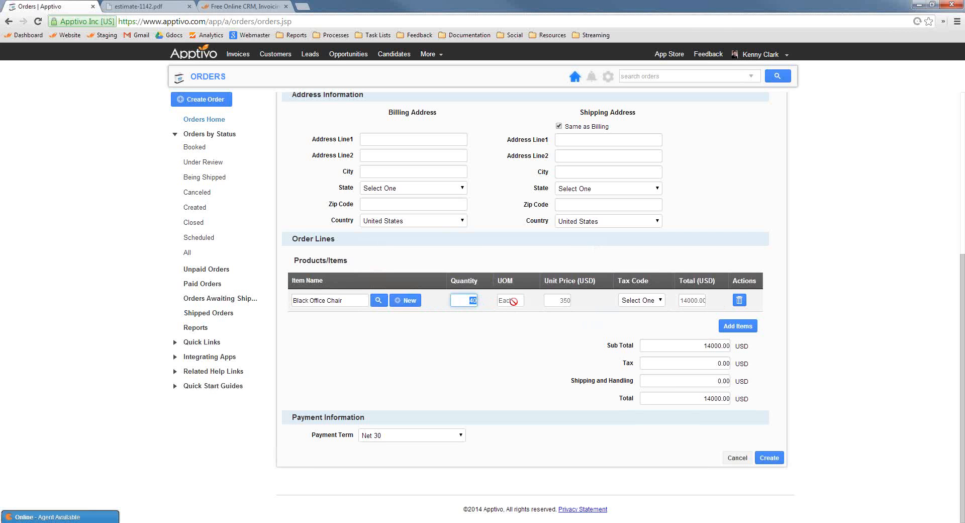
{"action": "type", "text": "5"}
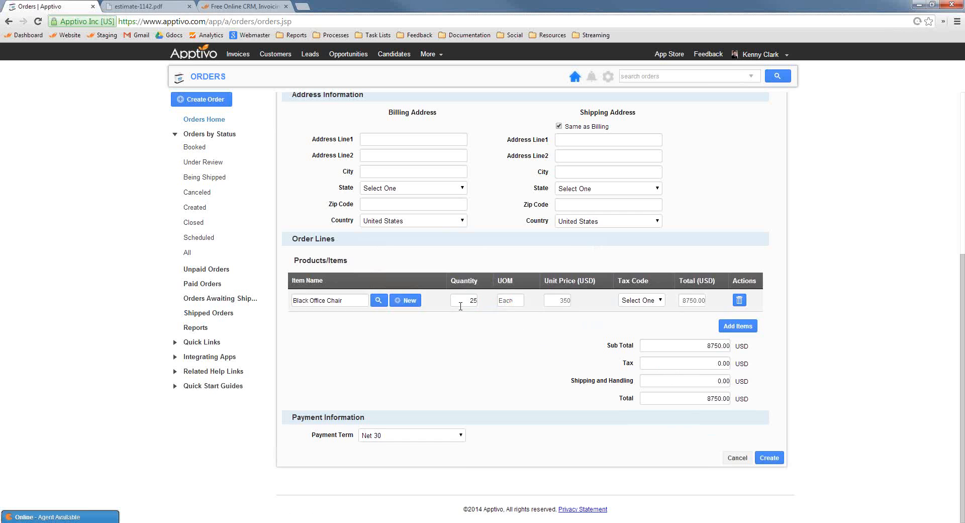
Leave the unsaved order, open the Boeing order among the booked orders, and pick release it.
{"action": "scroll", "coordinate": [436, 342], "scroll_direction": "up", "scroll_amount": 5}
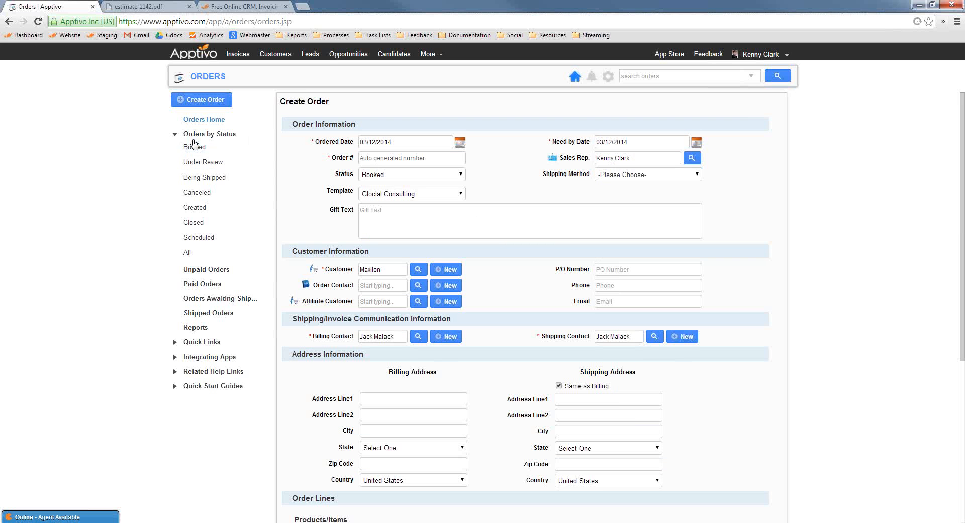
{"action": "left_click", "coordinate": [198, 150]}
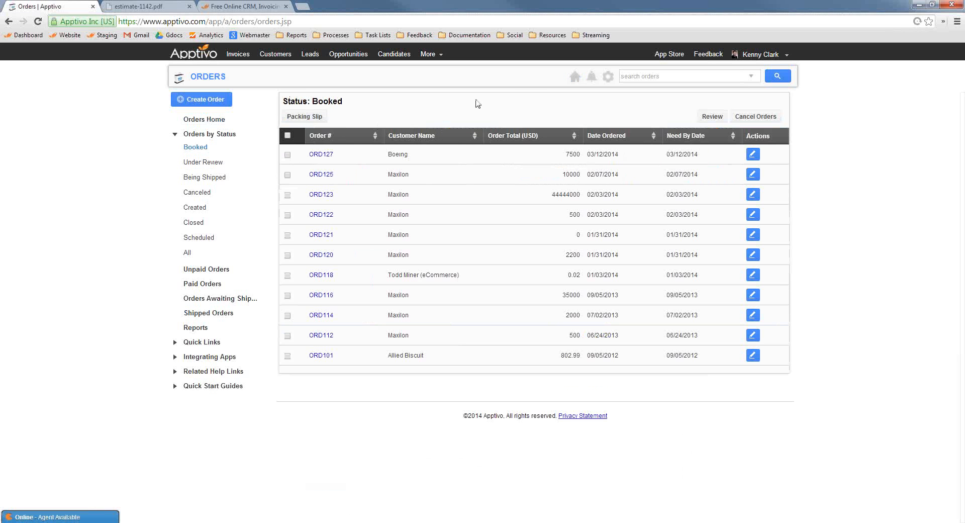
{"action": "left_click", "coordinate": [322, 156]}
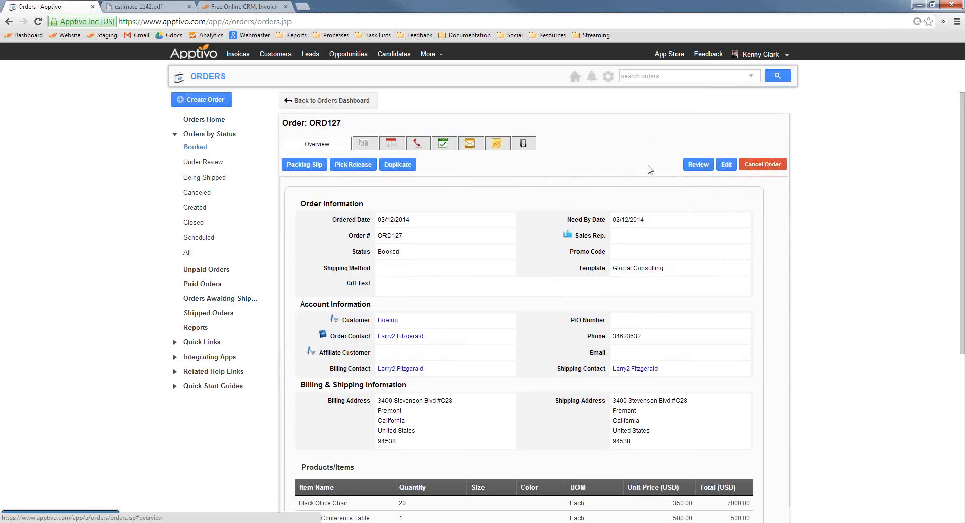
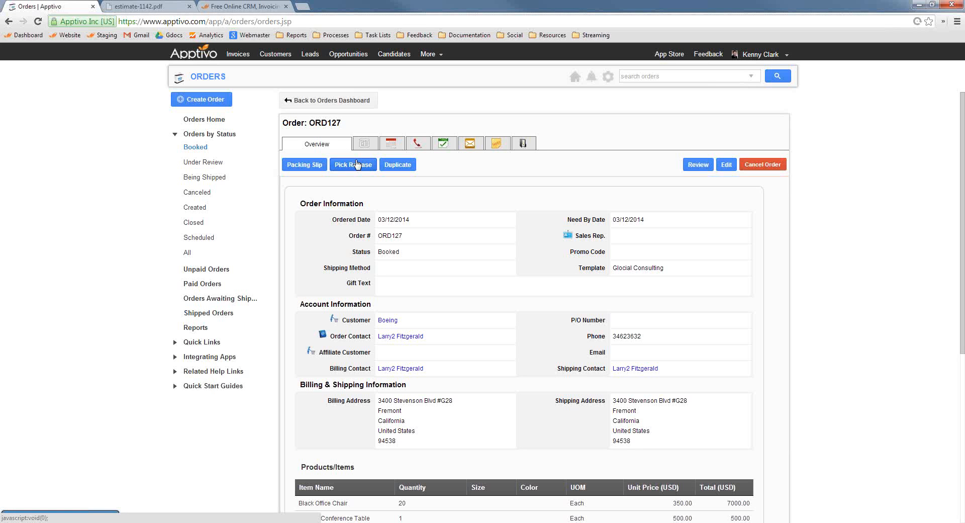
{"action": "left_click", "coordinate": [356, 164]}
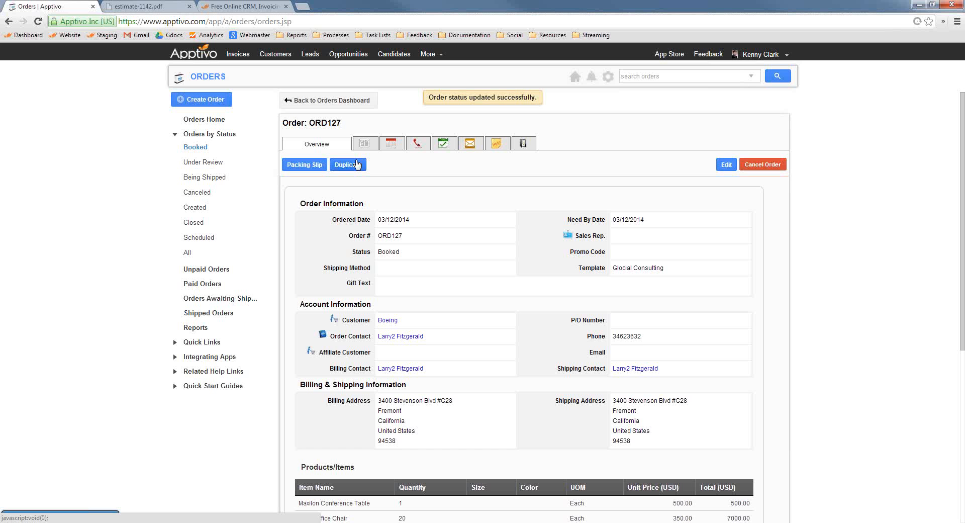
Check the Boeing order's shipment information and list the orders awaiting shipment.
{"action": "scroll", "coordinate": [513, 290], "scroll_direction": "down", "scroll_amount": 6}
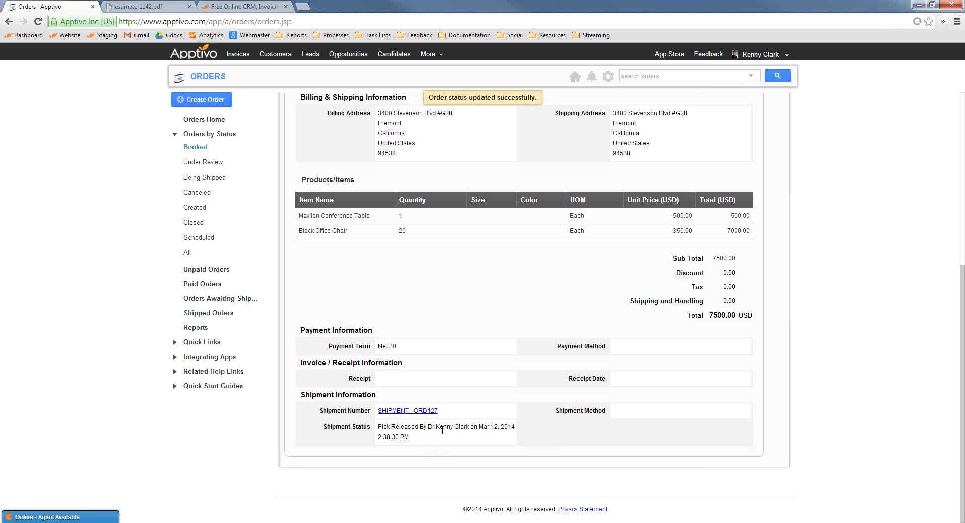
{"action": "scroll", "coordinate": [462, 428], "scroll_direction": "up", "scroll_amount": 5}
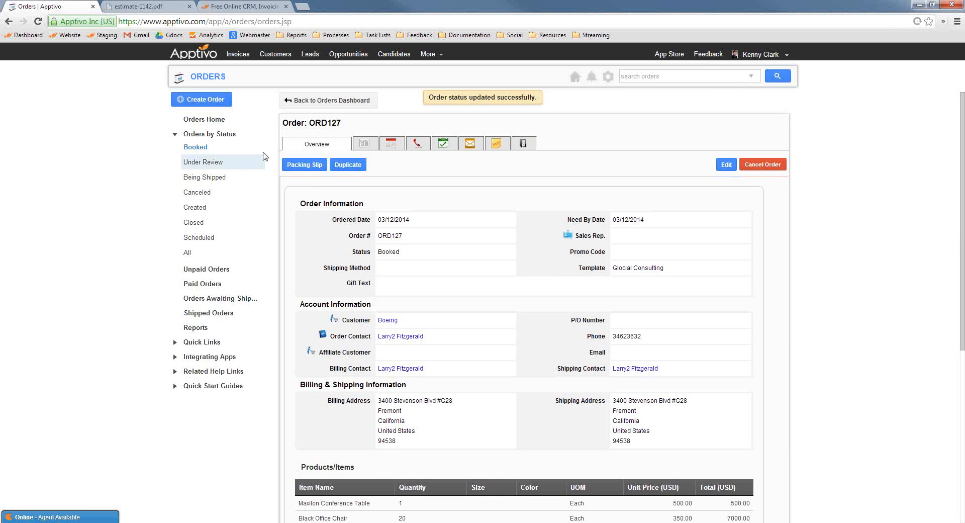
{"action": "scroll", "coordinate": [450, 252], "scroll_direction": "down", "scroll_amount": 5}
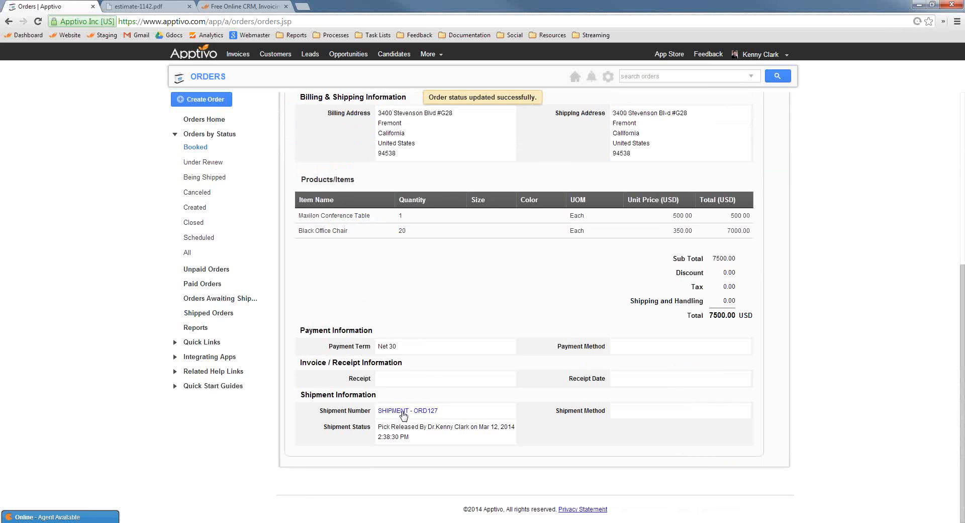
{"action": "left_click", "coordinate": [212, 299]}
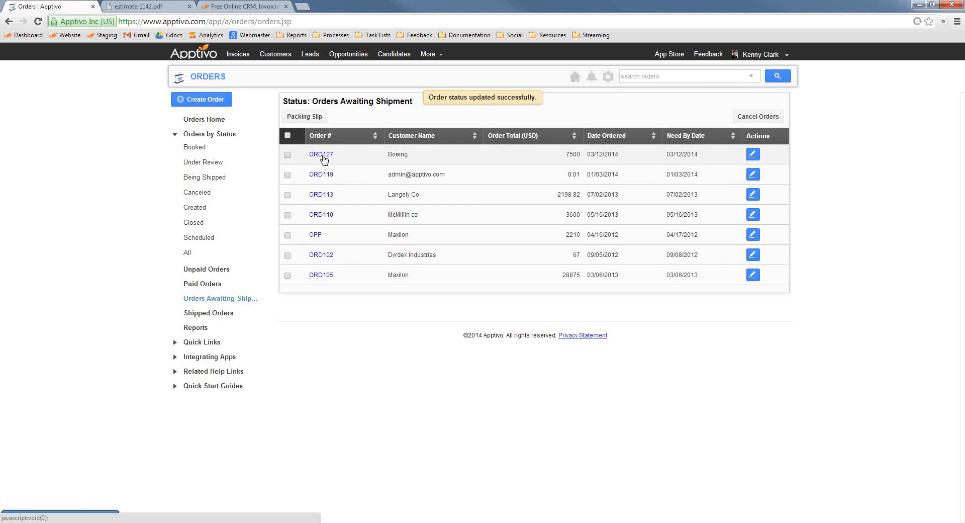
In the Shipping app, enable the email feed notification for Shipment Created and save the preferences.
{"action": "left_click", "coordinate": [435, 56]}
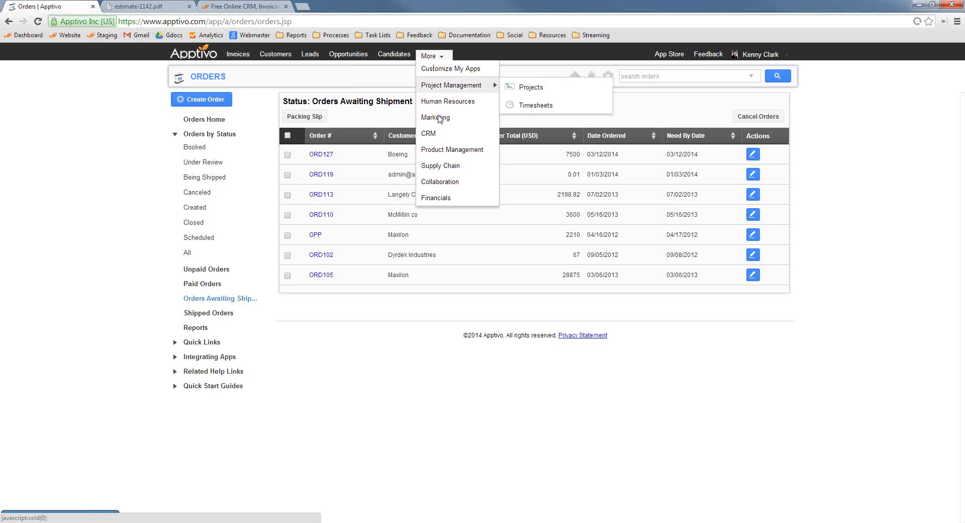
{"action": "mouse_move", "coordinate": [443, 166]}
{"action": "left_click", "coordinate": [536, 246]}
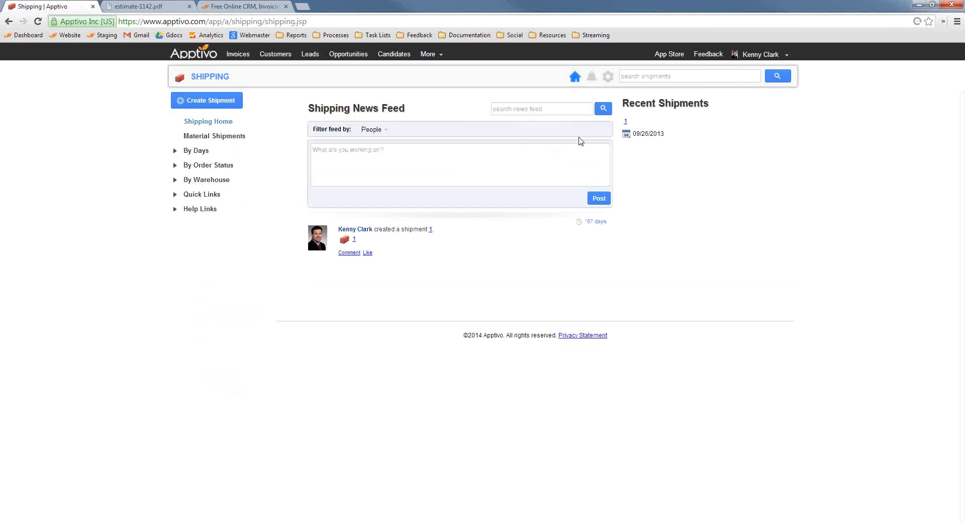
{"action": "left_click", "coordinate": [592, 77]}
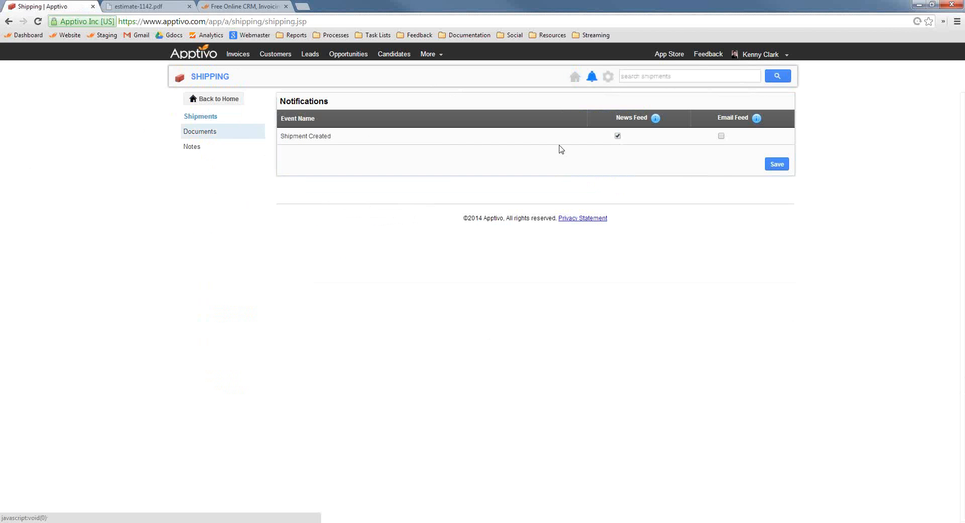
{"action": "left_click", "coordinate": [722, 135]}
{"action": "left_click", "coordinate": [788, 164]}
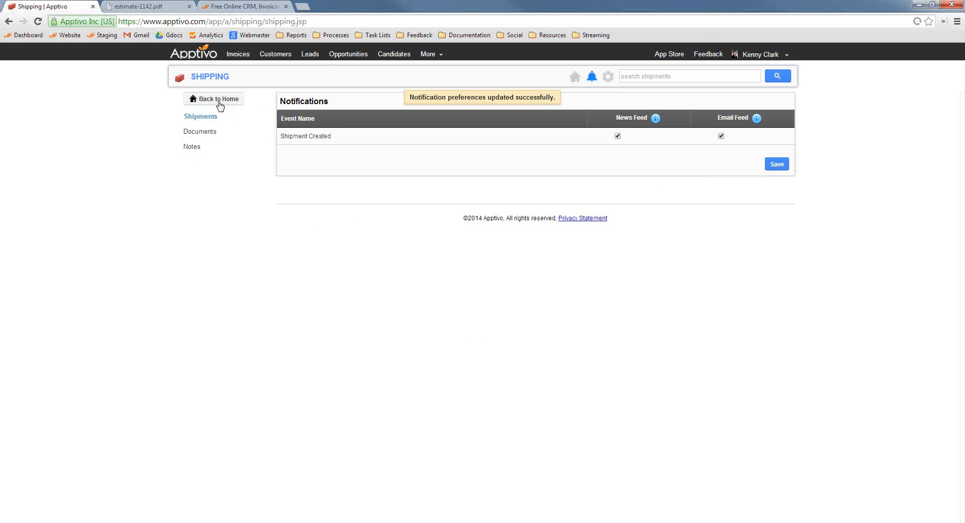
{"action": "left_click", "coordinate": [217, 106]}
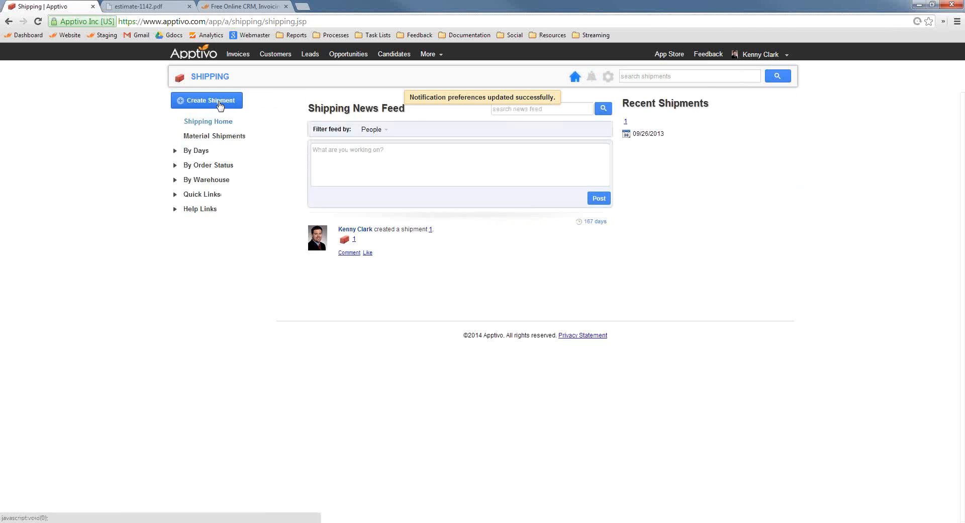
Review the Boeing shipment among the orders waiting to be picked and open its linked order.
{"action": "left_click", "coordinate": [207, 165]}
{"action": "left_click", "coordinate": [204, 179]}
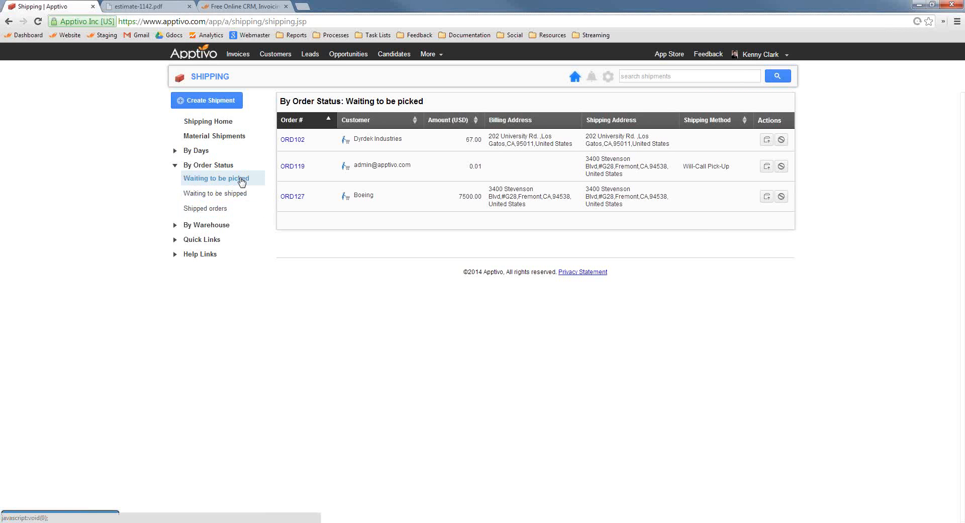
{"action": "left_click", "coordinate": [296, 198]}
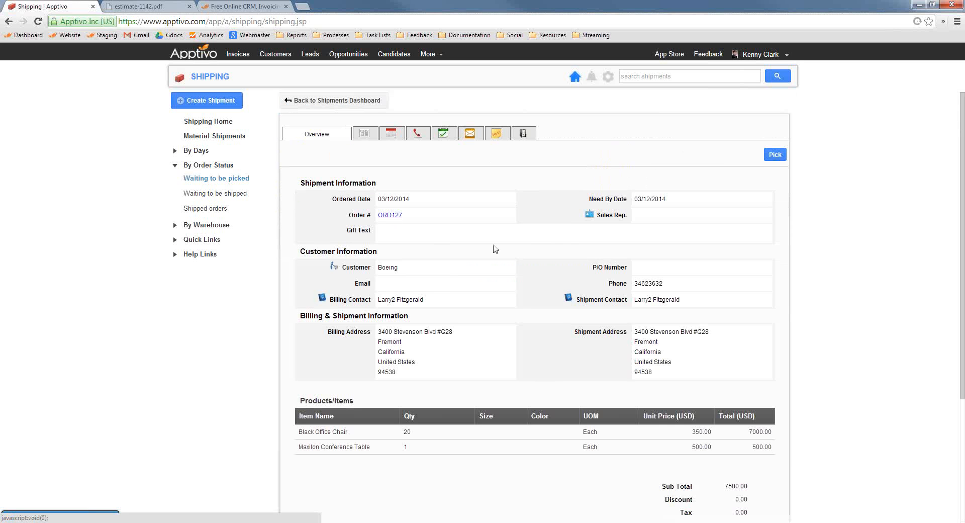
{"action": "scroll", "coordinate": [493, 248], "scroll_direction": "down", "scroll_amount": 5}
{"action": "scroll", "coordinate": [487, 259], "scroll_direction": "up", "scroll_amount": 5}
{"action": "left_click", "coordinate": [394, 216]}
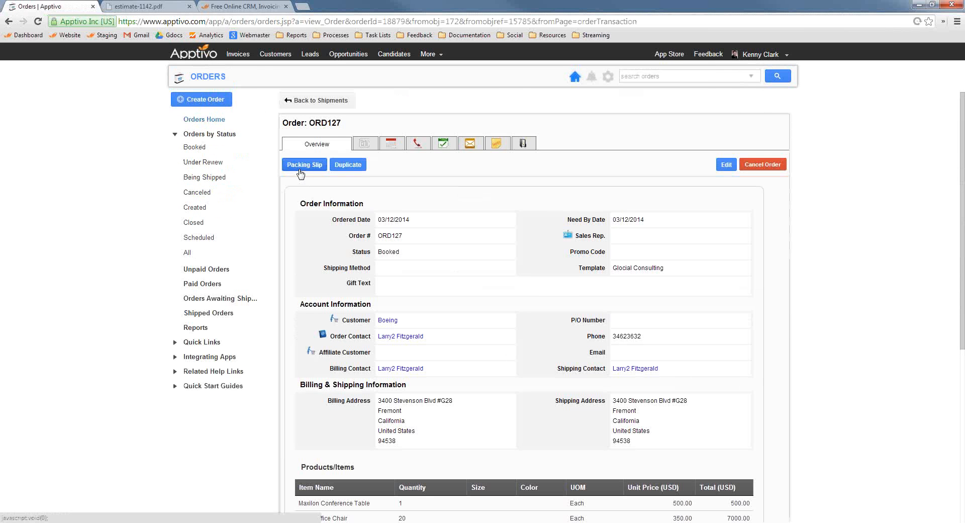
Generate the packing slip for the Boeing order, view the resulting PDF and close it.
{"action": "left_click", "coordinate": [303, 167]}
{"action": "left_click", "coordinate": [58, 512]}
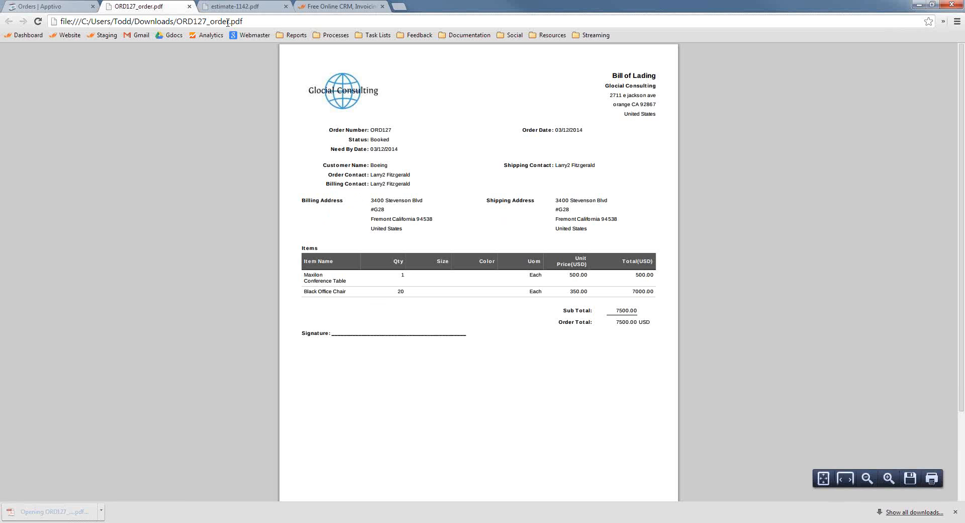
{"action": "left_click", "coordinate": [190, 7]}
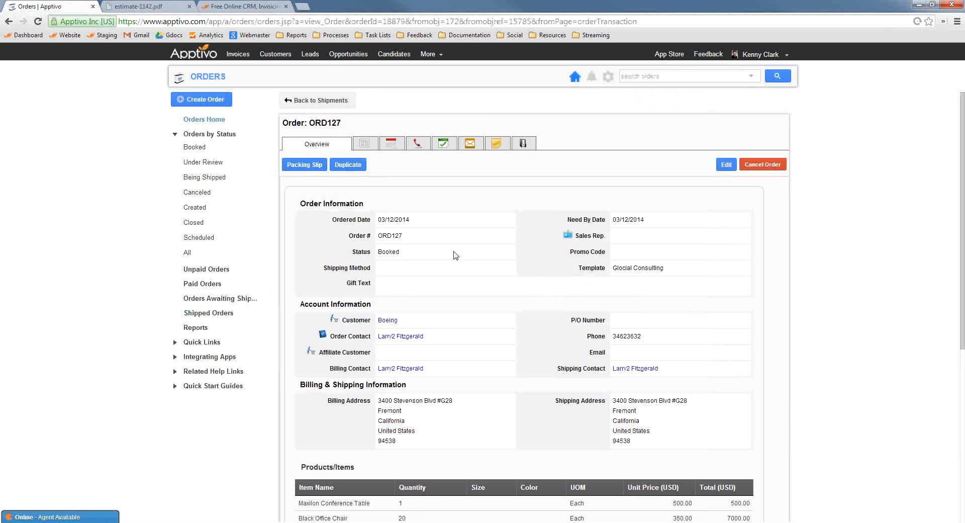
Open the Boeing order's shipment and pick its chairs and conference table, saving with the serial numbers left blank.
{"action": "scroll", "coordinate": [455, 255], "scroll_direction": "down", "scroll_amount": 6}
{"action": "left_click", "coordinate": [424, 410]}
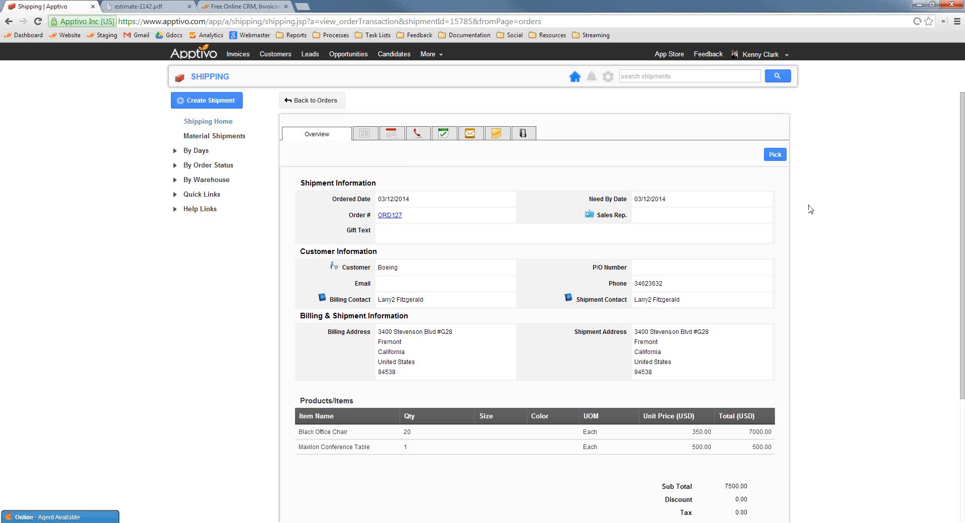
{"action": "left_click", "coordinate": [776, 157]}
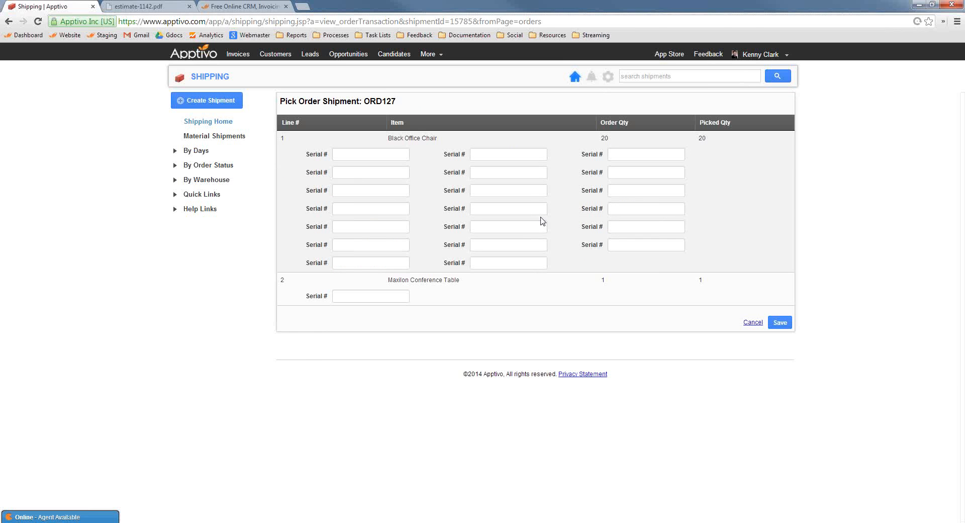
{"action": "left_click", "coordinate": [368, 176]}
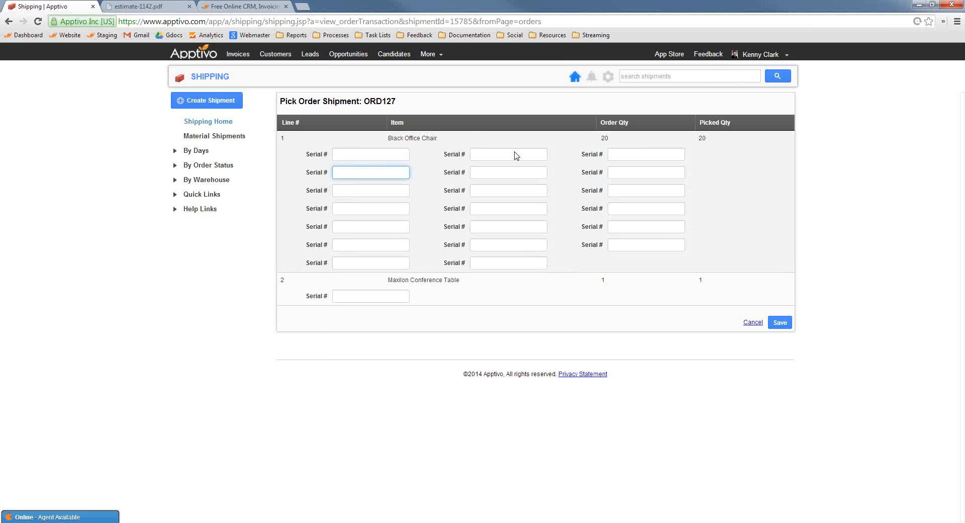
{"action": "left_click", "coordinate": [359, 153]}
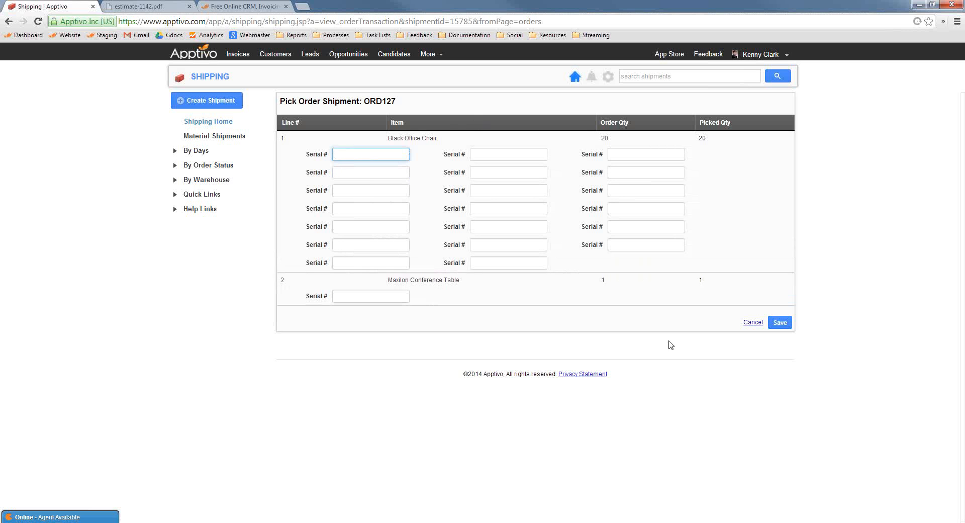
{"action": "left_click", "coordinate": [776, 323]}
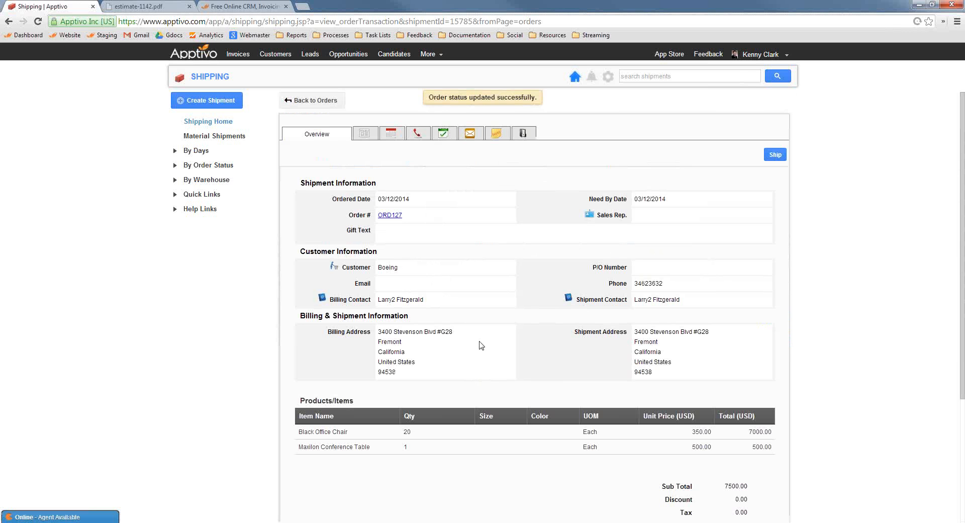
Review the picked shipment, and check the lists of orders waiting to be picked and waiting to be shipped.
{"action": "scroll", "coordinate": [478, 344], "scroll_direction": "down", "scroll_amount": 3}
{"action": "scroll", "coordinate": [429, 422], "scroll_direction": "up", "scroll_amount": 3}
{"action": "left_click", "coordinate": [206, 167]}
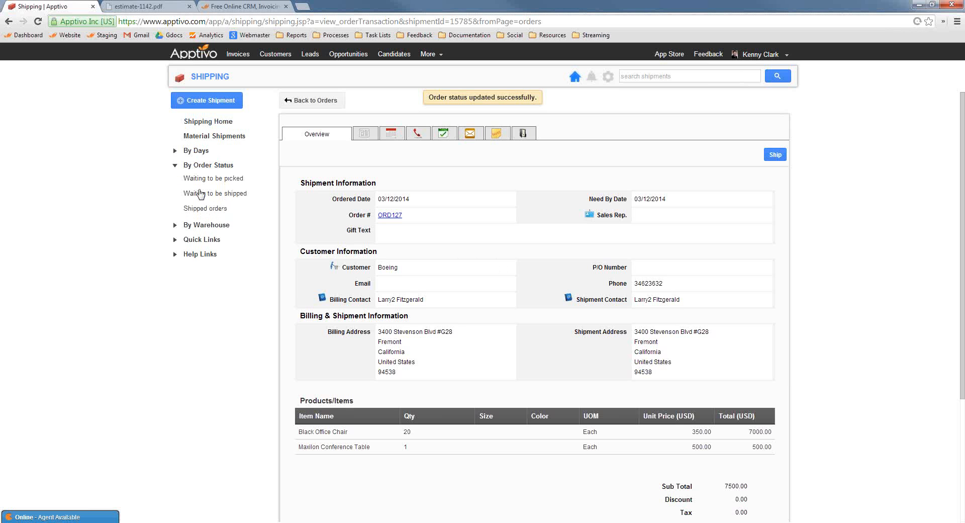
{"action": "left_click", "coordinate": [221, 179]}
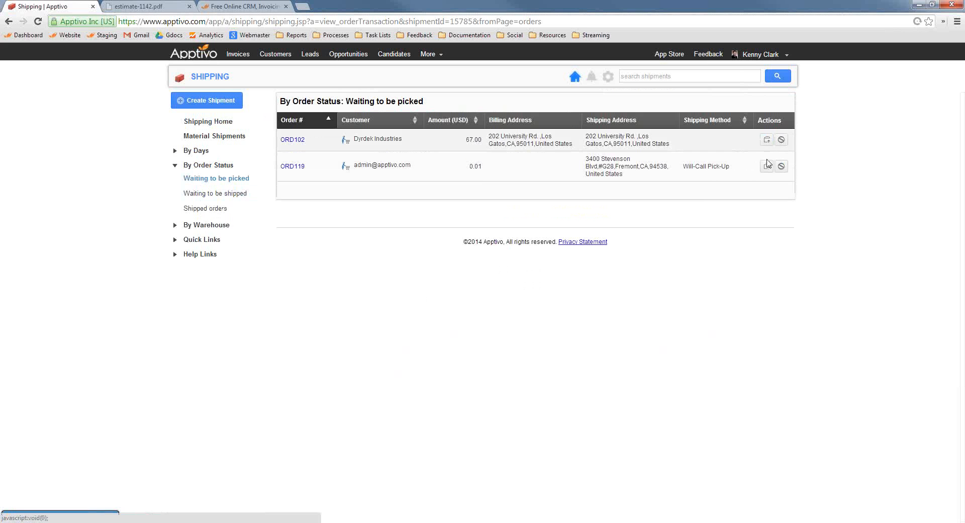
{"action": "left_click", "coordinate": [230, 198]}
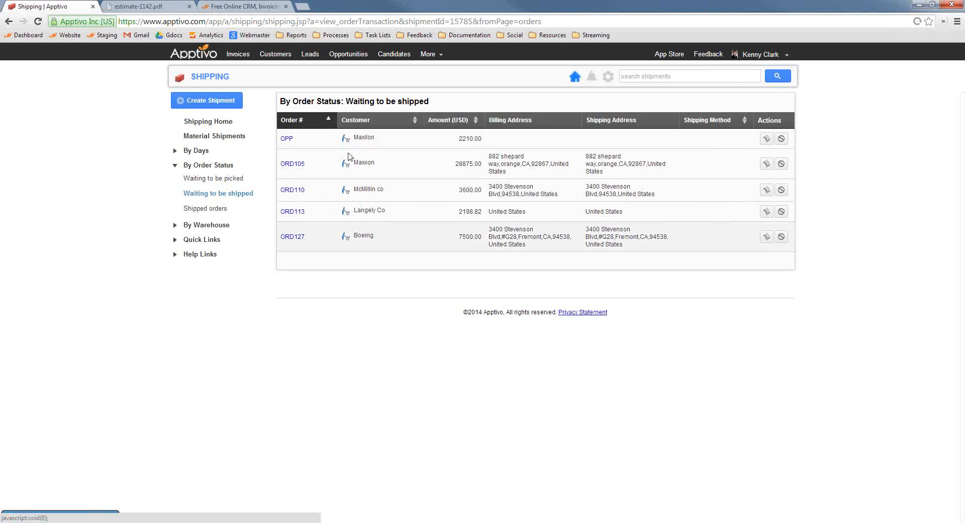
In Inventory Management, list the items starting with B and check the Black Office Chair's on-hand and available quantities.
{"action": "left_click", "coordinate": [430, 54]}
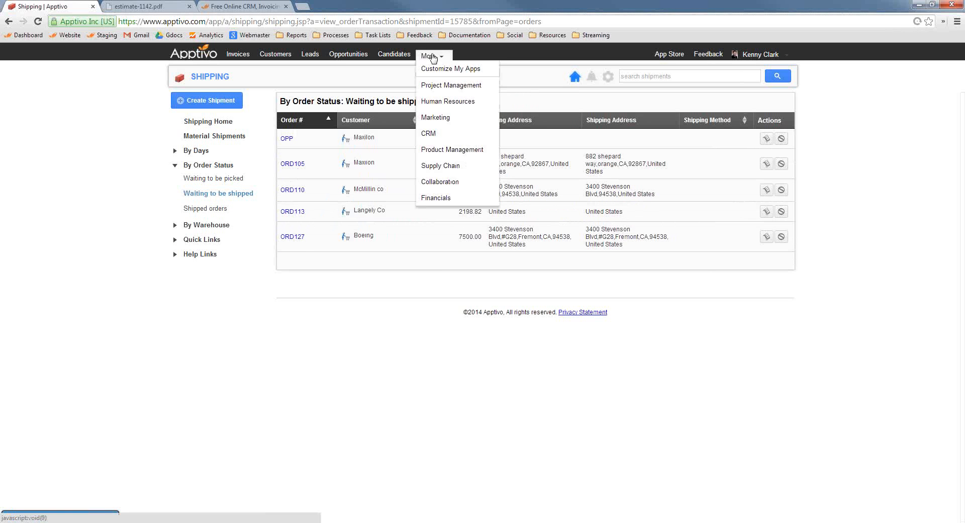
{"action": "mouse_move", "coordinate": [451, 170]}
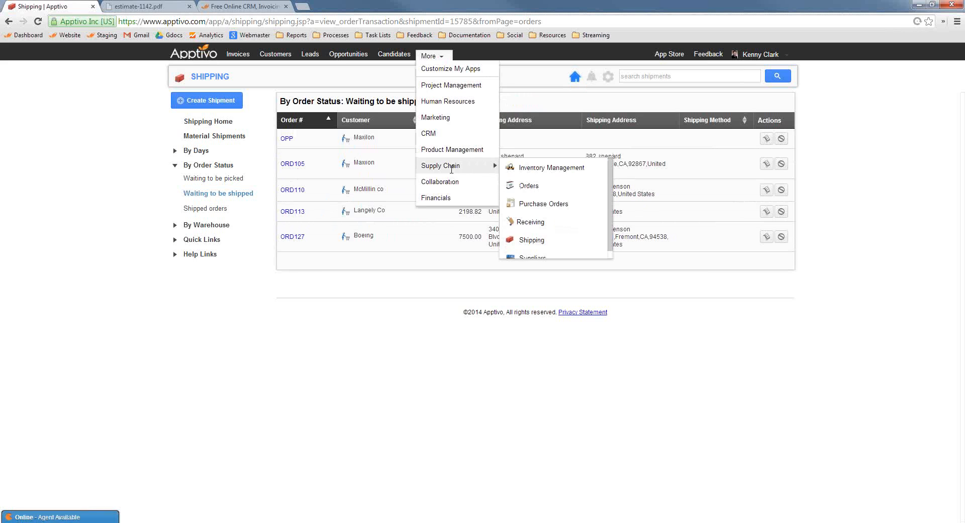
{"action": "left_click", "coordinate": [544, 170]}
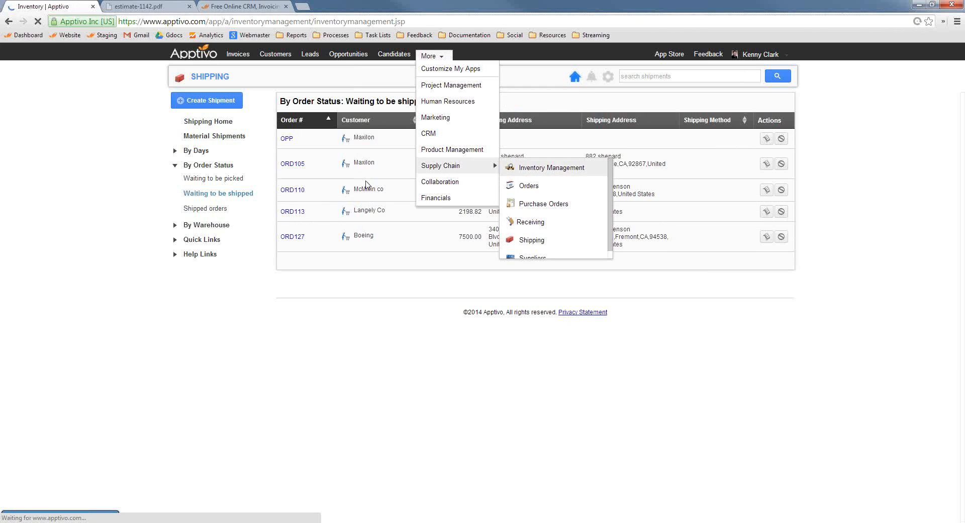
{"action": "left_click", "coordinate": [191, 185]}
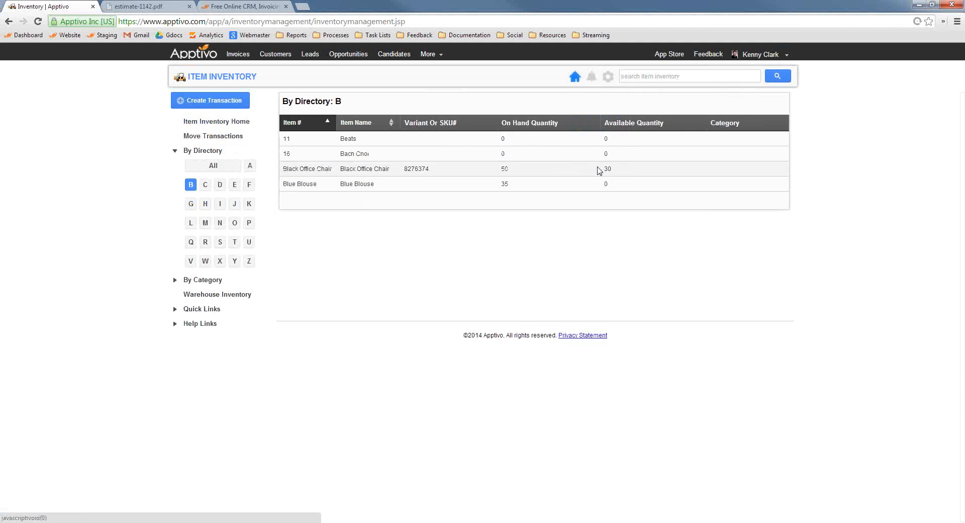
{"action": "left_click_drag", "start_coordinate": [510, 170], "coordinate": [516, 174]}
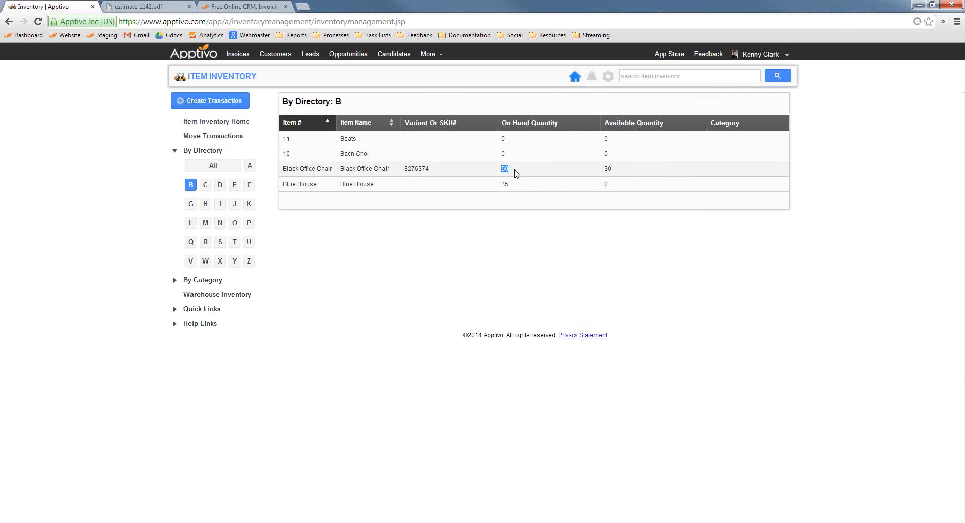
{"action": "left_click_drag", "start_coordinate": [603, 169], "coordinate": [626, 170]}
{"action": "double_click", "coordinate": [501, 168]}
{"action": "left_click", "coordinate": [509, 171]}
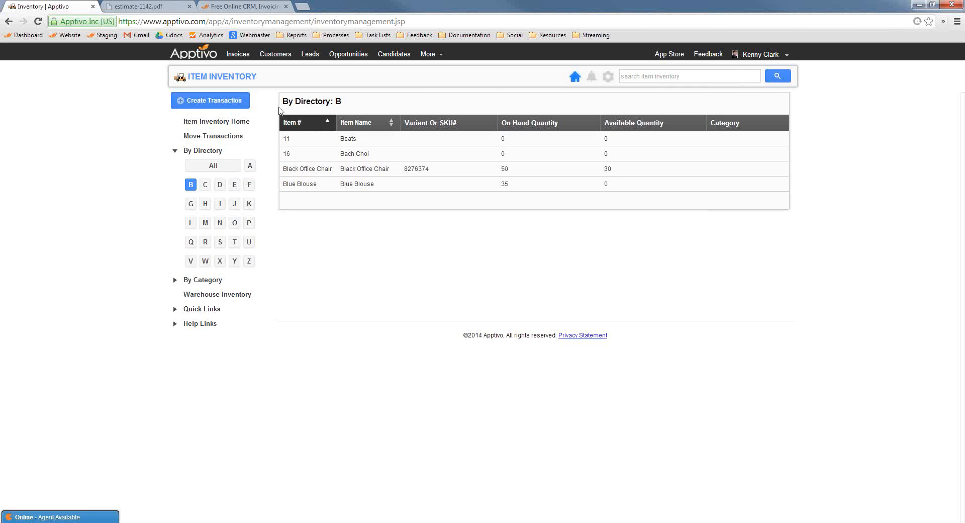
Return to the Shipping app and ship the Boeing order from the orders waiting to be shipped.
{"action": "left_click", "coordinate": [430, 56]}
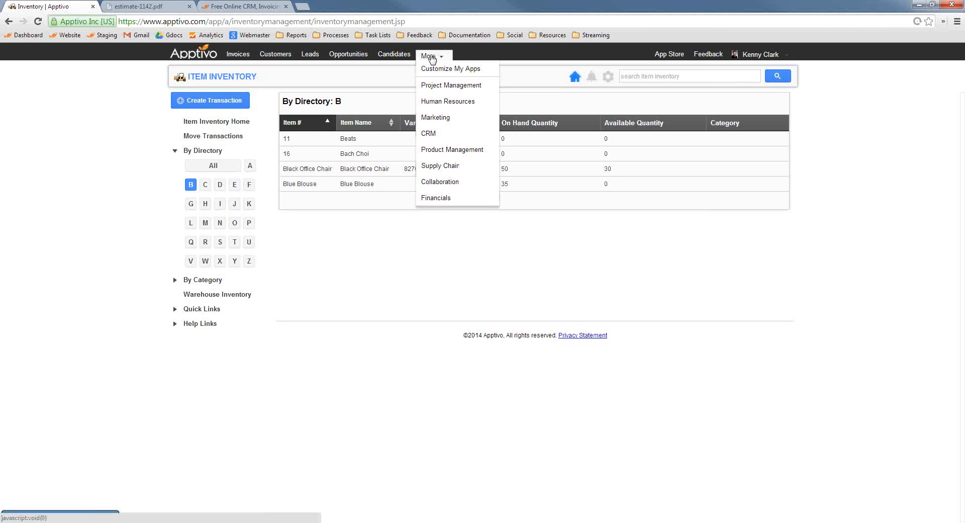
{"action": "mouse_move", "coordinate": [454, 164]}
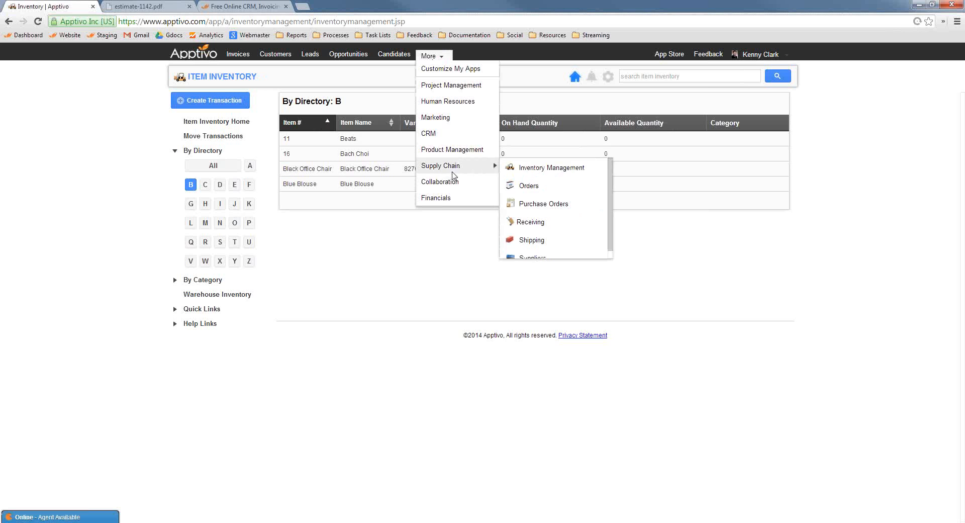
{"action": "left_click", "coordinate": [537, 240]}
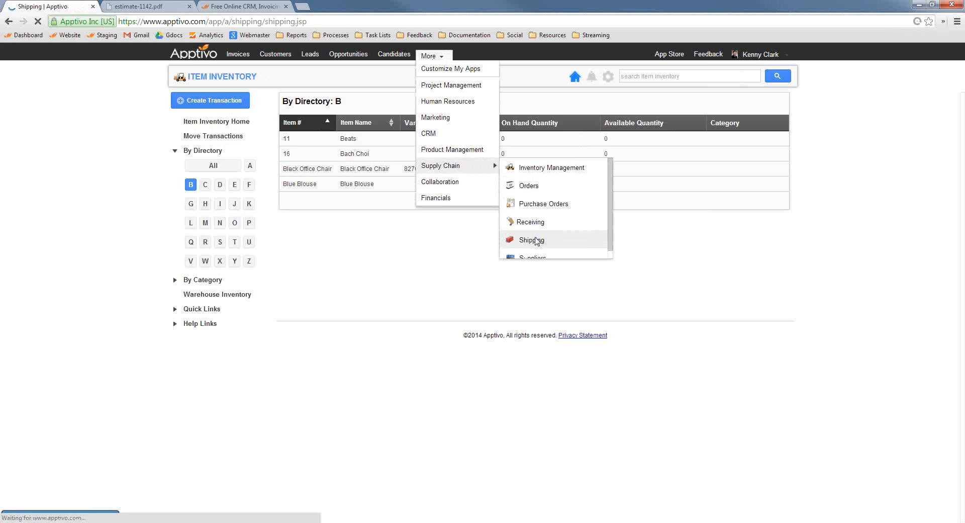
{"action": "left_click", "coordinate": [210, 165]}
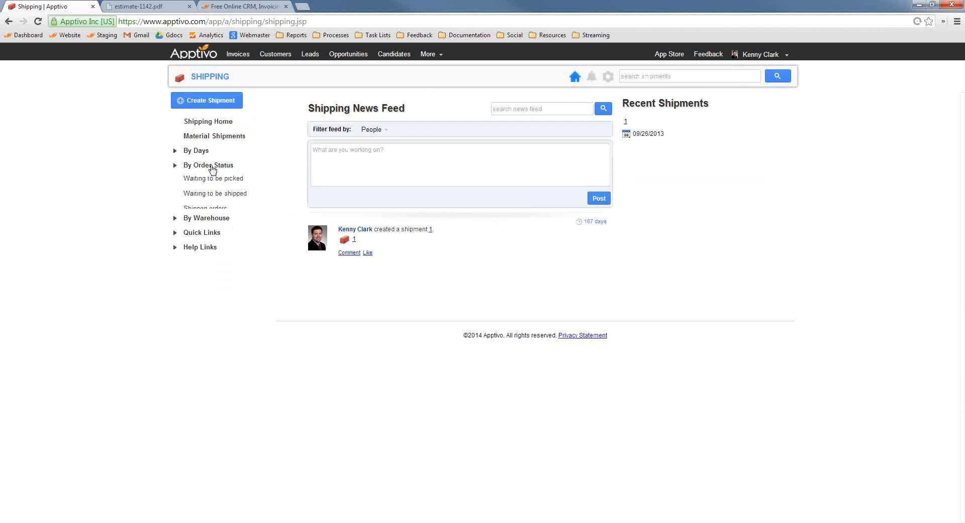
{"action": "left_click", "coordinate": [218, 196]}
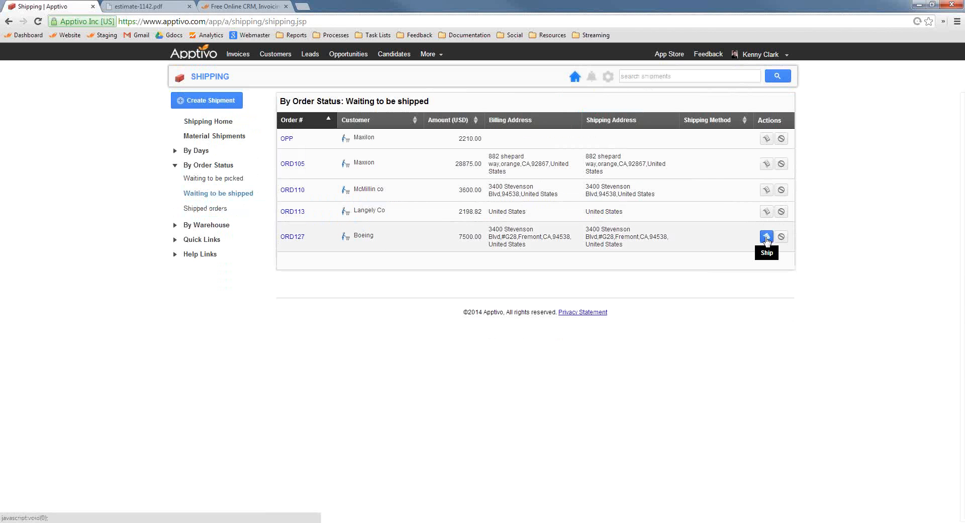
{"action": "left_click", "coordinate": [767, 240]}
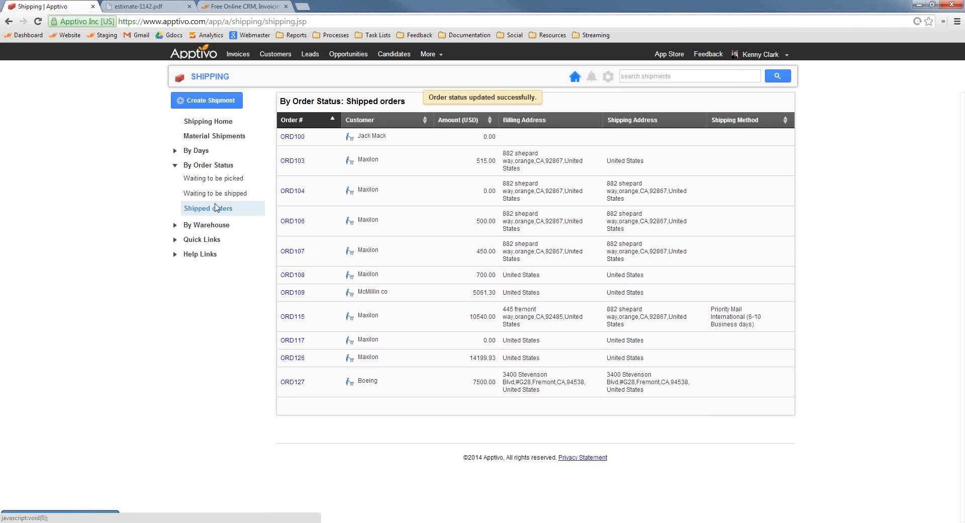
Go back to Inventory Management and recheck the Black Office Chair's on-hand and available quantities after shipping.
{"action": "left_click", "coordinate": [430, 55]}
{"action": "mouse_move", "coordinate": [483, 165]}
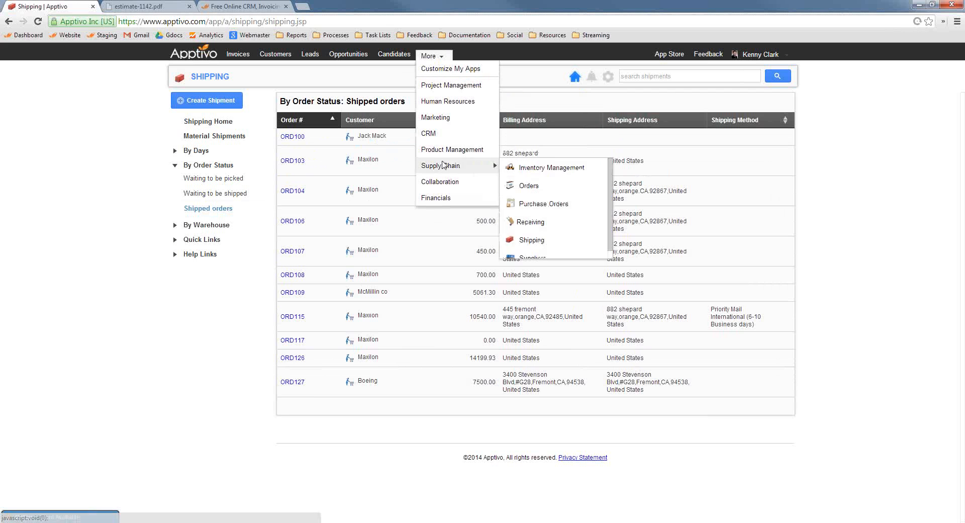
{"action": "left_click", "coordinate": [551, 168]}
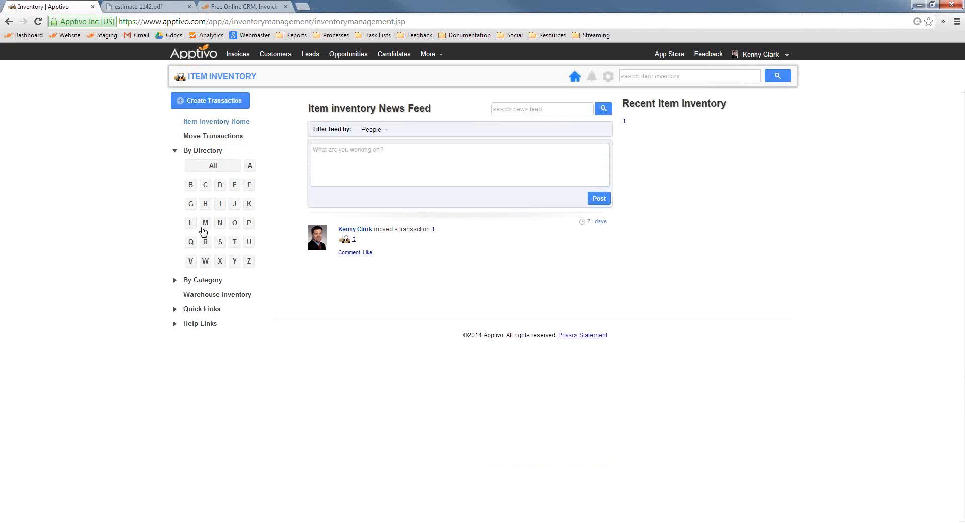
{"action": "left_click", "coordinate": [190, 186]}
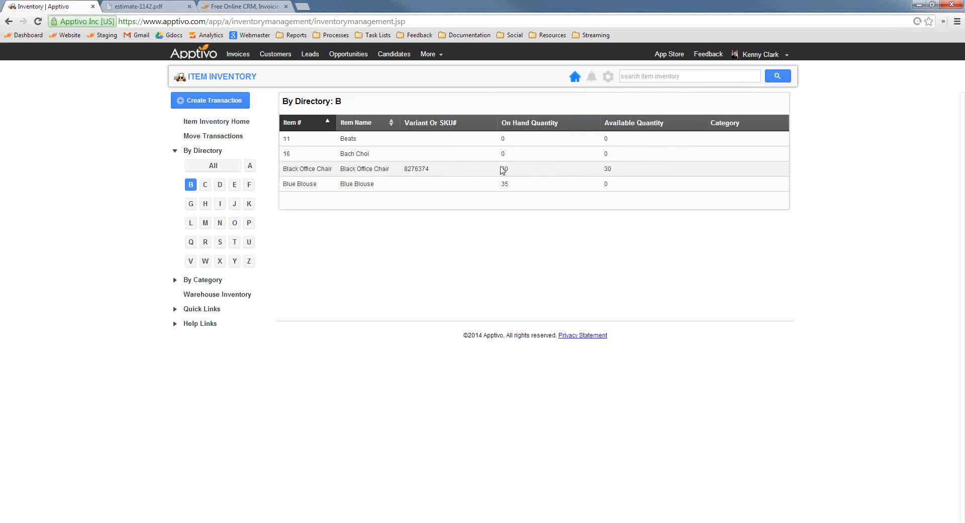
{"action": "left_click_drag", "start_coordinate": [612, 170], "coordinate": [598, 169]}
{"action": "left_click", "coordinate": [612, 171]}
Switch to the Invoices app and start a new invoice from the Boeing order.
{"action": "left_click", "coordinate": [431, 55]}
{"action": "mouse_move", "coordinate": [452, 198]}
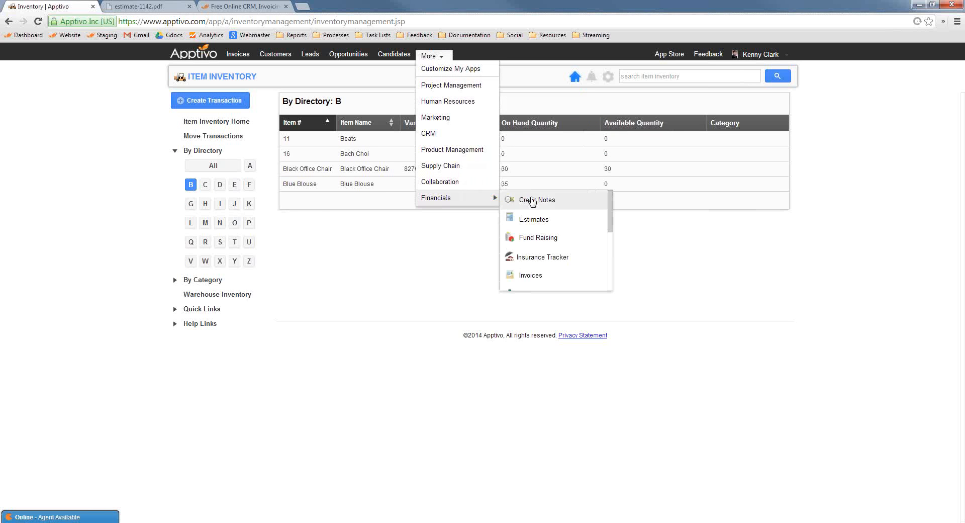
{"action": "left_click", "coordinate": [537, 275]}
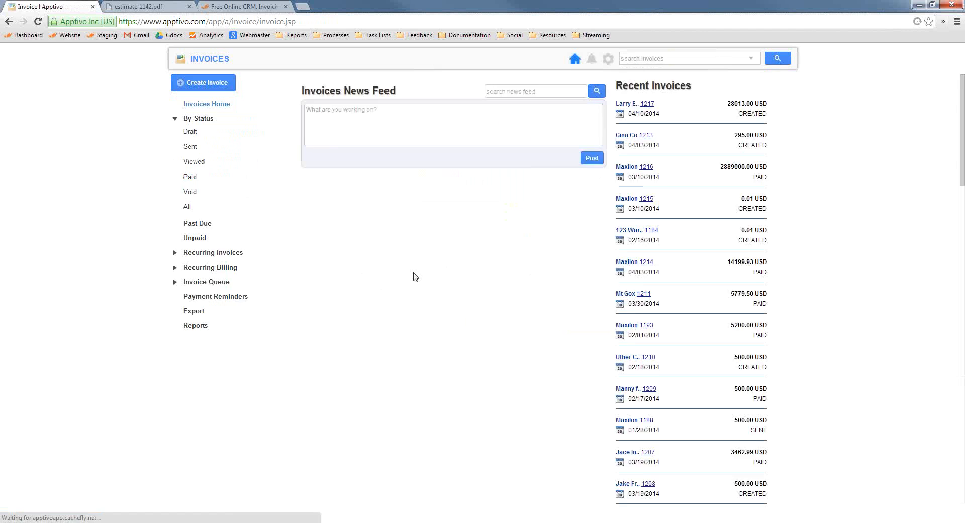
{"action": "left_click", "coordinate": [216, 102]}
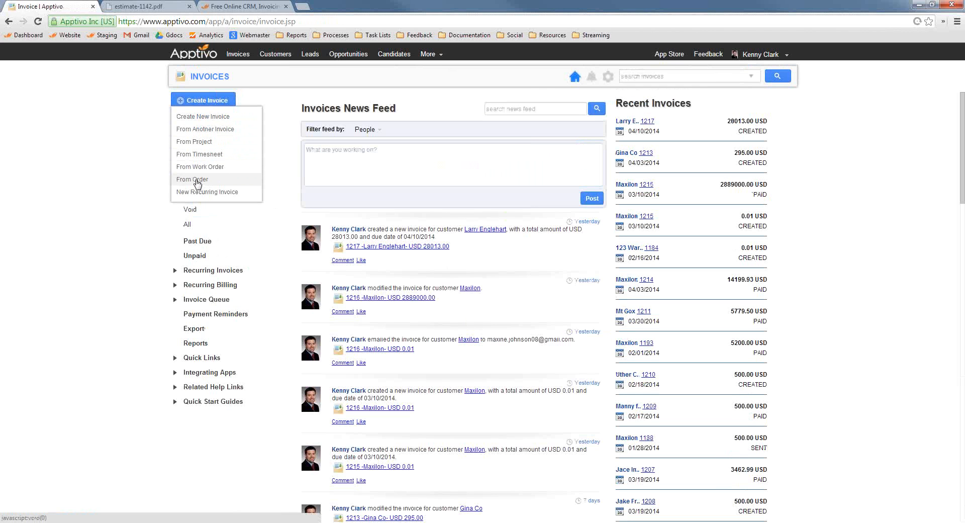
{"action": "left_click", "coordinate": [196, 181]}
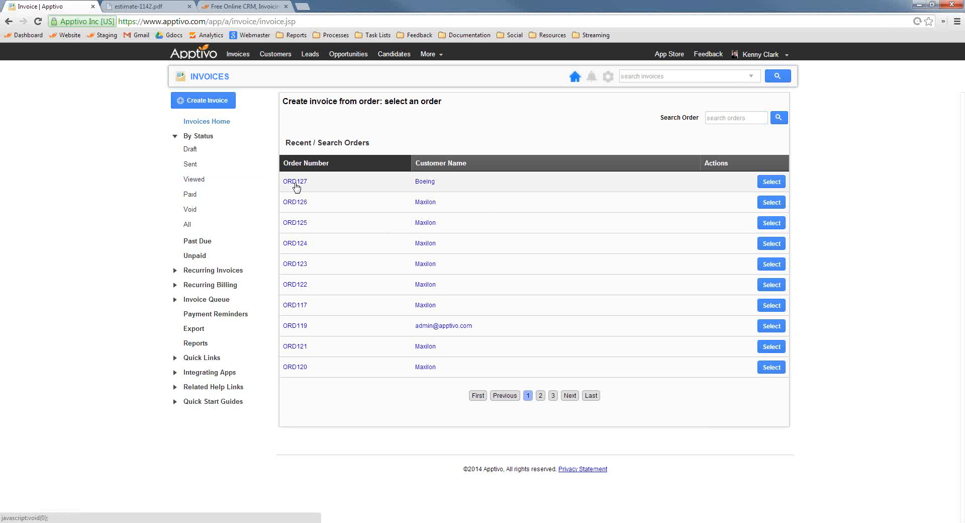
{"action": "left_click", "coordinate": [296, 182]}
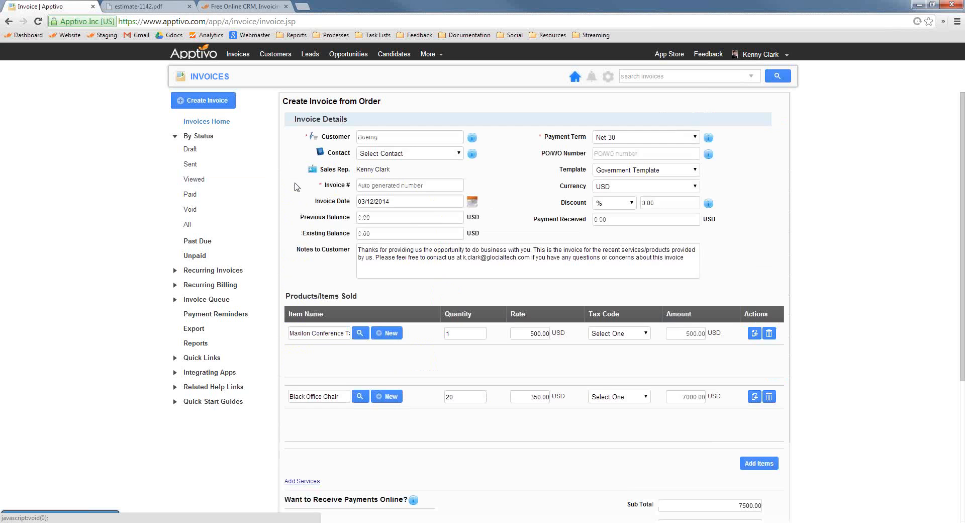
Create the Boeing invoice with the Email Invoice option, inspect the online payment link in the message, and close the email unsent.
{"action": "scroll", "coordinate": [824, 318], "scroll_direction": "down", "scroll_amount": 2}
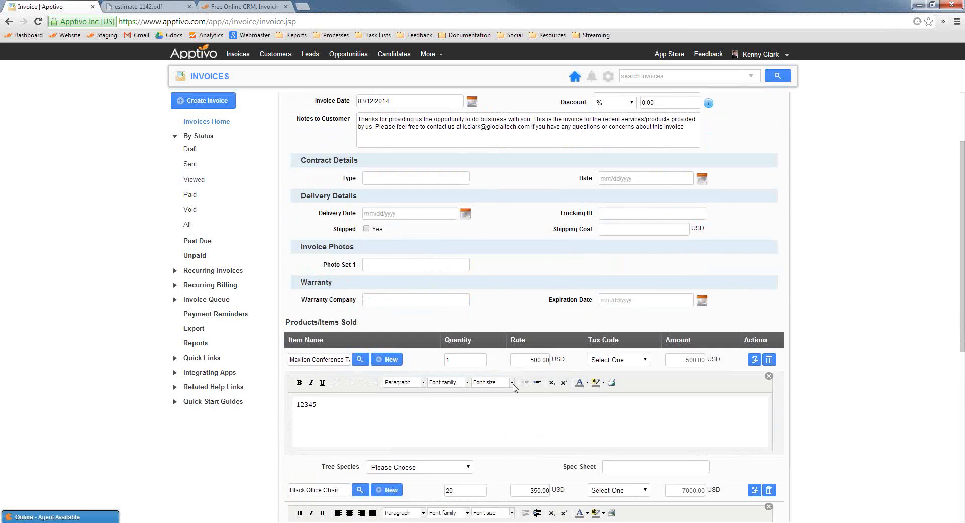
{"action": "scroll", "coordinate": [553, 342], "scroll_direction": "down", "scroll_amount": 1}
{"action": "scroll", "coordinate": [475, 393], "scroll_direction": "down", "scroll_amount": 2}
{"action": "scroll", "coordinate": [475, 393], "scroll_direction": "down", "scroll_amount": 3}
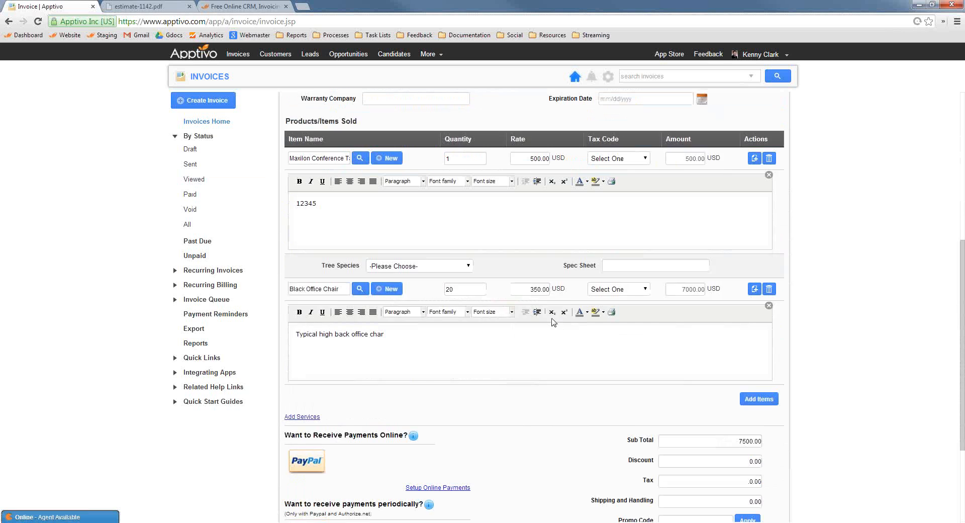
{"action": "scroll", "coordinate": [507, 265], "scroll_direction": "down", "scroll_amount": 1}
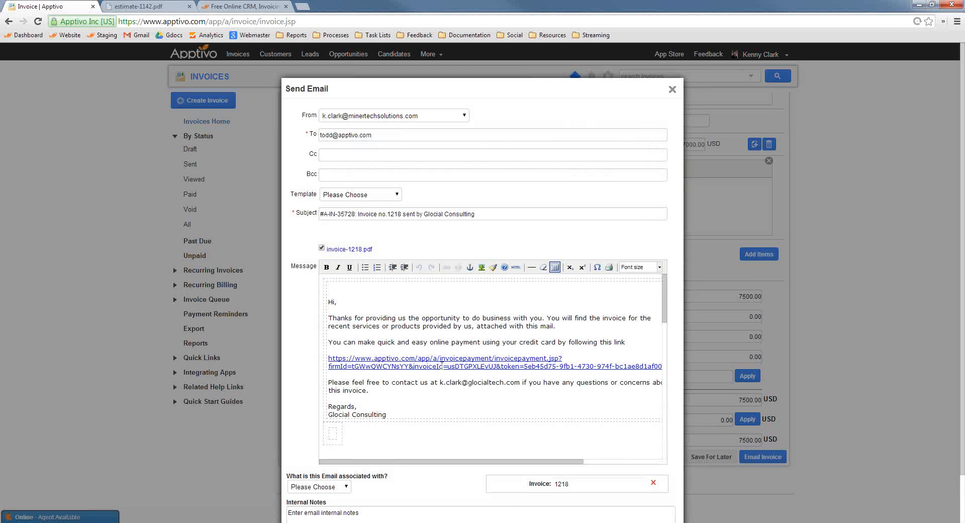
{"action": "triple_click", "coordinate": [451, 364]}
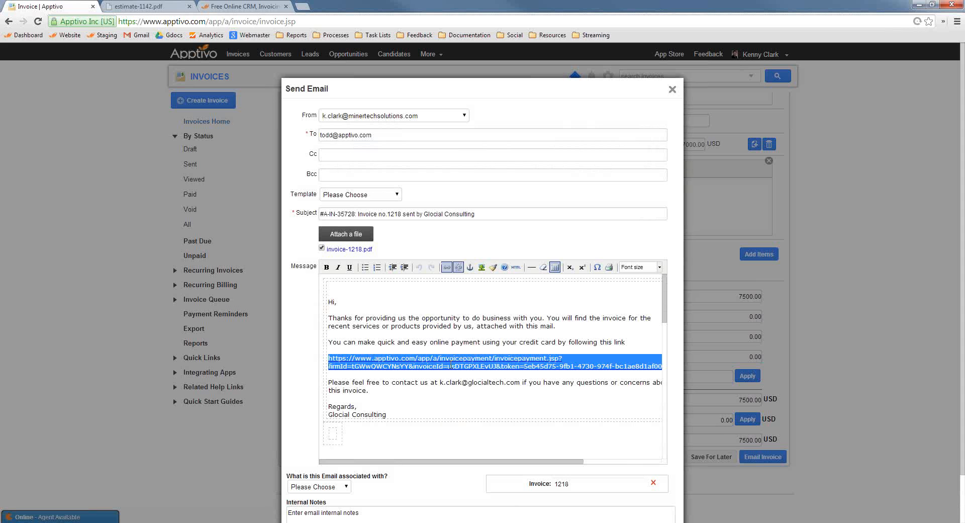
{"action": "left_click", "coordinate": [673, 91]}
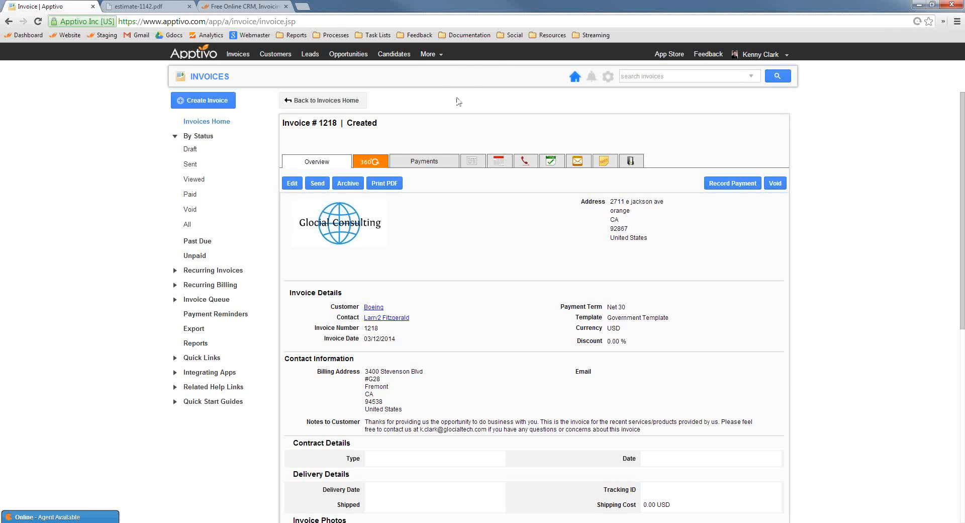
Switch to the Estimates app and start a new, non-fixed estimate for the customer Maxilon.
{"action": "left_click", "coordinate": [429, 55]}
{"action": "mouse_move", "coordinate": [455, 163]}
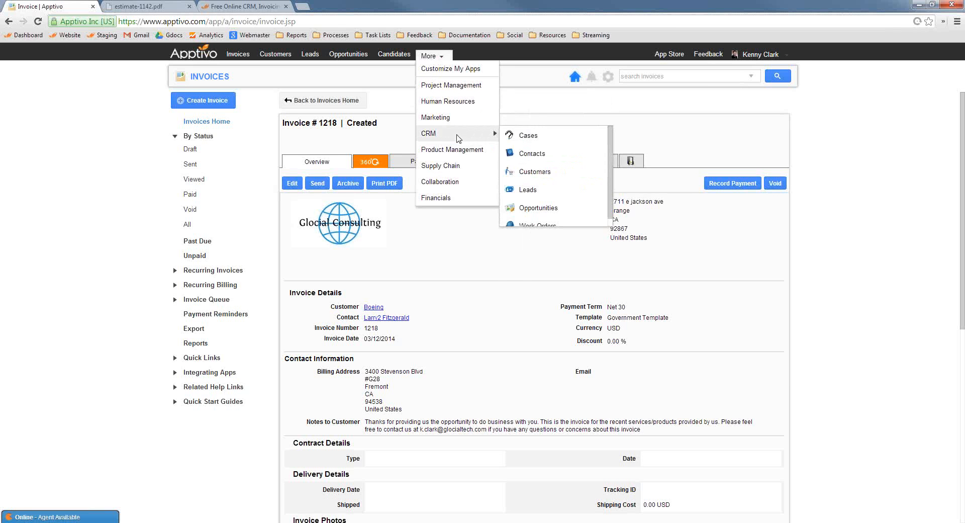
{"action": "mouse_move", "coordinate": [451, 138]}
{"action": "mouse_move", "coordinate": [455, 197]}
{"action": "left_click", "coordinate": [532, 221]}
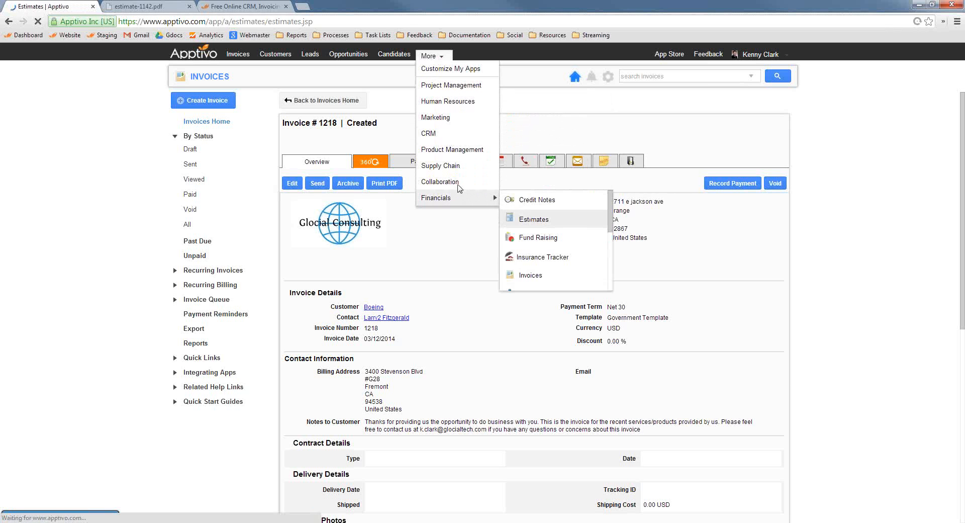
{"action": "left_click", "coordinate": [208, 103]}
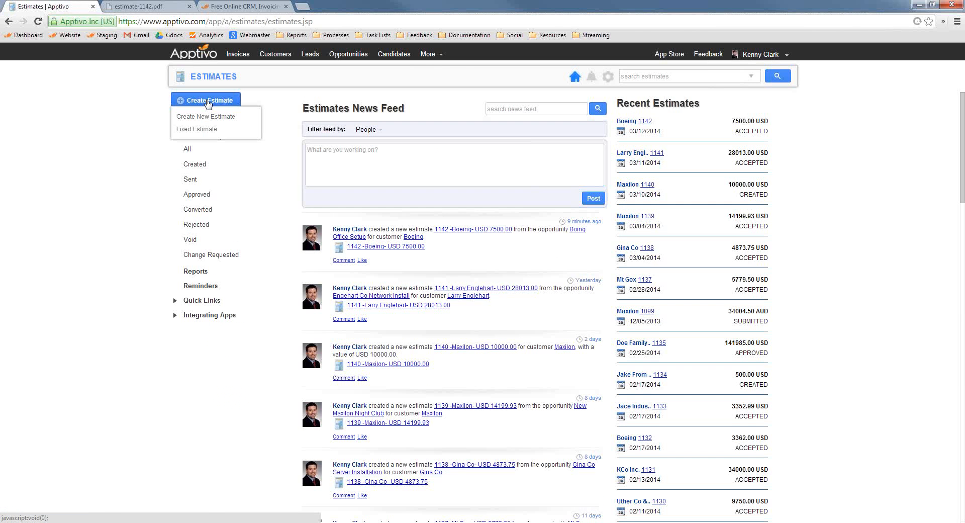
{"action": "left_click", "coordinate": [210, 119]}
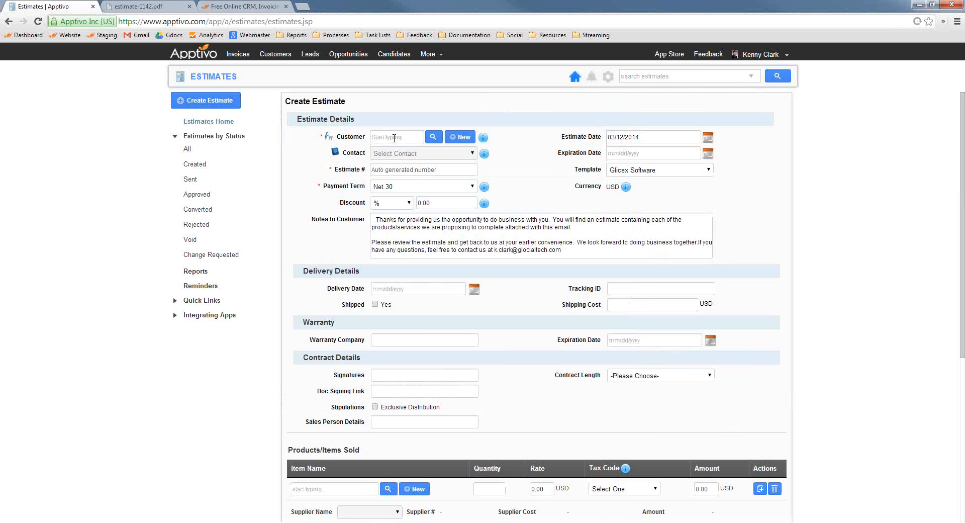
{"action": "left_click", "coordinate": [402, 137]}
{"action": "type", "text": "maxi"}
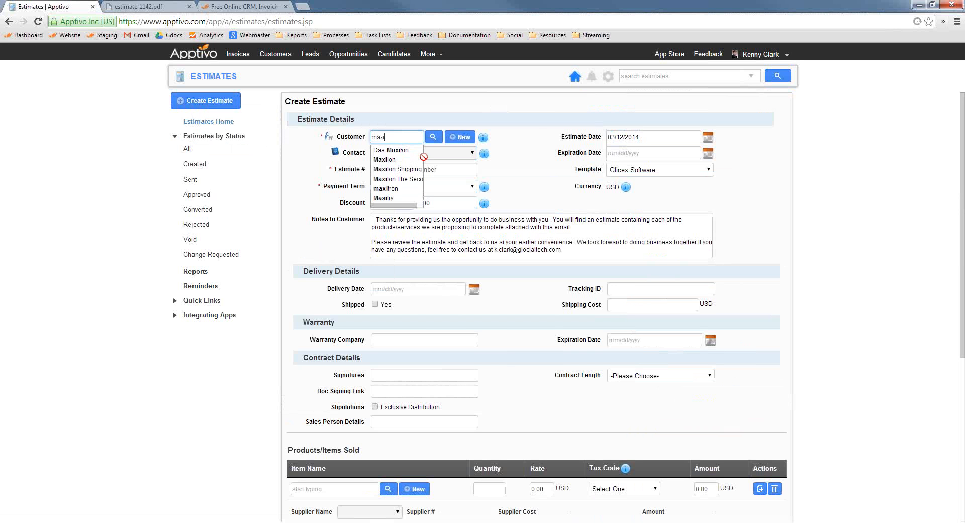
{"action": "left_click", "coordinate": [397, 156]}
Add the Black Office Chair to the estimate with quantity 10 and Server Co Extreme as supplier.
{"action": "scroll", "coordinate": [539, 131], "scroll_direction": "down", "scroll_amount": 5}
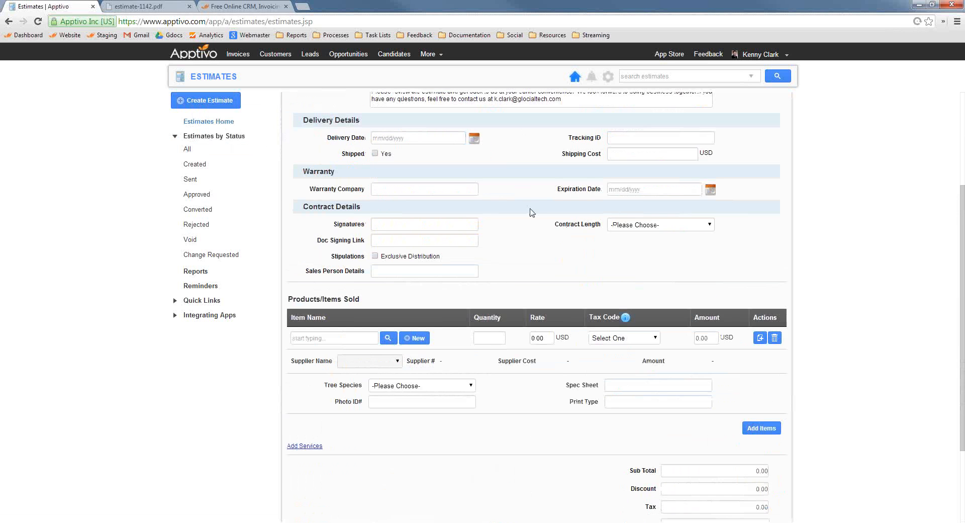
{"action": "left_click", "coordinate": [346, 241]}
{"action": "type", "text": "black"}
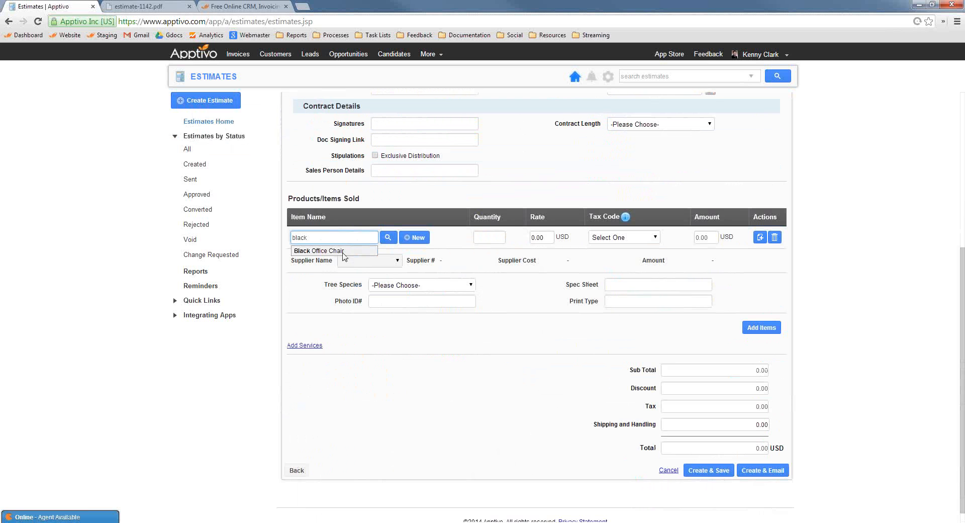
{"action": "left_click", "coordinate": [345, 250]}
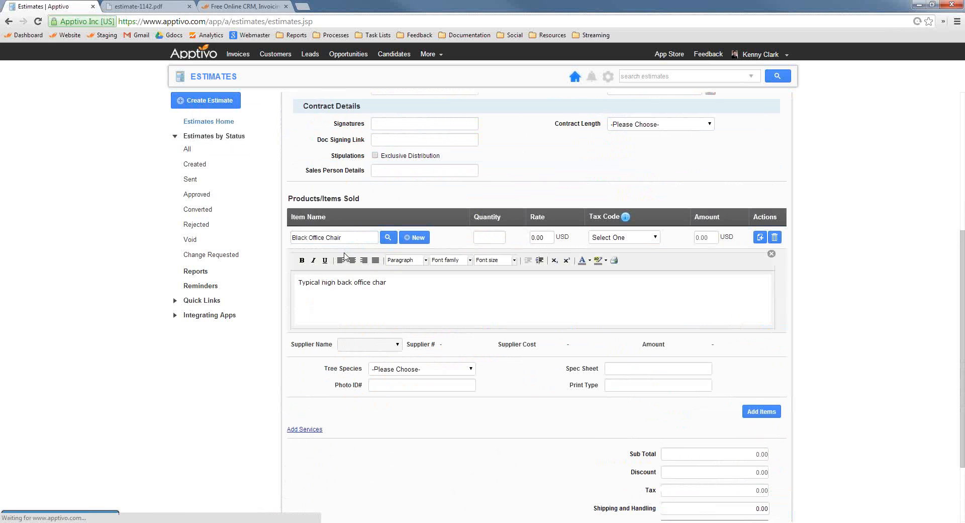
{"action": "left_click", "coordinate": [370, 344]}
{"action": "left_click", "coordinate": [487, 235]}
{"action": "left_click_drag", "start_coordinate": [487, 238], "coordinate": [462, 239]}
{"action": "type", "text": "10"}
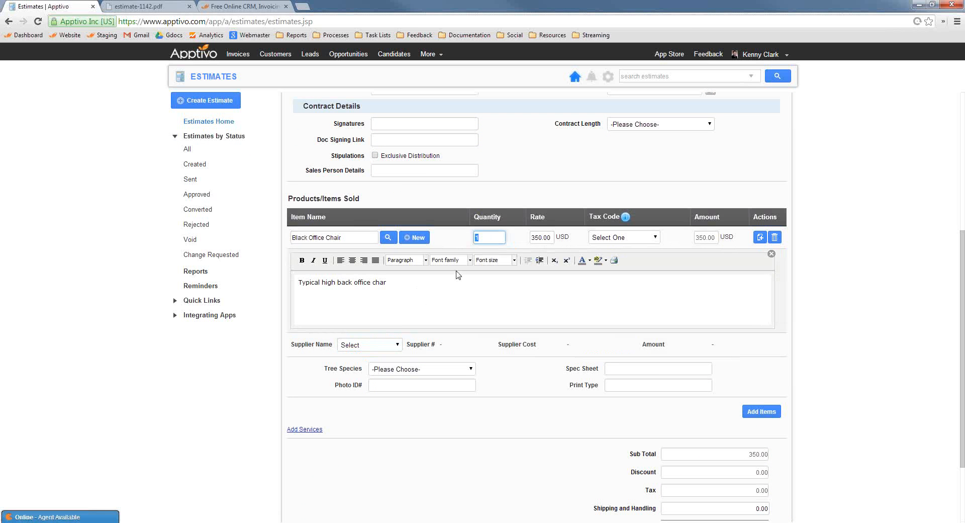
{"action": "left_click", "coordinate": [371, 345]}
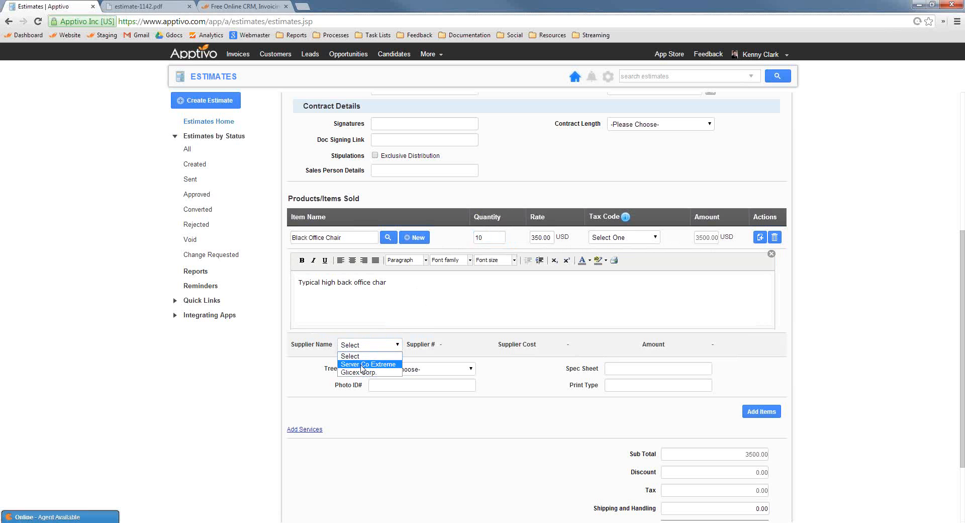
{"action": "left_click", "coordinate": [363, 364]}
Add a second Black Office Chair line with quantity 10 and Glicex Corp. as supplier.
{"action": "scroll", "coordinate": [810, 381], "scroll_direction": "down", "scroll_amount": 1}
{"action": "left_click", "coordinate": [769, 361]}
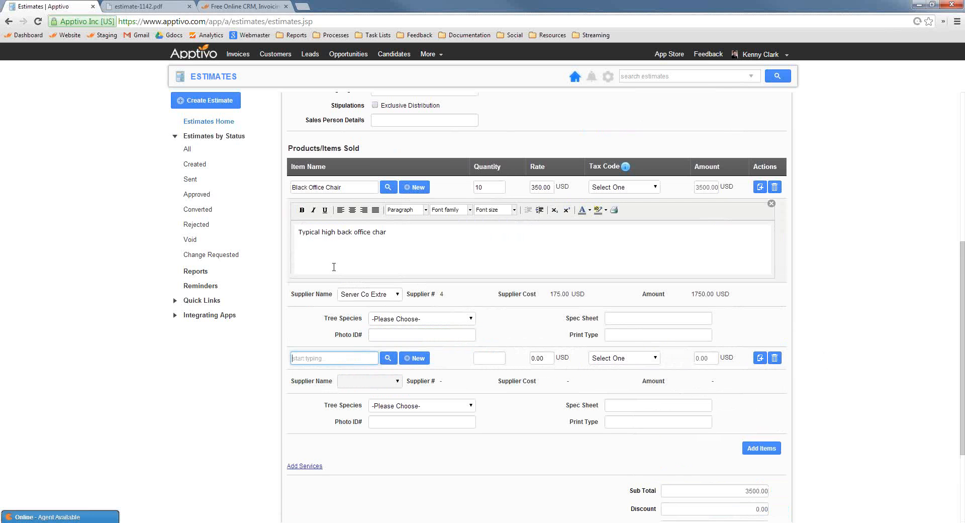
{"action": "type", "text": "black"}
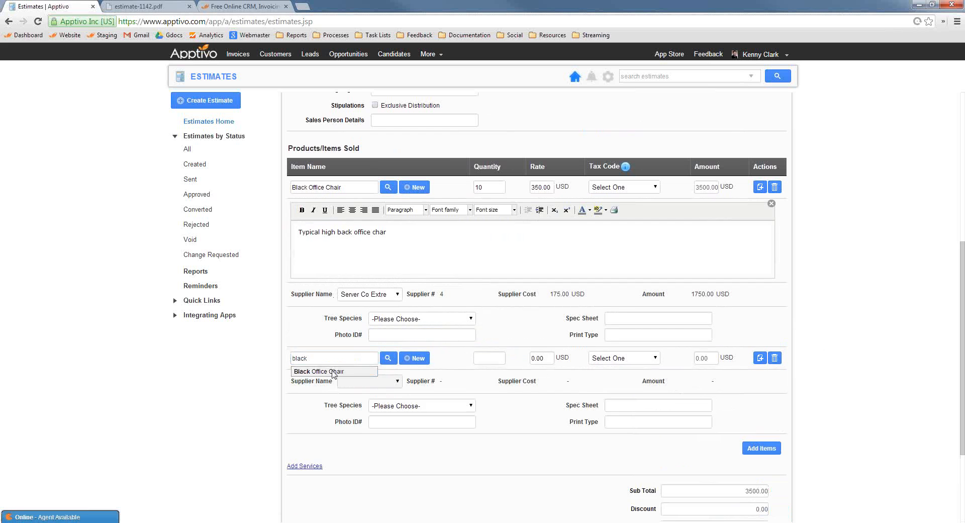
{"action": "left_click", "coordinate": [326, 371]}
{"action": "scroll", "coordinate": [397, 443], "scroll_direction": "down", "scroll_amount": 1}
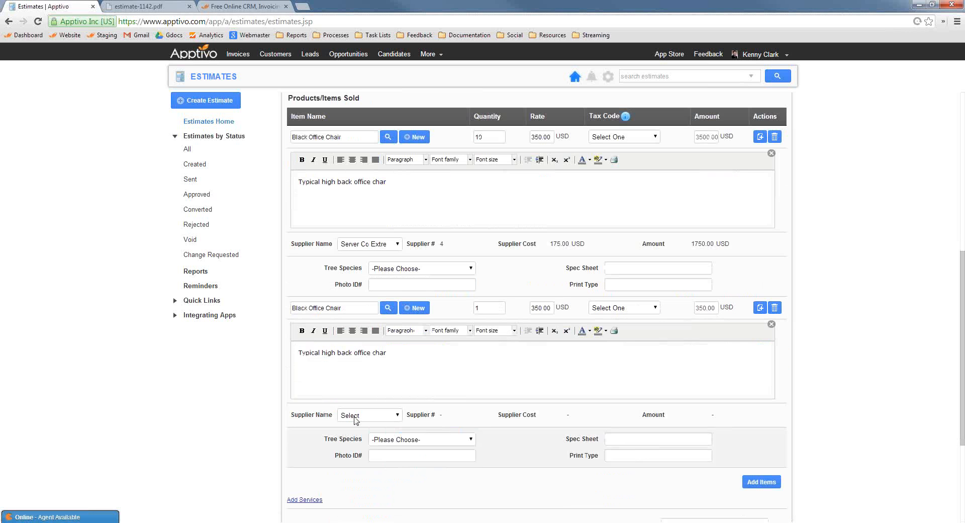
{"action": "left_click", "coordinate": [370, 415]}
{"action": "left_click", "coordinate": [365, 431]}
{"action": "left_click", "coordinate": [472, 312]}
{"action": "type", "text": "0"}
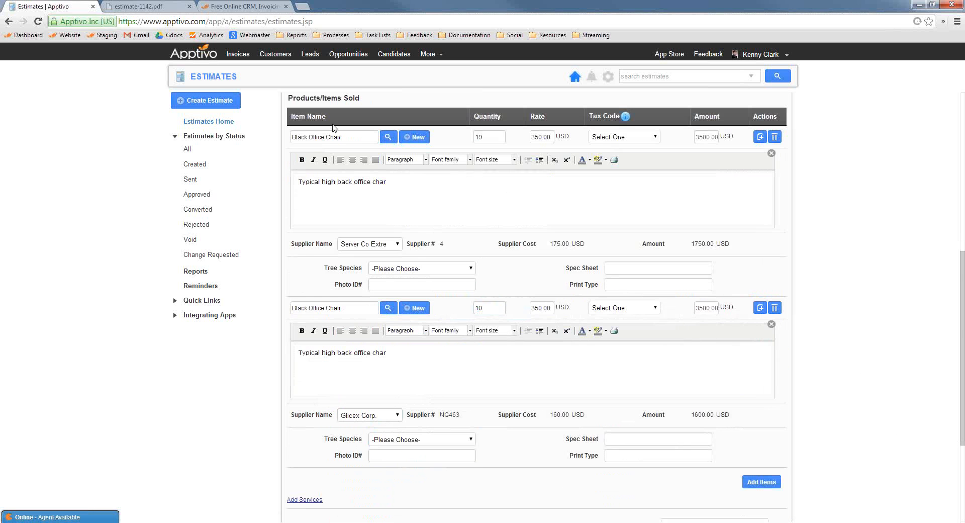
Create the Maxilon estimate and review its chair lines with their suppliers and costs.
{"action": "scroll", "coordinate": [857, 435], "scroll_direction": "down", "scroll_amount": 3}
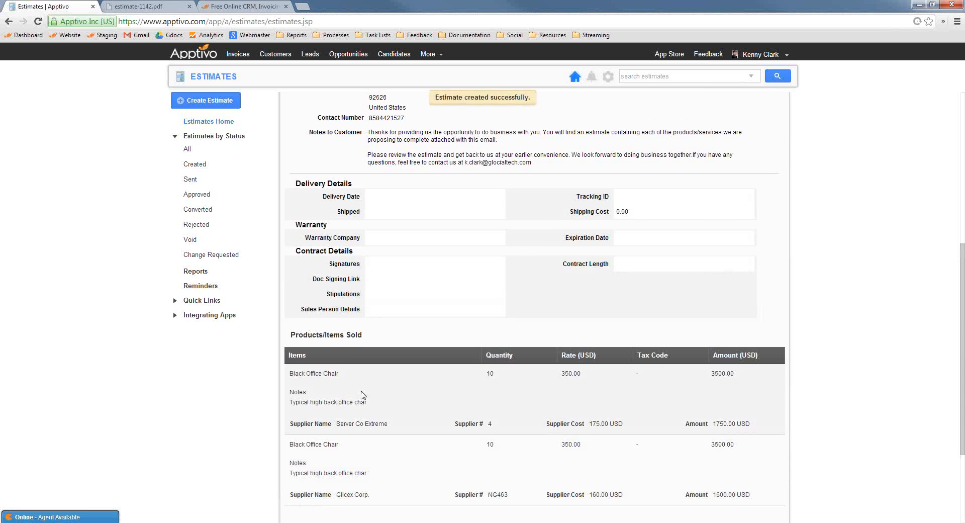
{"action": "scroll", "coordinate": [363, 395], "scroll_direction": "down", "scroll_amount": 1}
{"action": "scroll", "coordinate": [452, 382], "scroll_direction": "up", "scroll_amount": 7}
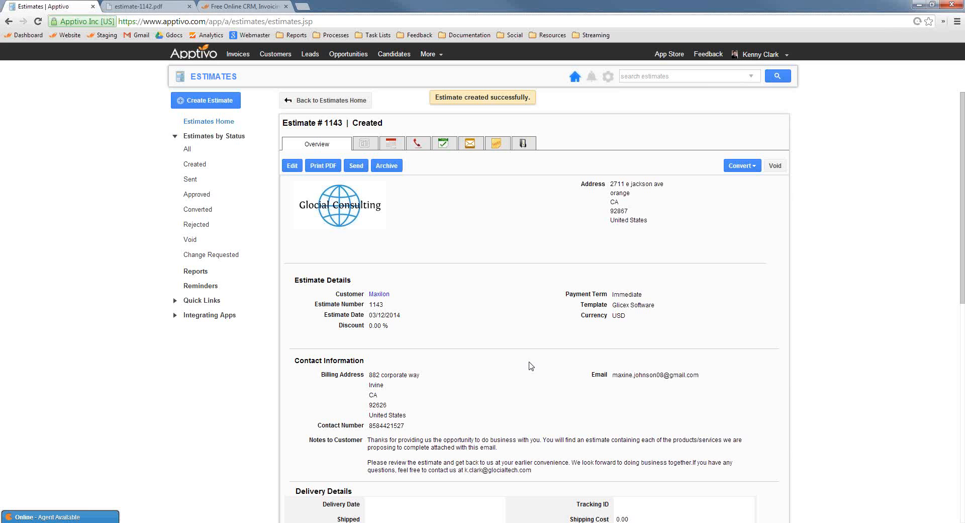
Convert the Maxilon estimate to a kit work order and create it with both chair lines.
{"action": "left_click", "coordinate": [735, 170]}
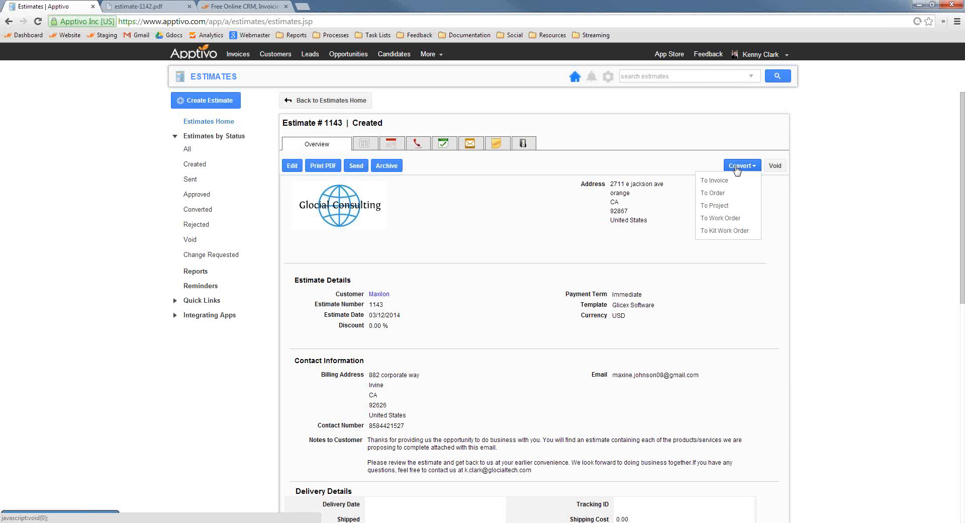
{"action": "left_click", "coordinate": [715, 232]}
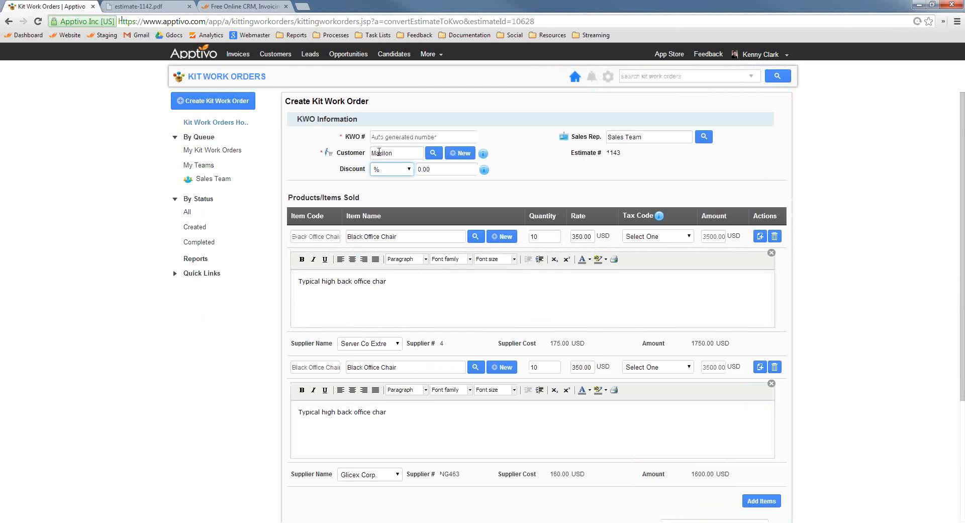
{"action": "scroll", "coordinate": [402, 251], "scroll_direction": "down", "scroll_amount": 3}
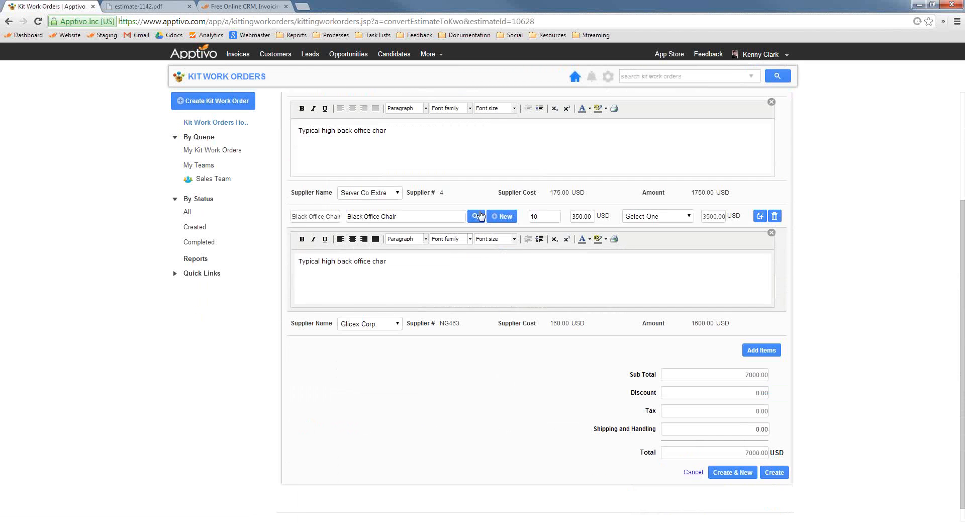
{"action": "left_click", "coordinate": [774, 473]}
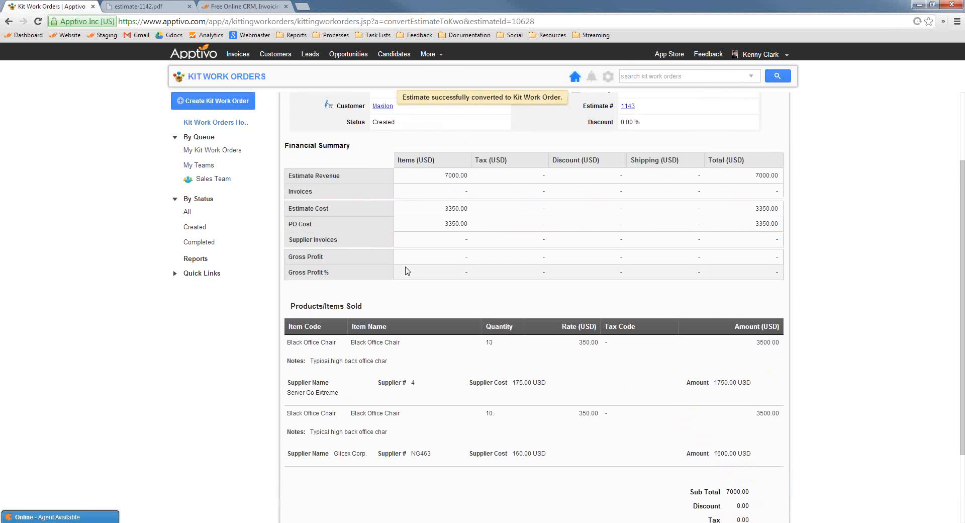
Review the kit work order's financial summary and related purchase orders, and open the one for Server Co Extreme.
{"action": "scroll", "coordinate": [407, 271], "scroll_direction": "up", "scroll_amount": 2}
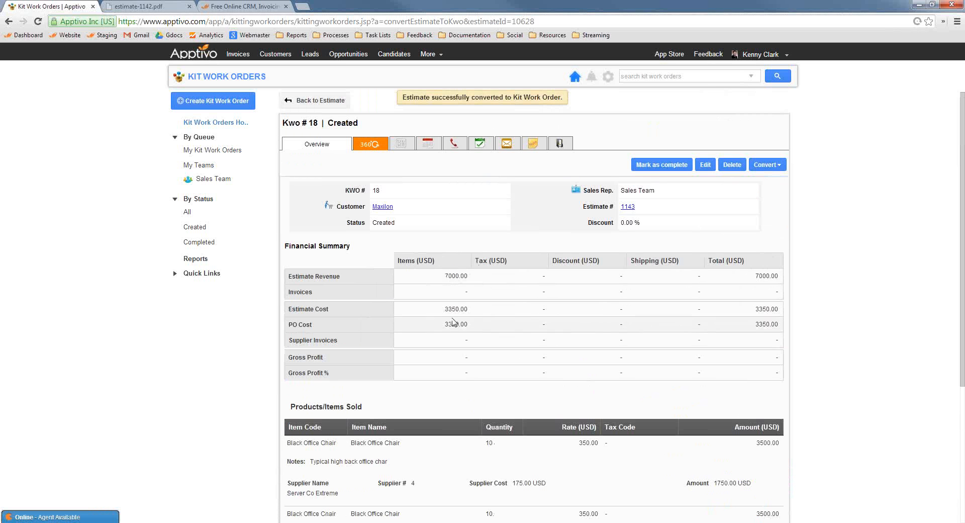
{"action": "left_click", "coordinate": [371, 146]}
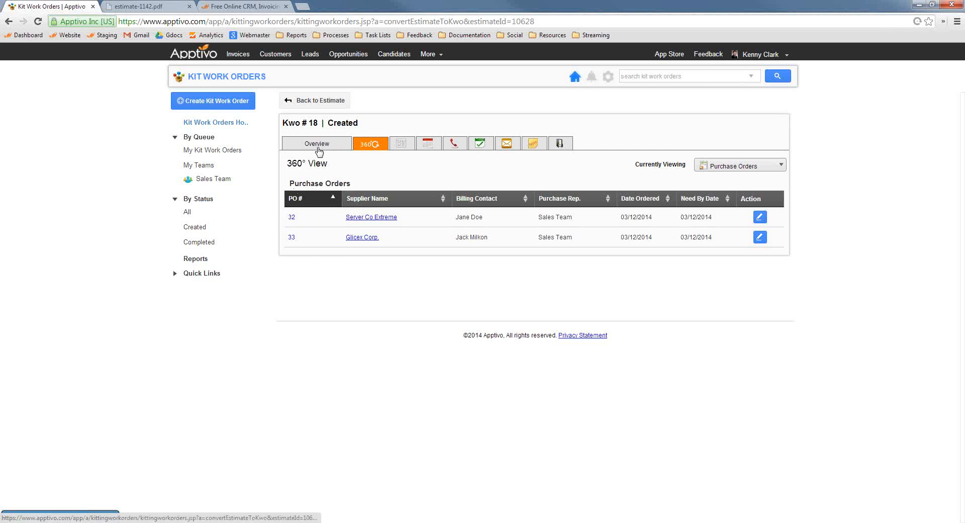
{"action": "left_click", "coordinate": [293, 219]}
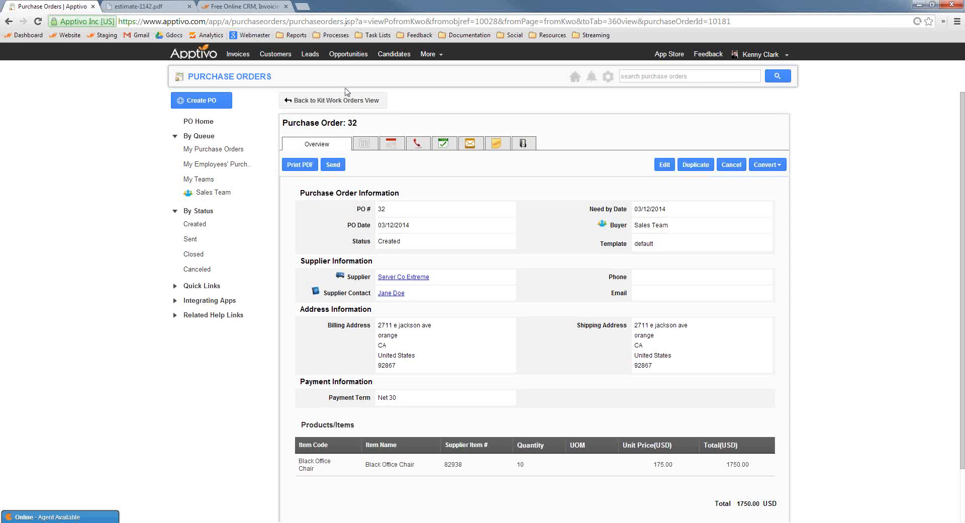
Return to the Estimates app and open the most recent Maxilon estimate for editing.
{"action": "left_click", "coordinate": [428, 54]}
{"action": "mouse_move", "coordinate": [444, 137]}
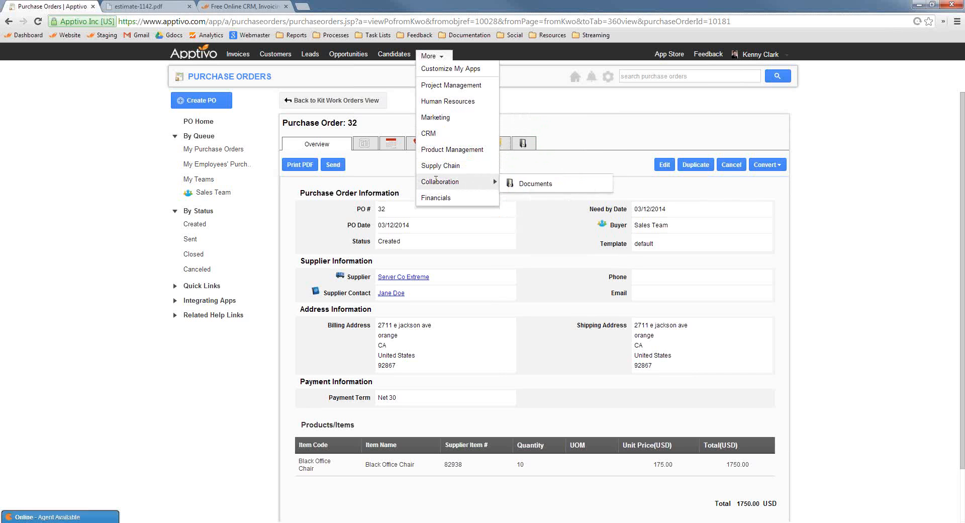
{"action": "left_click", "coordinate": [304, 222]}
{"action": "left_click", "coordinate": [430, 55]}
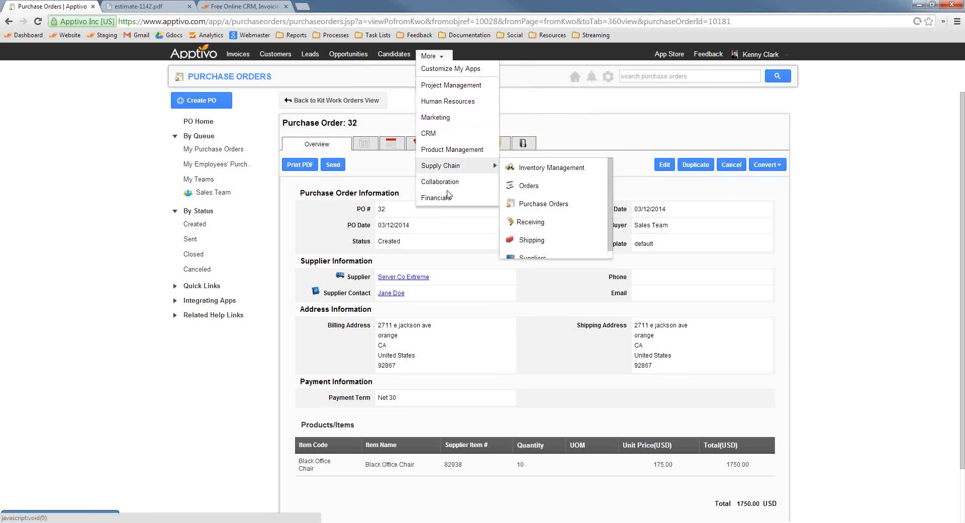
{"action": "mouse_move", "coordinate": [482, 198]}
{"action": "left_click", "coordinate": [533, 221]}
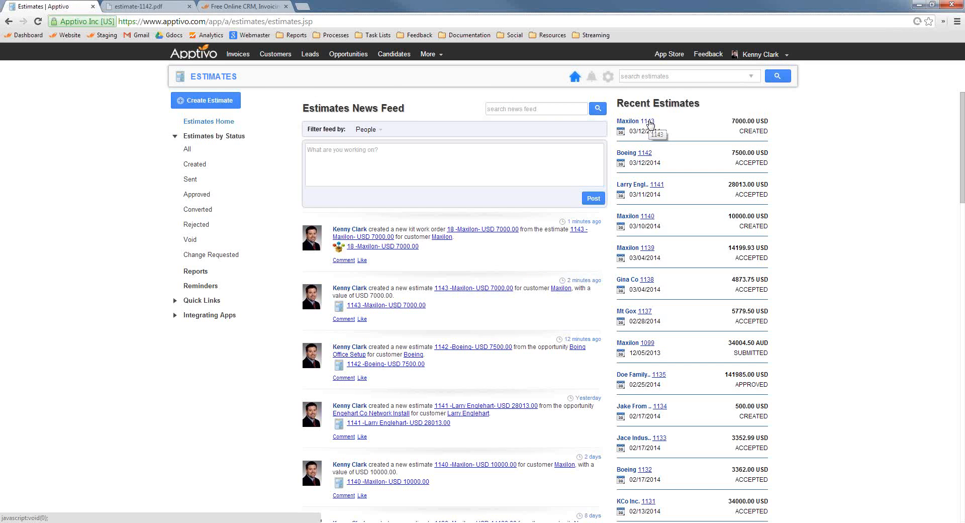
{"action": "left_click", "coordinate": [649, 124]}
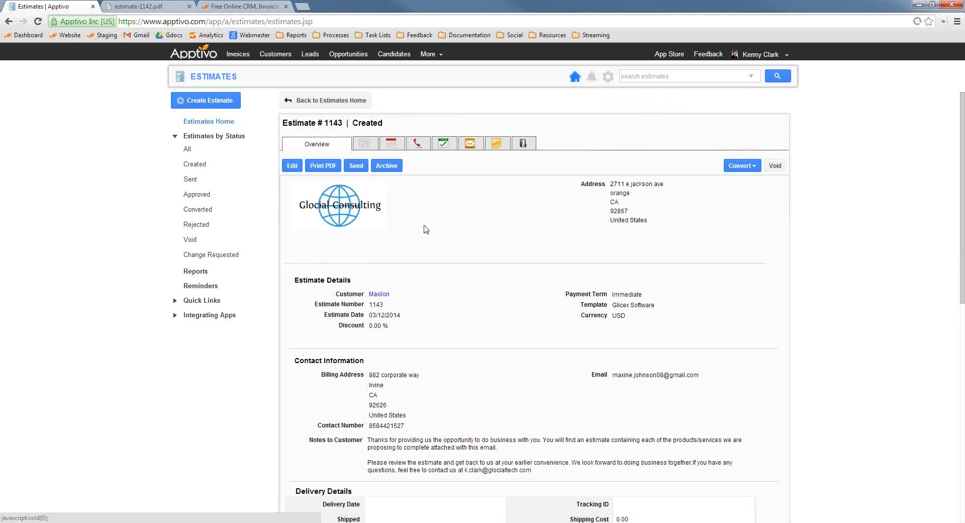
{"action": "left_click", "coordinate": [290, 167]}
Set the rate of both Black Office Chair lines to 300.00 USD and review the estimate's line amounts and totals.
{"action": "scroll", "coordinate": [725, 345], "scroll_direction": "down", "scroll_amount": 4}
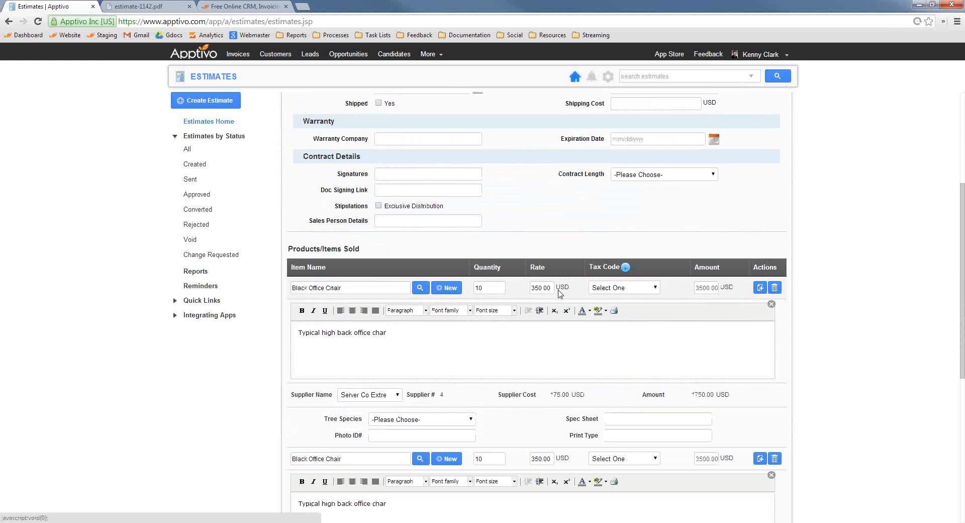
{"action": "left_click", "coordinate": [536, 287]}
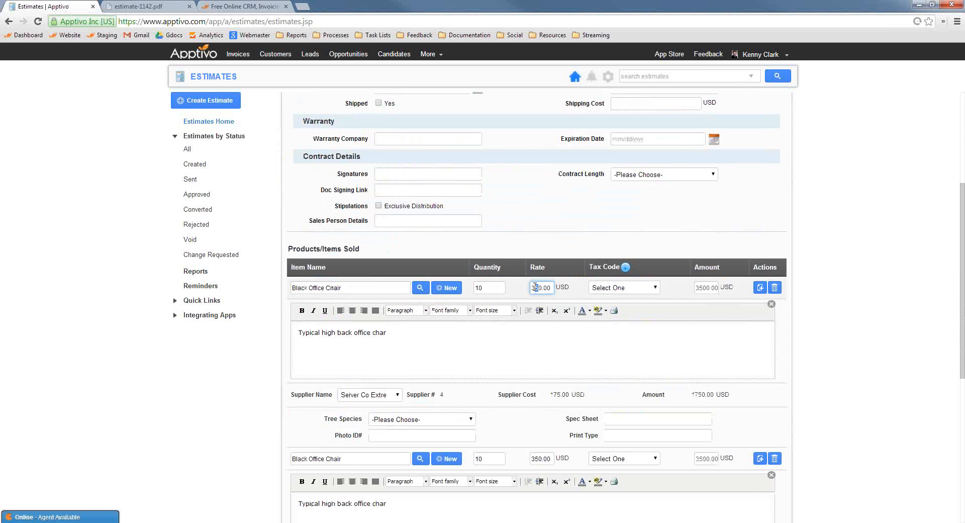
{"action": "key", "text": "Delete"}
{"action": "type", "text": "0"}
{"action": "left_click", "coordinate": [535, 459]}
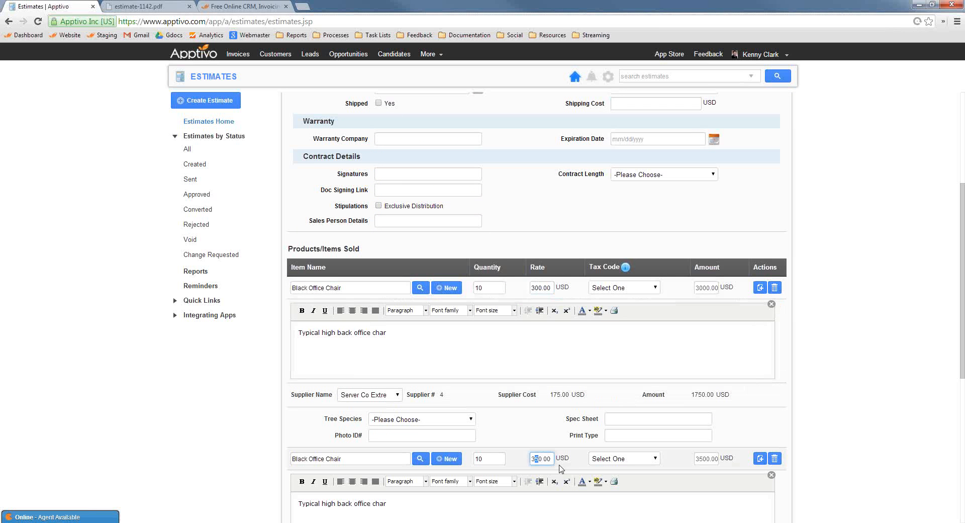
{"action": "type", "text": "0"}
{"action": "left_click", "coordinate": [855, 403]}
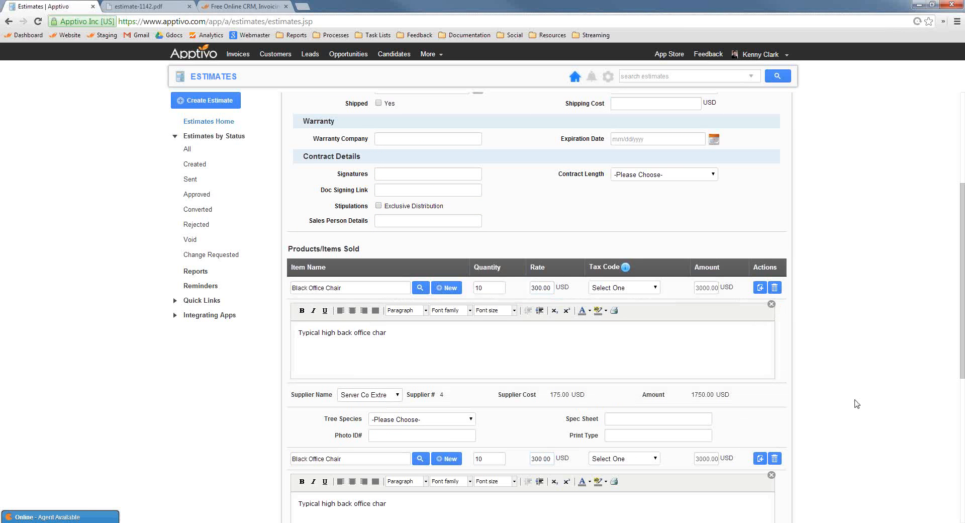
{"action": "scroll", "coordinate": [855, 403], "scroll_direction": "down", "scroll_amount": 2}
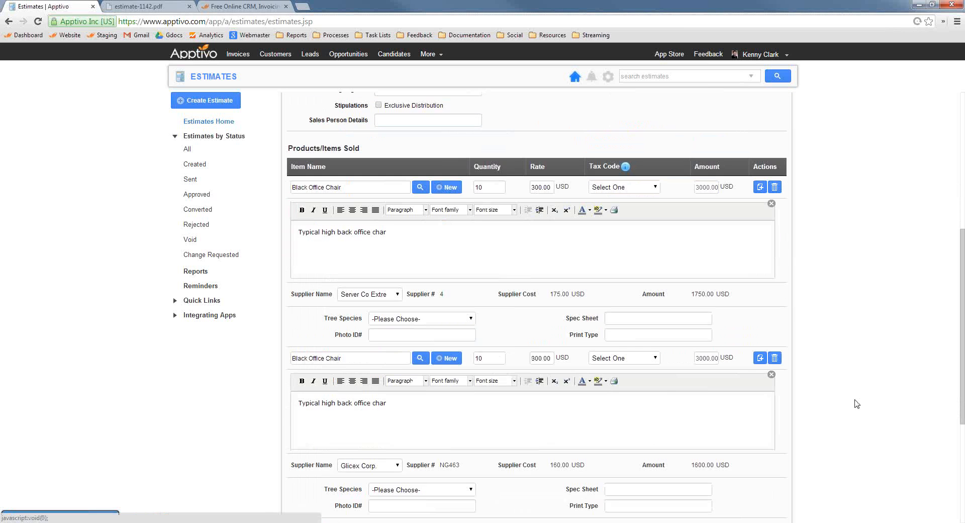
{"action": "left_click", "coordinate": [547, 187]}
{"action": "double_click", "coordinate": [546, 187]}
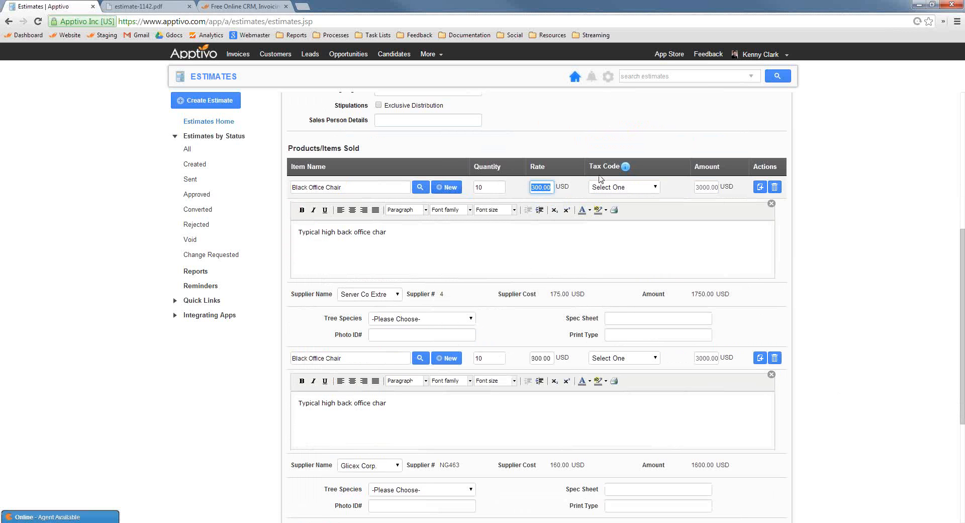
{"action": "scroll", "coordinate": [862, 334], "scroll_direction": "down", "scroll_amount": 3}
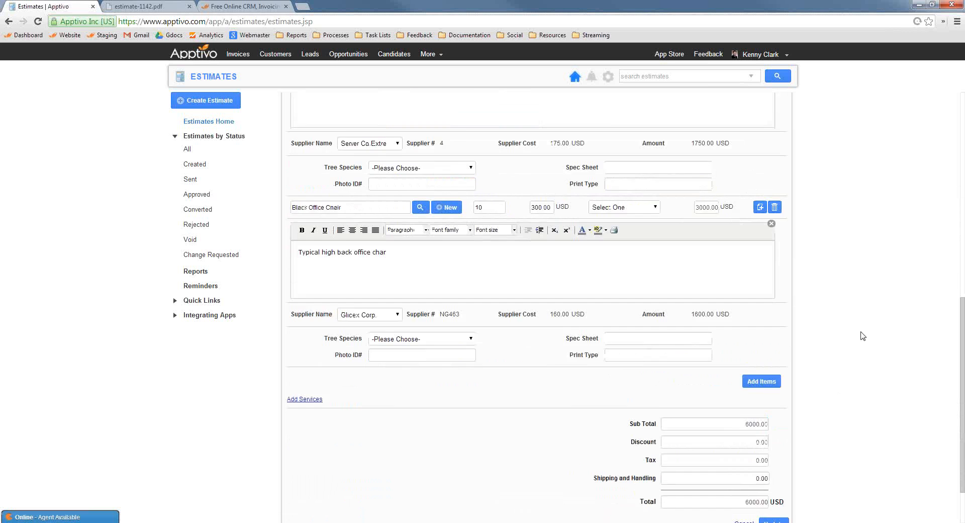
{"action": "scroll", "coordinate": [792, 336], "scroll_direction": "up", "scroll_amount": 9}
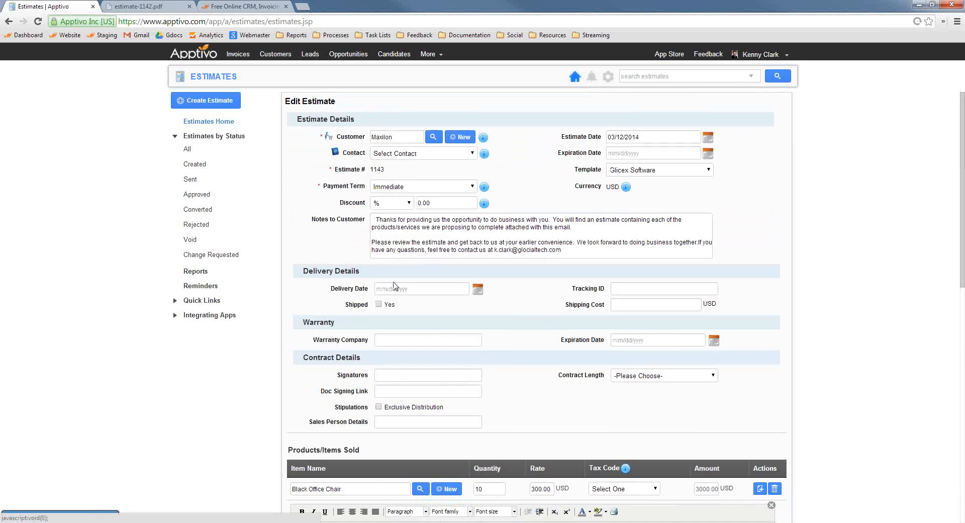
Set the Maxilon estimate's discount to 10.00 %.
{"action": "double_click", "coordinate": [444, 202]}
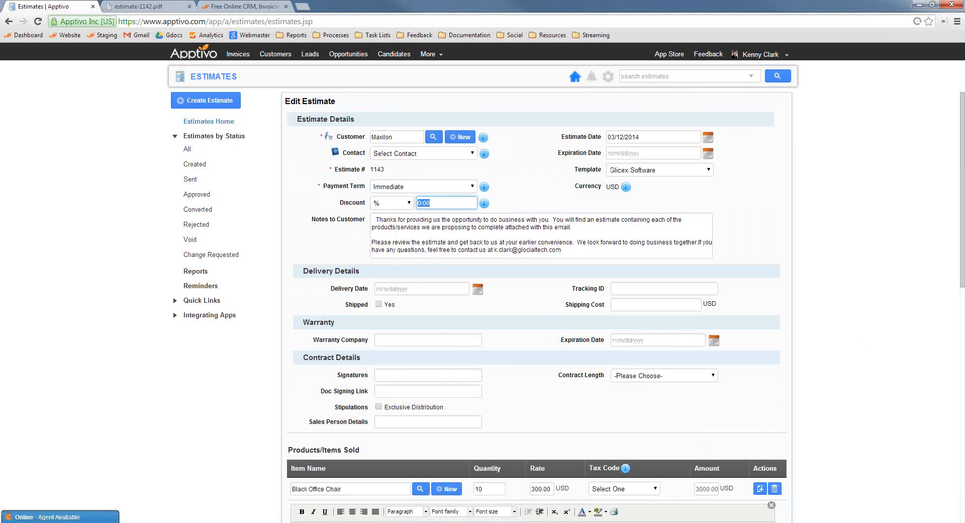
{"action": "type", "text": "10"}
{"action": "left_click", "coordinate": [323, 215]}
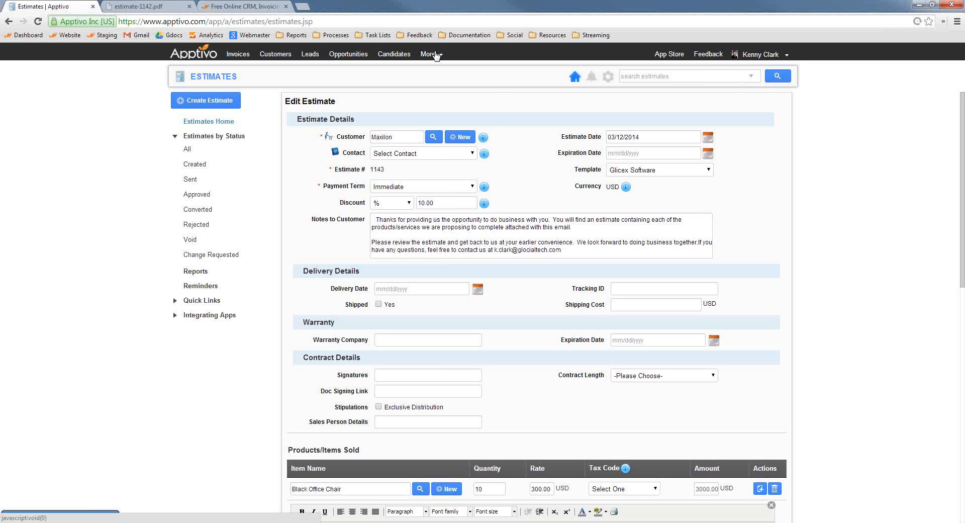
Add the Pricing app from the App Store's Marketing category.
{"action": "left_click", "coordinate": [436, 55]}
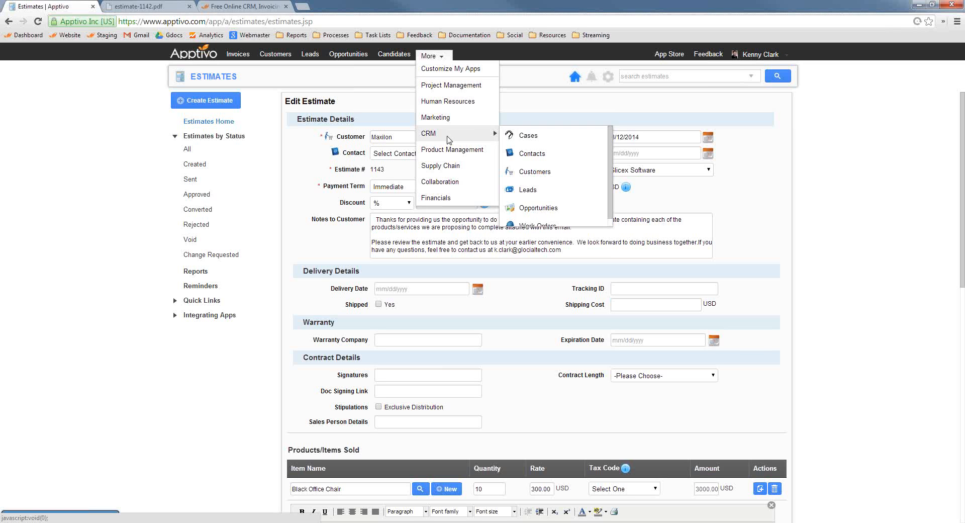
{"action": "mouse_move", "coordinate": [467, 149]}
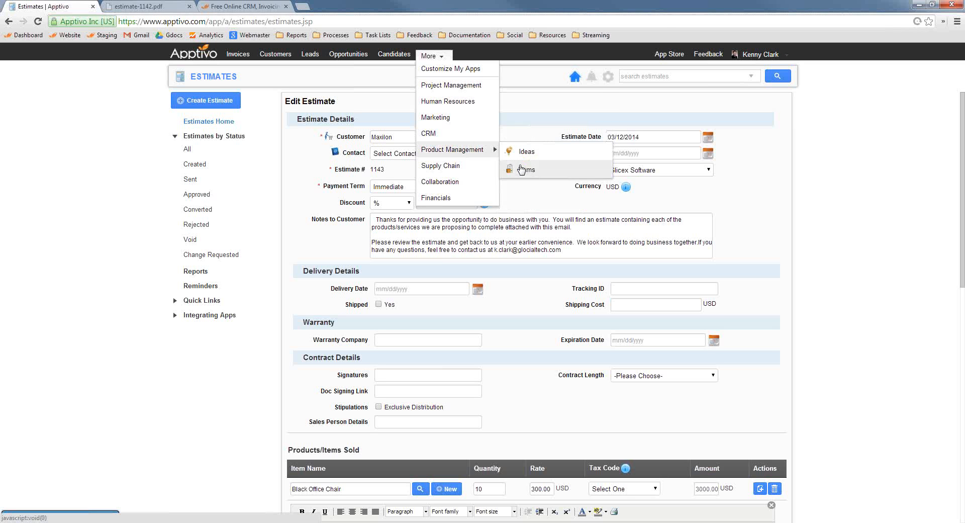
{"action": "mouse_move", "coordinate": [449, 127]}
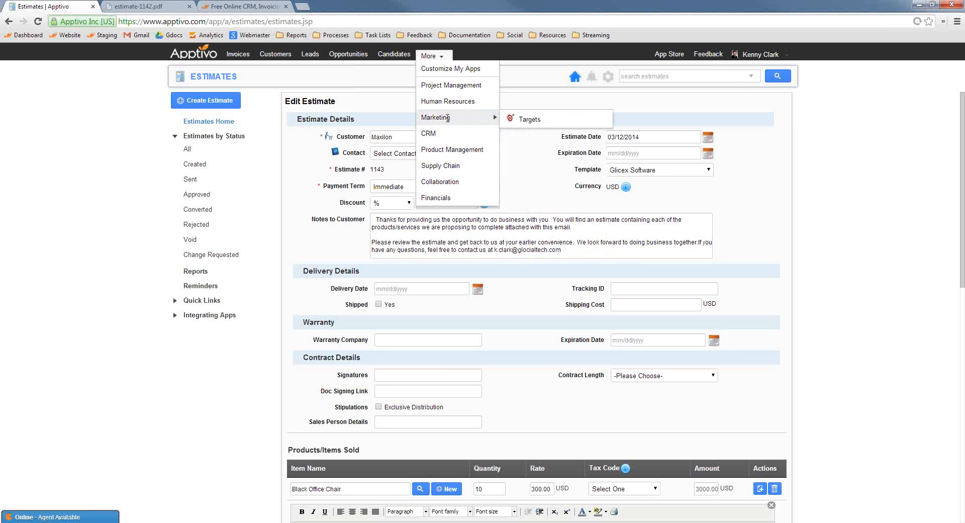
{"action": "left_click", "coordinate": [668, 54]}
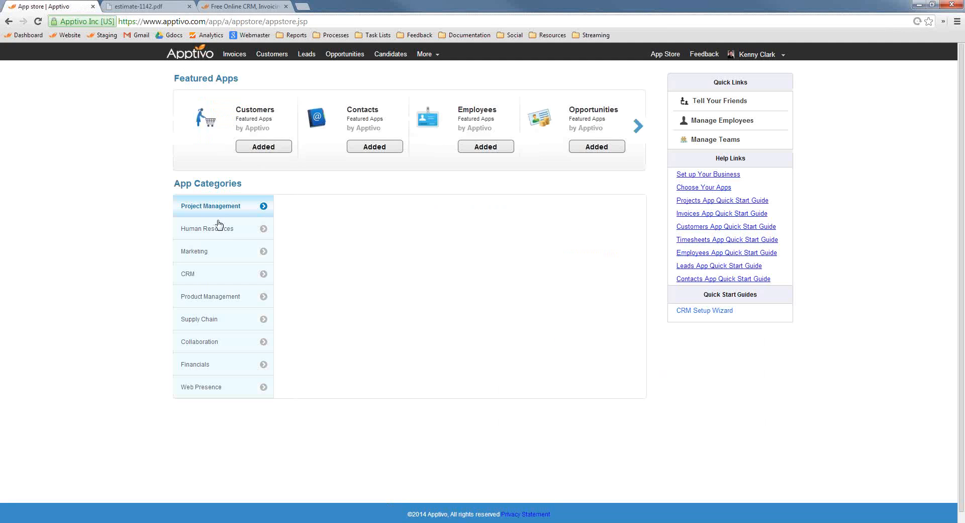
{"action": "left_click", "coordinate": [211, 253]}
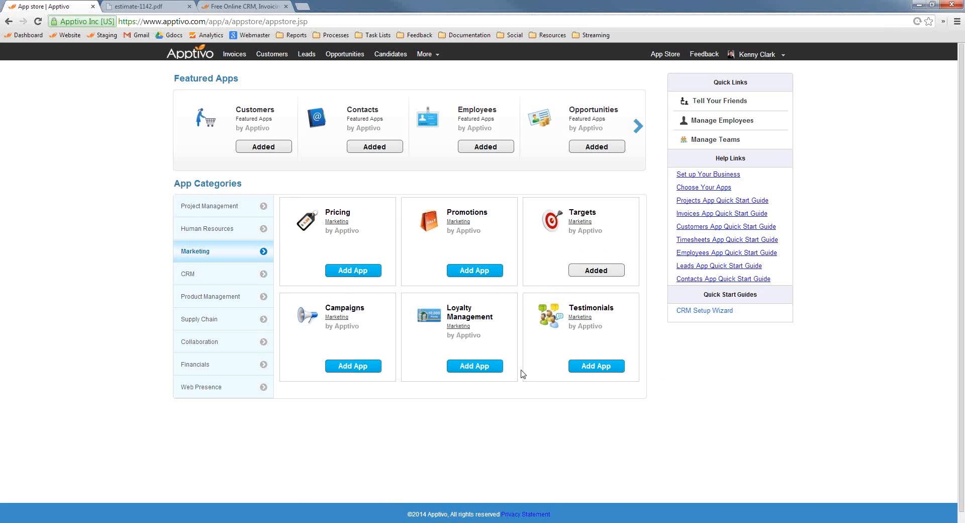
{"action": "left_click", "coordinate": [354, 270]}
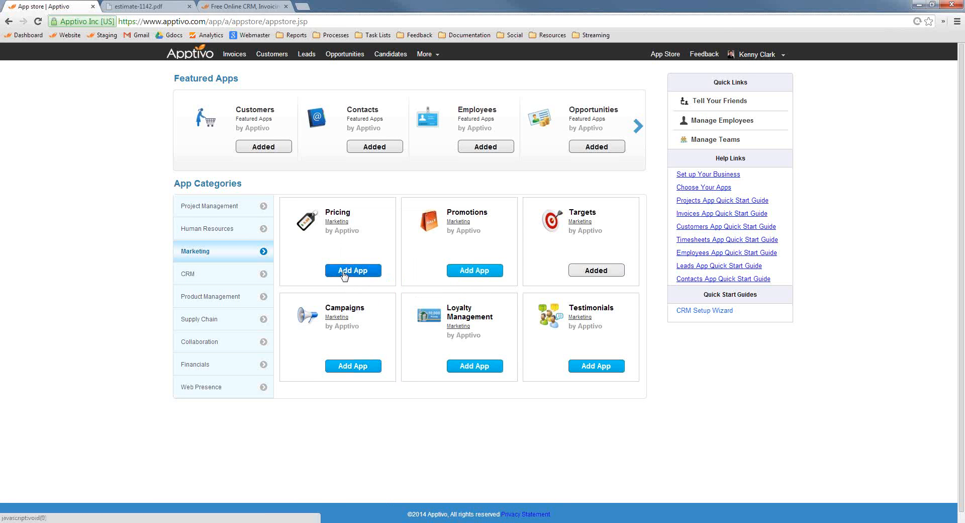
Go to the Pricing app, list all price lists and open the Wholesale one.
{"action": "left_click", "coordinate": [187, 50]}
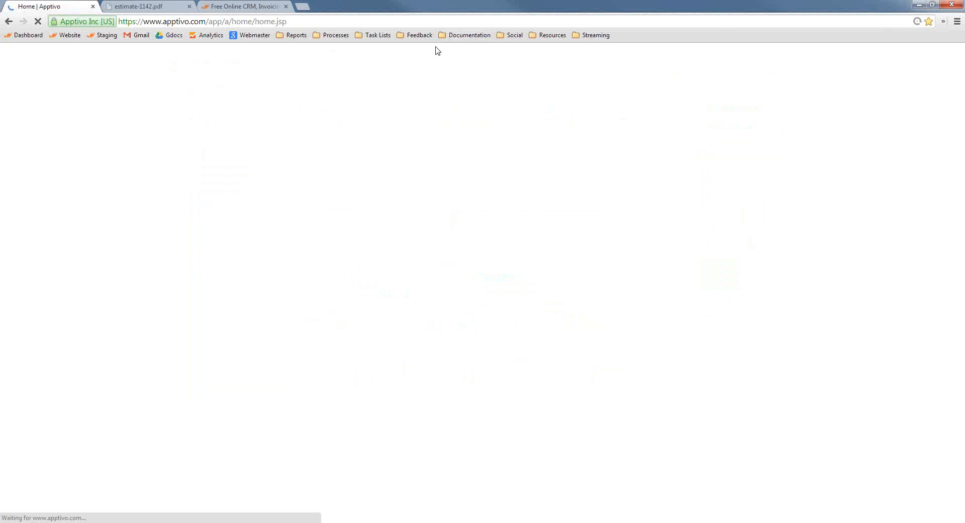
{"action": "left_click", "coordinate": [428, 55]}
{"action": "mouse_move", "coordinate": [478, 117]}
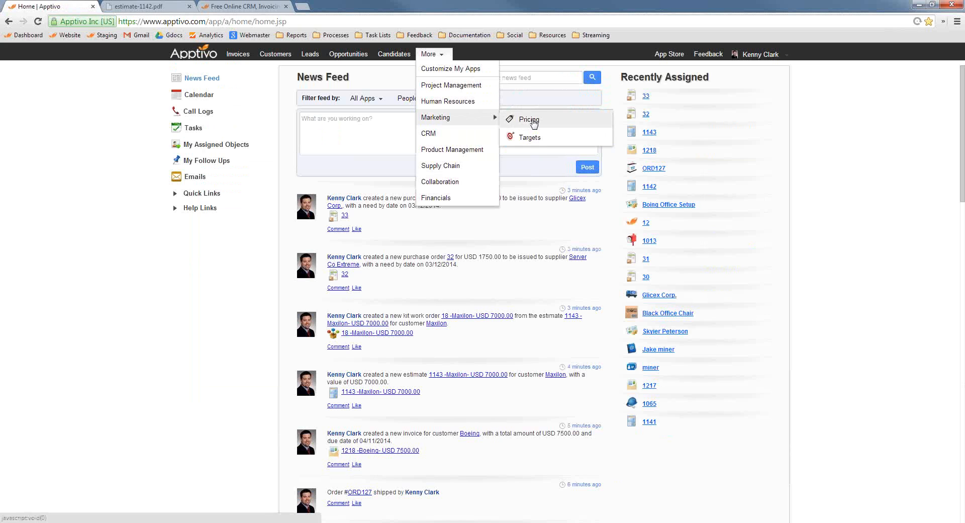
{"action": "left_click", "coordinate": [532, 121]}
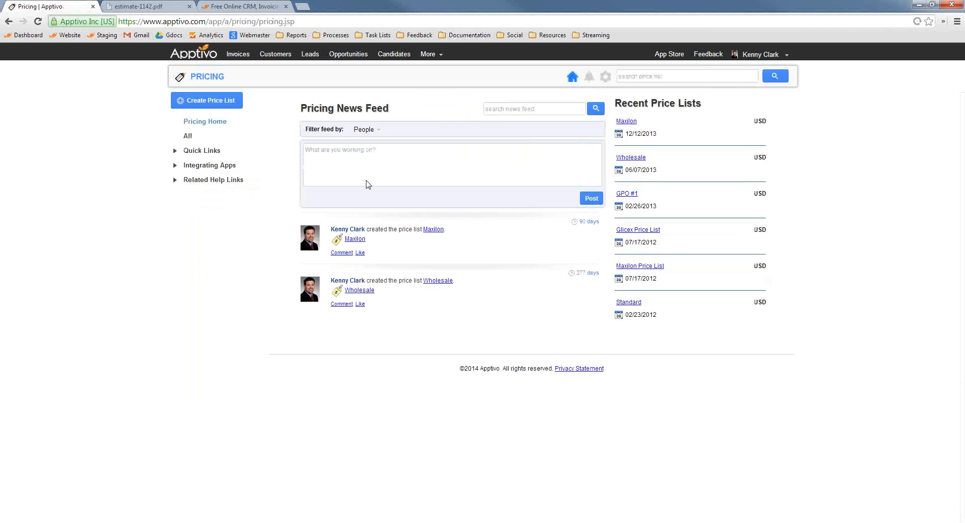
{"action": "left_click", "coordinate": [189, 136]}
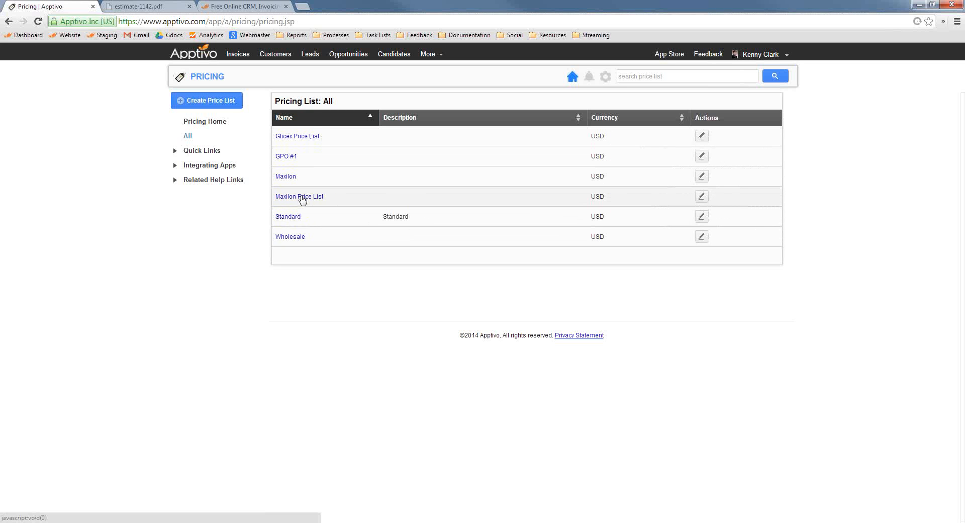
{"action": "left_click", "coordinate": [290, 237]}
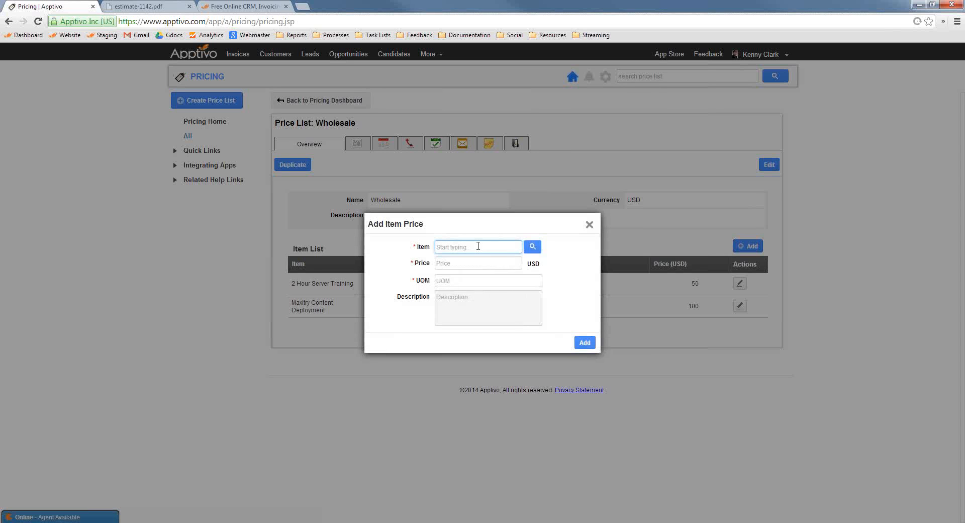
Add the Black Office Chair to the Wholesale price list at a price of 180 USD.
{"action": "type", "text": "black"}
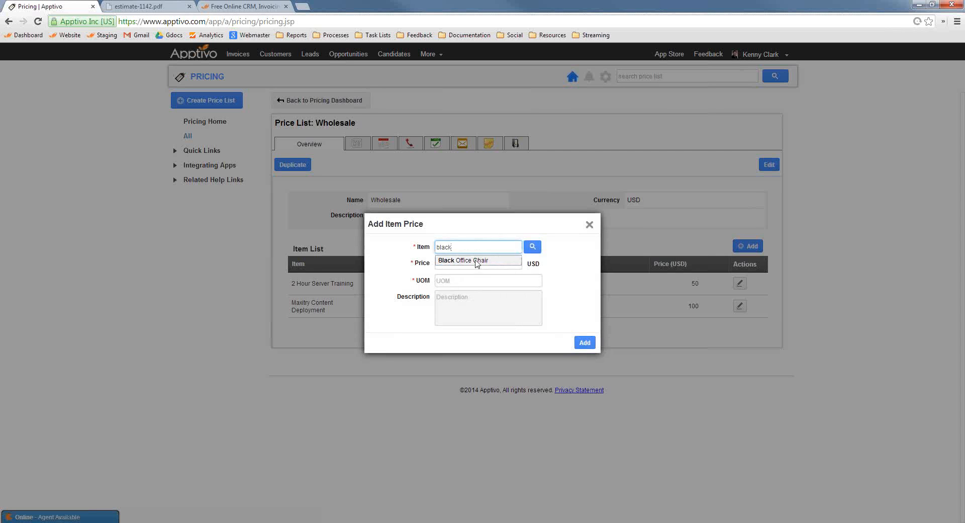
{"action": "left_click", "coordinate": [476, 260]}
{"action": "left_click", "coordinate": [463, 263]}
{"action": "type", "text": "180"}
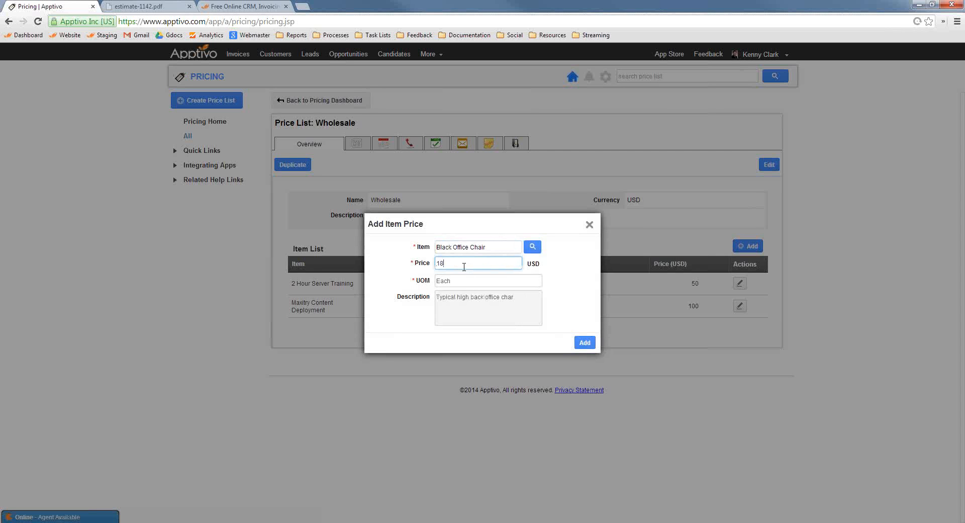
{"action": "left_click", "coordinate": [582, 342]}
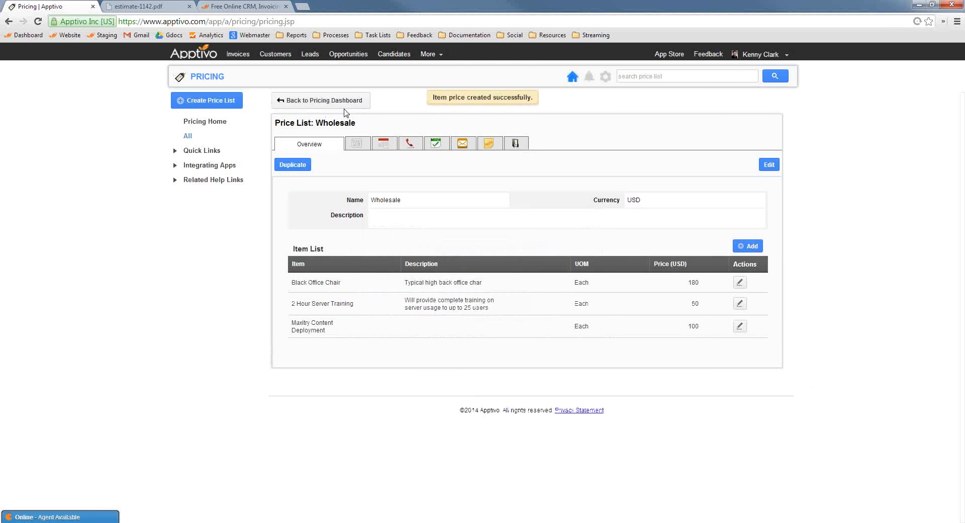
Open the Black Office Chair in the Items app and review the price lists in its e-commerce details.
{"action": "left_click", "coordinate": [432, 55]}
{"action": "mouse_move", "coordinate": [437, 151]}
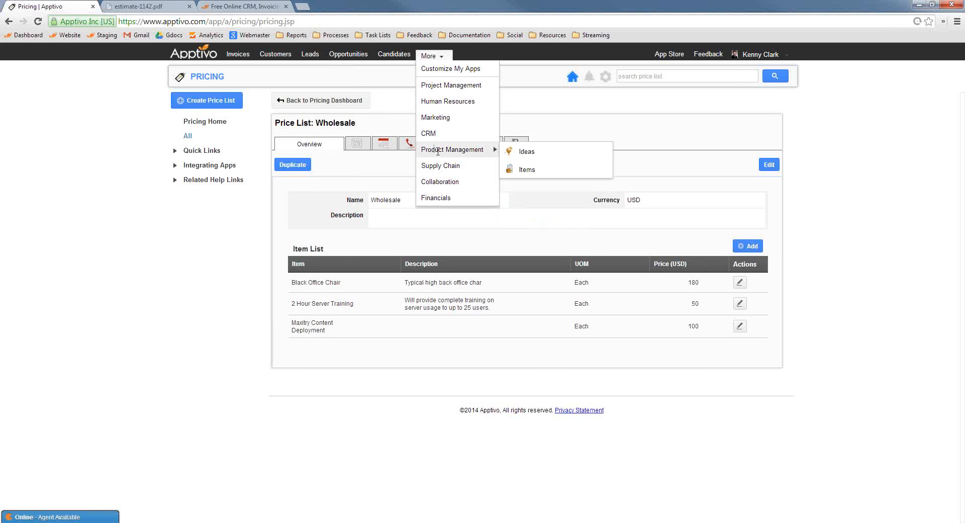
{"action": "left_click", "coordinate": [528, 169]}
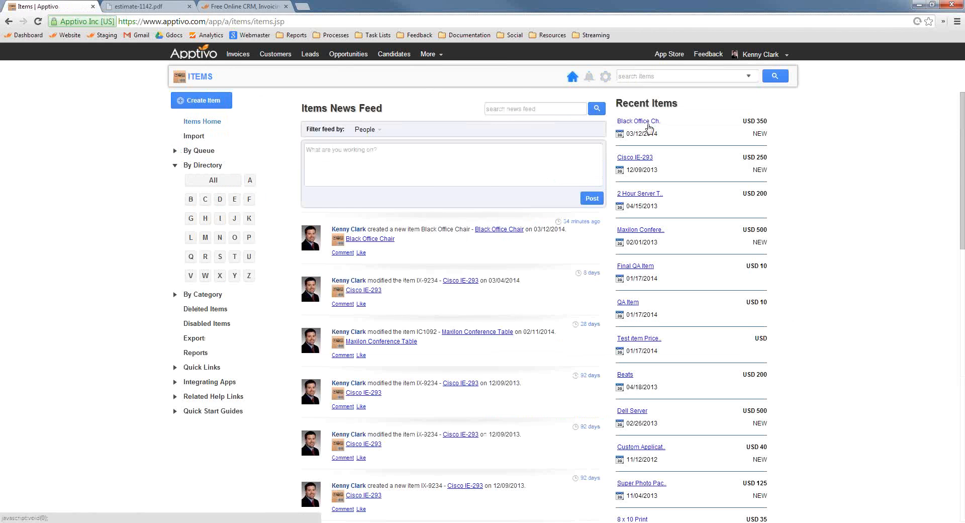
{"action": "left_click", "coordinate": [648, 128]}
{"action": "left_click", "coordinate": [392, 145]}
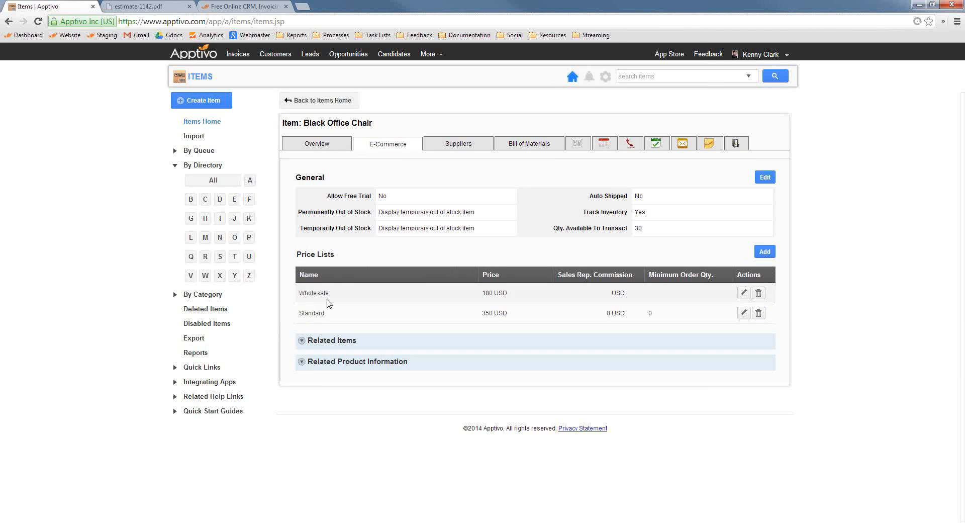
{"action": "left_click_drag", "start_coordinate": [482, 292], "coordinate": [499, 316]}
{"action": "left_click", "coordinate": [515, 318]}
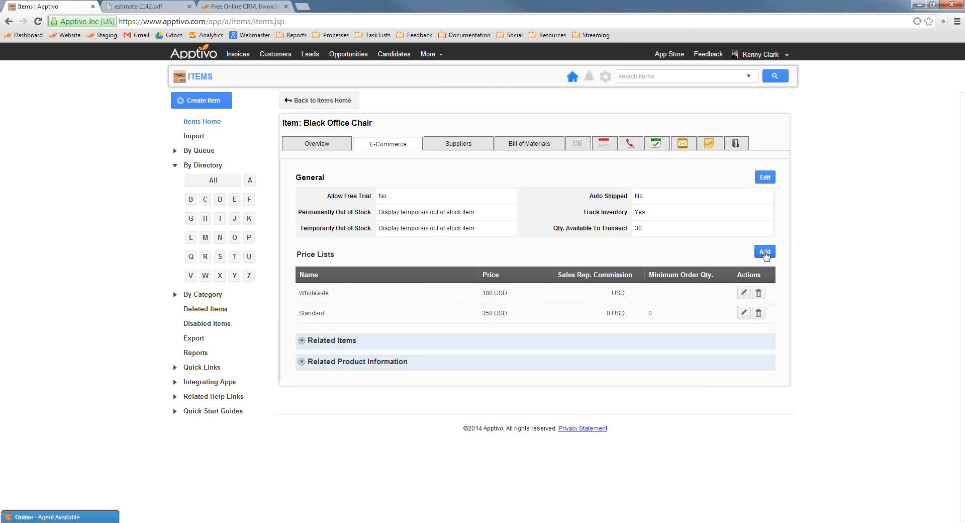
Add the Maxilon Price List to the Black Office Chair with a price of 189 USD.
{"action": "left_click", "coordinate": [764, 251]}
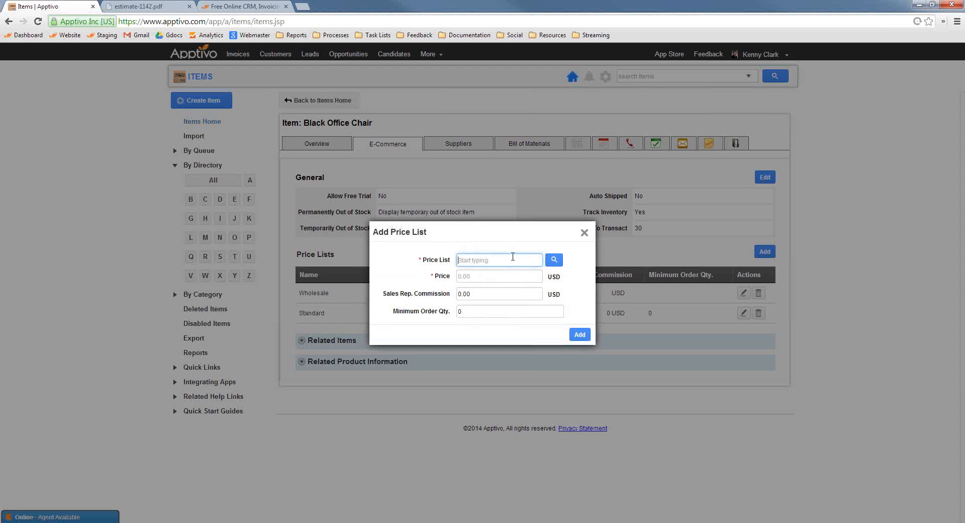
{"action": "left_click", "coordinate": [554, 259]}
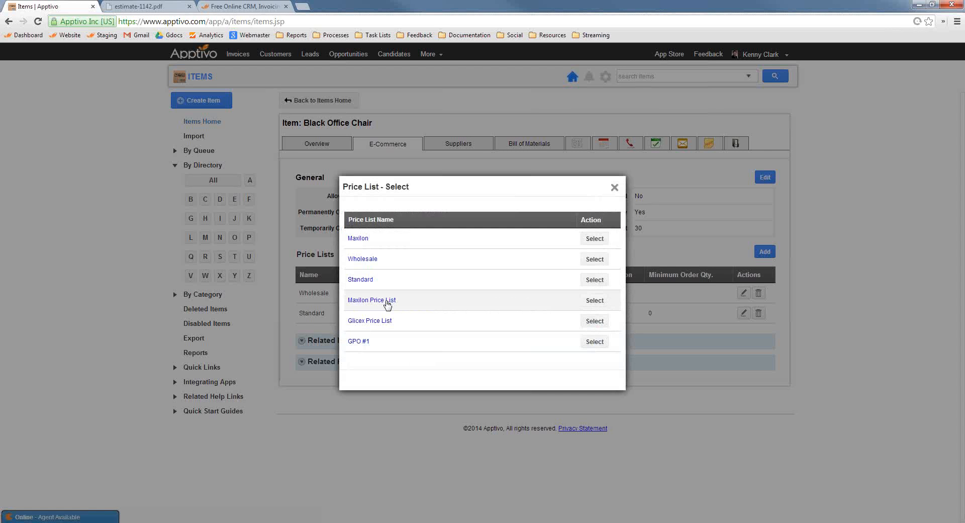
{"action": "left_click", "coordinate": [372, 300]}
{"action": "left_click", "coordinate": [491, 276]}
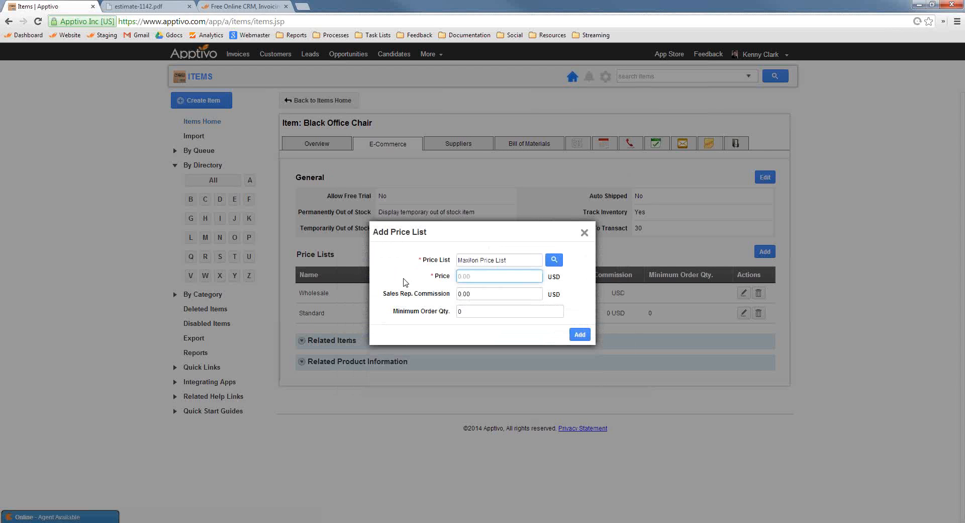
{"action": "type", "text": "189"}
{"action": "left_click", "coordinate": [587, 338]}
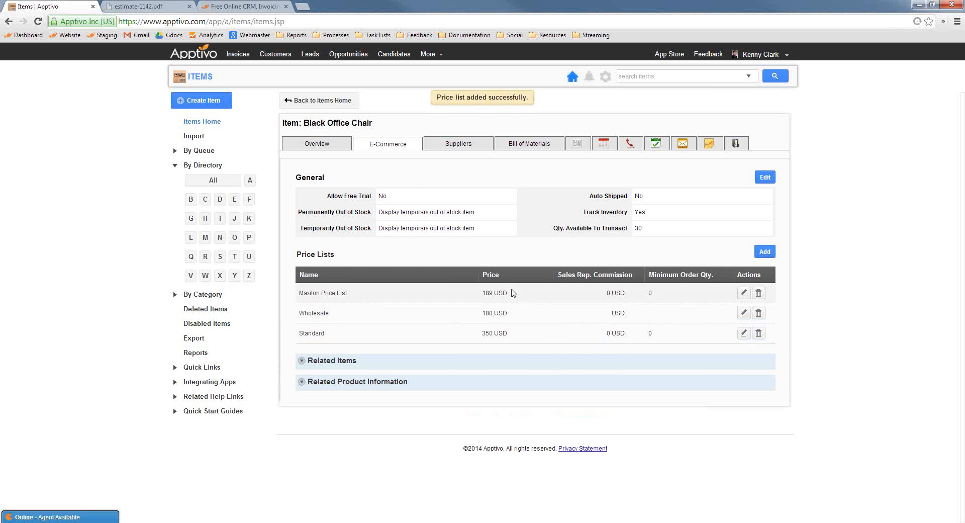
Compare the Wholesale and Standard entries among the Black Office Chair's price lists.
{"action": "double_click", "coordinate": [316, 313]}
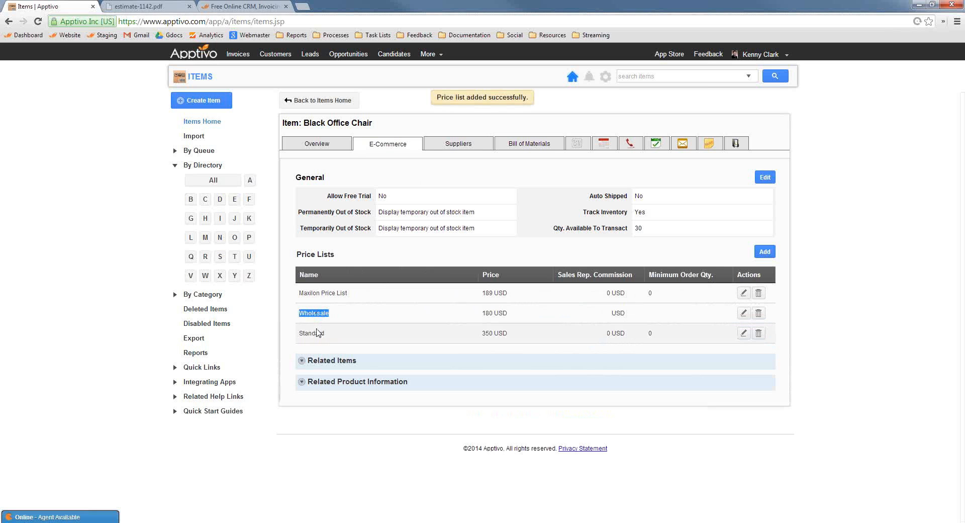
{"action": "left_click", "coordinate": [315, 335]}
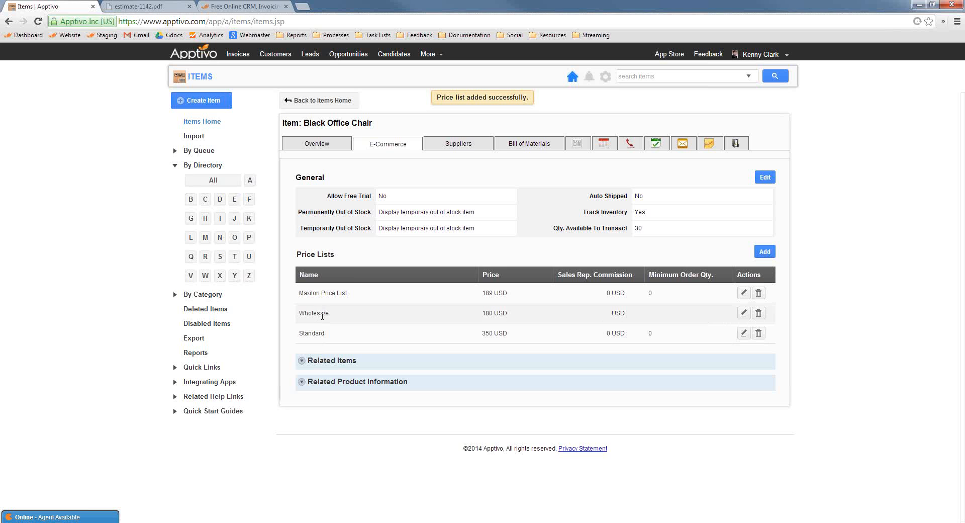
{"action": "left_click_drag", "start_coordinate": [305, 334], "coordinate": [655, 331]}
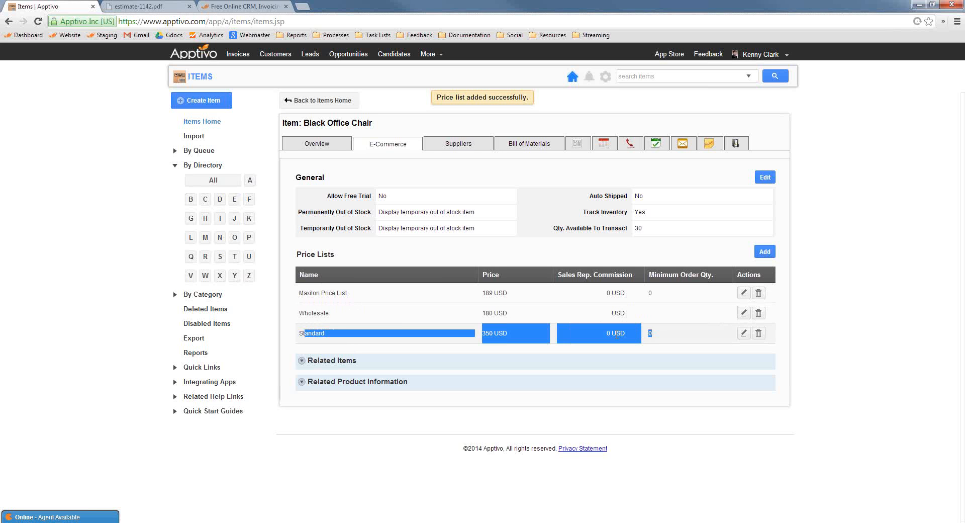
{"action": "left_click", "coordinate": [617, 334]}
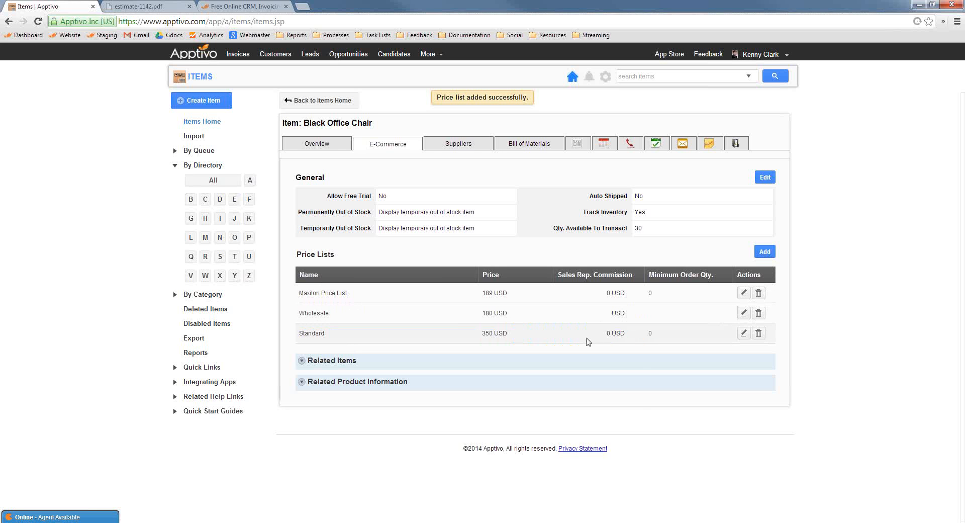
{"action": "double_click", "coordinate": [321, 315]}
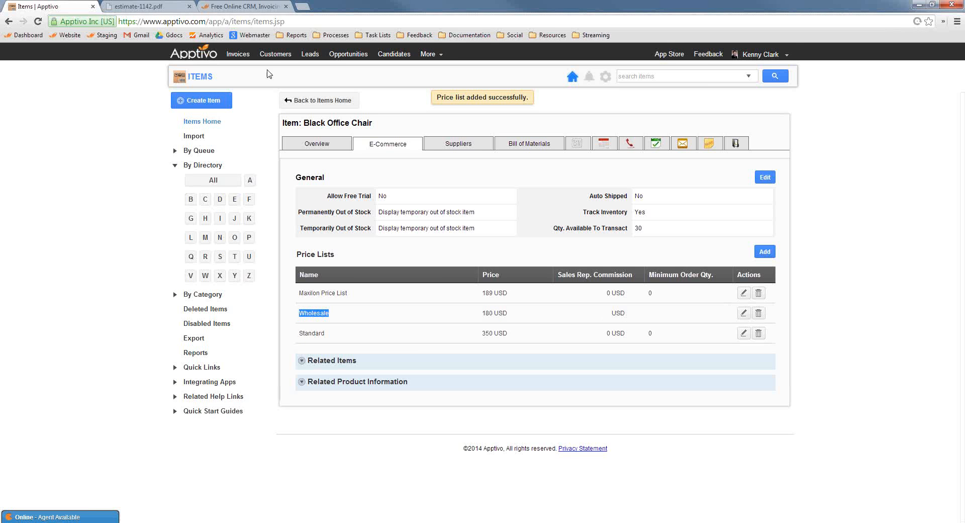
Go to the Customers app and open its customer category settings.
{"action": "left_click", "coordinate": [277, 55]}
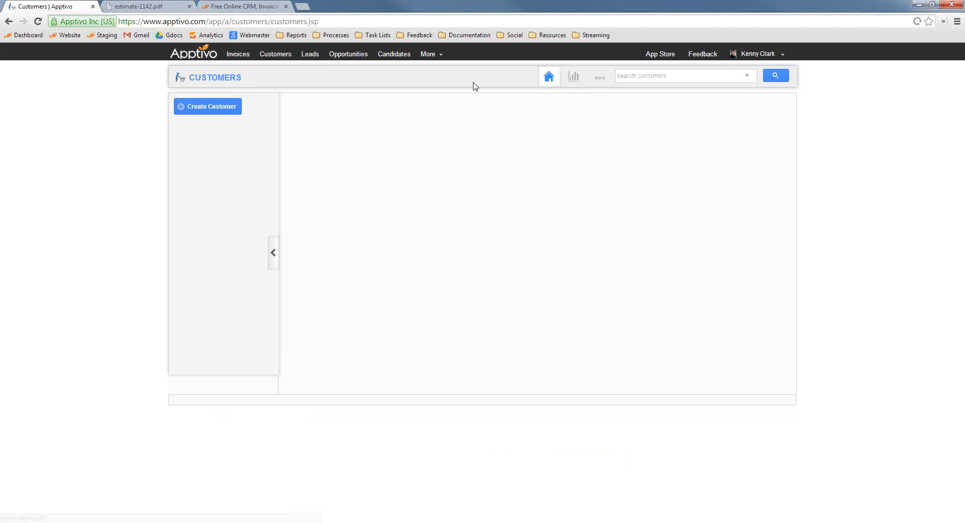
{"action": "left_click", "coordinate": [600, 79]}
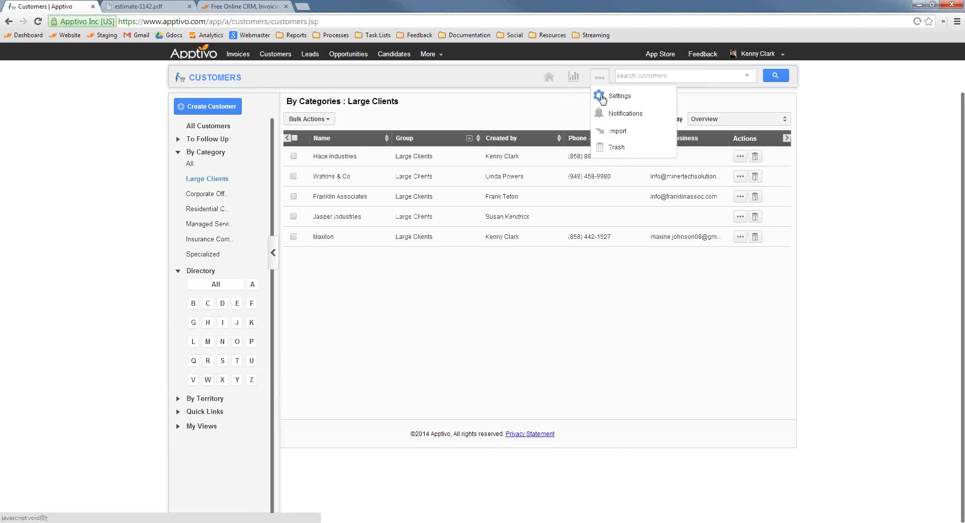
{"action": "left_click", "coordinate": [602, 96]}
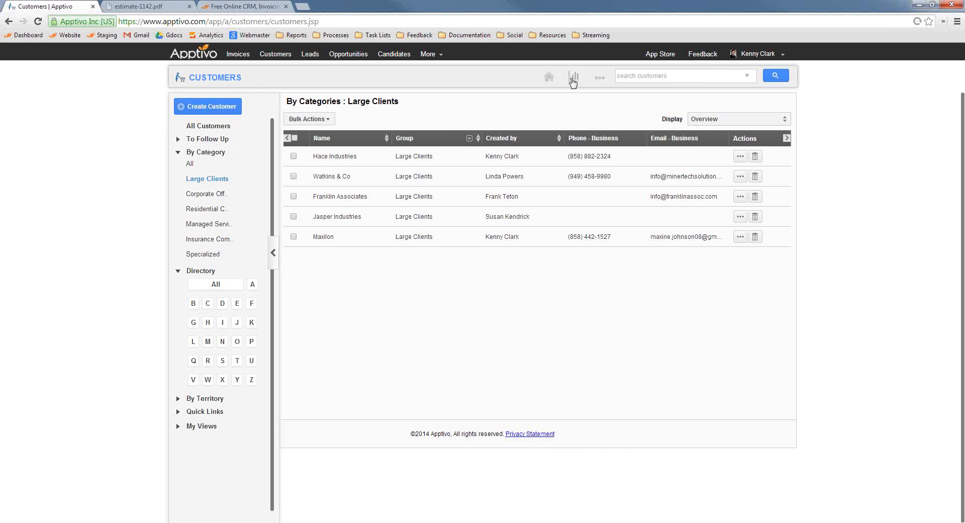
{"action": "left_click", "coordinate": [600, 80]}
{"action": "left_click", "coordinate": [600, 96]}
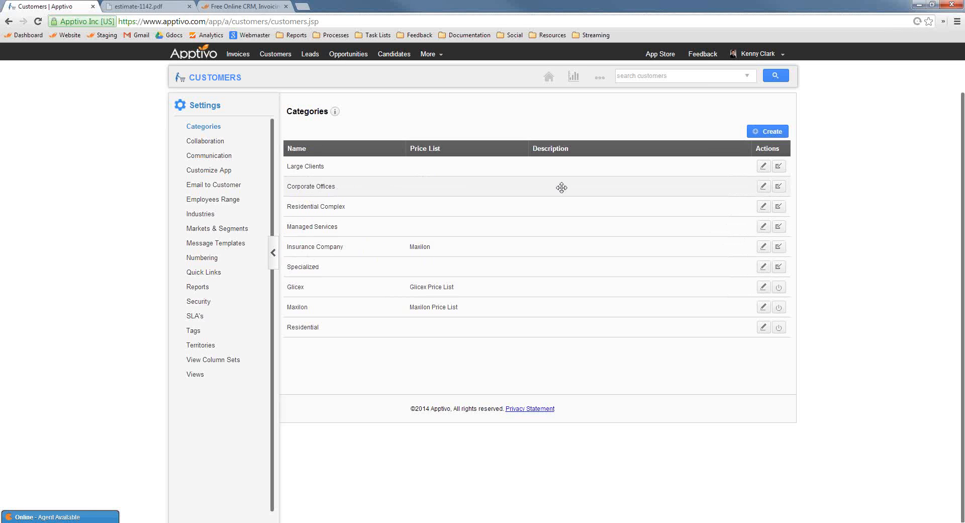
Assign the Wholesale price list to the Corporate Offices customer category.
{"action": "left_click", "coordinate": [763, 186]}
{"action": "left_click", "coordinate": [406, 275]}
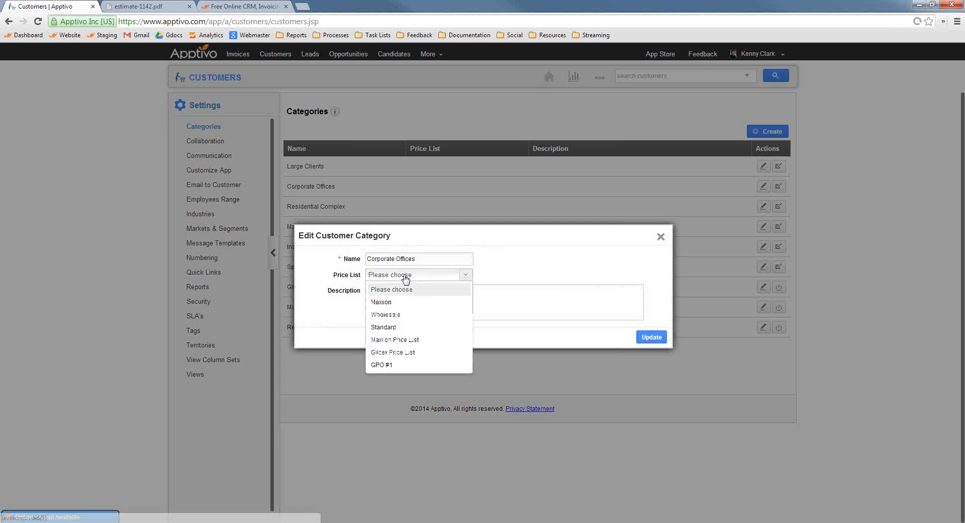
{"action": "left_click", "coordinate": [394, 314]}
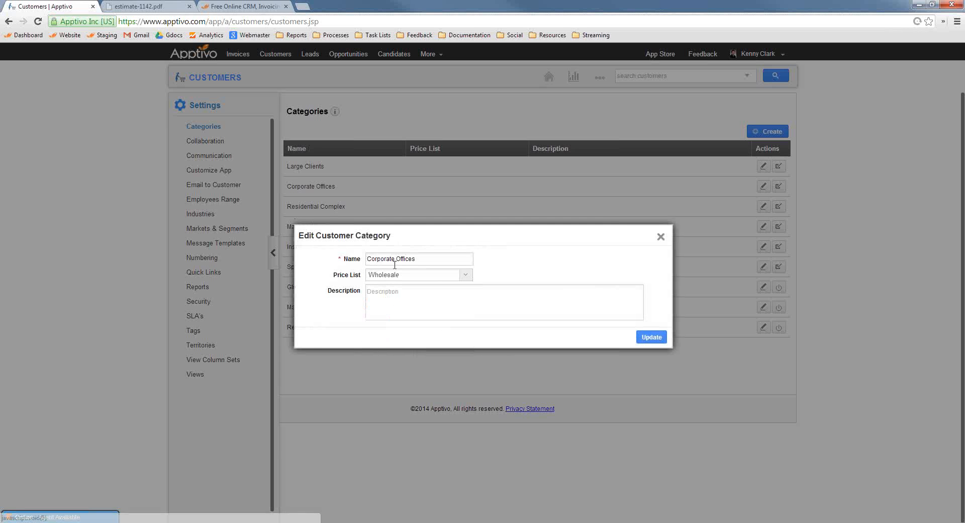
{"action": "left_click", "coordinate": [656, 339]}
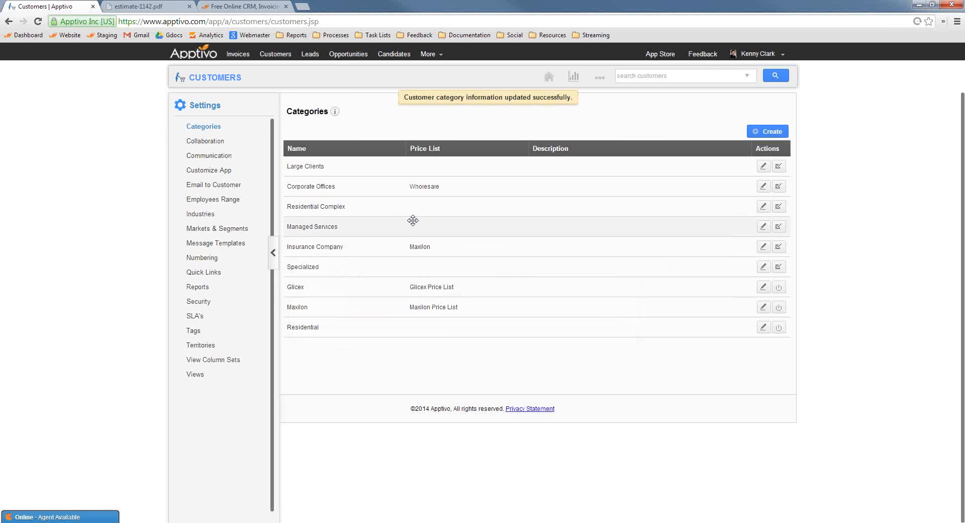
Assign the Wholesale price list to the Large Clients customer category.
{"action": "left_click", "coordinate": [763, 165]}
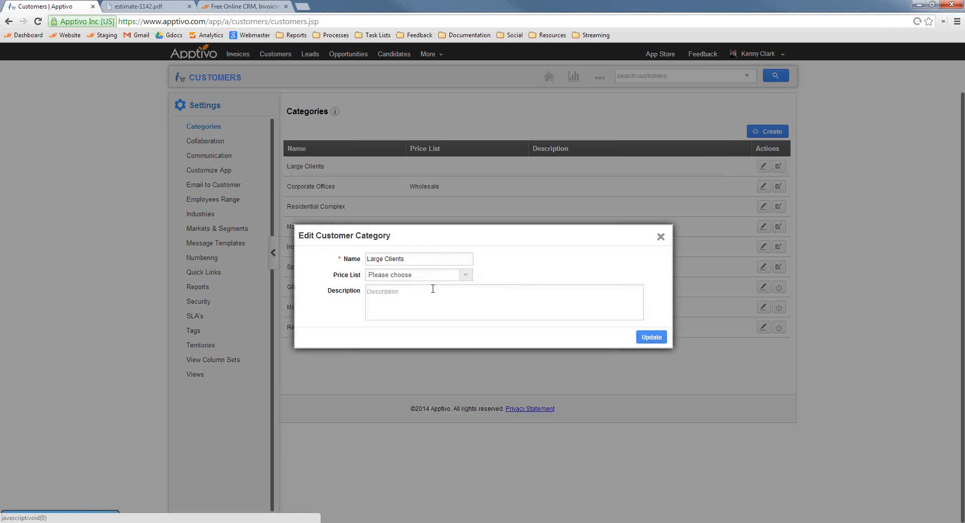
{"action": "left_click", "coordinate": [420, 275]}
{"action": "left_click", "coordinate": [399, 319]}
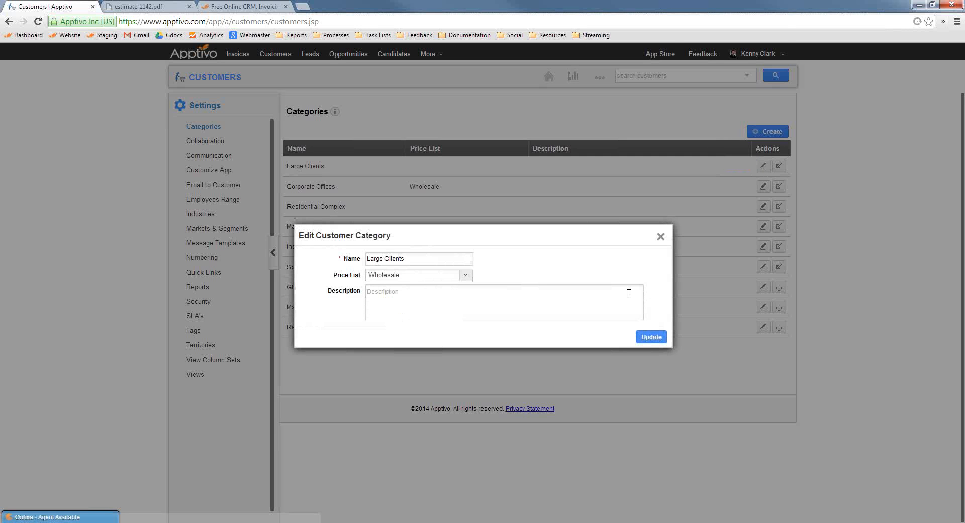
{"action": "left_click", "coordinate": [650, 337]}
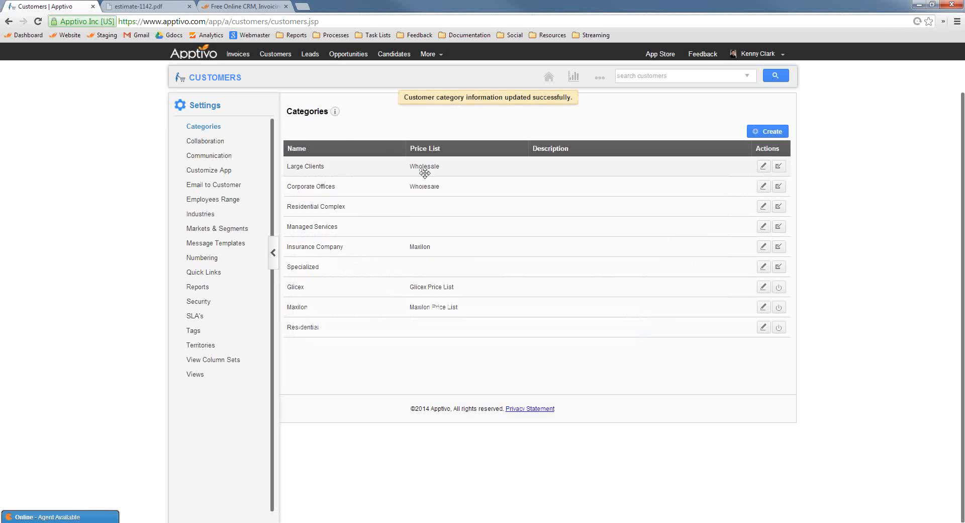
Return to the customer list and check which group the customer Maxilon belongs to.
{"action": "left_click", "coordinate": [215, 79]}
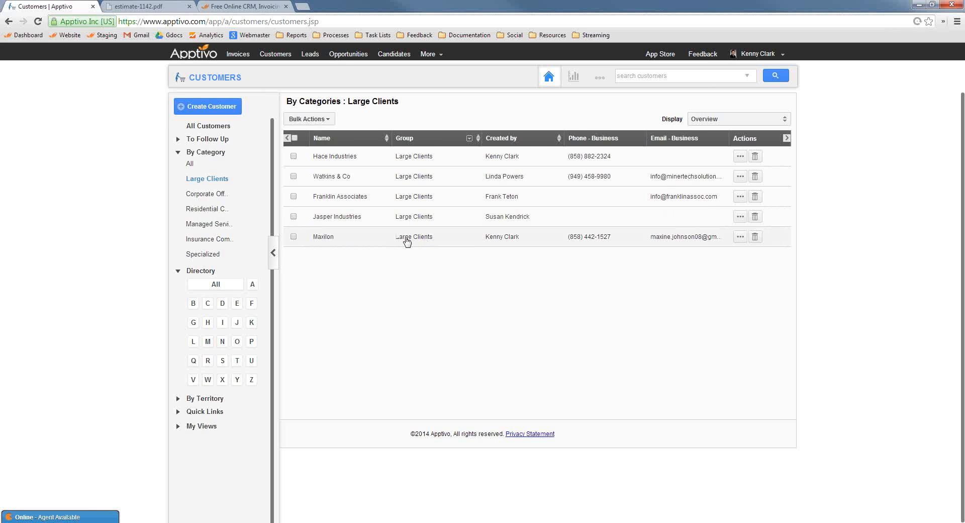
{"action": "left_click_drag", "start_coordinate": [399, 237], "coordinate": [432, 243]}
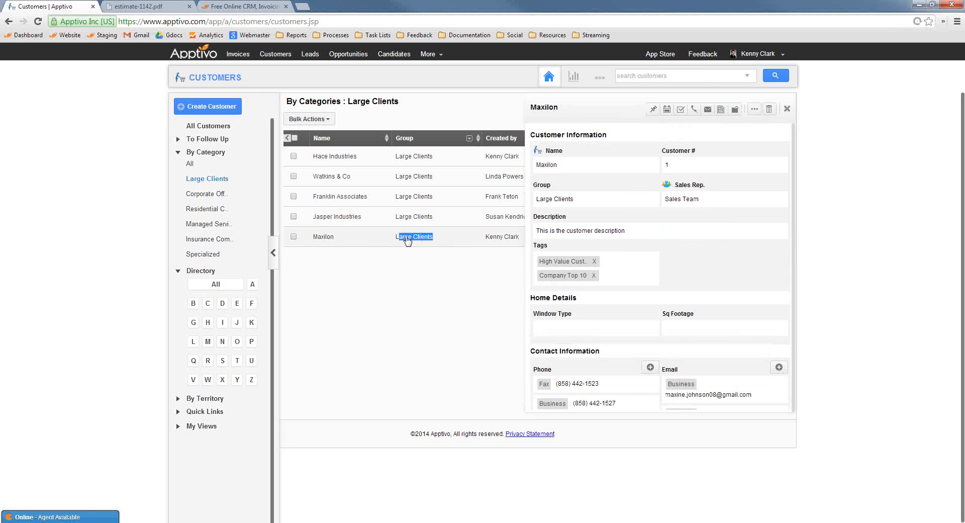
{"action": "left_click", "coordinate": [368, 274]}
{"action": "left_click", "coordinate": [787, 109]}
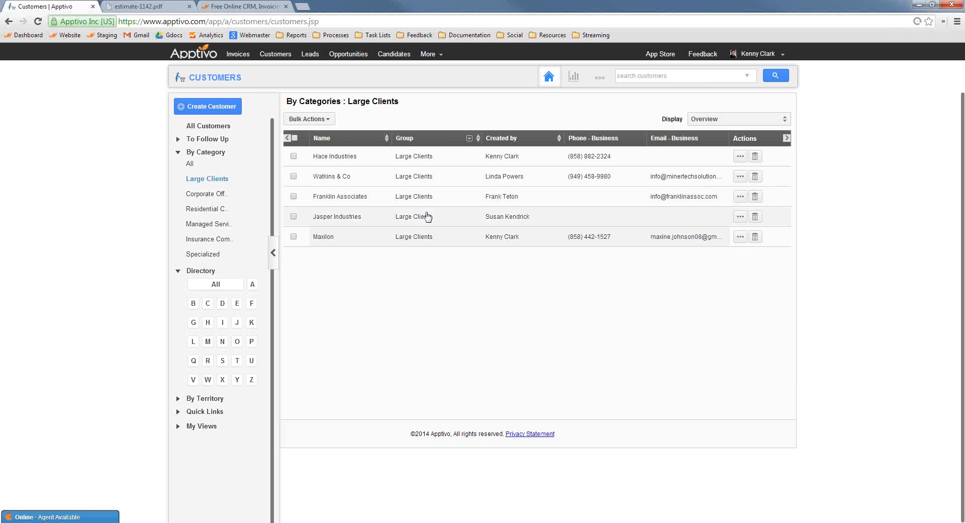
Go to the Orders app and choose Maxilon as the customer on a new order.
{"action": "left_click", "coordinate": [429, 54]}
{"action": "mouse_move", "coordinate": [454, 133]}
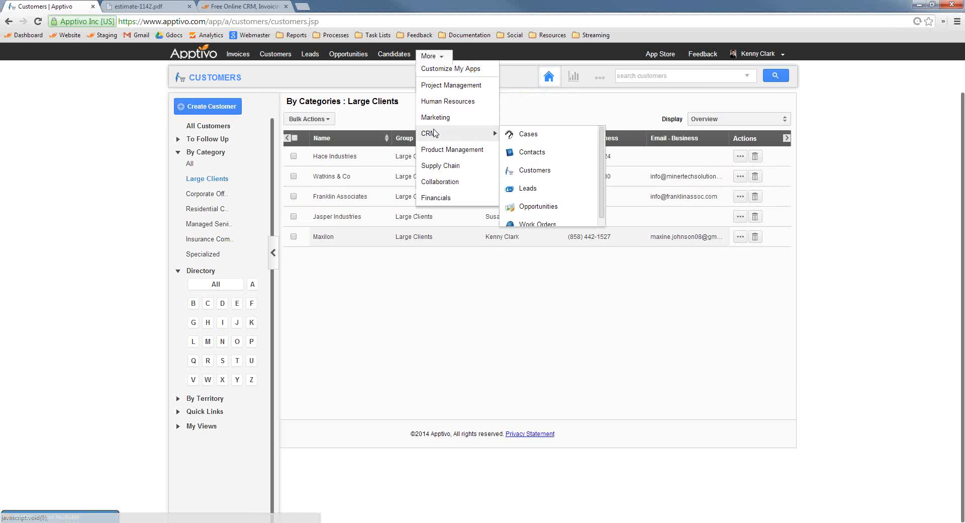
{"action": "mouse_move", "coordinate": [464, 183]}
{"action": "mouse_move", "coordinate": [455, 166]}
{"action": "left_click", "coordinate": [528, 184]}
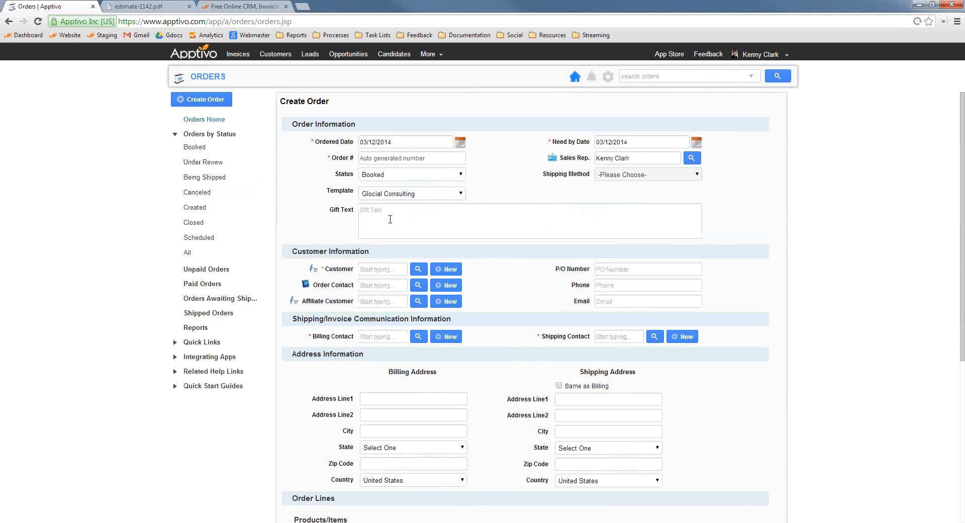
{"action": "left_click", "coordinate": [379, 268]}
{"action": "type", "text": "maxi"}
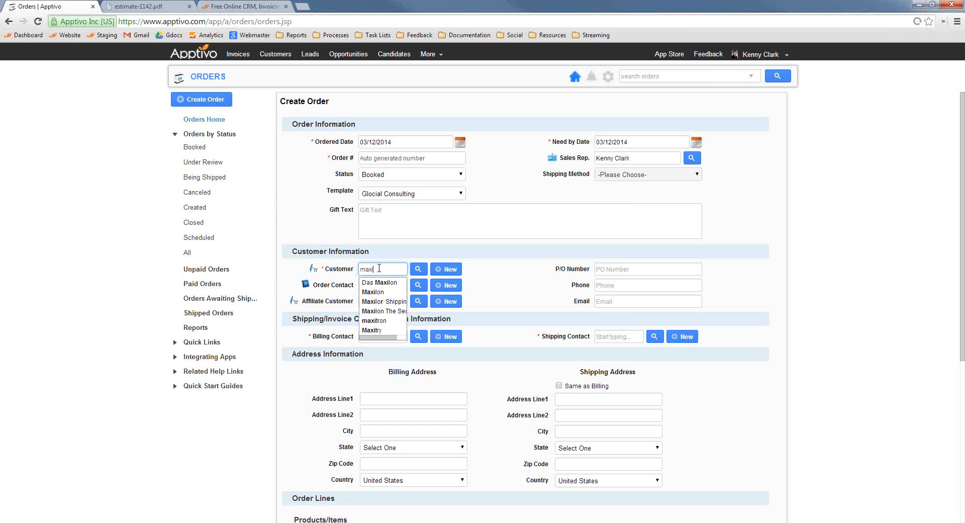
{"action": "left_click", "coordinate": [377, 291]}
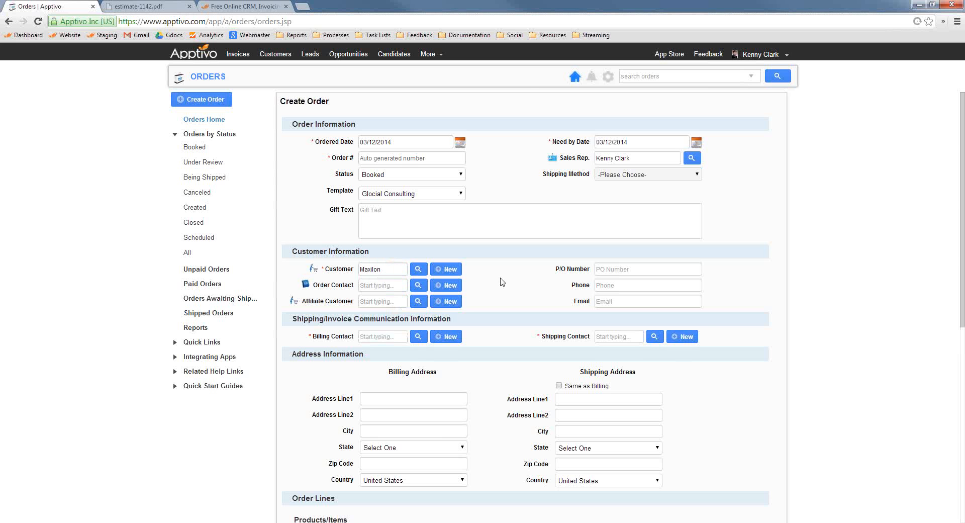
Add the Black Office Chair as the product in the new order's first order line.
{"action": "scroll", "coordinate": [397, 303], "scroll_direction": "down", "scroll_amount": 4}
{"action": "scroll", "coordinate": [397, 303], "scroll_direction": "down", "scroll_amount": 2}
{"action": "left_click", "coordinate": [330, 258]}
{"action": "type", "text": "black"}
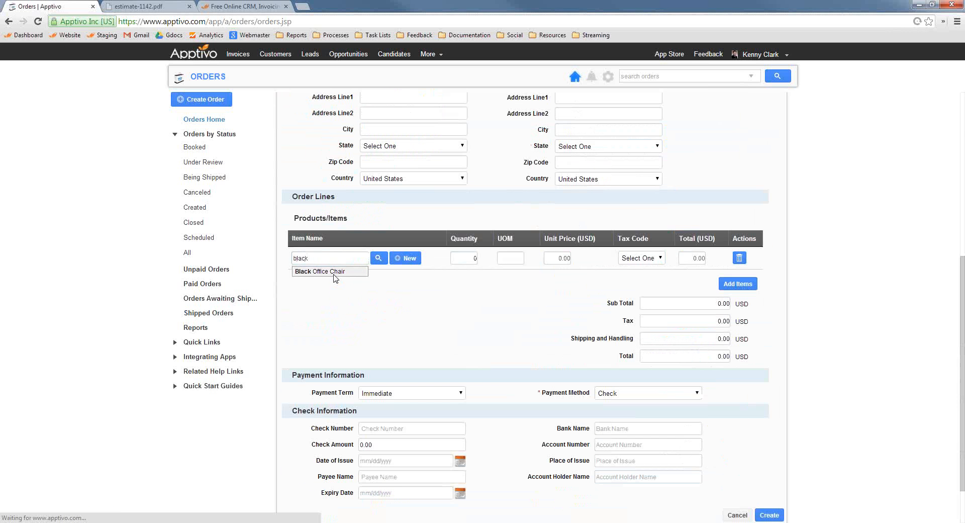
{"action": "left_click", "coordinate": [332, 271]}
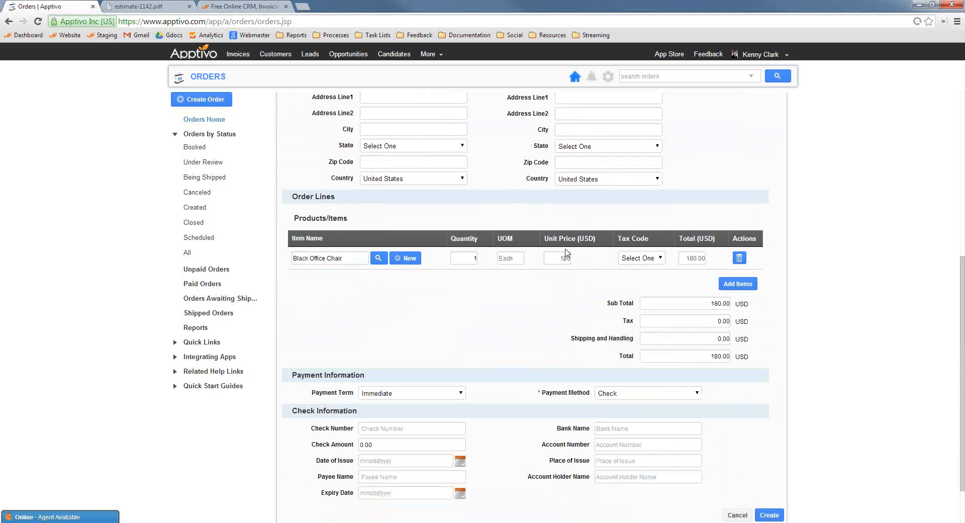